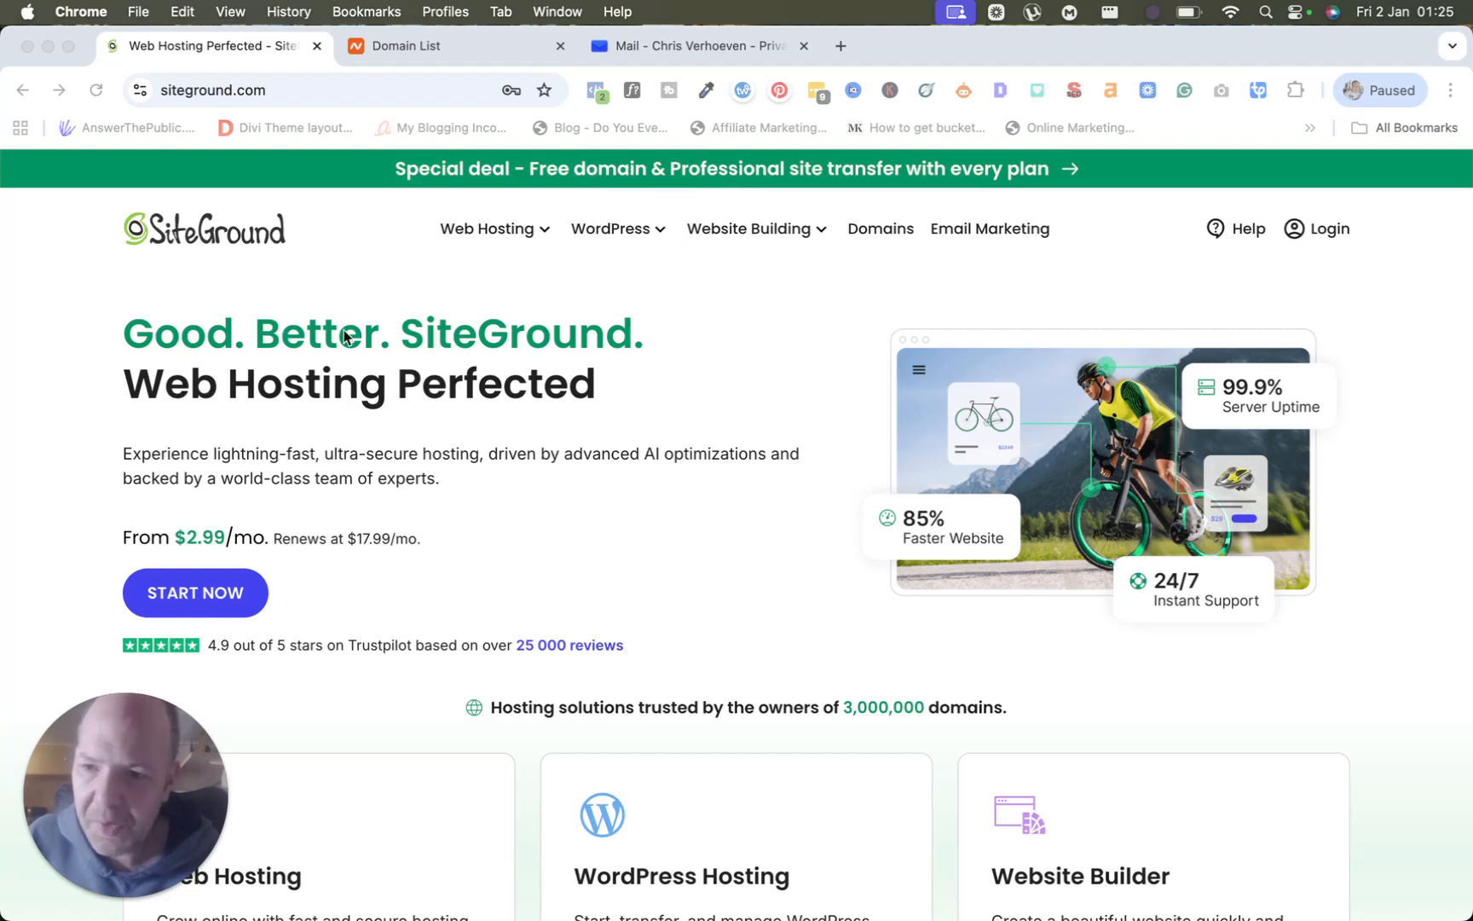
Open SiteGround's Web Hosting product page through the Web Hosting menu.
mouse_move(126, 720)
drag(121, 717, 1331, 703)
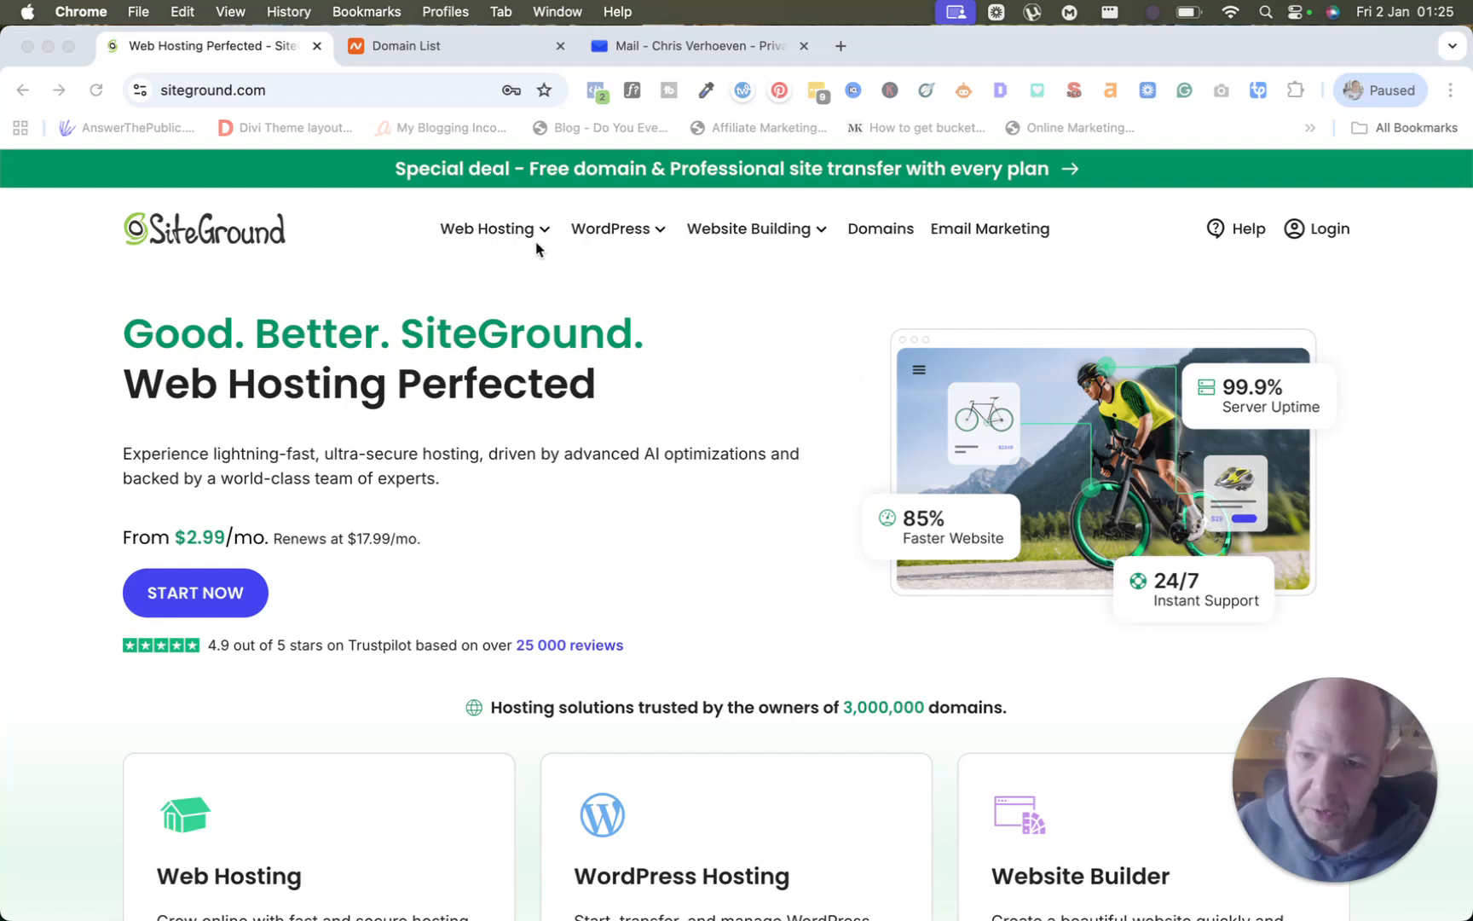
click(477, 230)
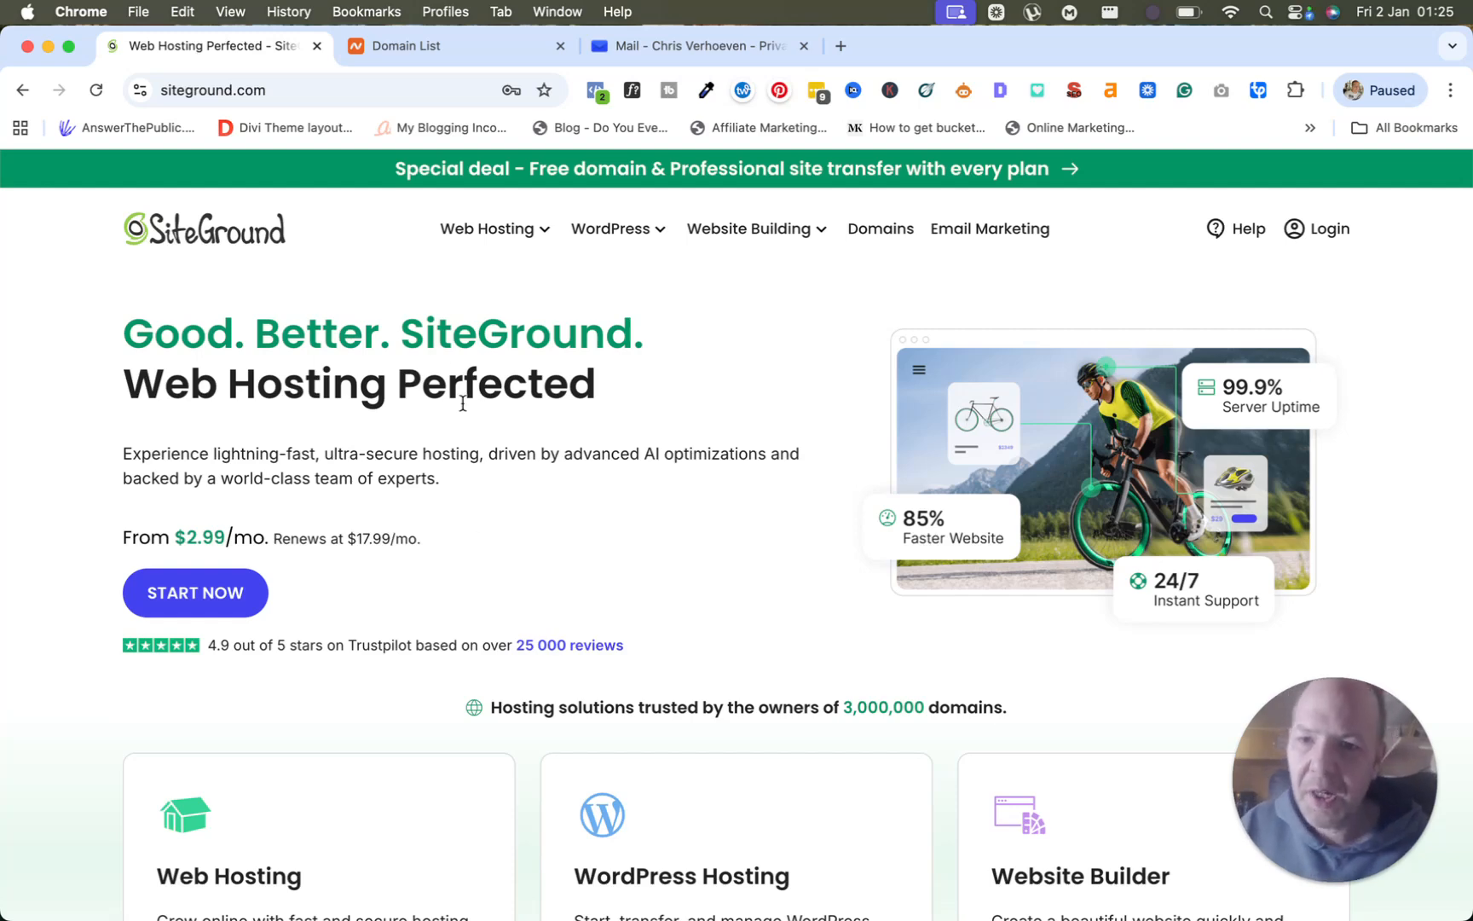
mouse_move(476, 234)
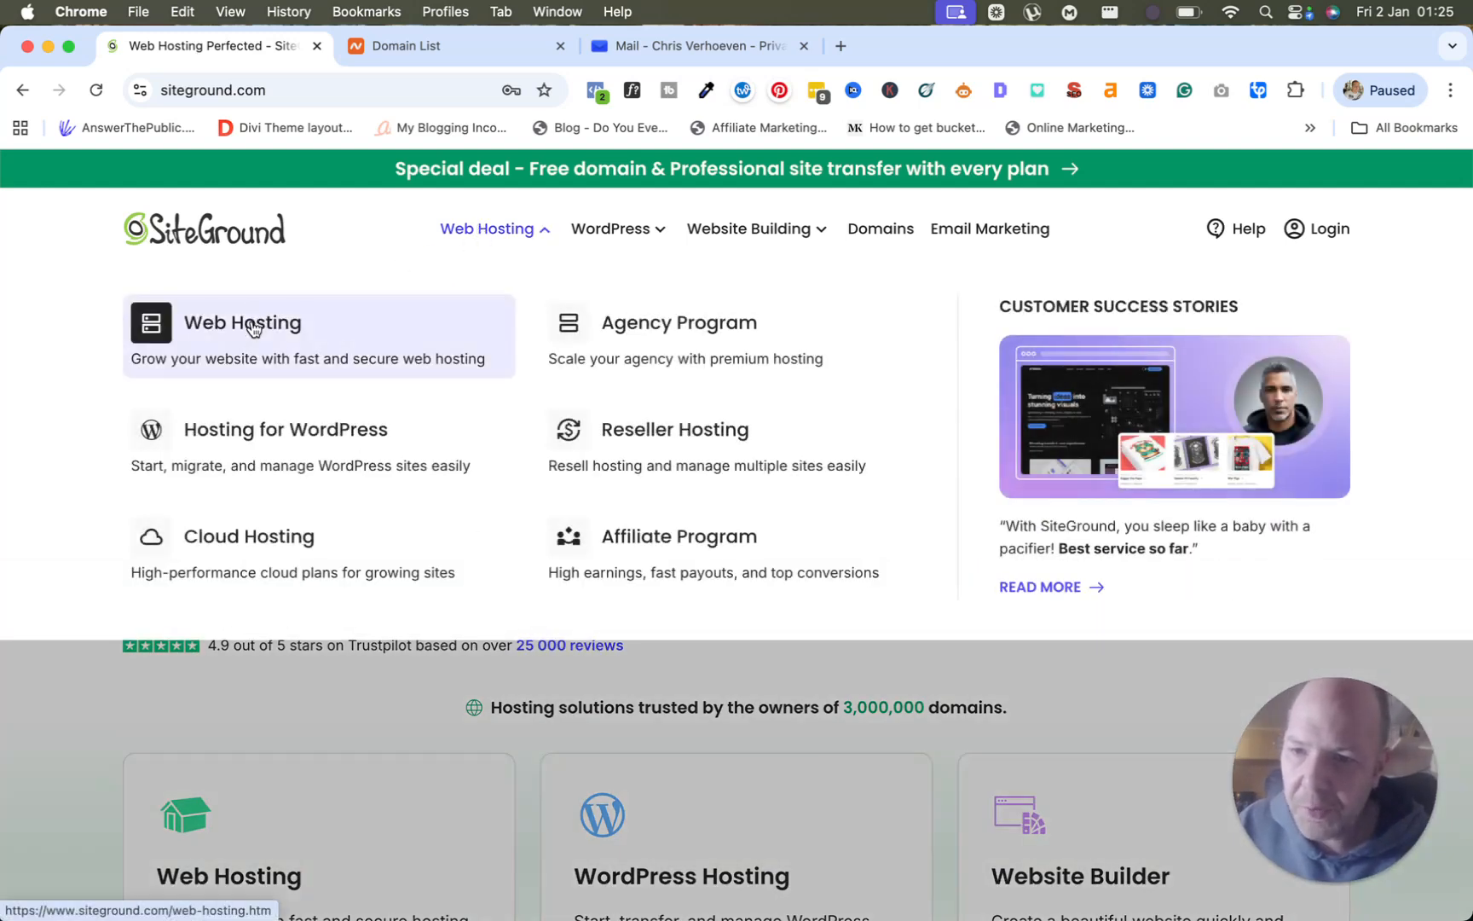
click(253, 326)
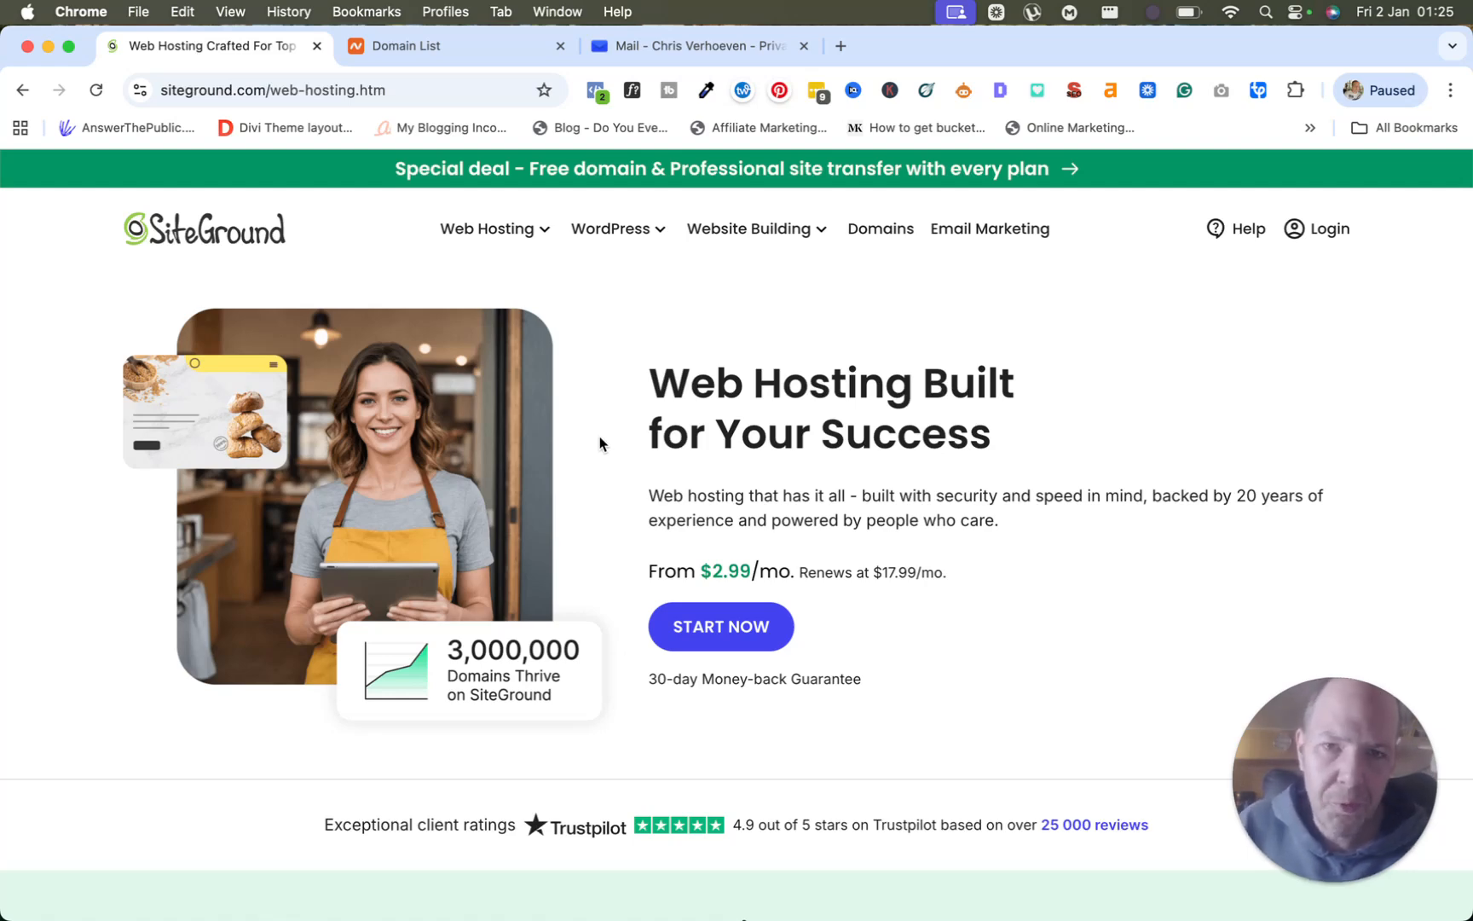
click(461, 47)
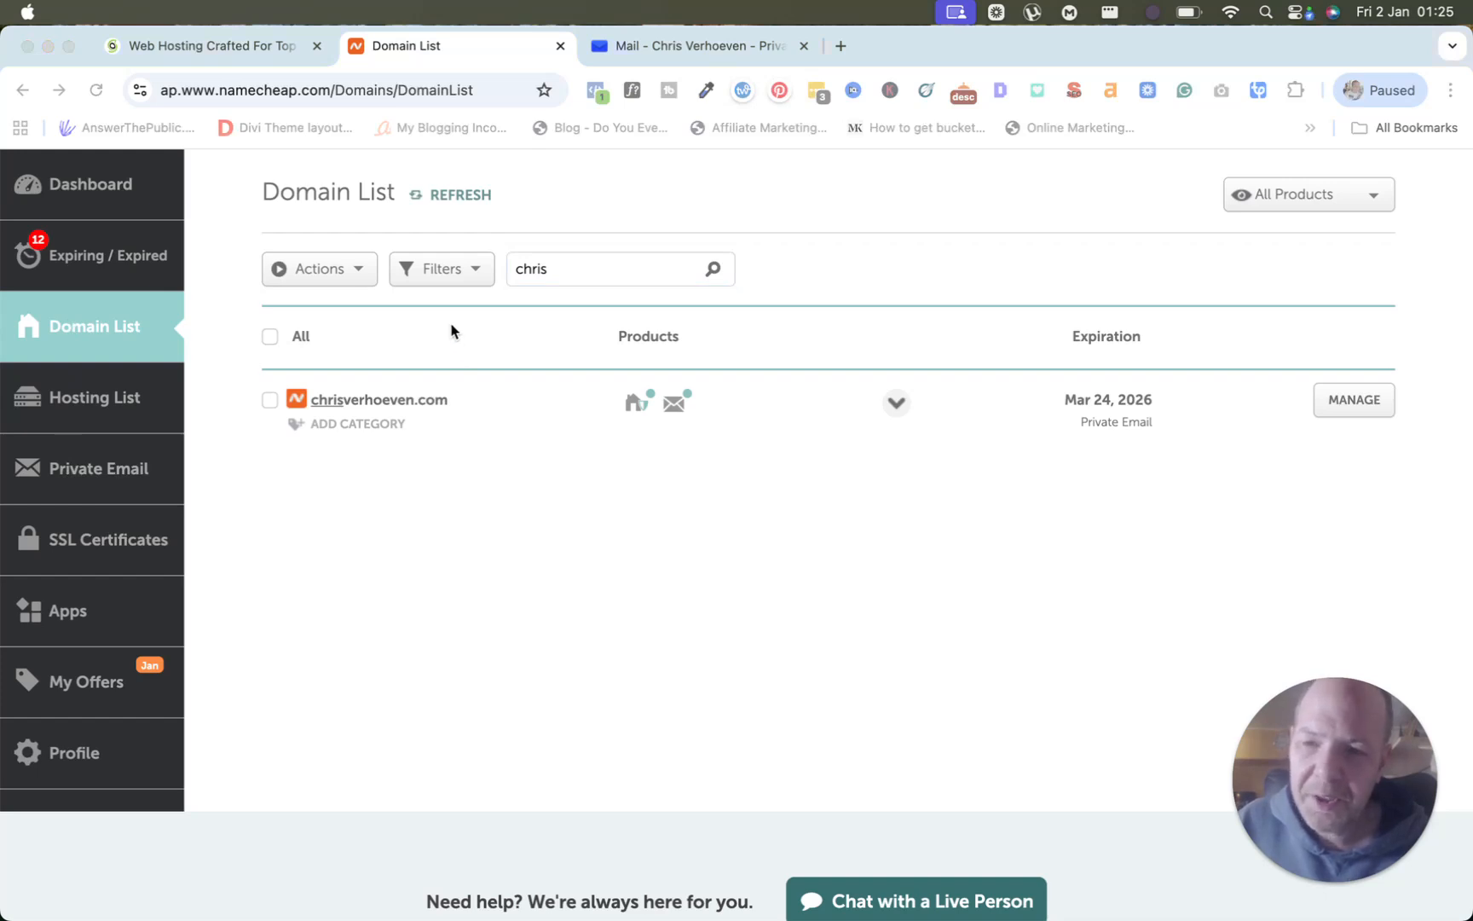
scroll(452, 328, up, 5)
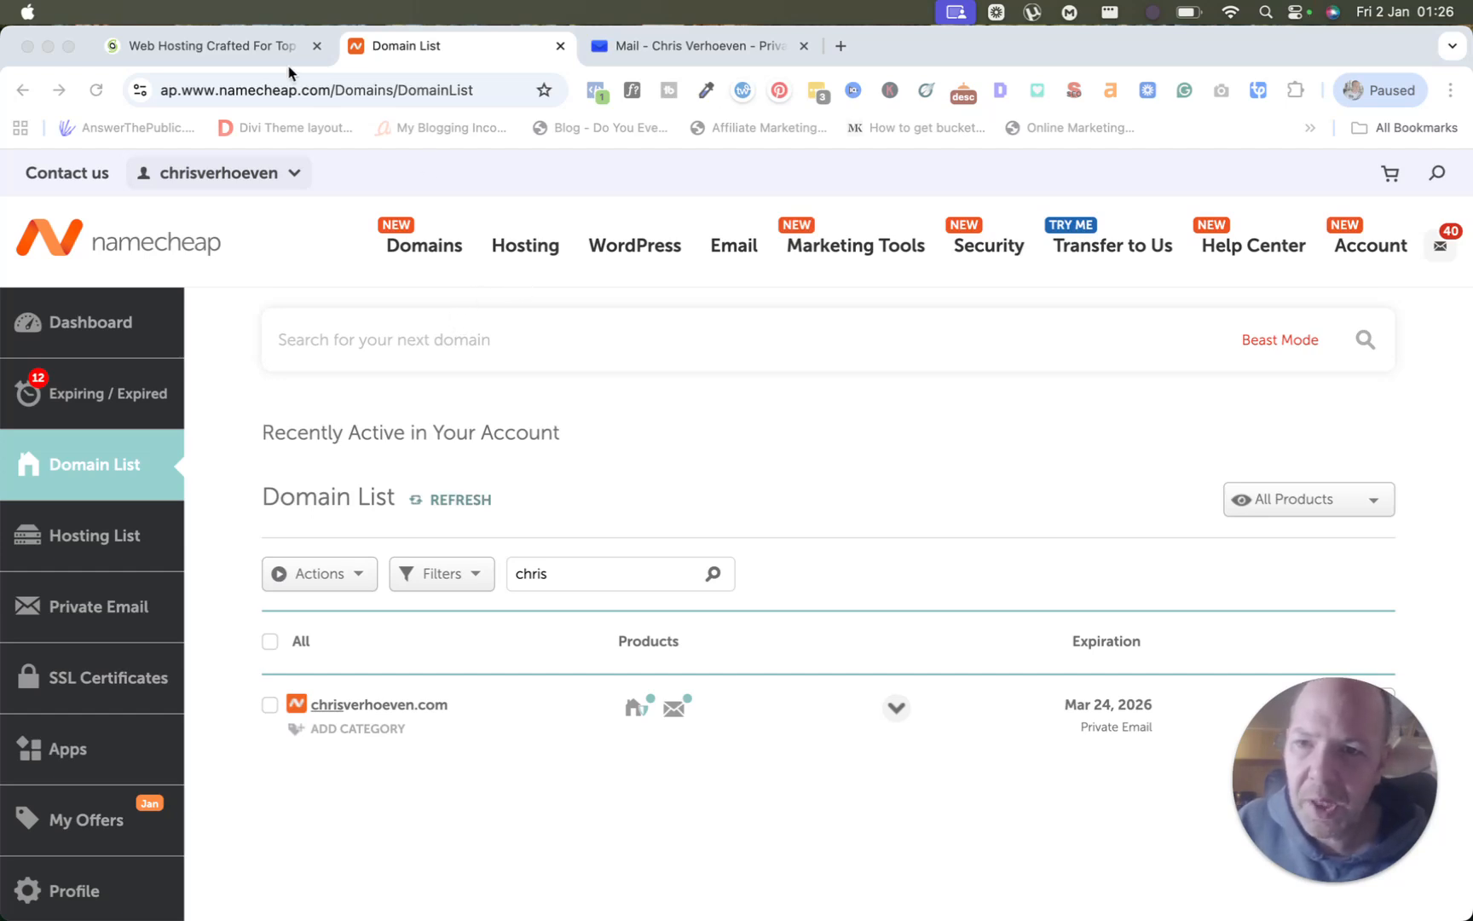
Return to the Web Hosting page and jump down to the plans section.
click(260, 54)
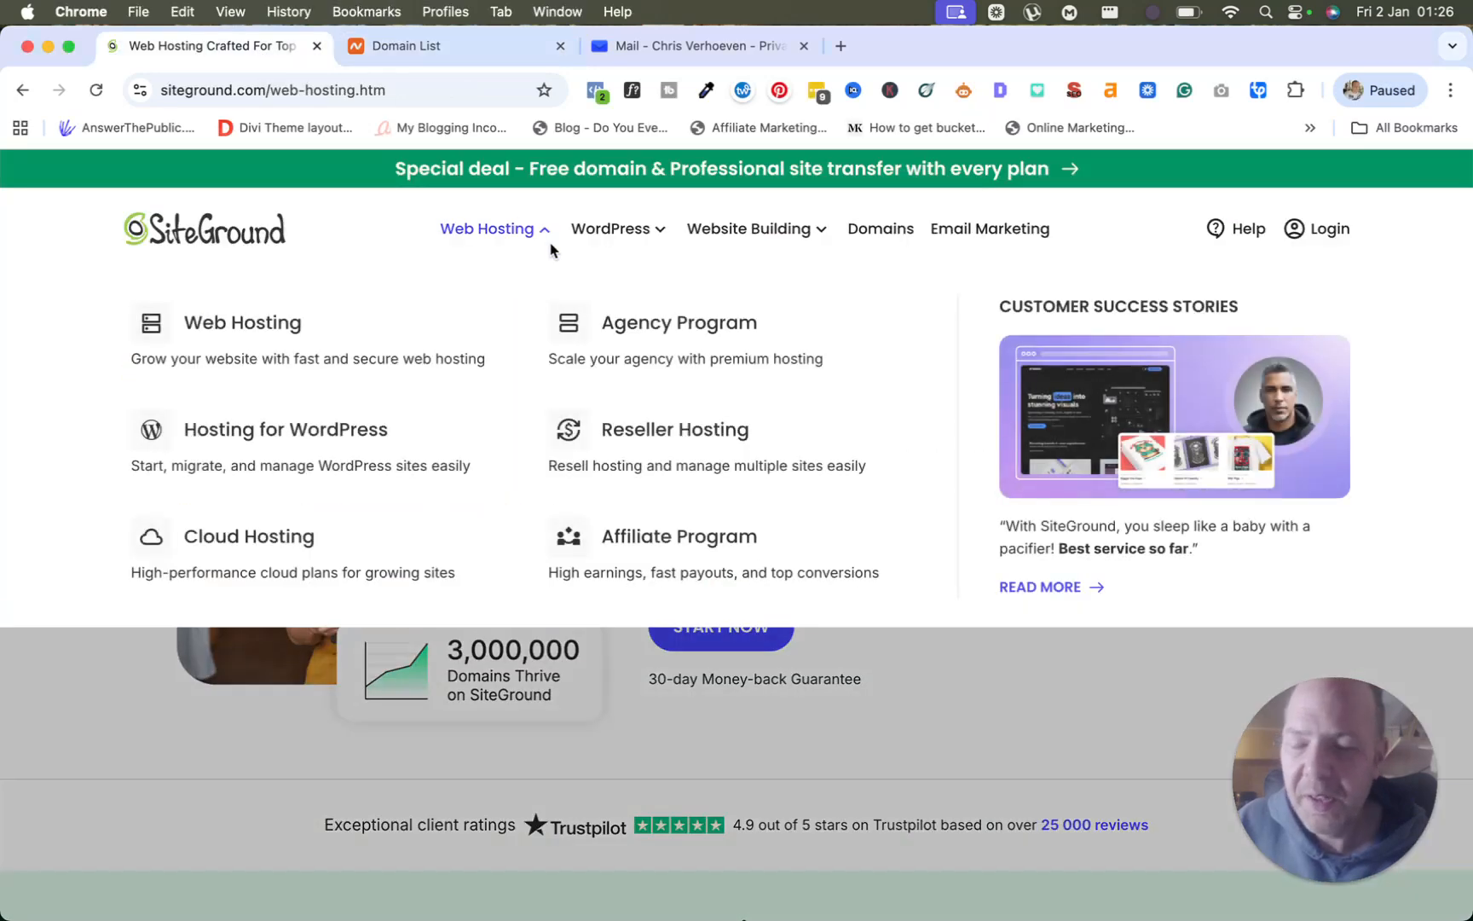
mouse_move(610, 229)
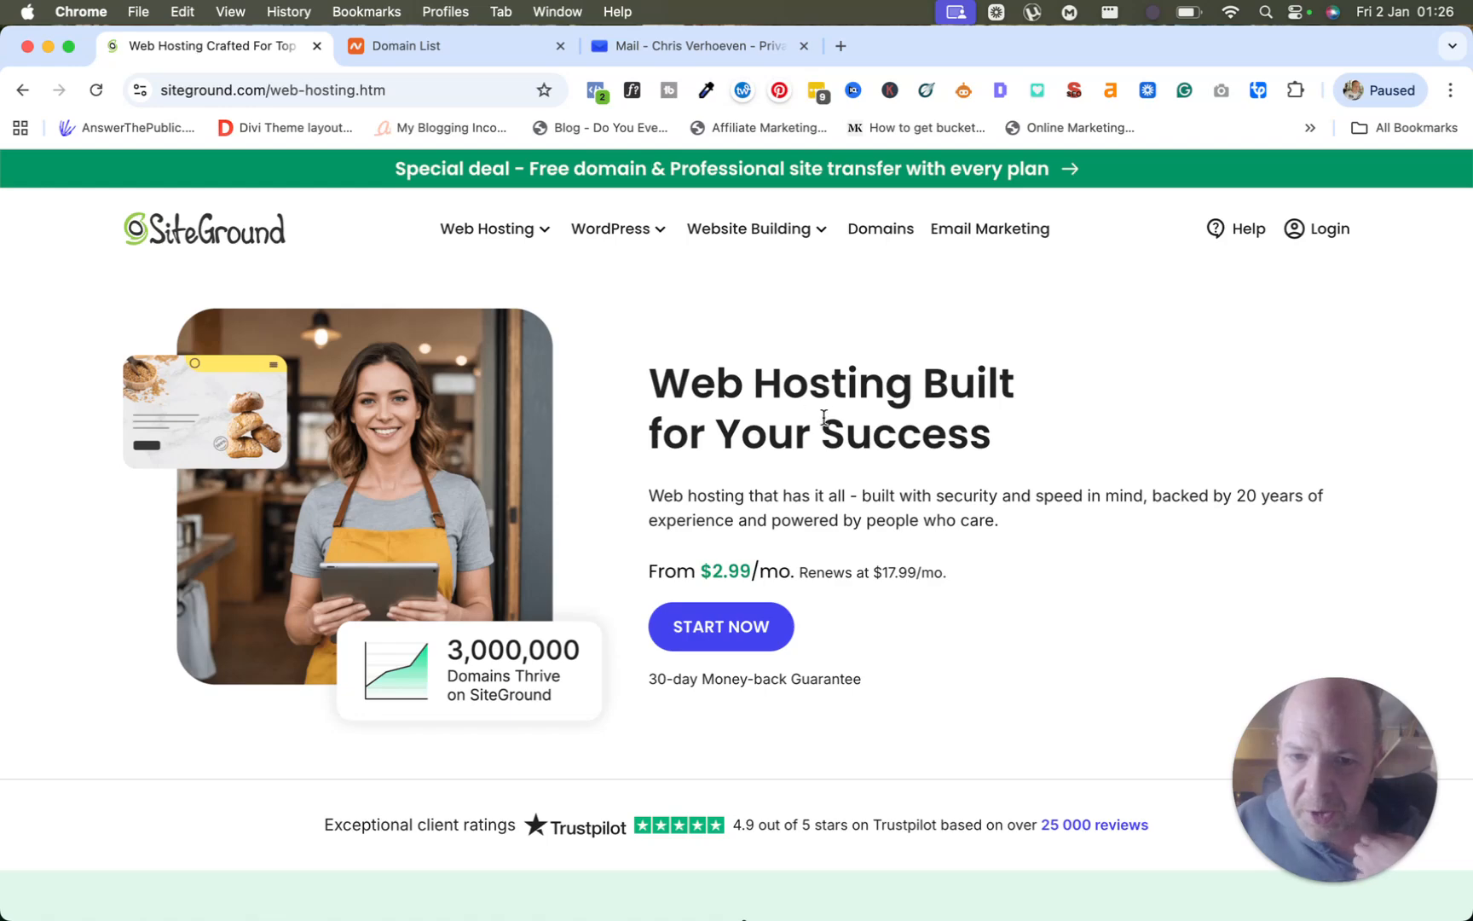
click(727, 631)
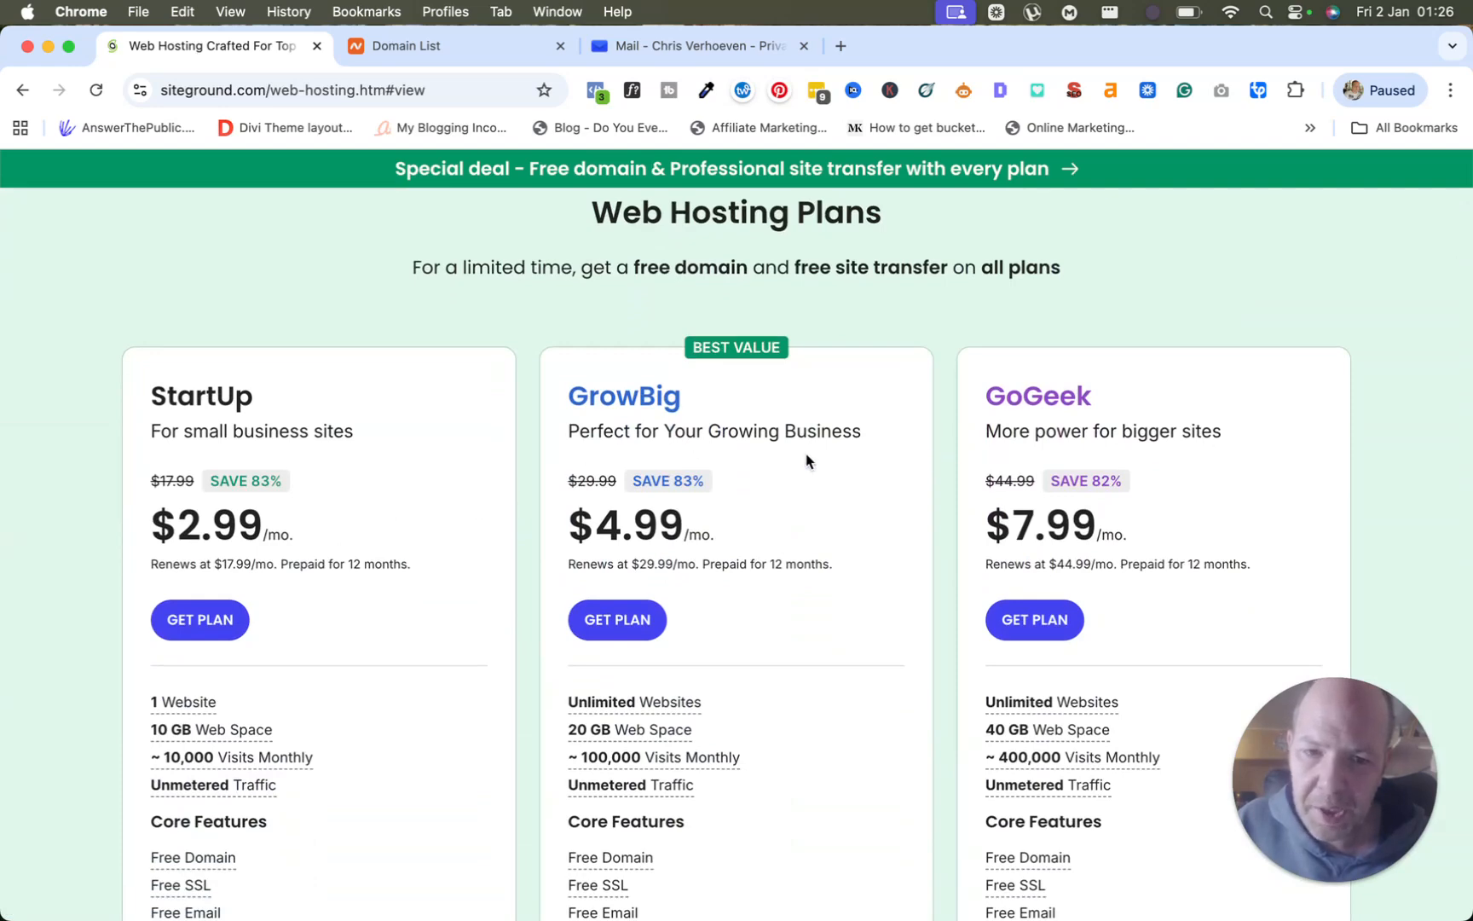
Review the StartUp, GrowBig and GoGeek features and their $2.99, $4.99, $7.99/mo prices.
scroll(802, 460, down, 3)
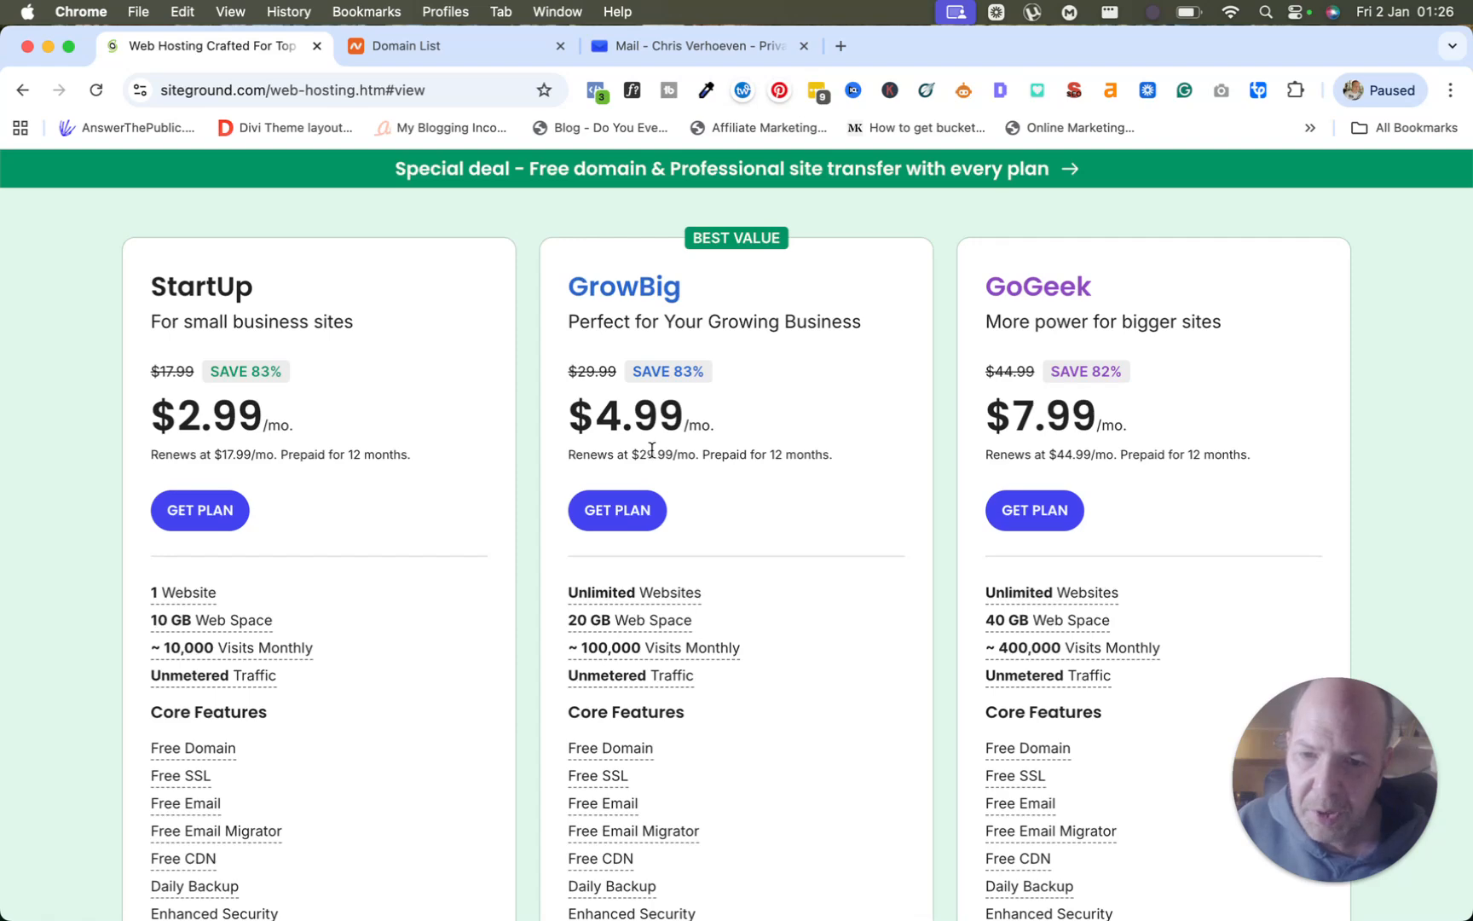
scroll(653, 450, down, 7)
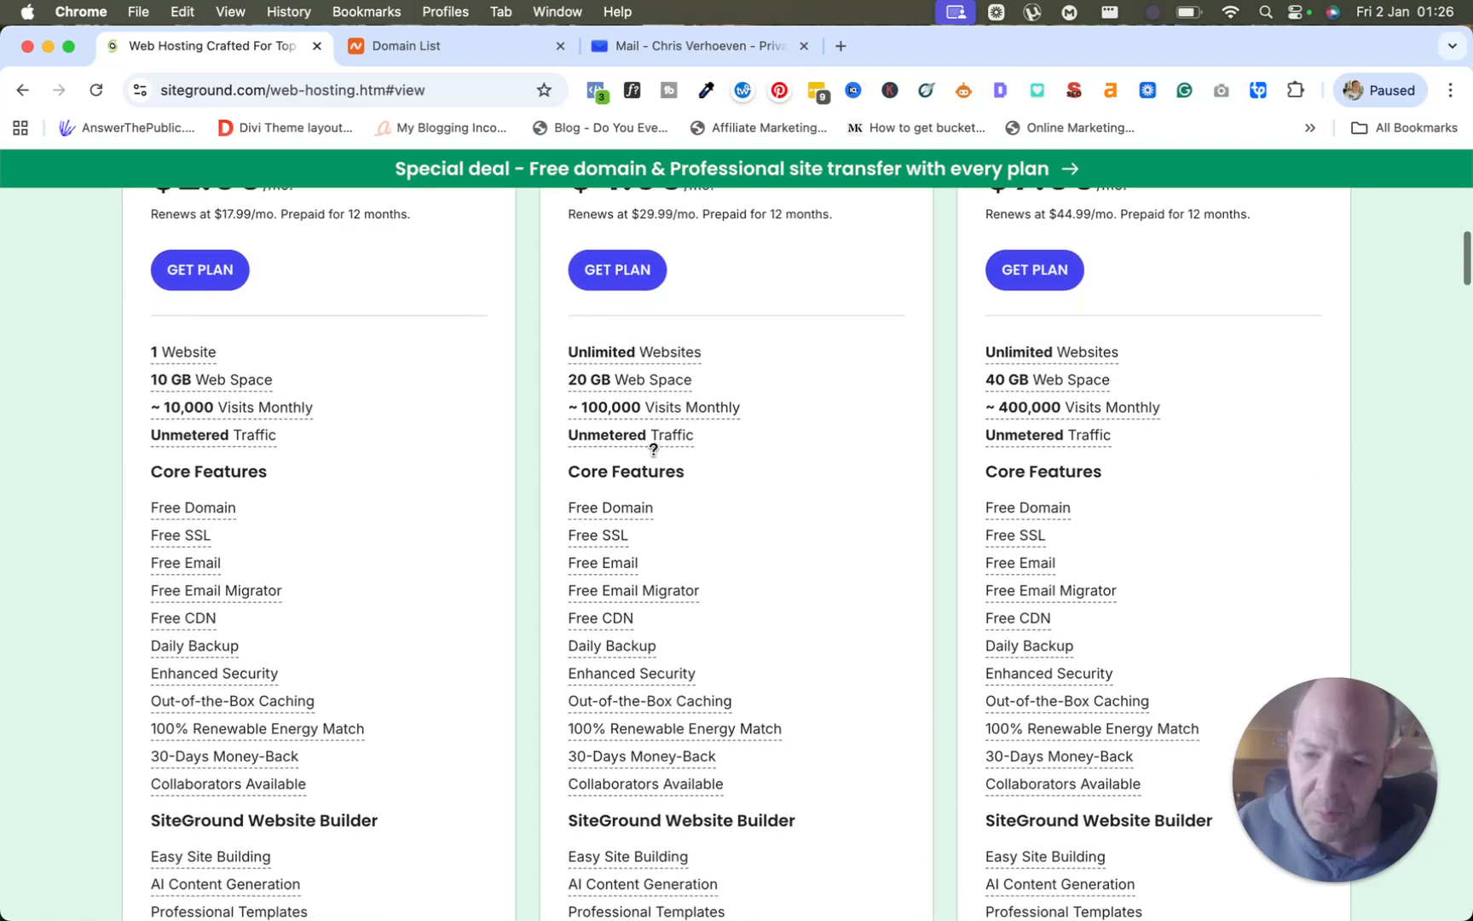
mouse_move(694, 659)
scroll(631, 641, down, 12)
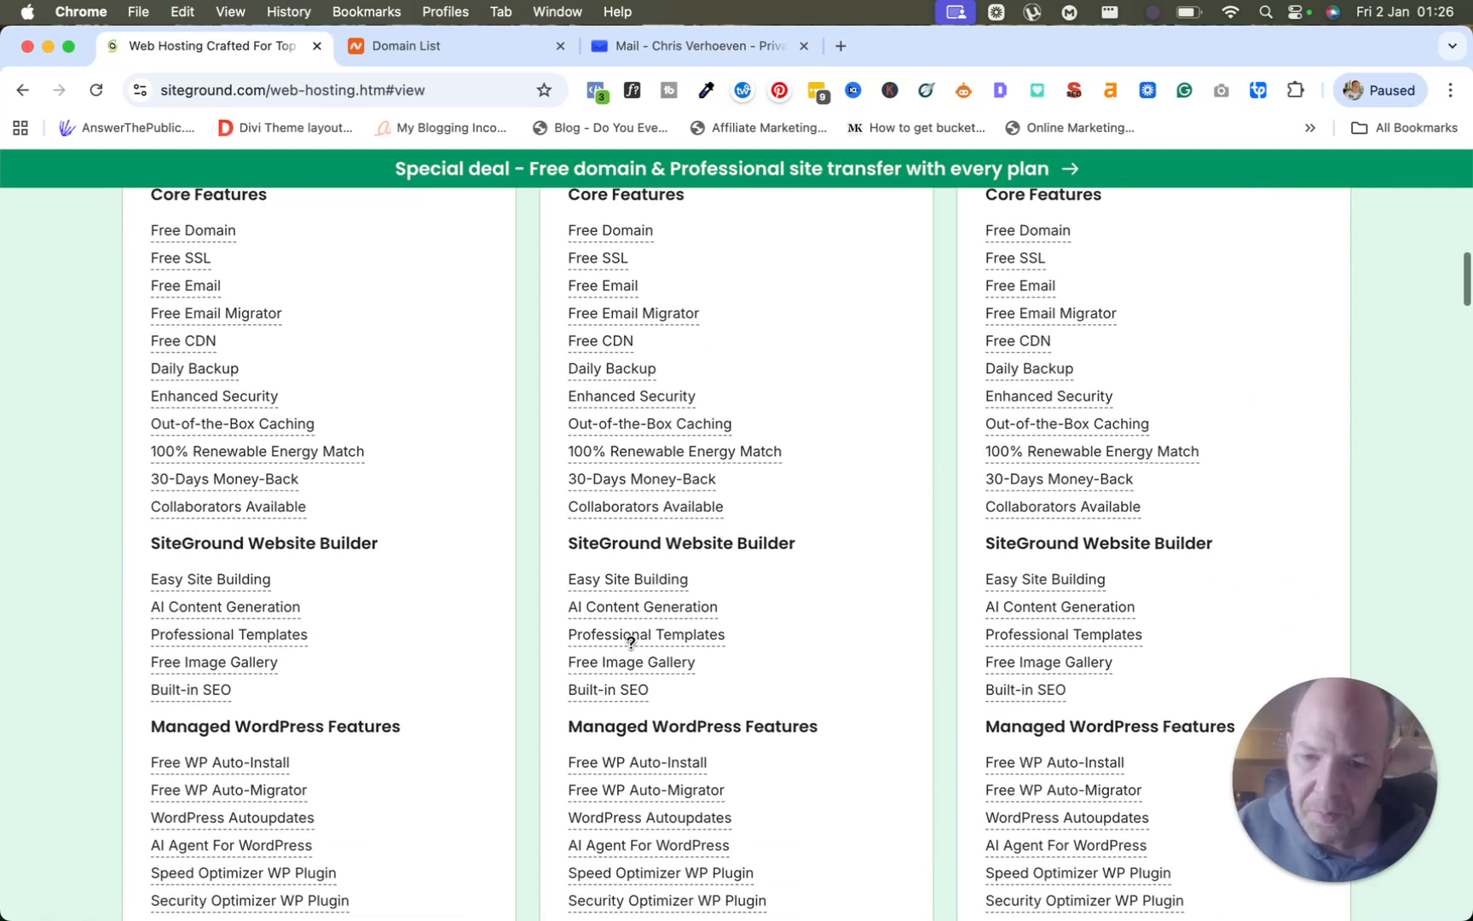
scroll(631, 641, down, 5)
mouse_move(613, 751)
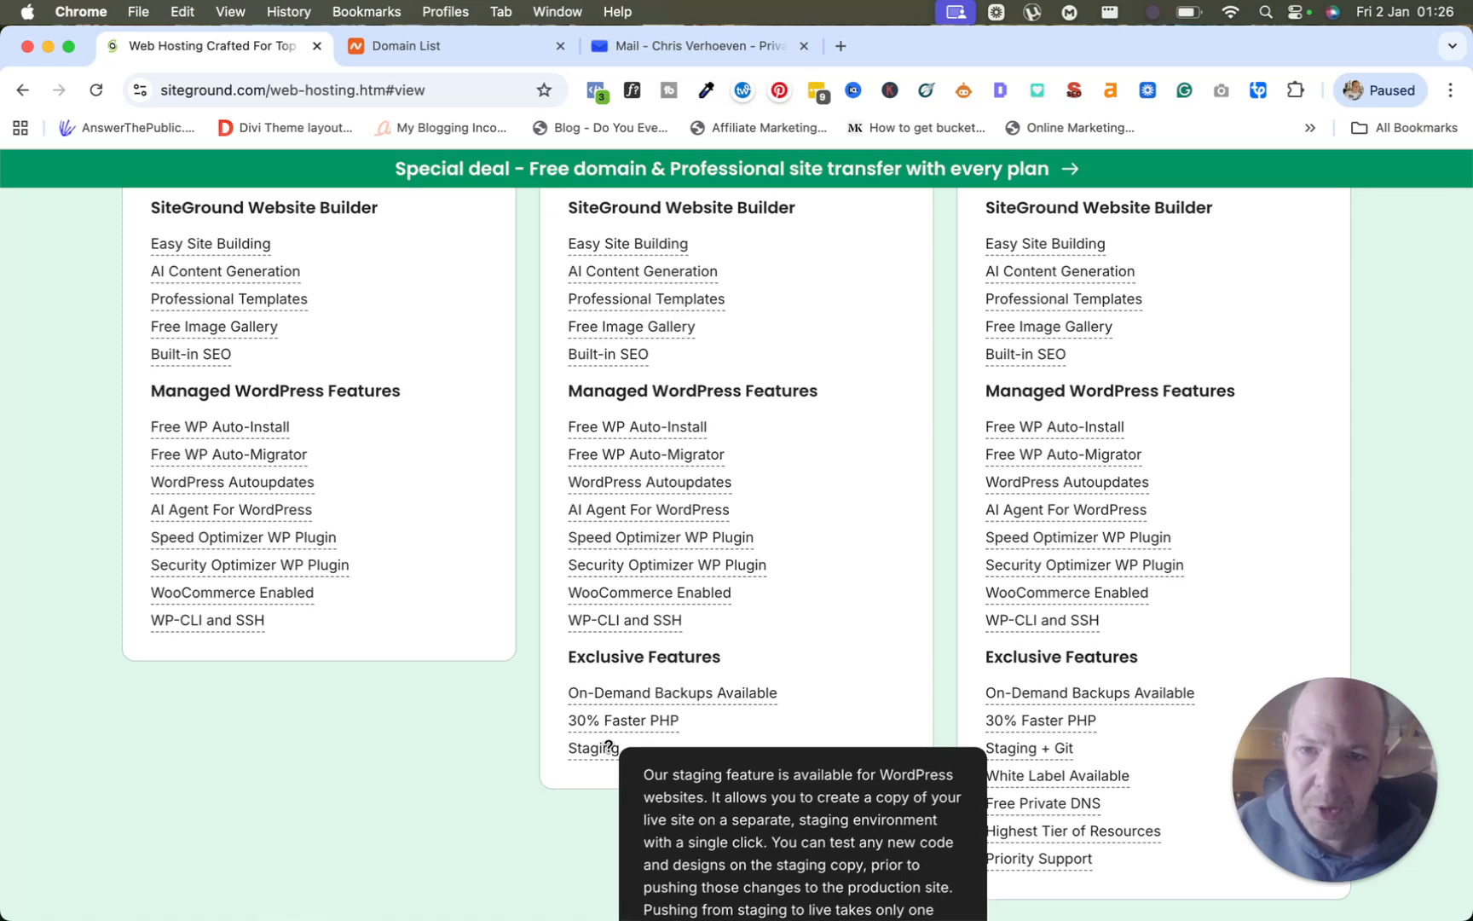
scroll(620, 670, up, 6)
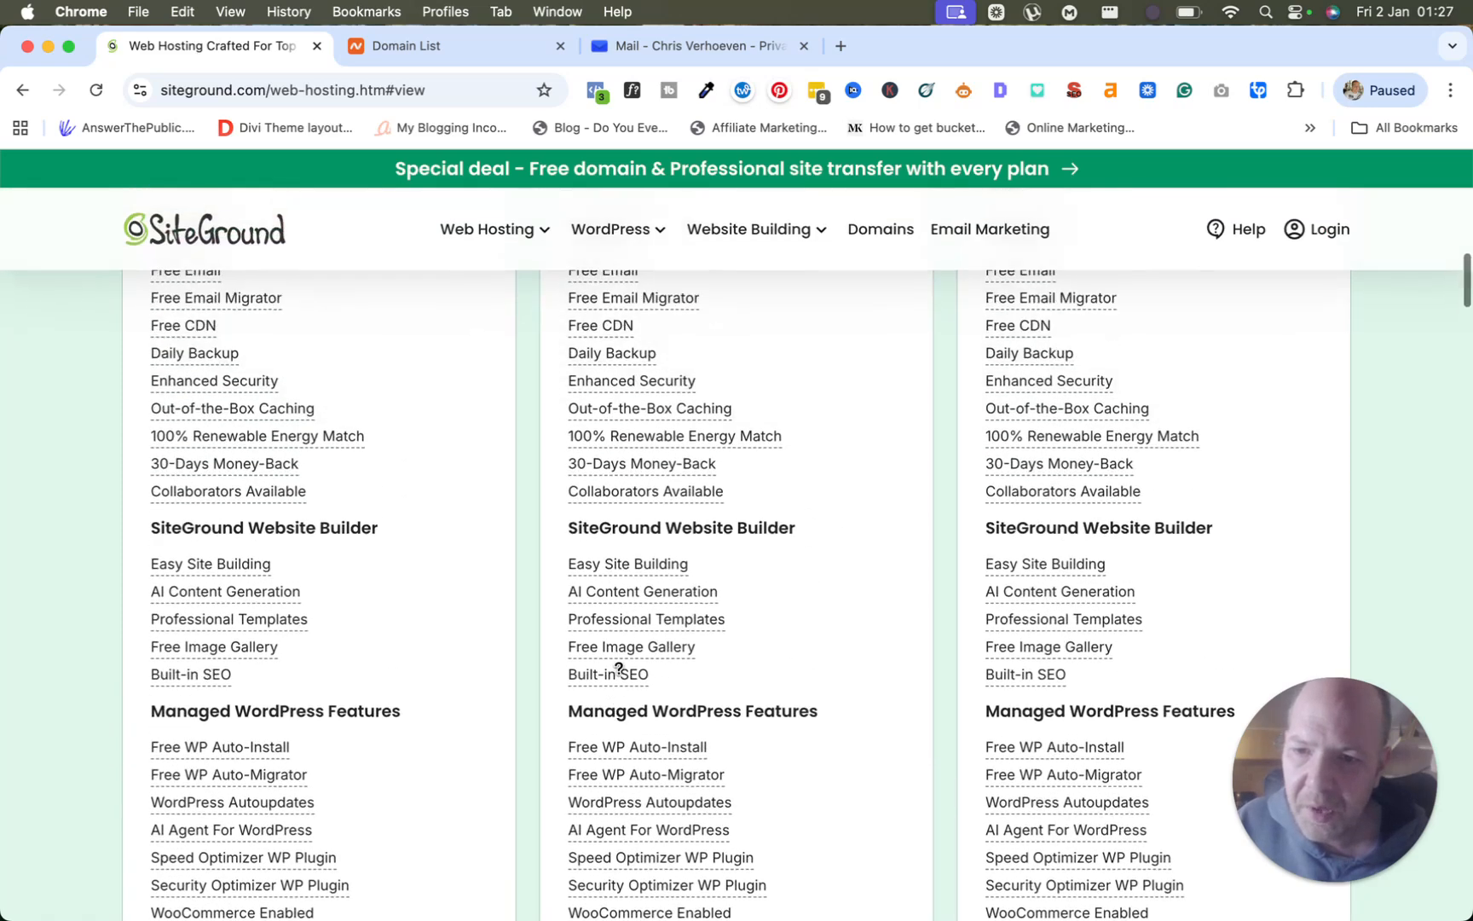
scroll(615, 672, up, 5)
mouse_move(284, 686)
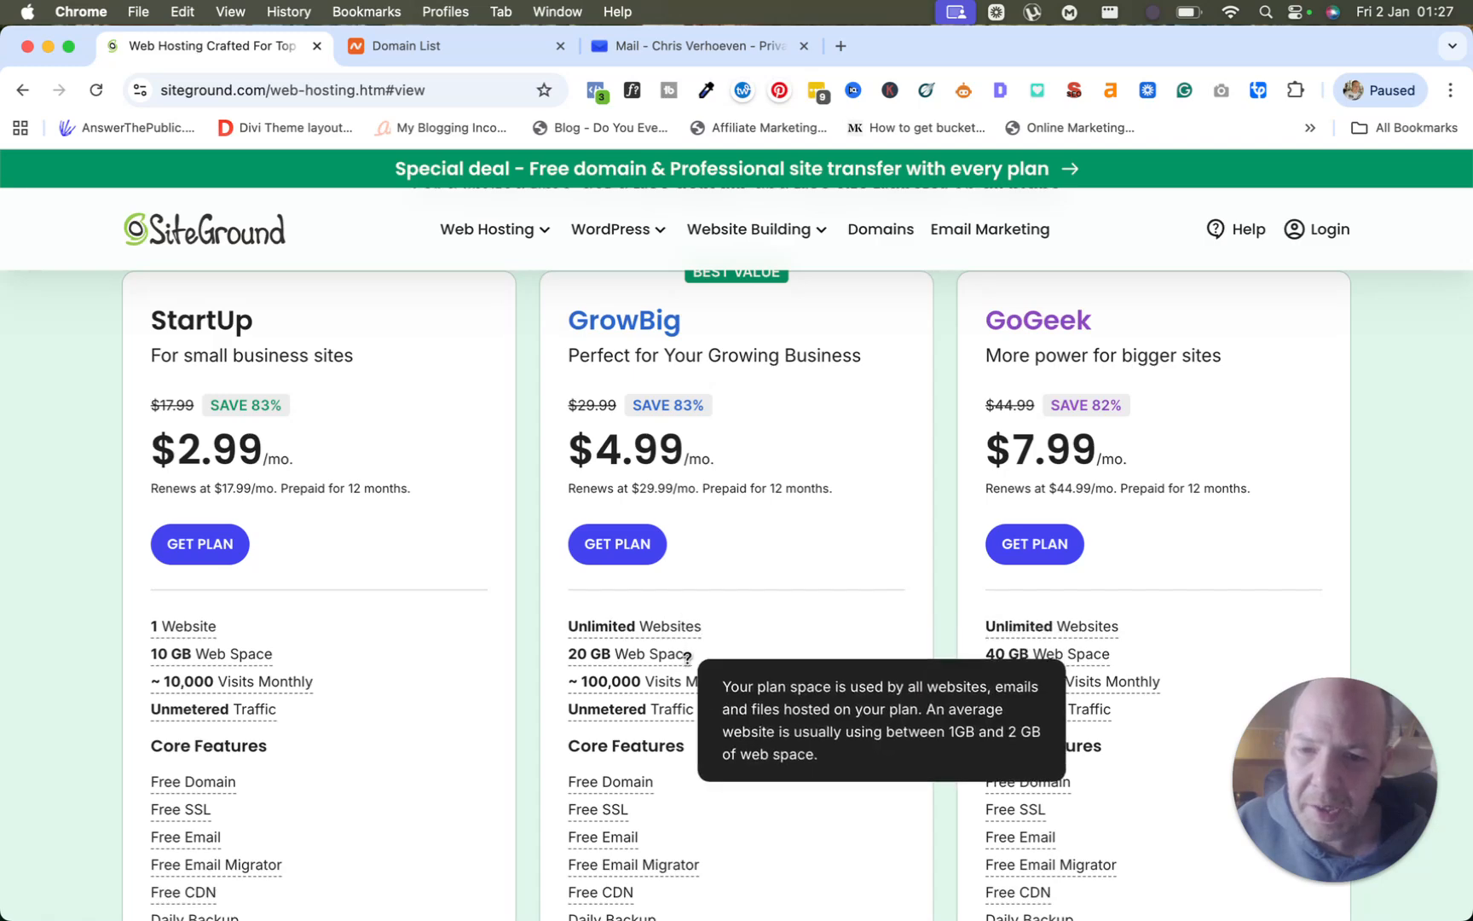
mouse_move(639, 682)
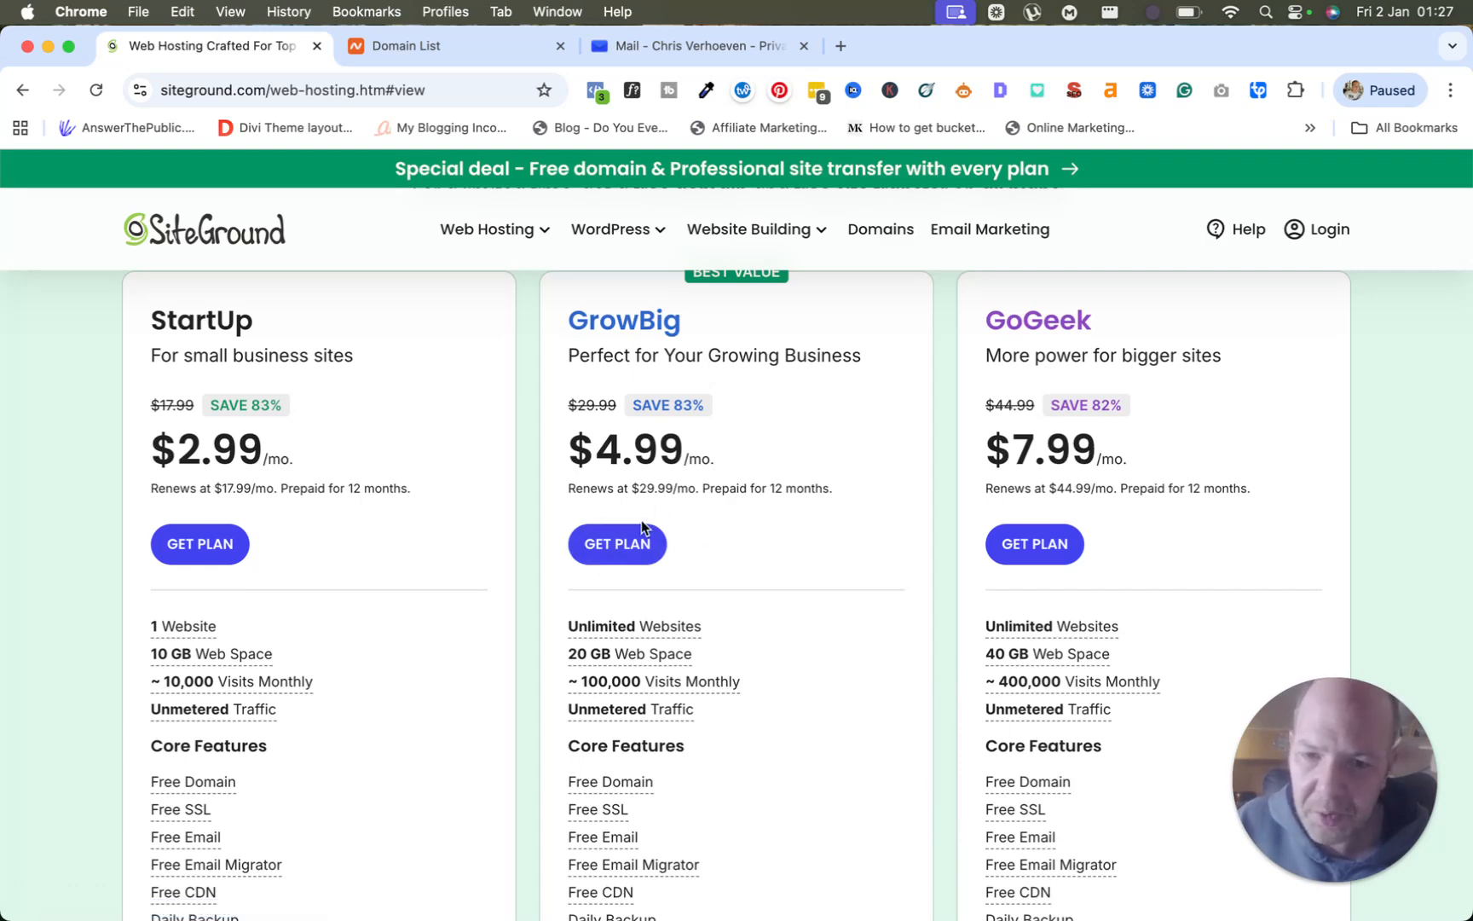
Pick the GrowBig plan and switch the domain option to Existing Domain.
click(627, 553)
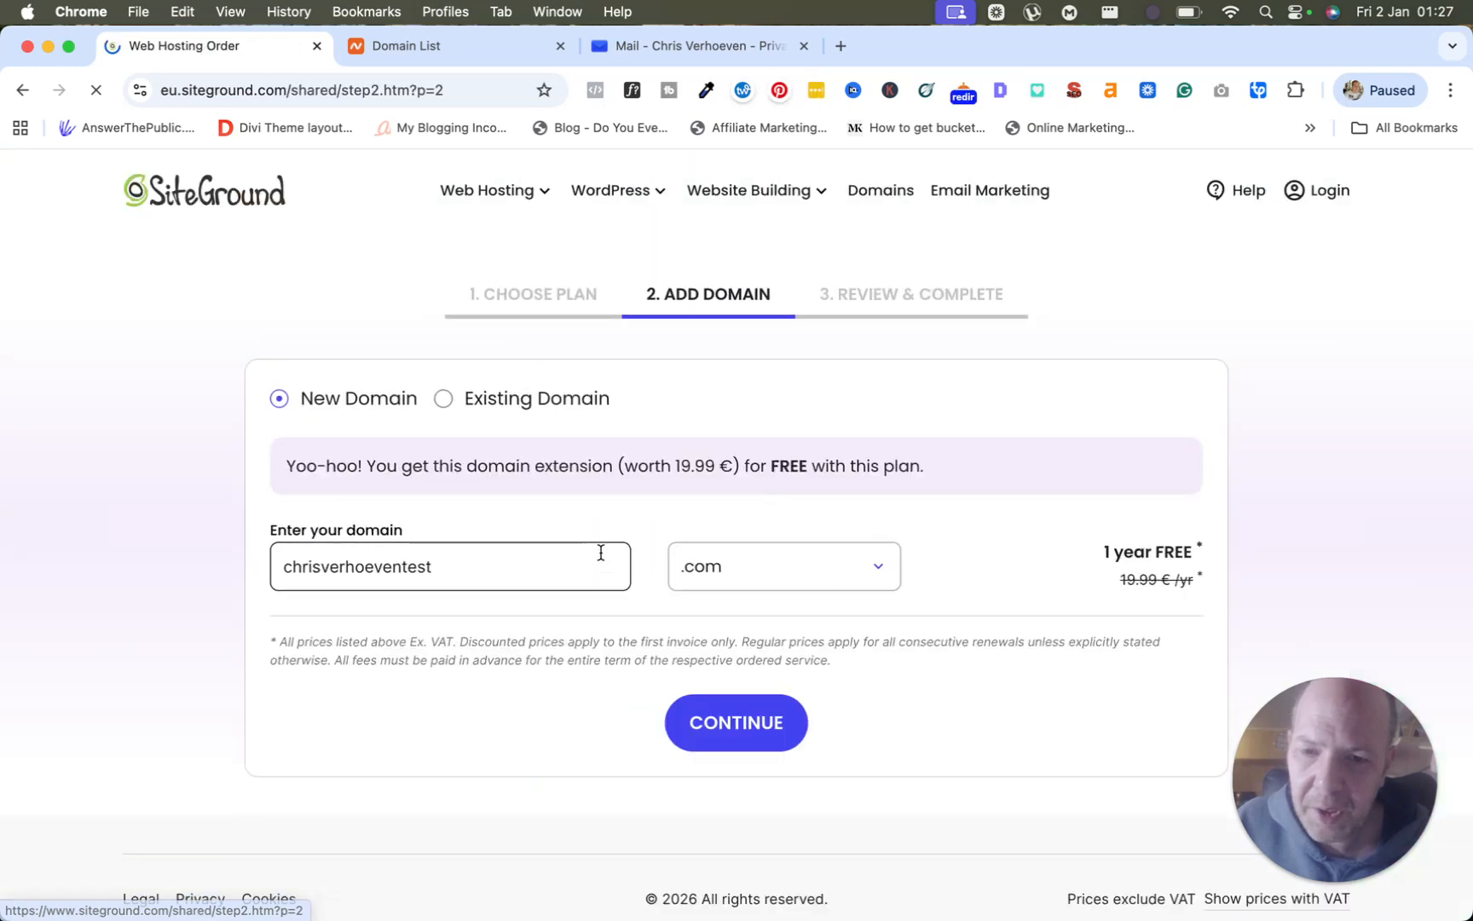
click(546, 569)
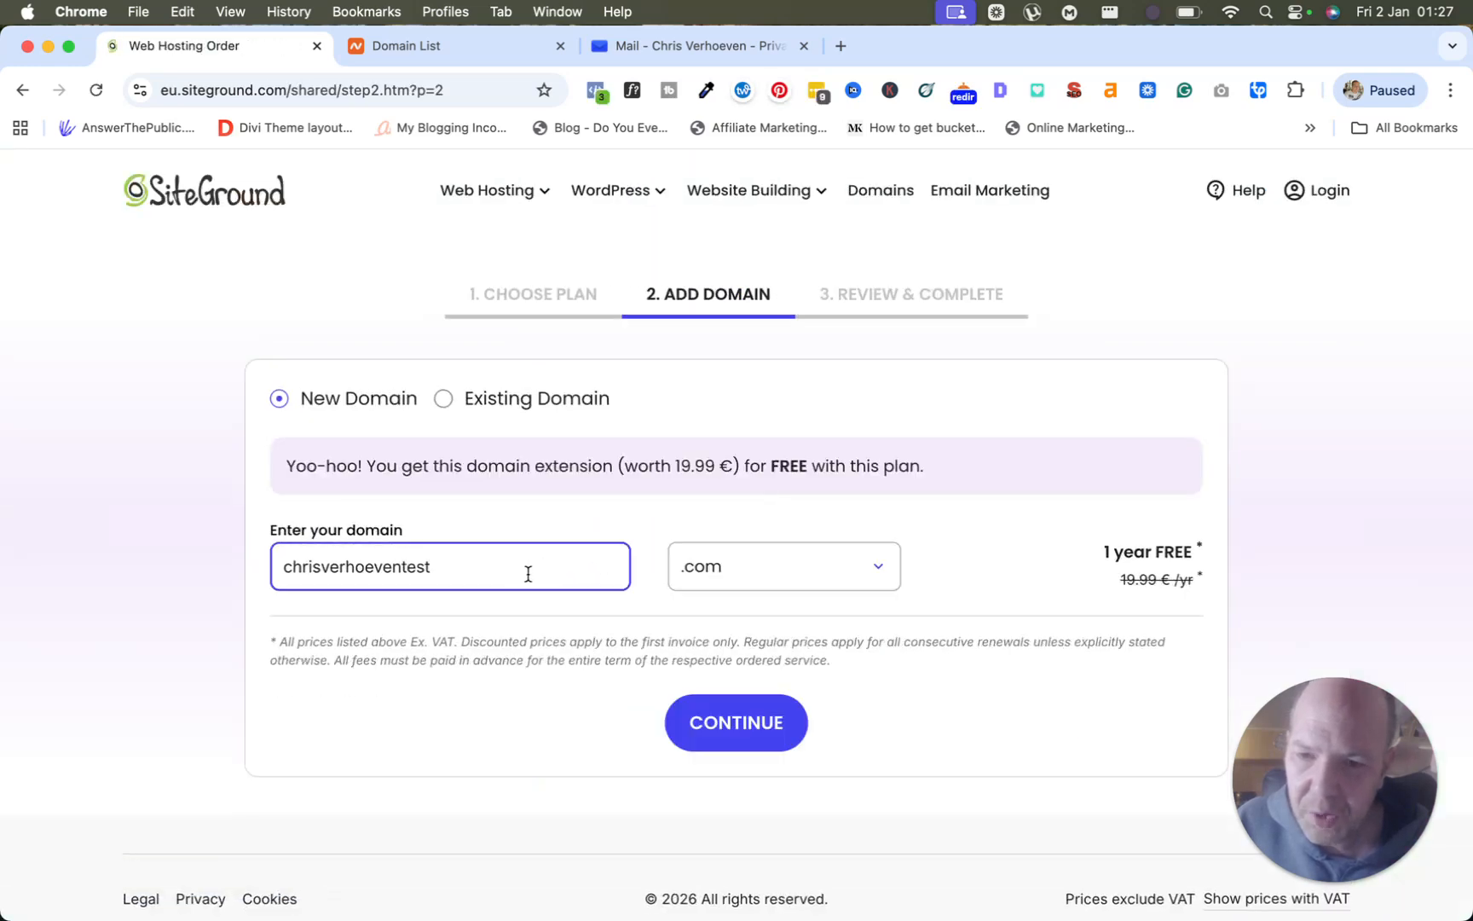
key(BackSpace)
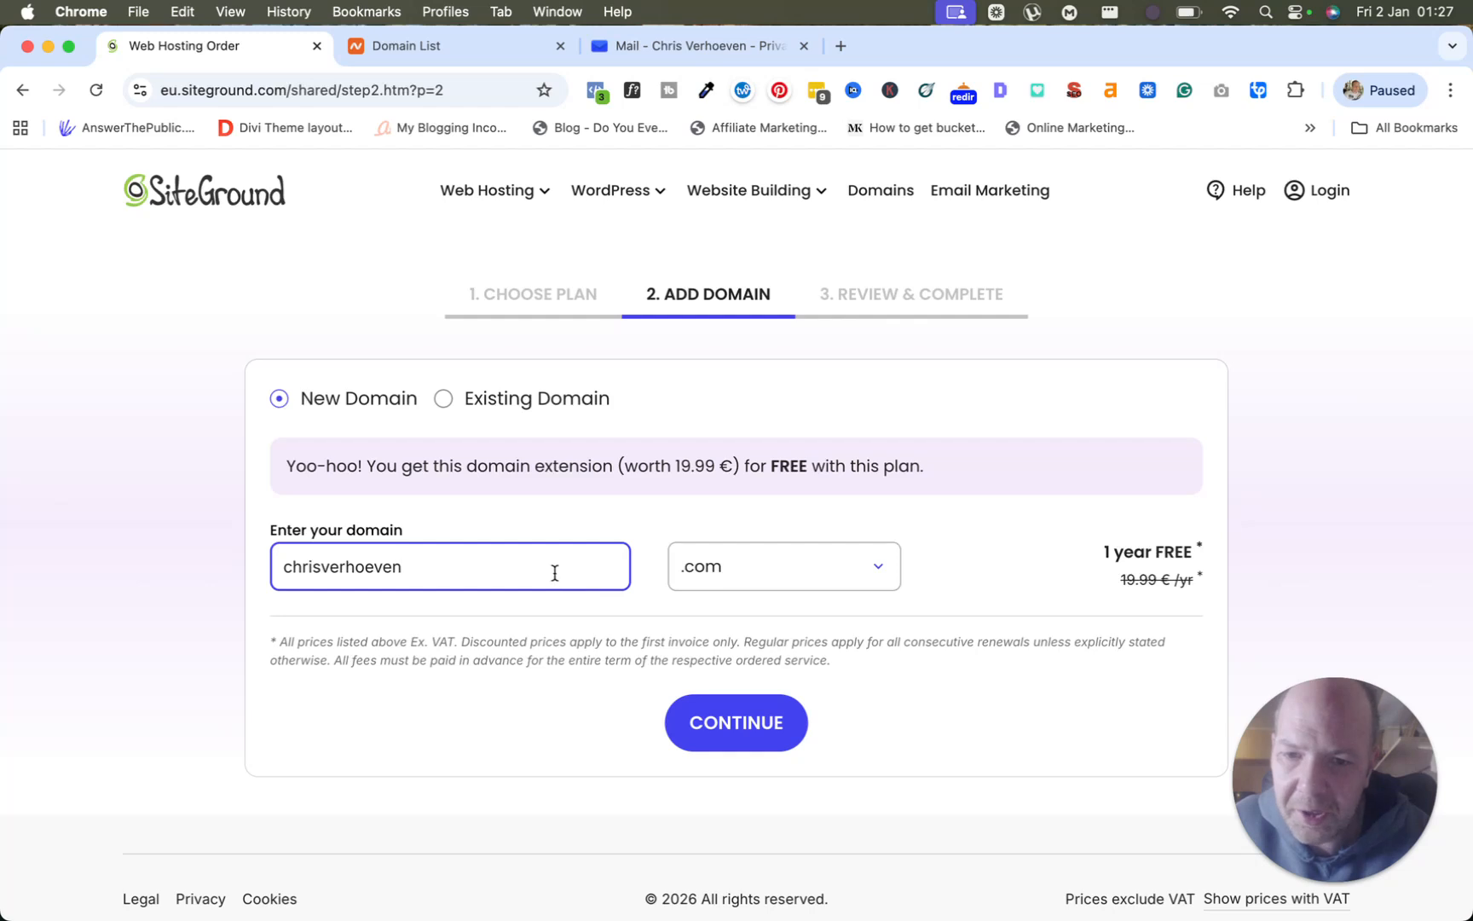
click(444, 401)
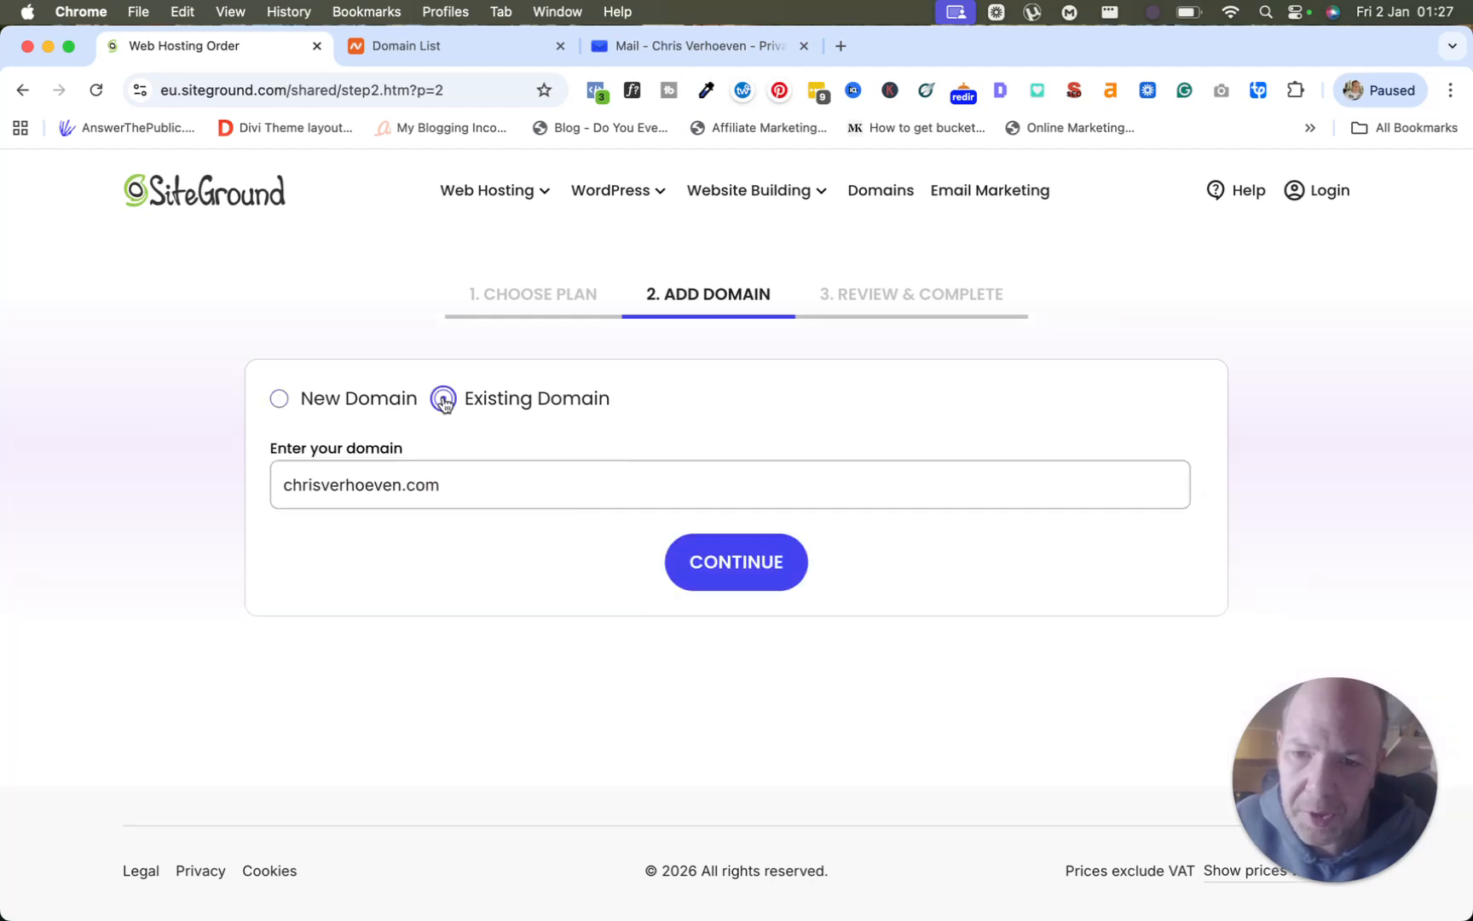
click(731, 567)
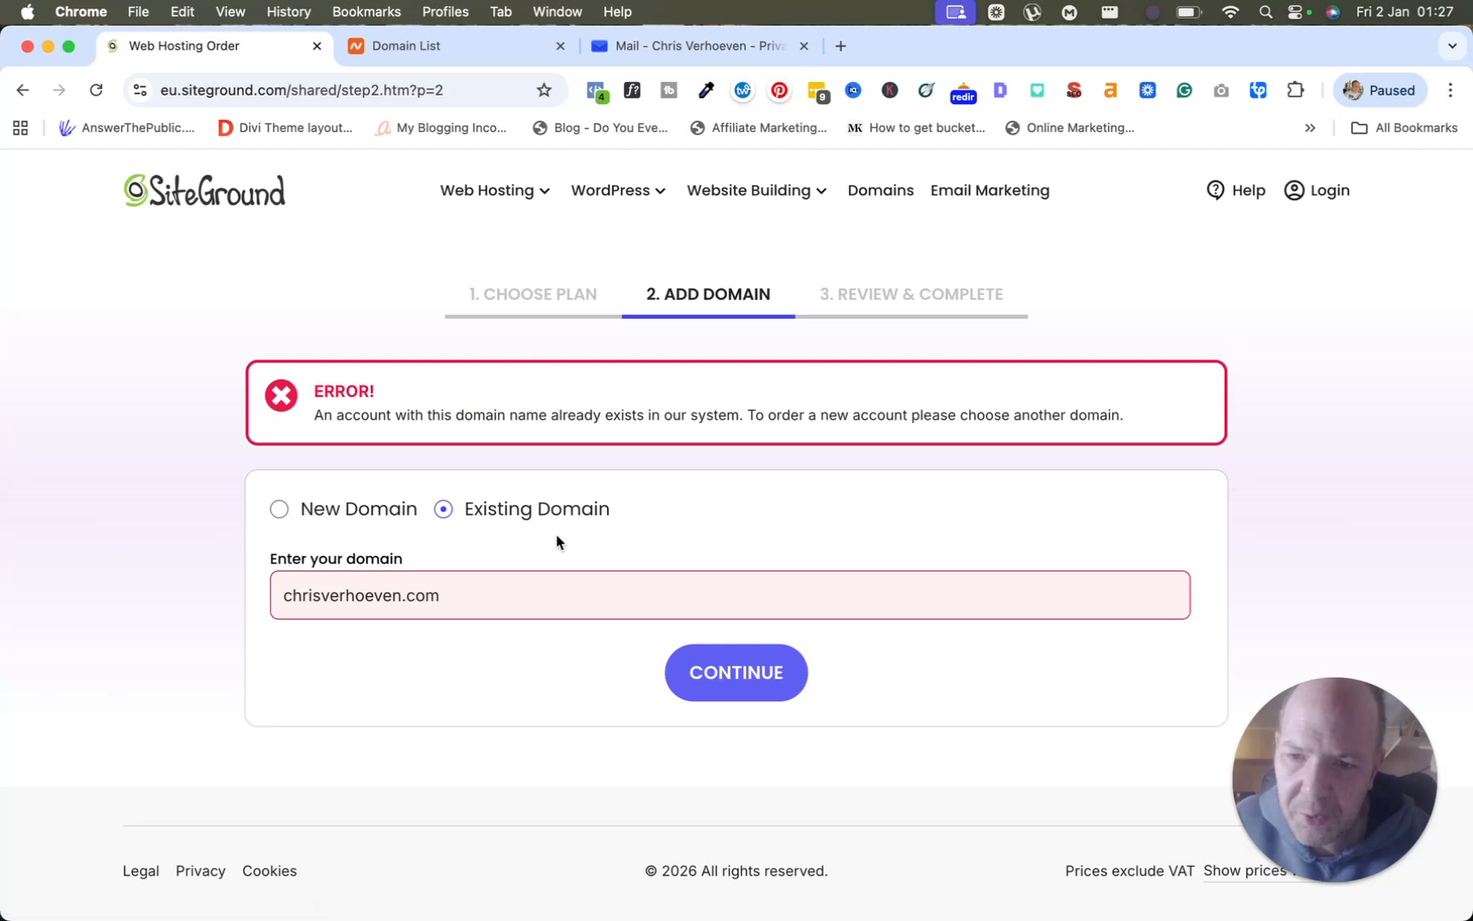
Enter bangkoktraveltips.com as the existing domain and continue to Review & Complete.
click(470, 595)
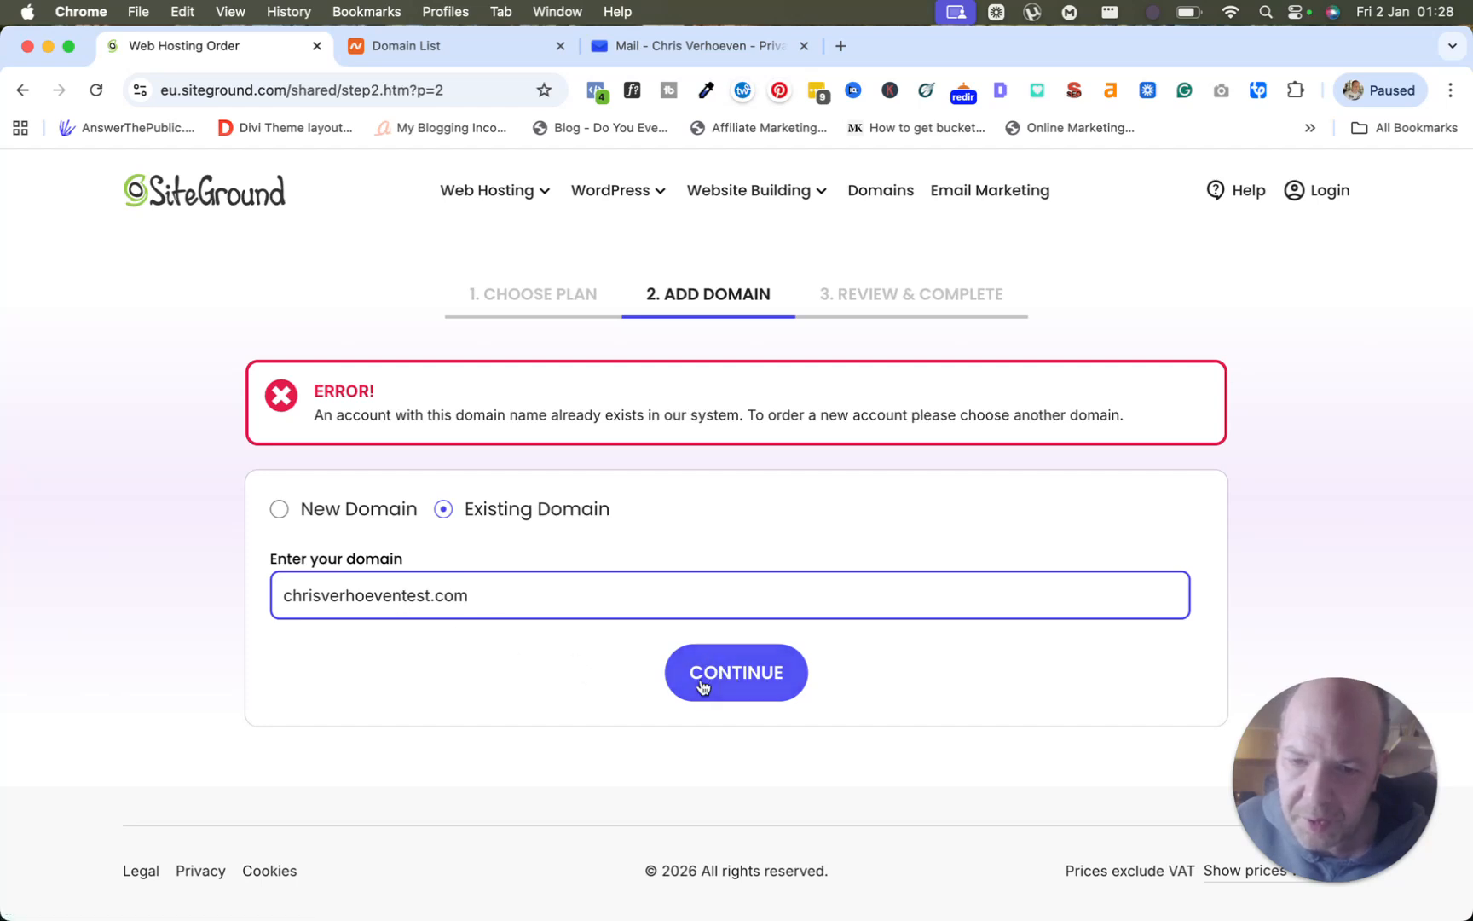
double_click(407, 597)
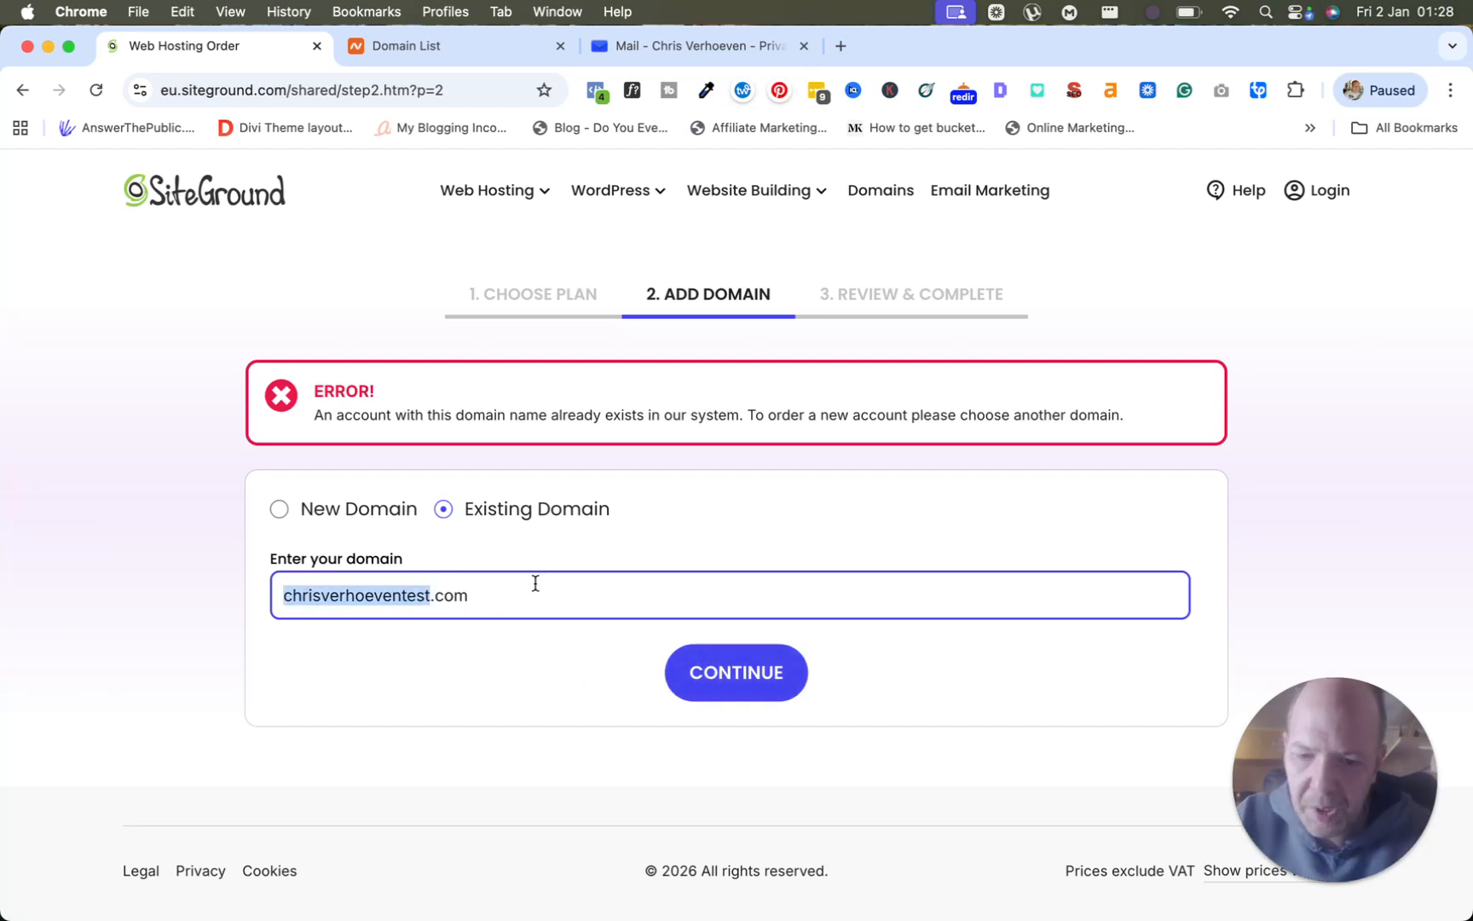
text(bangkokt)
text(ravelt)
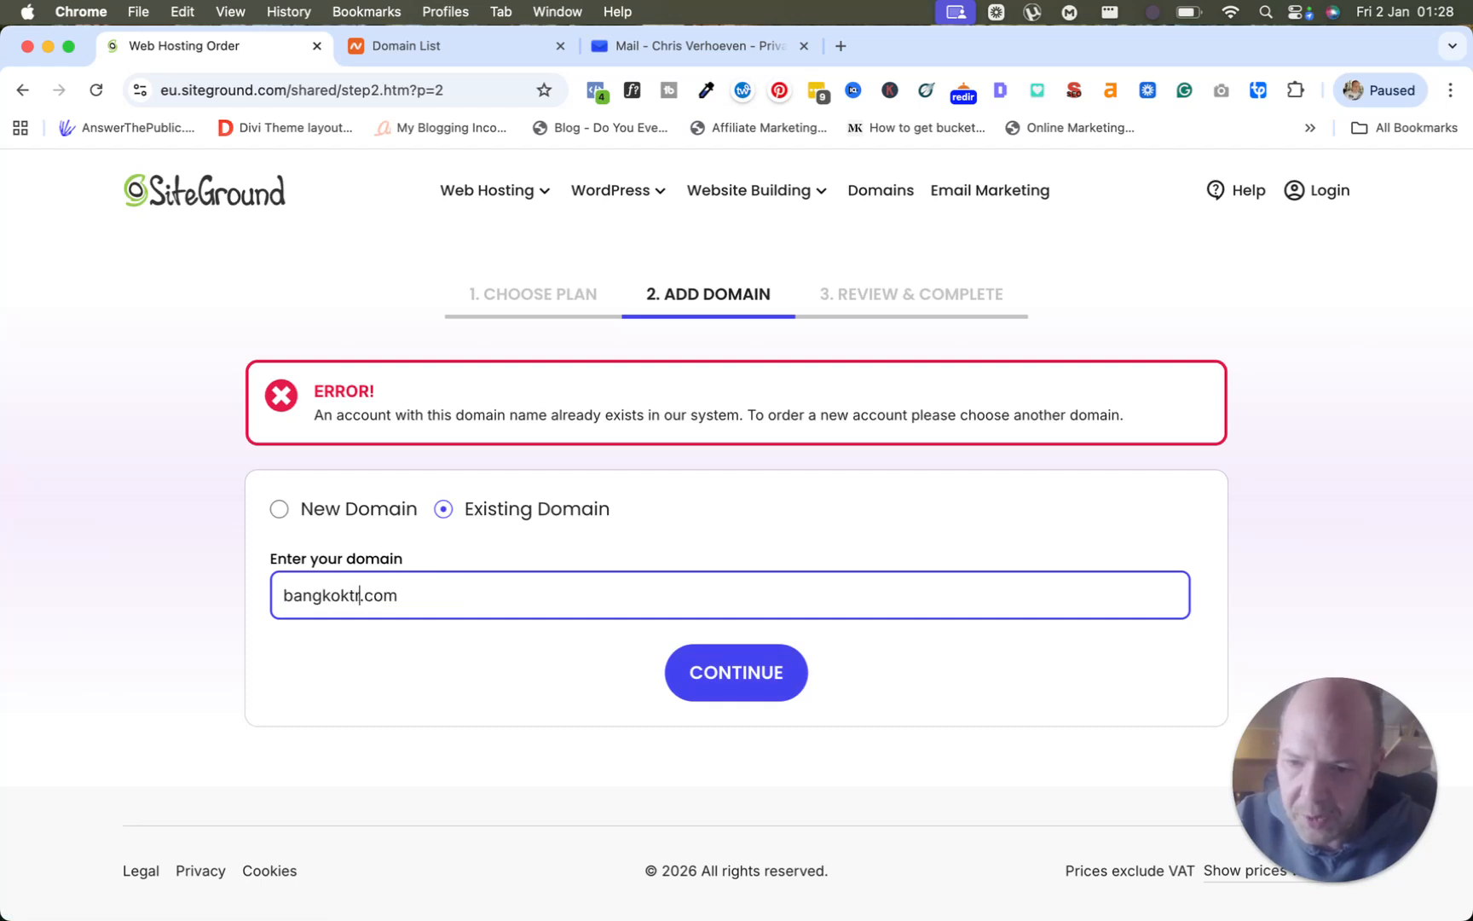
text(ips)
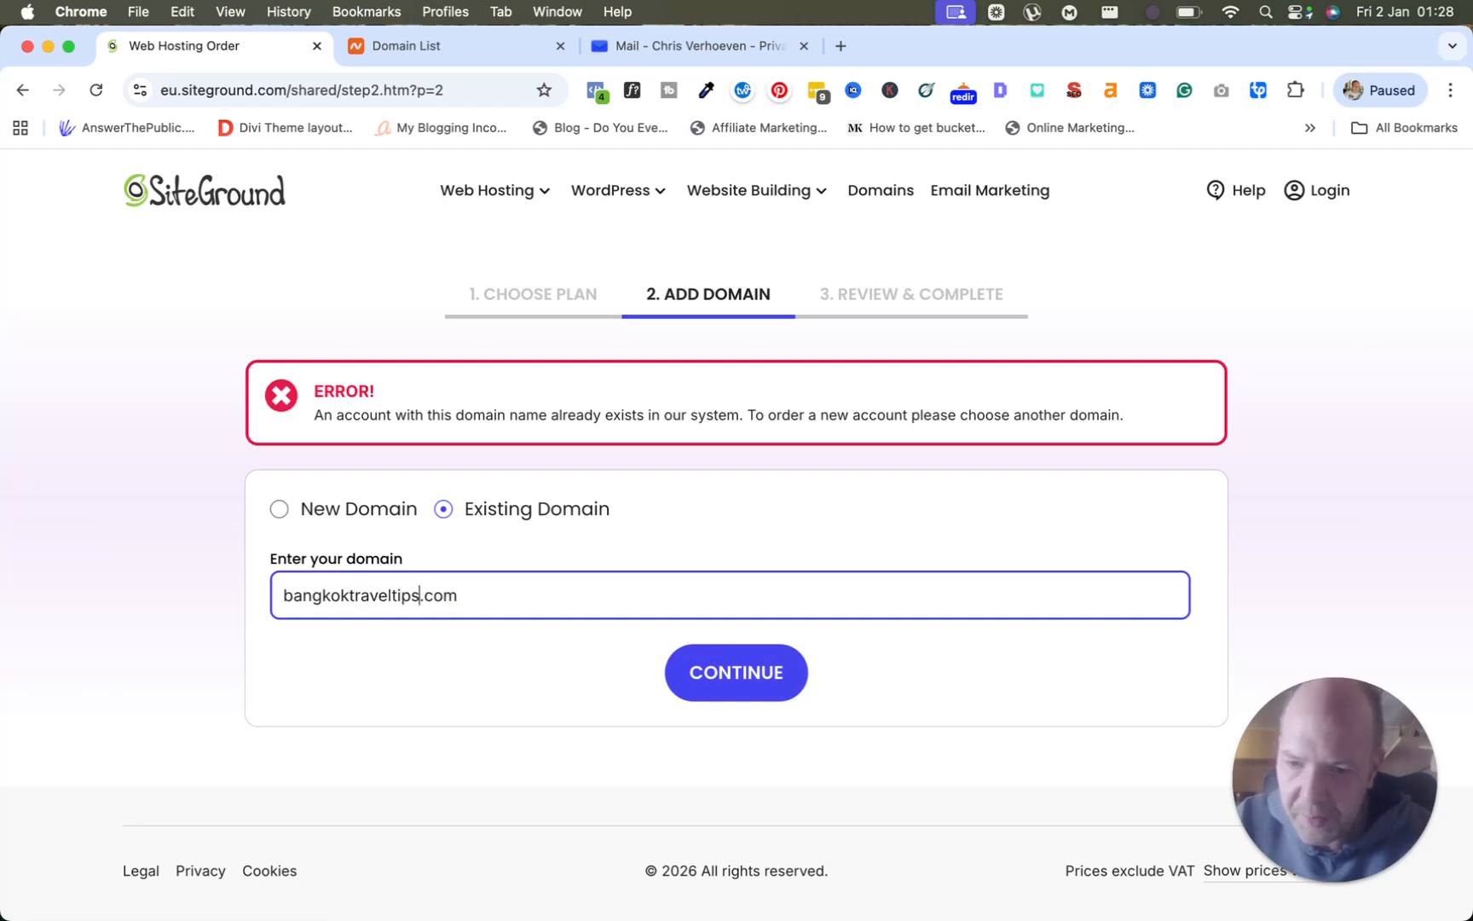
click(720, 680)
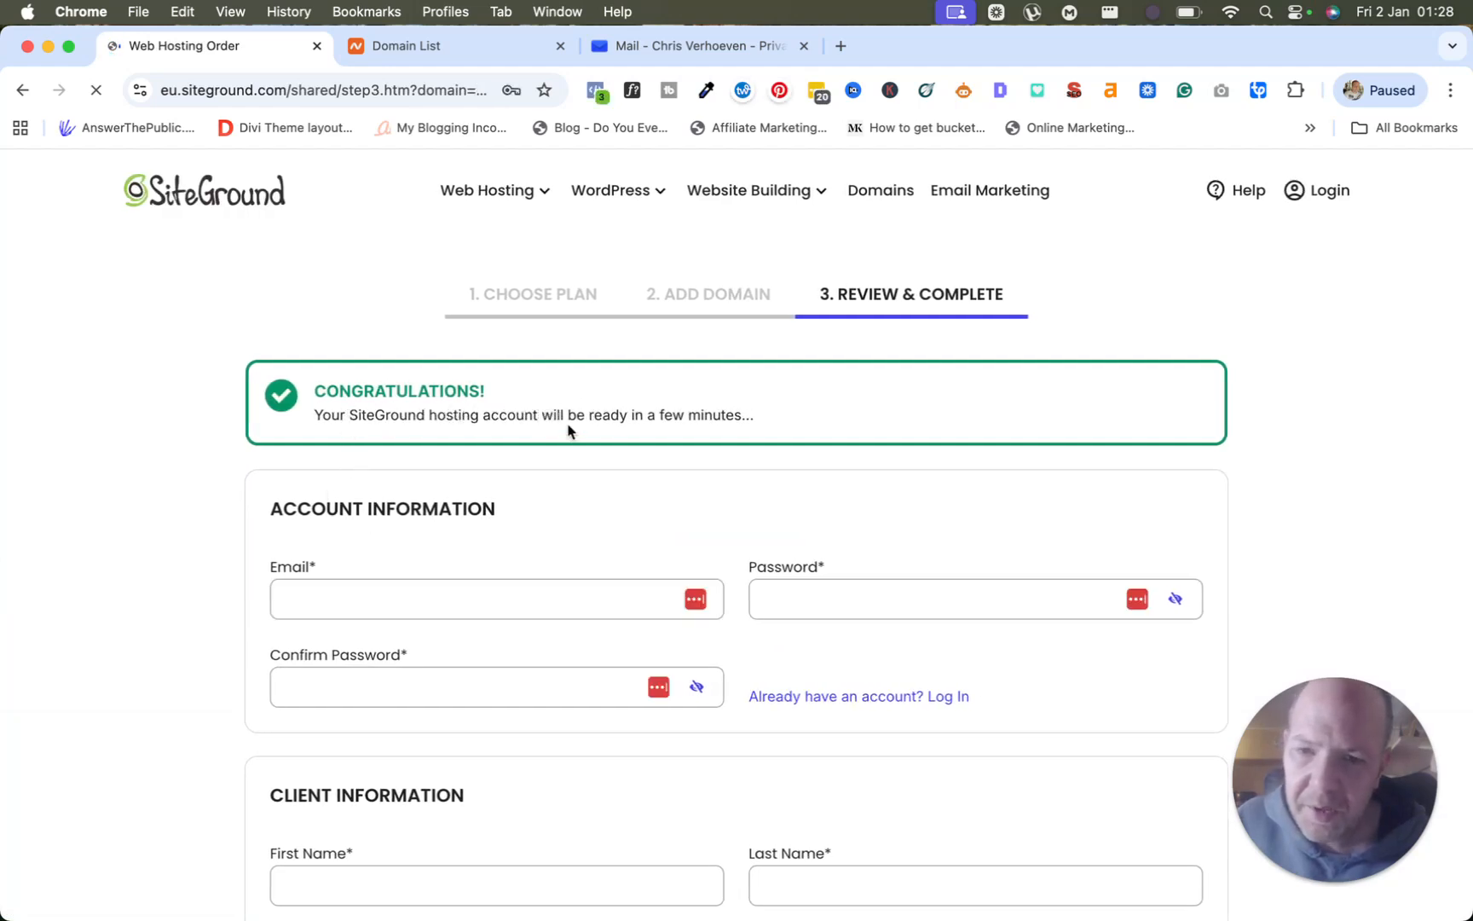
Glance at the Namecheap Domain List, then go back to the SiteGround Web Hosting Order form.
scroll(600, 559, down, 4)
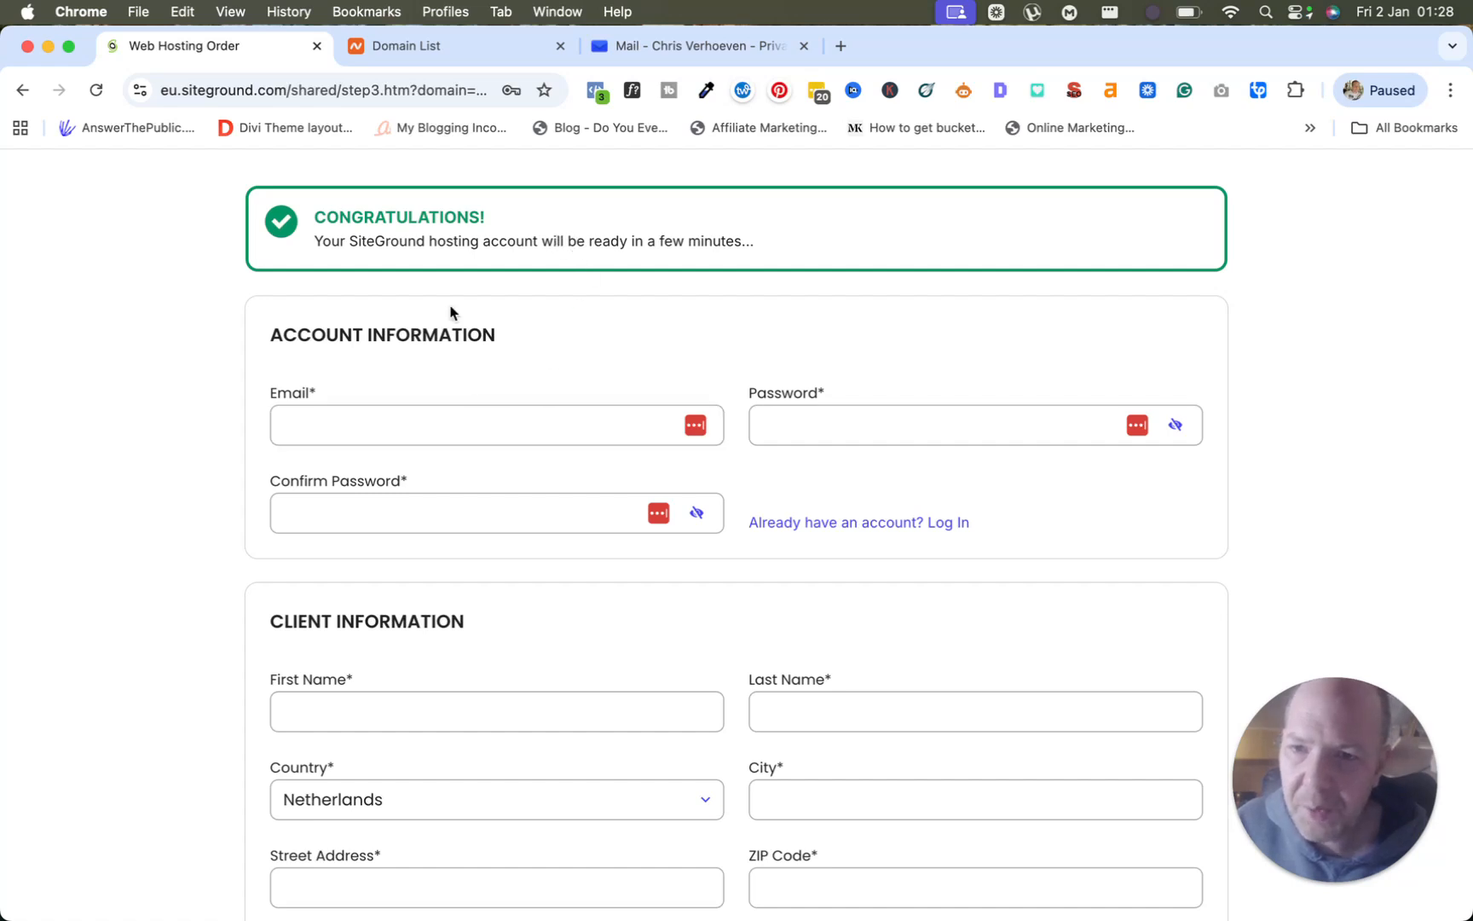
click(459, 58)
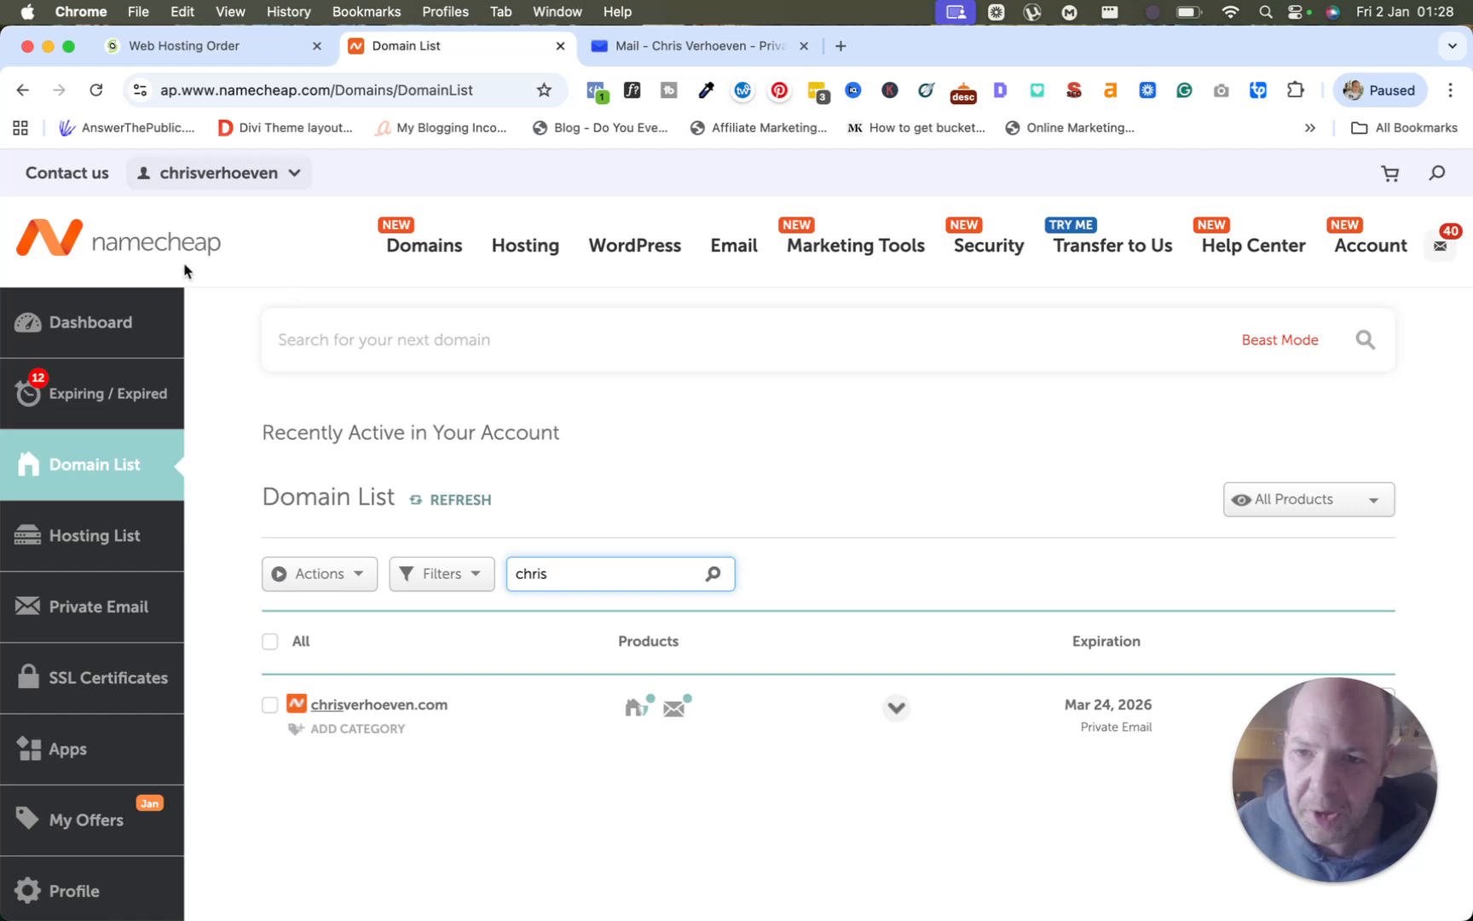
click(152, 47)
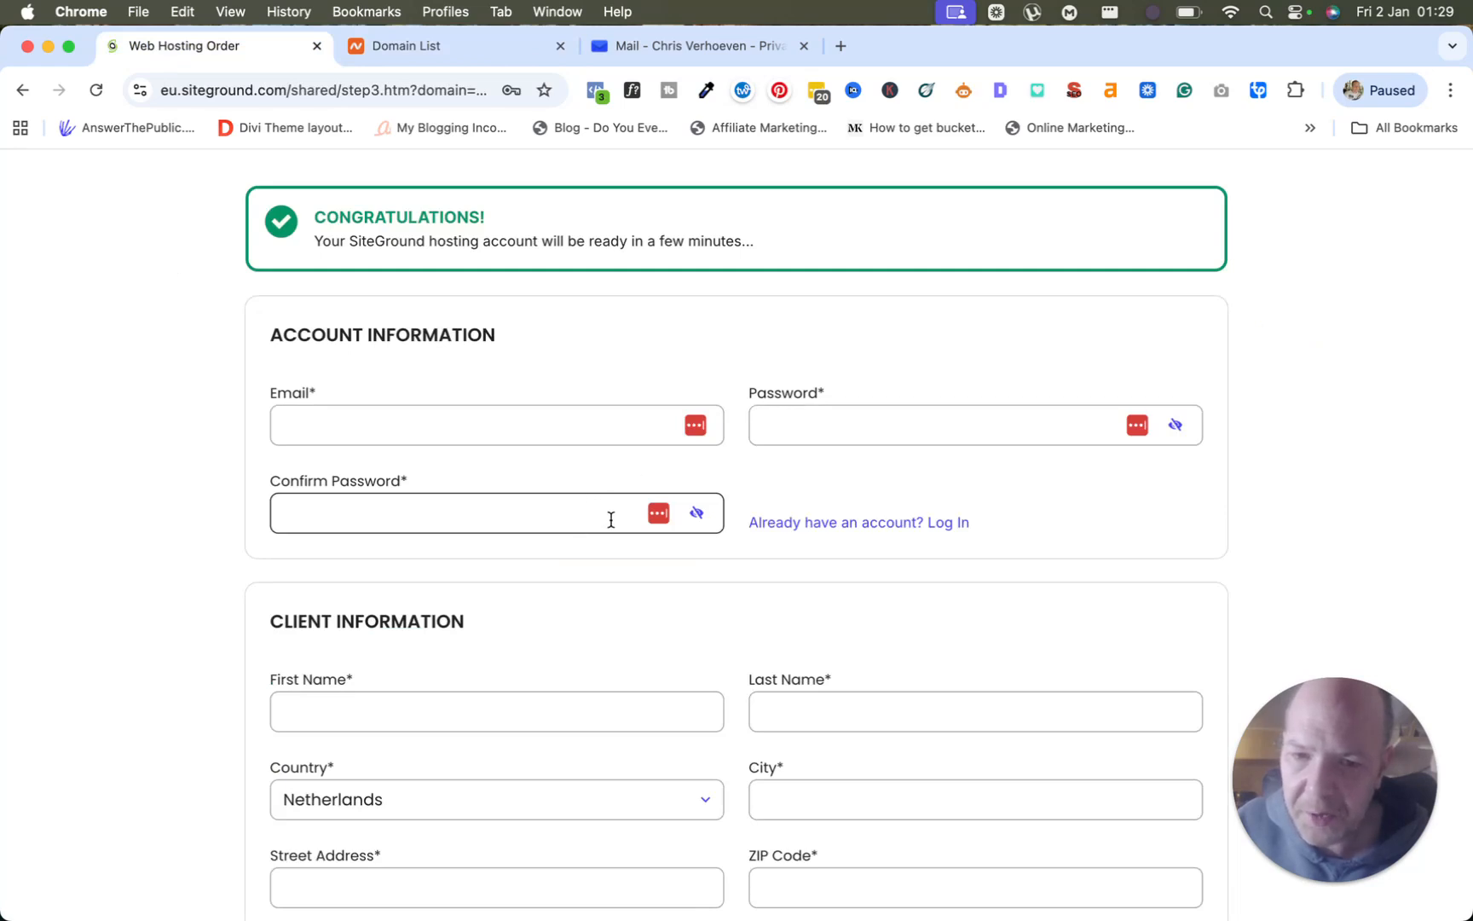
scroll(611, 518, down, 5)
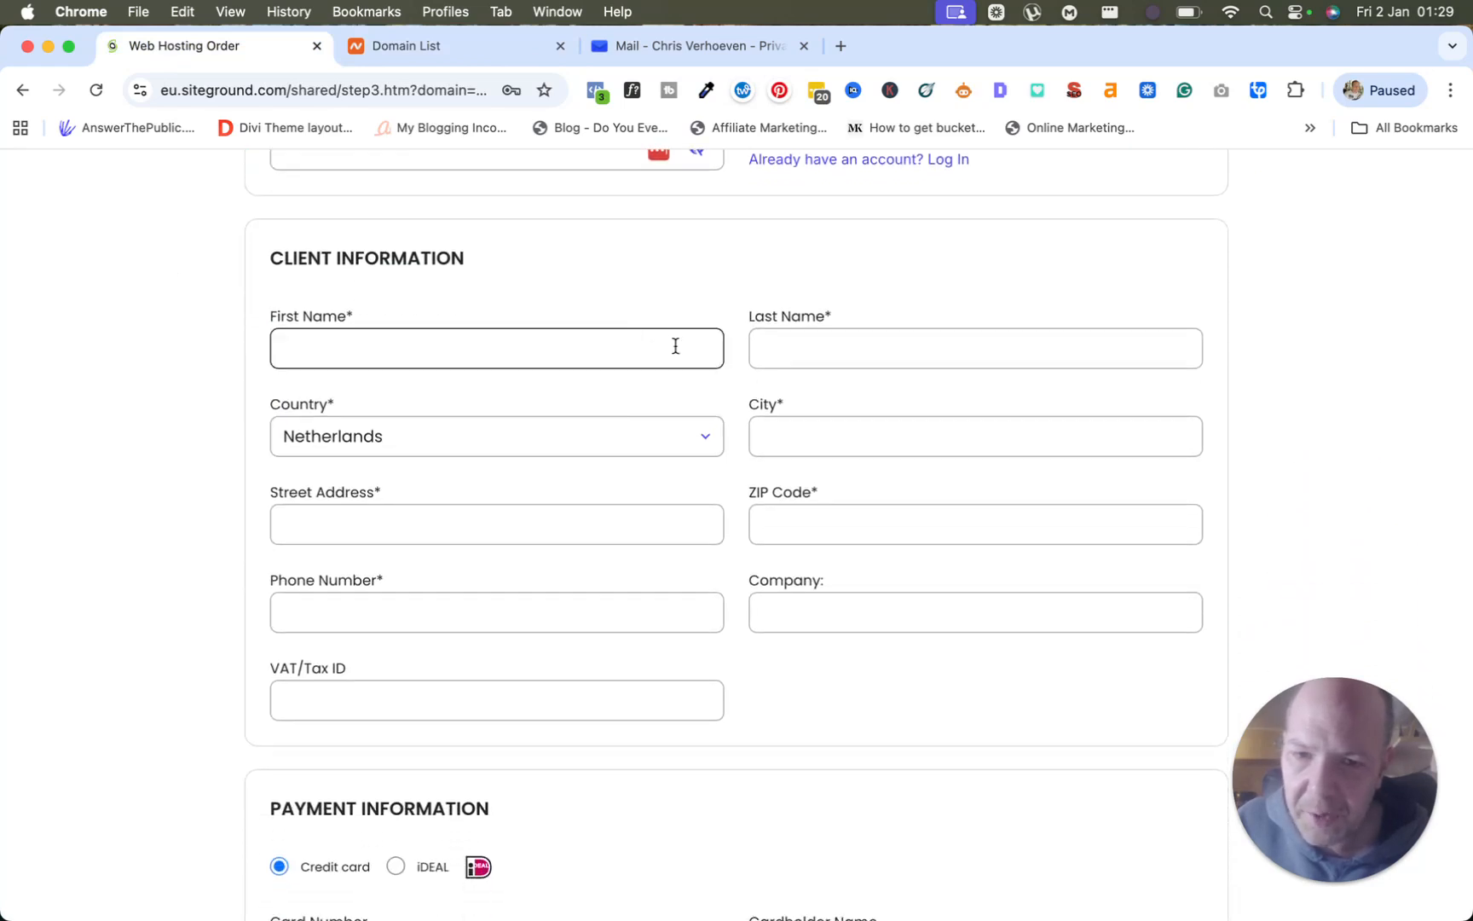
scroll(671, 521, down, 4)
scroll(671, 526, down, 3)
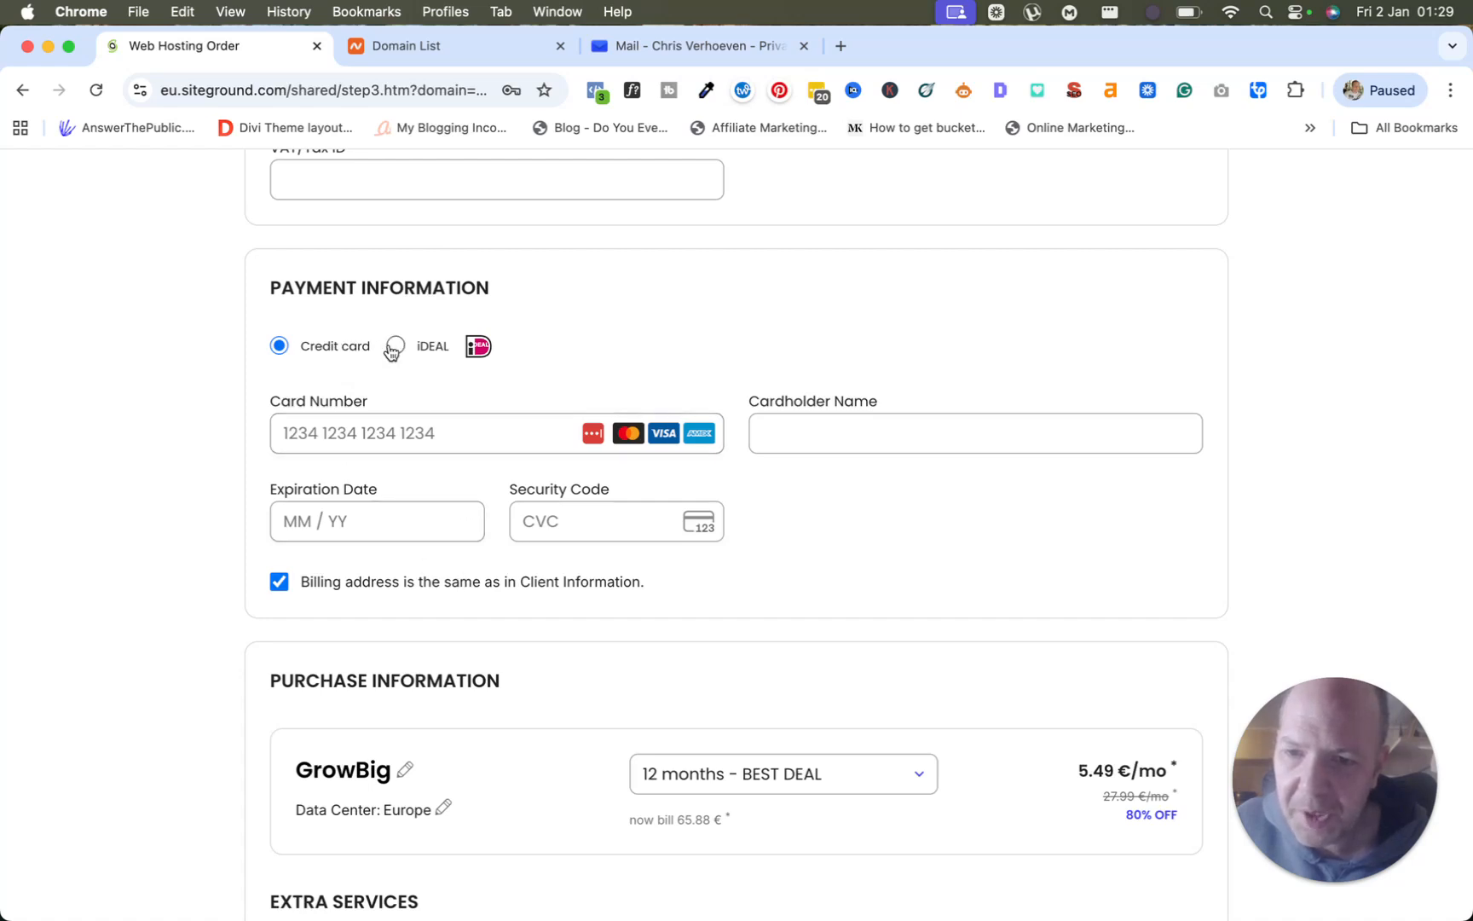
scroll(415, 447, down, 5)
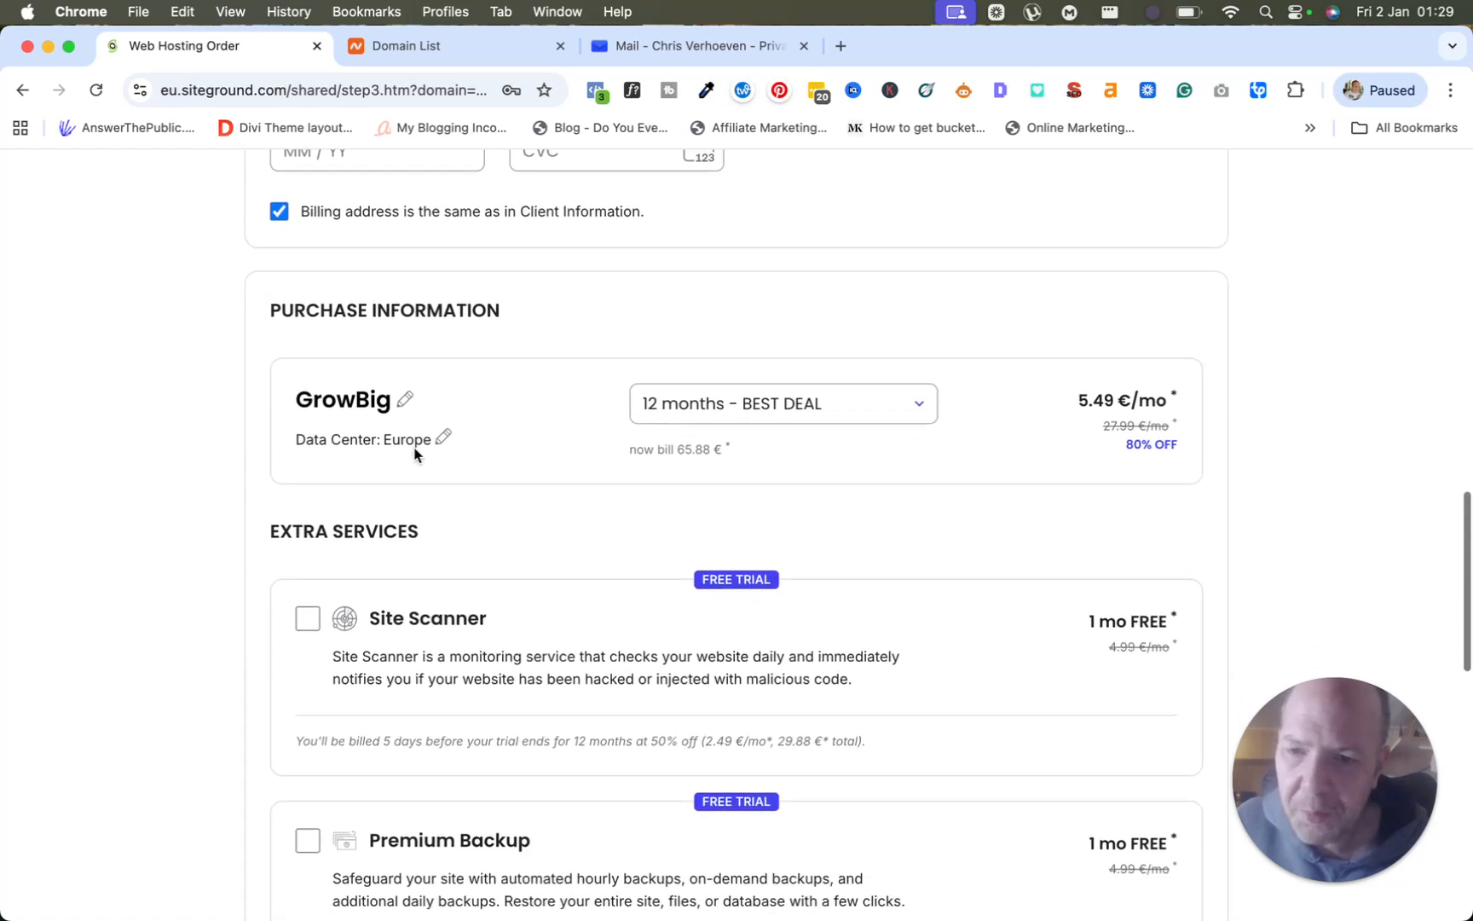
scroll(415, 452, down, 1)
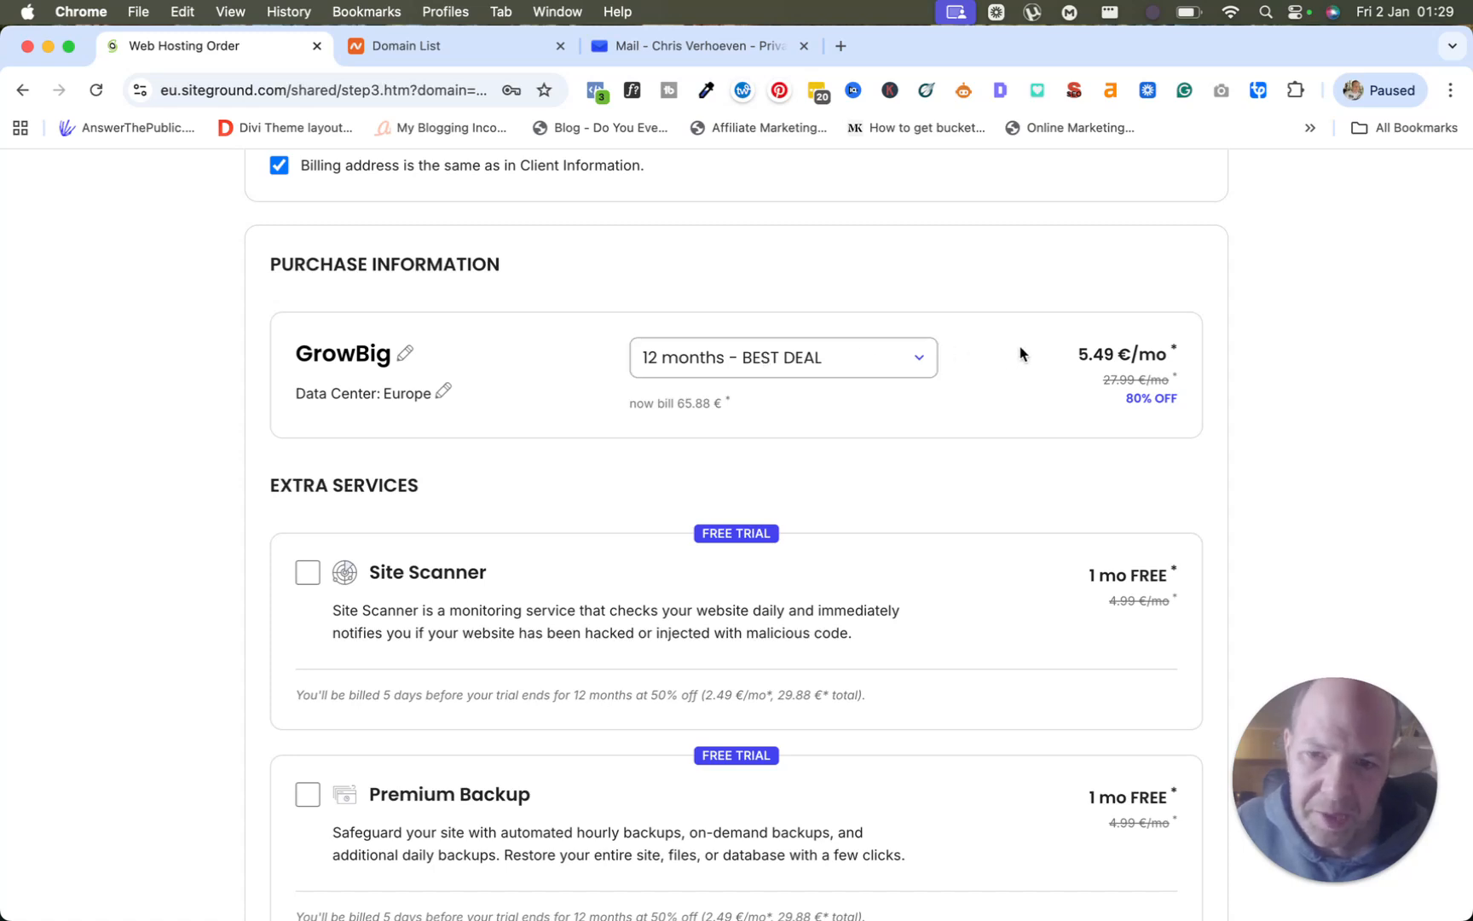
click(851, 367)
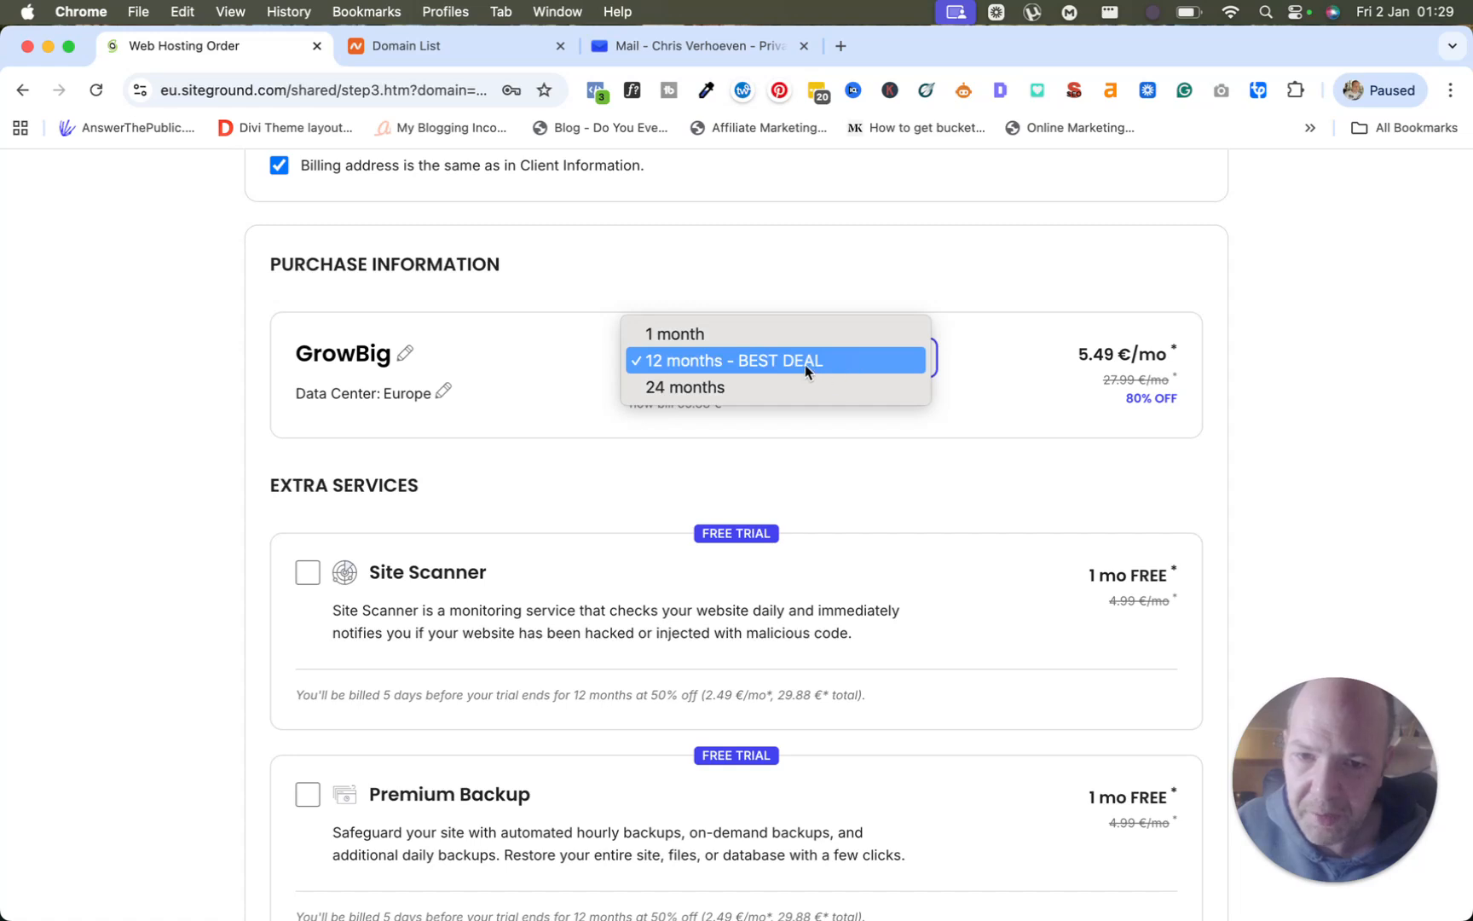
click(764, 388)
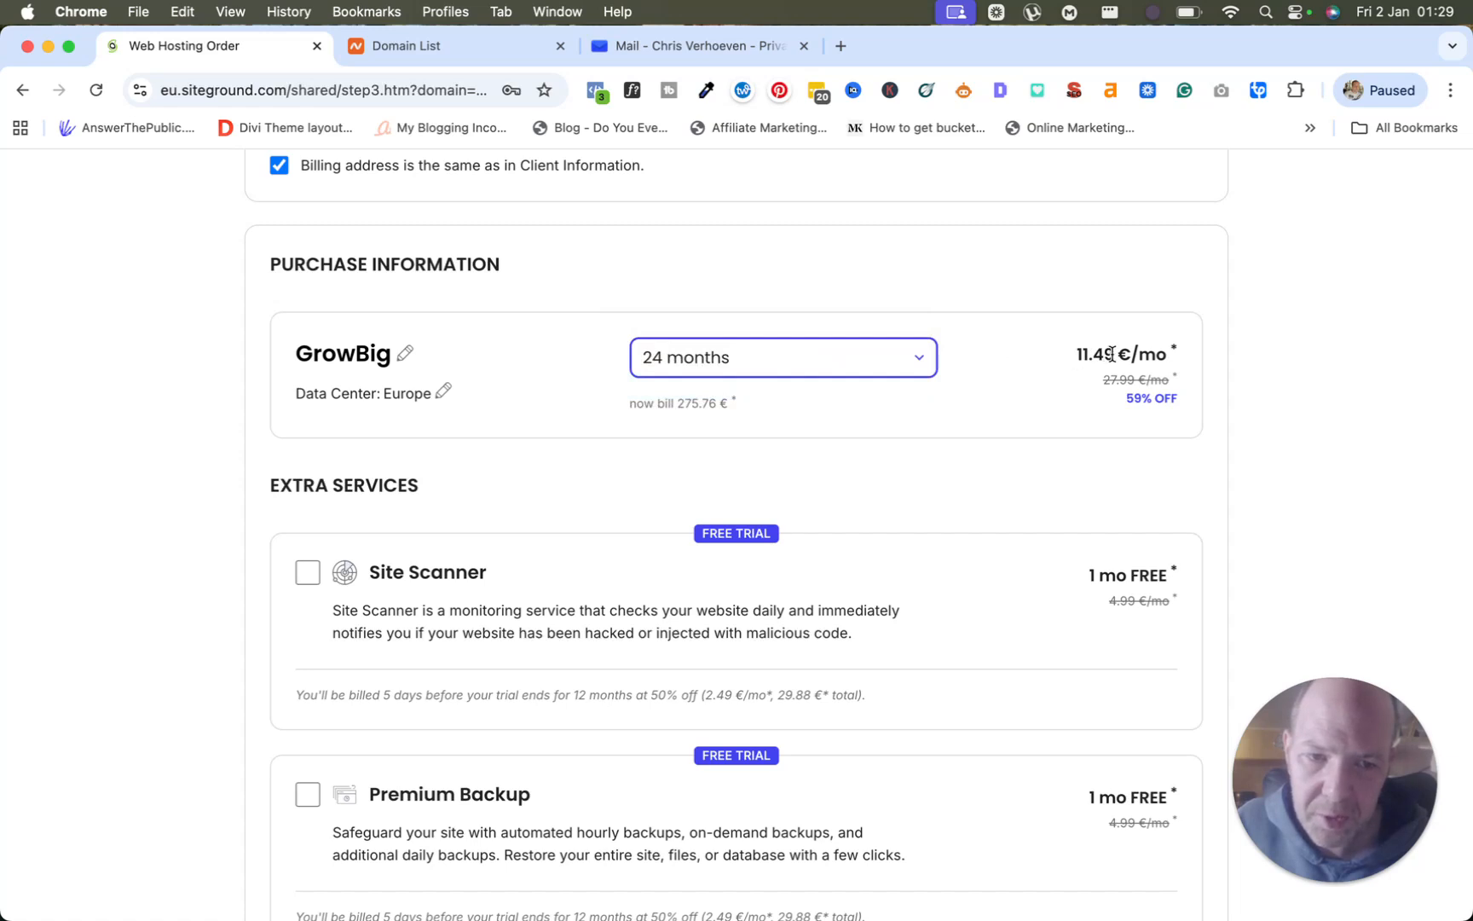
click(789, 365)
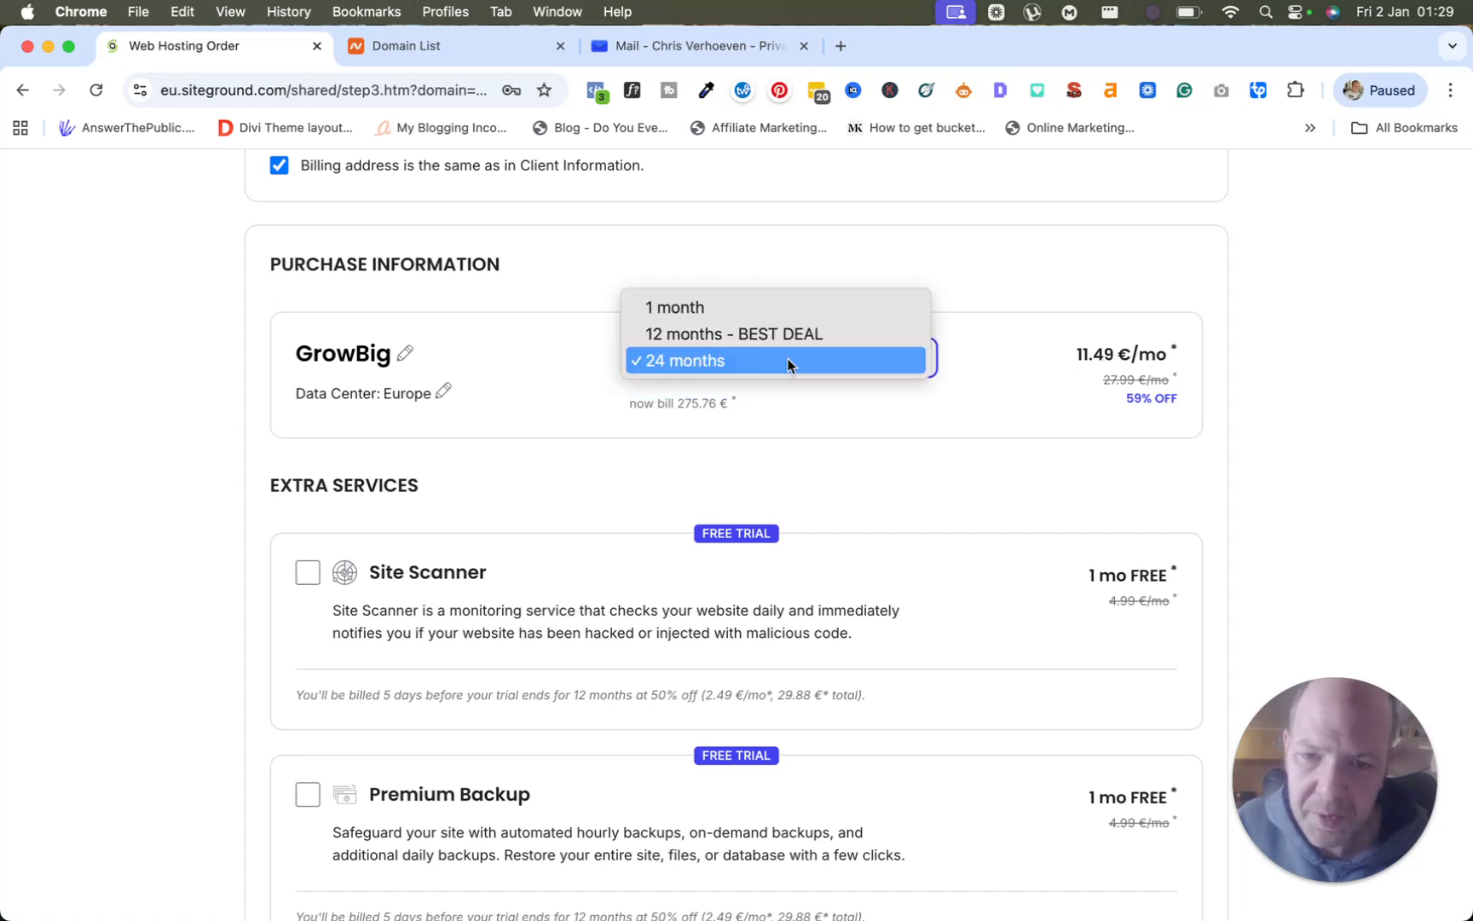
click(741, 335)
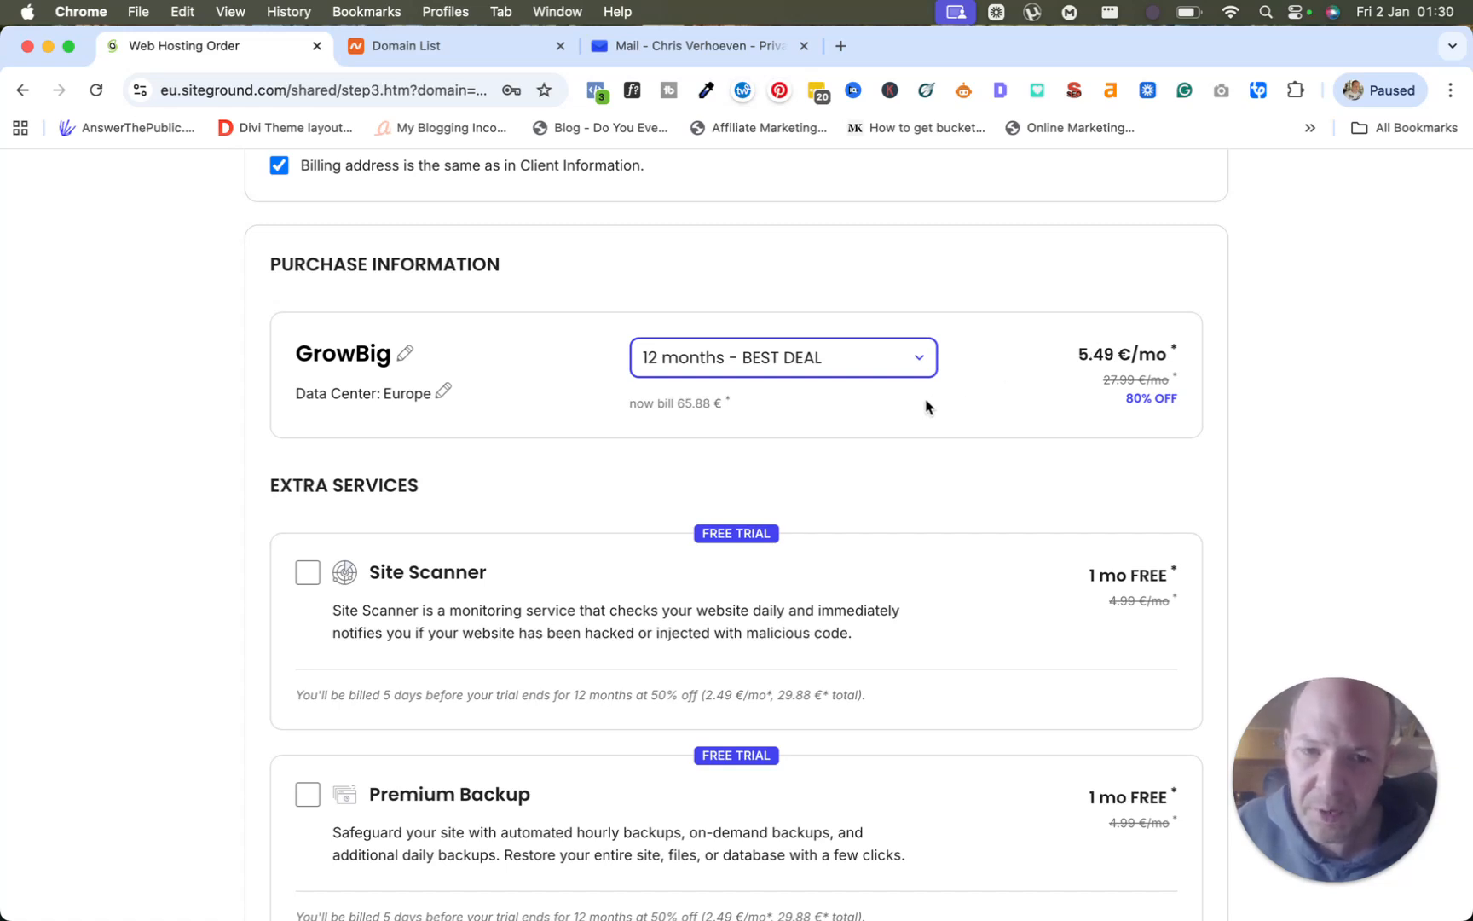
scroll(906, 411, down, 3)
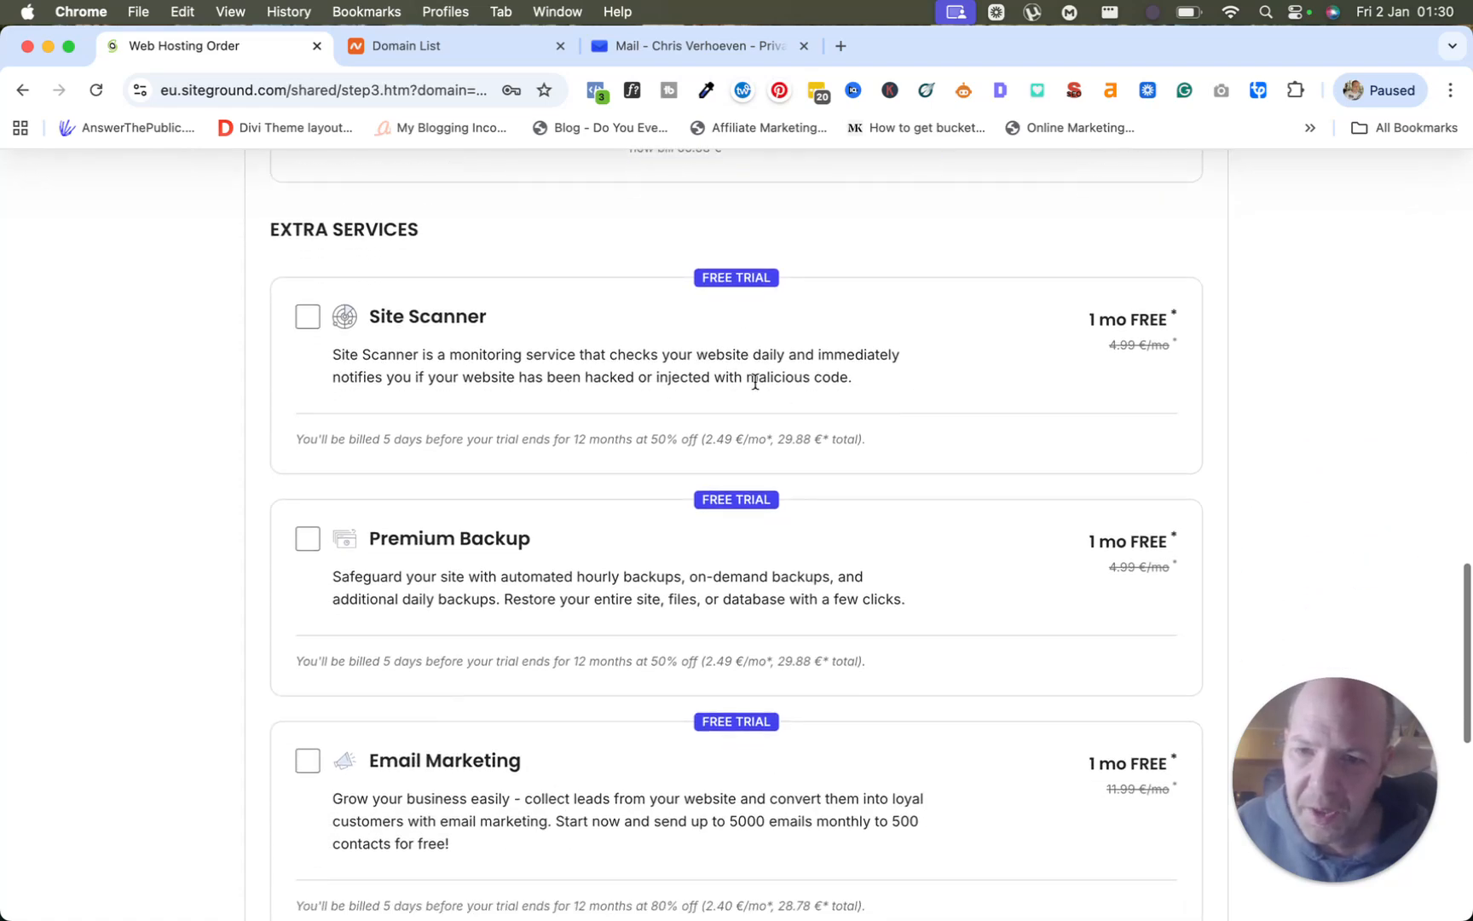
scroll(444, 355, up, 1)
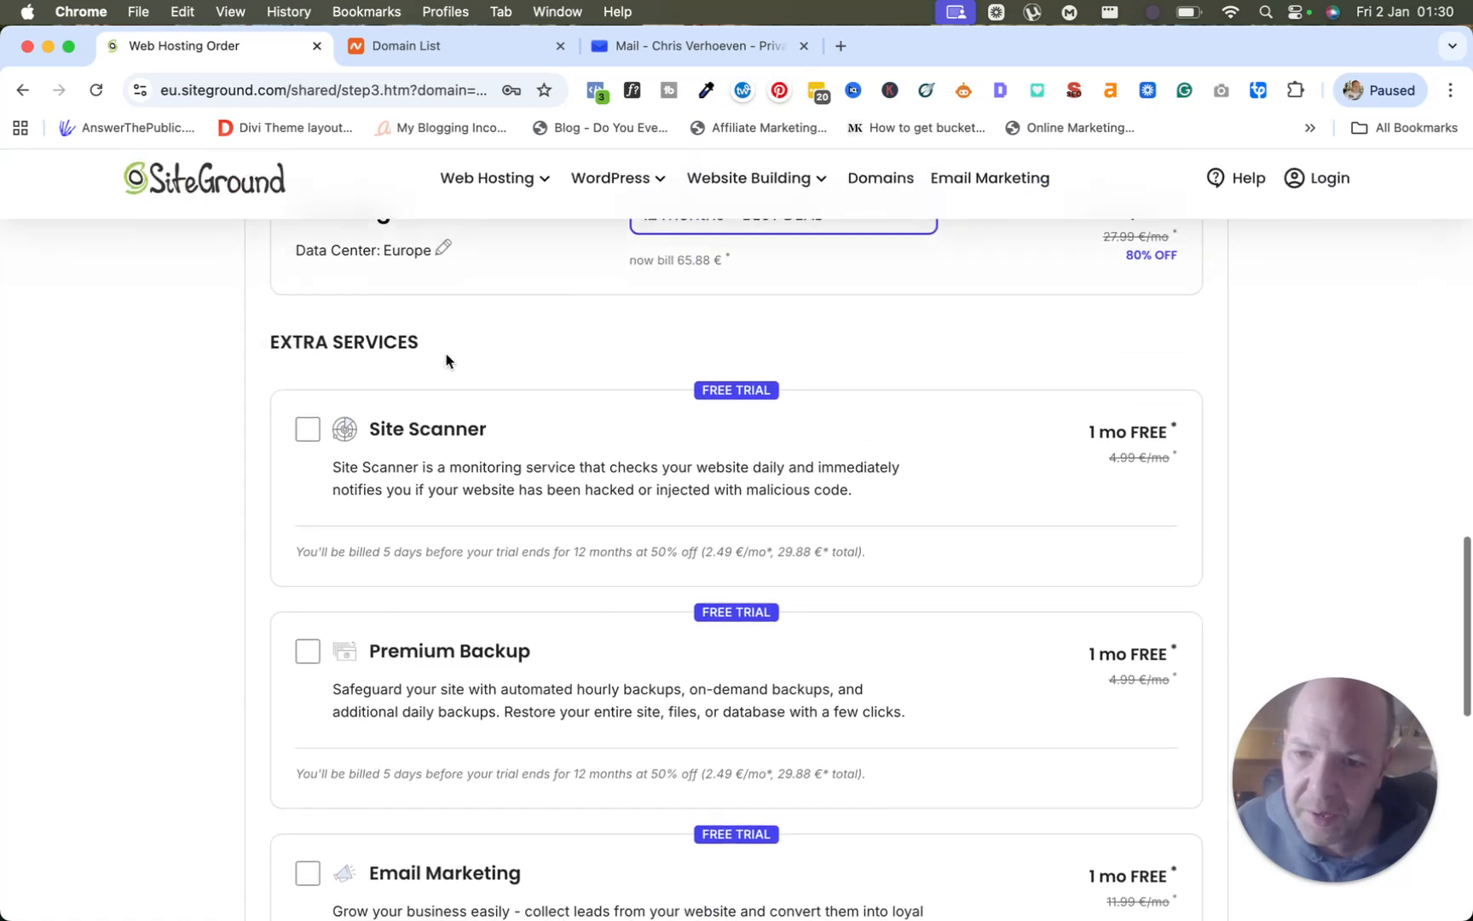
scroll(448, 358, down, 6)
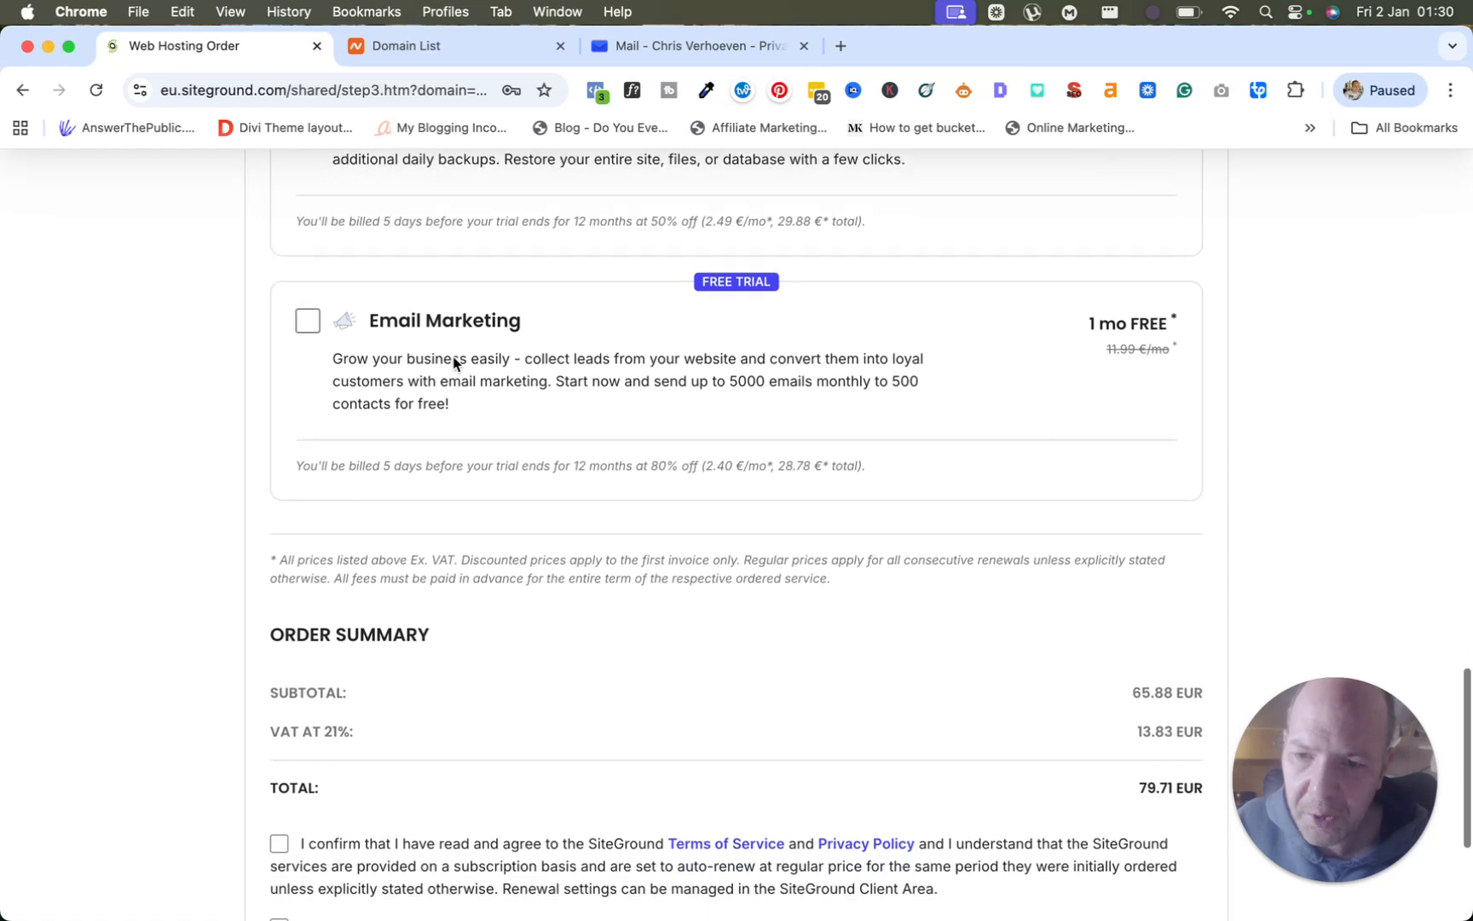
scroll(454, 365, down, 3)
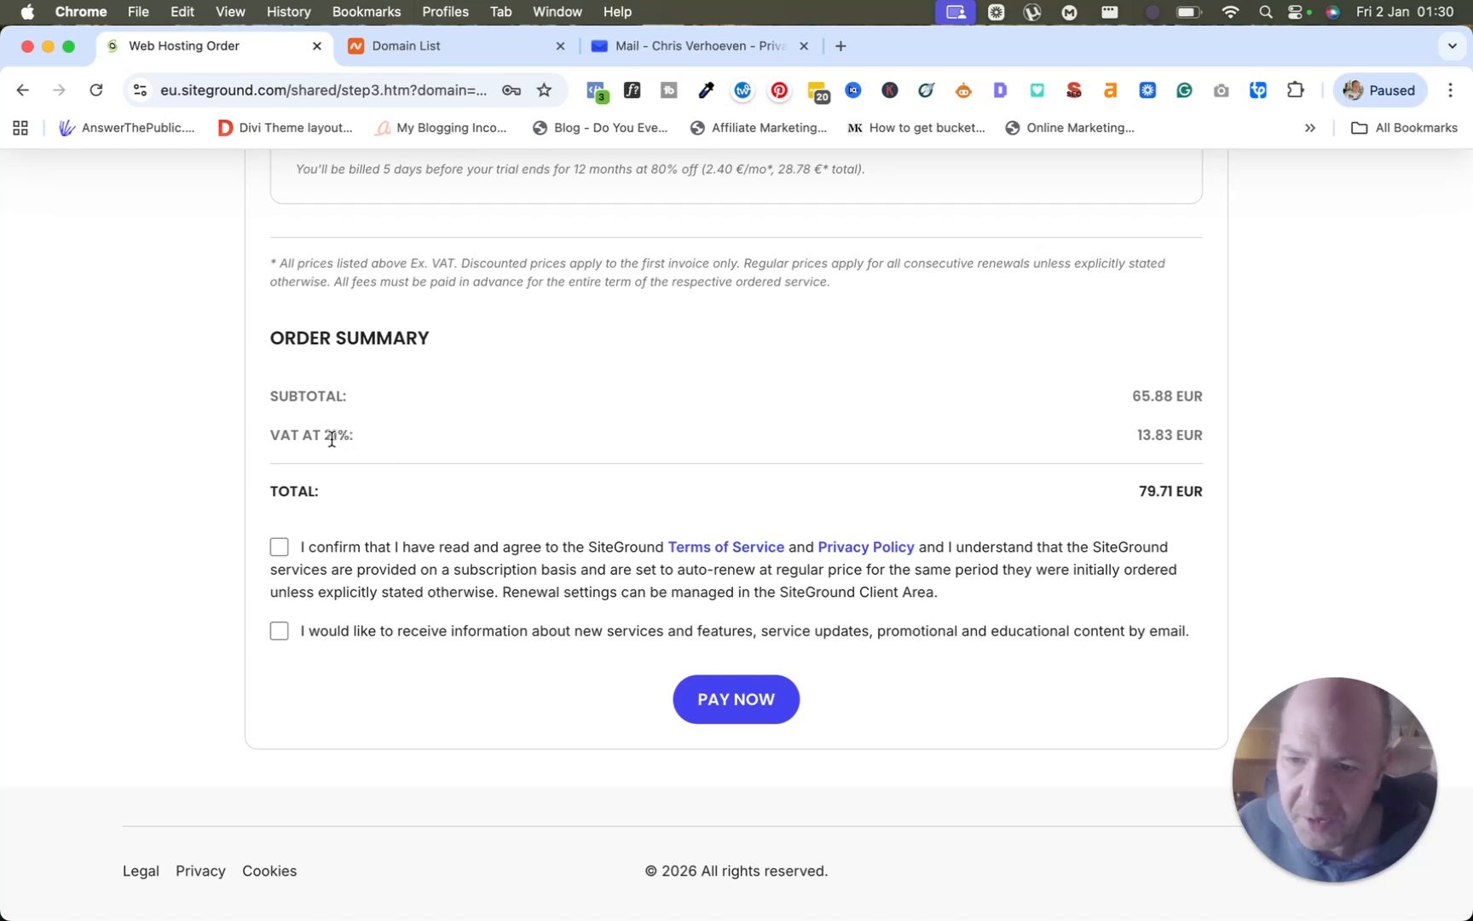
scroll(380, 445, up, 20)
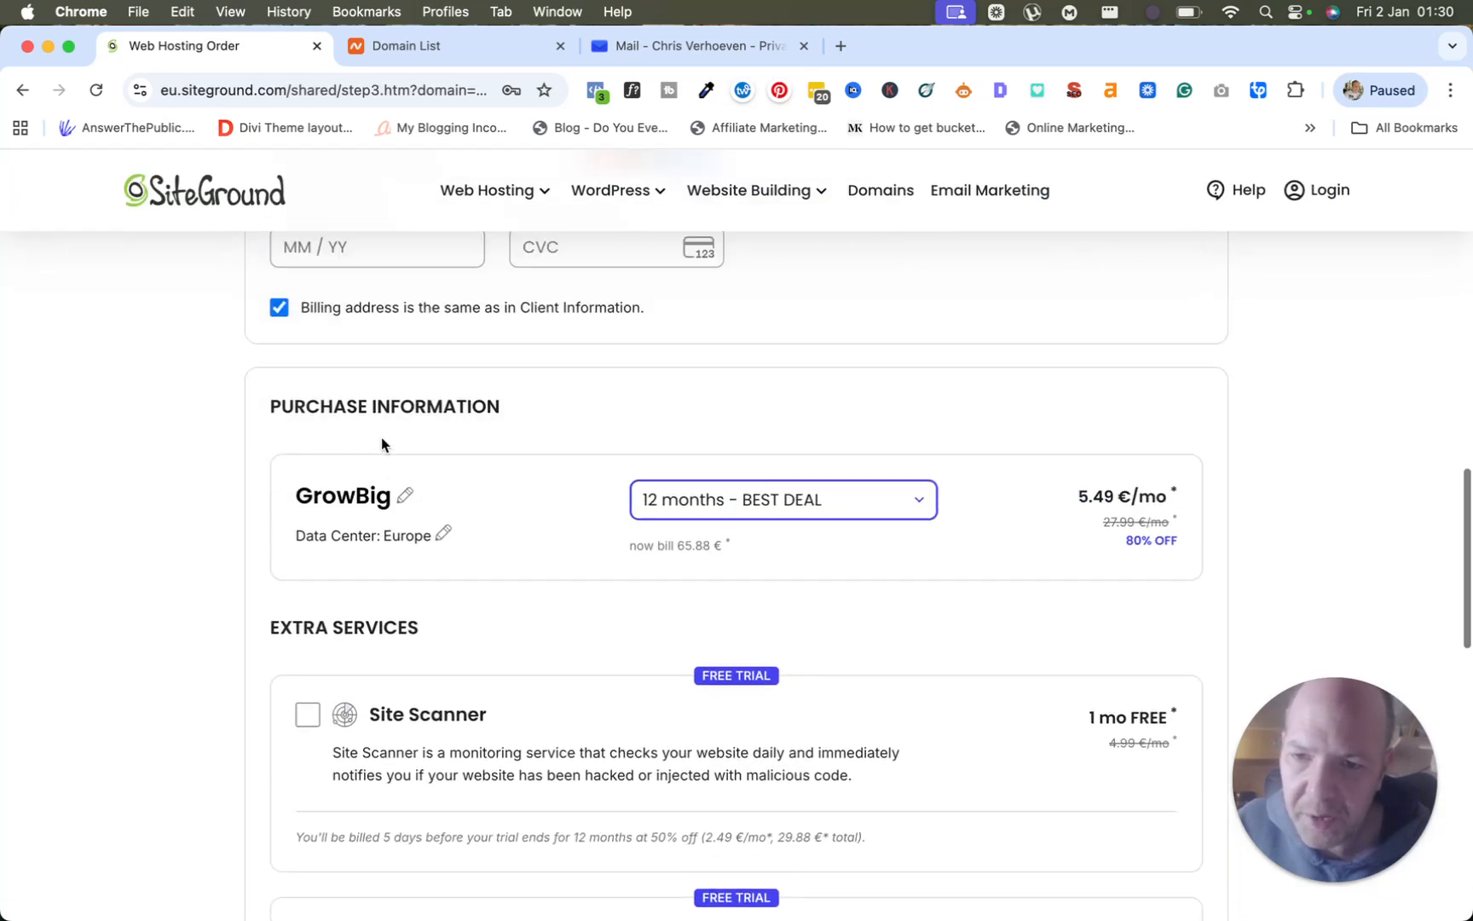
scroll(381, 443, down, 4)
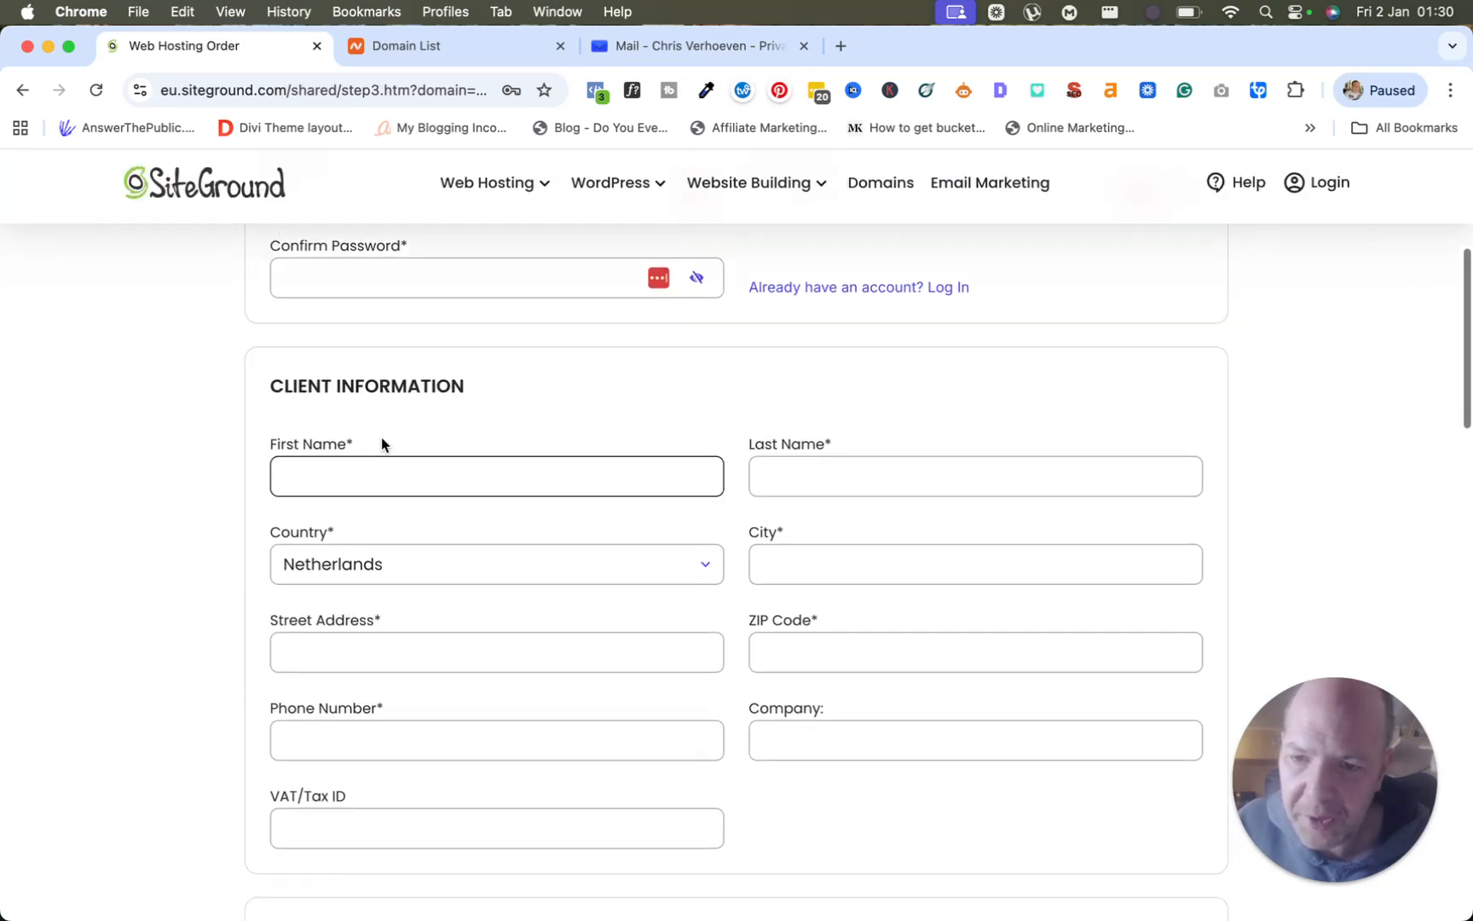
click(772, 608)
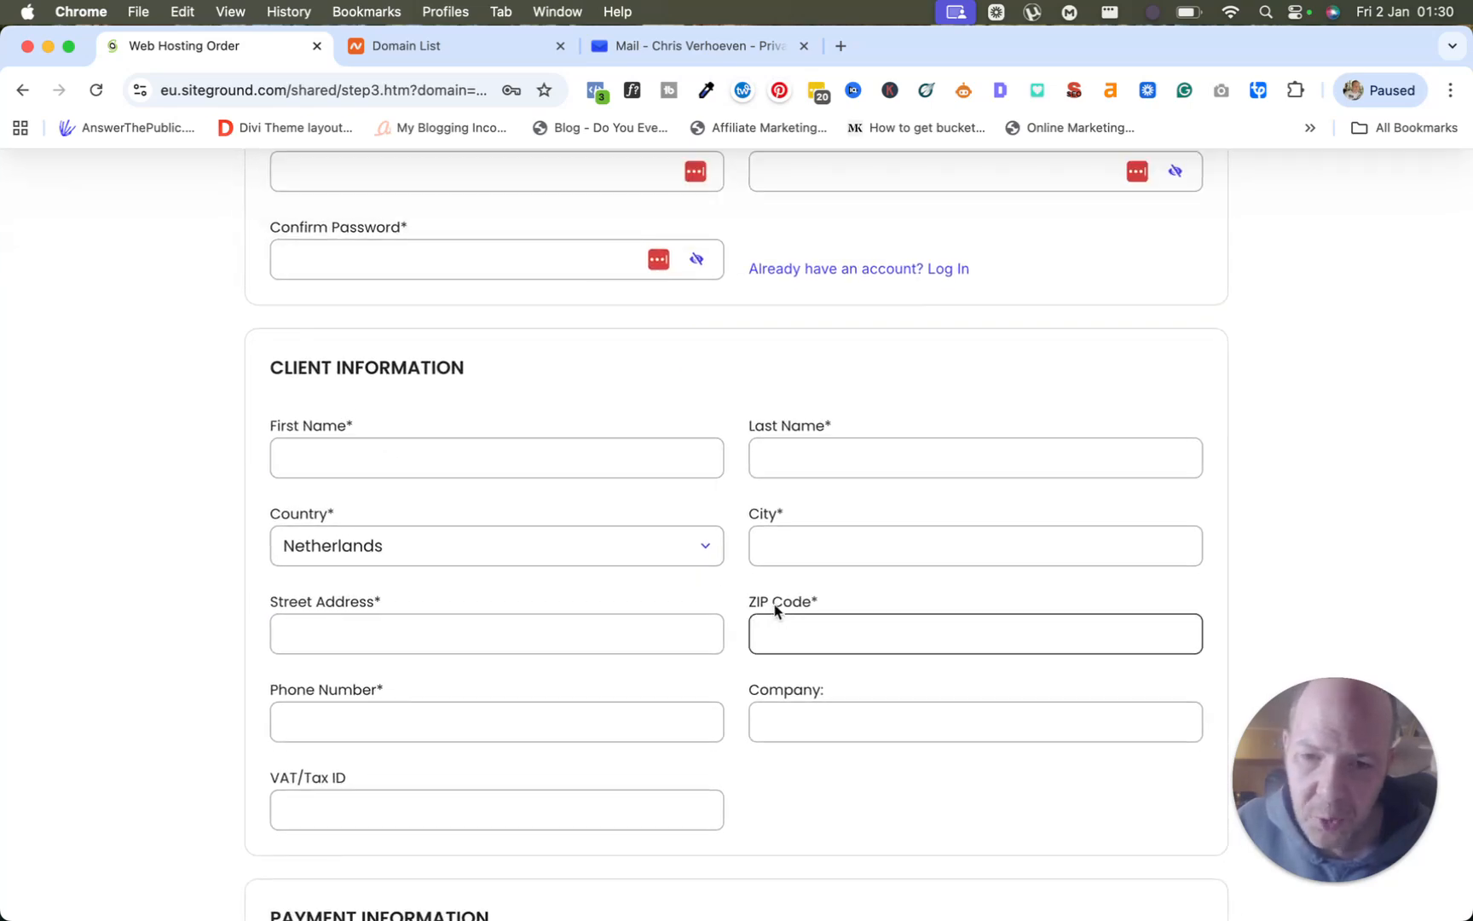
scroll(773, 609, down, 15)
scroll(776, 610, down, 20)
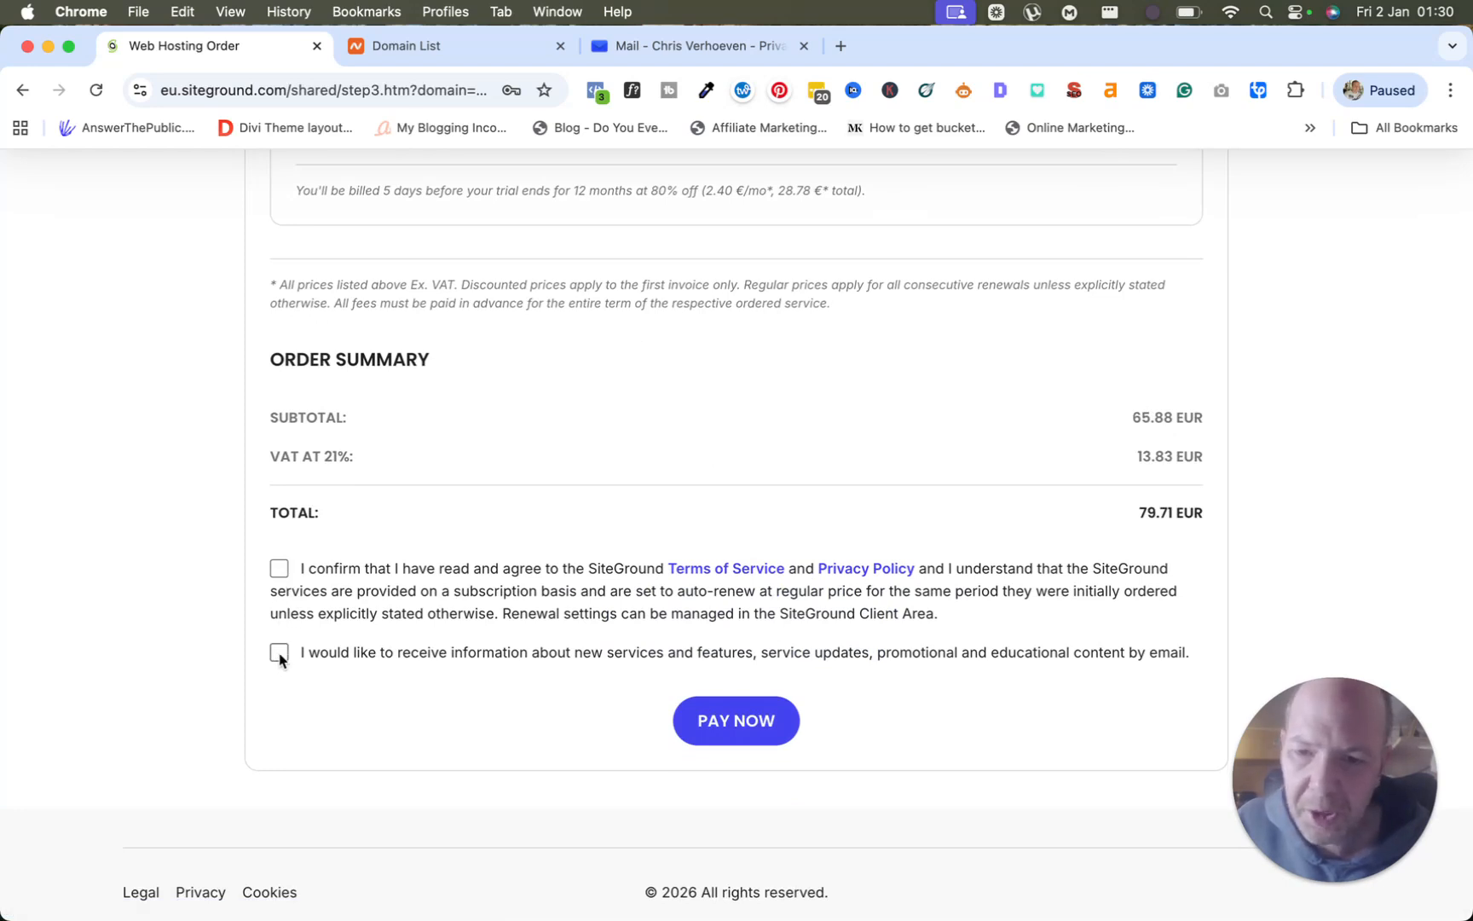
click(735, 723)
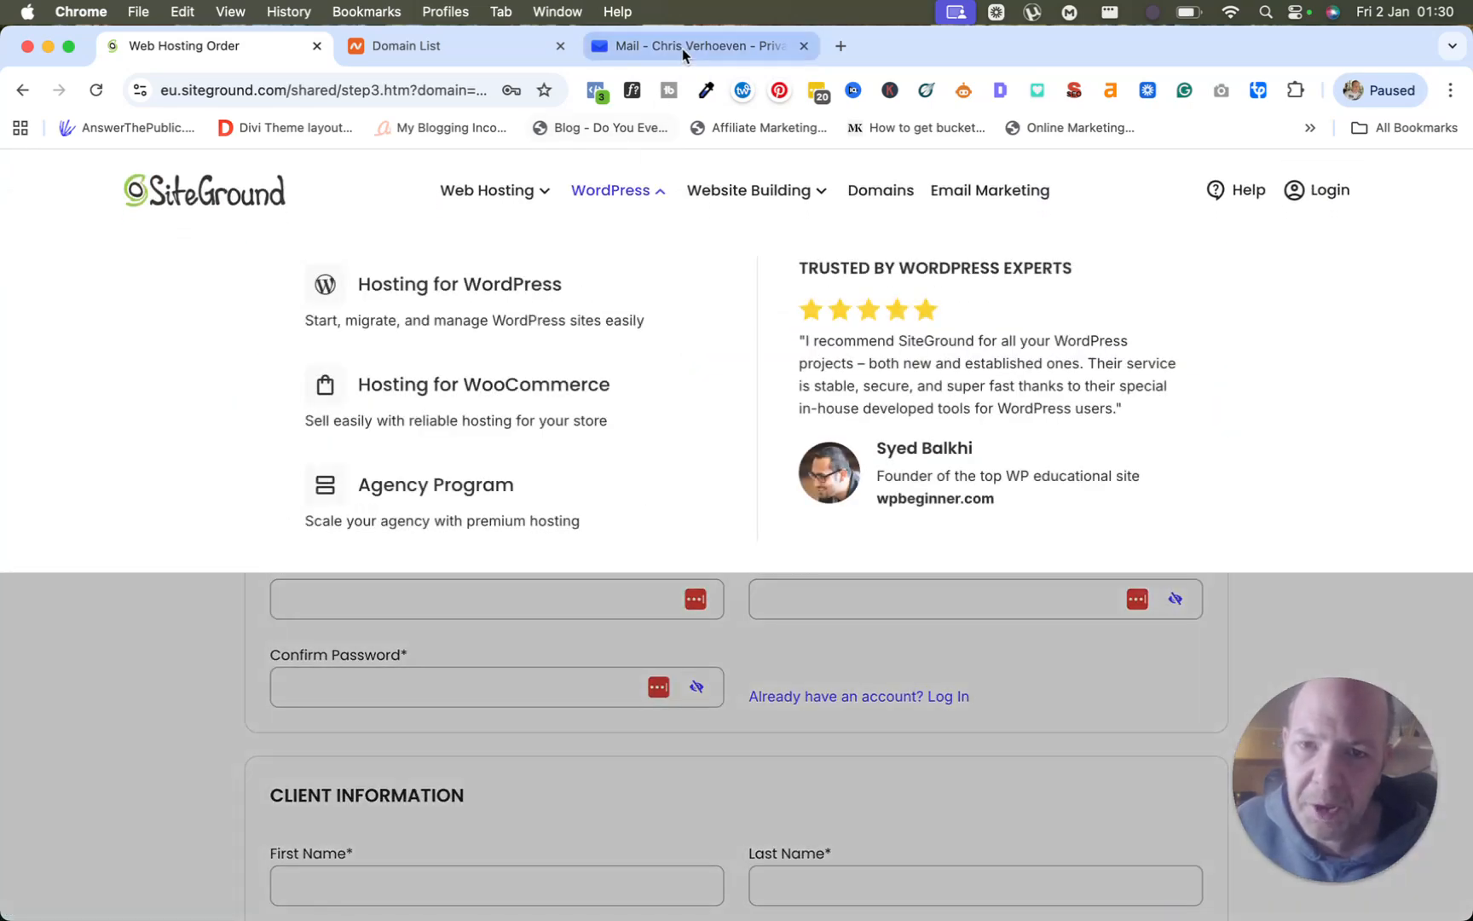
Read the Welcome to SiteGround! email in the mailbox with its images shown.
click(686, 46)
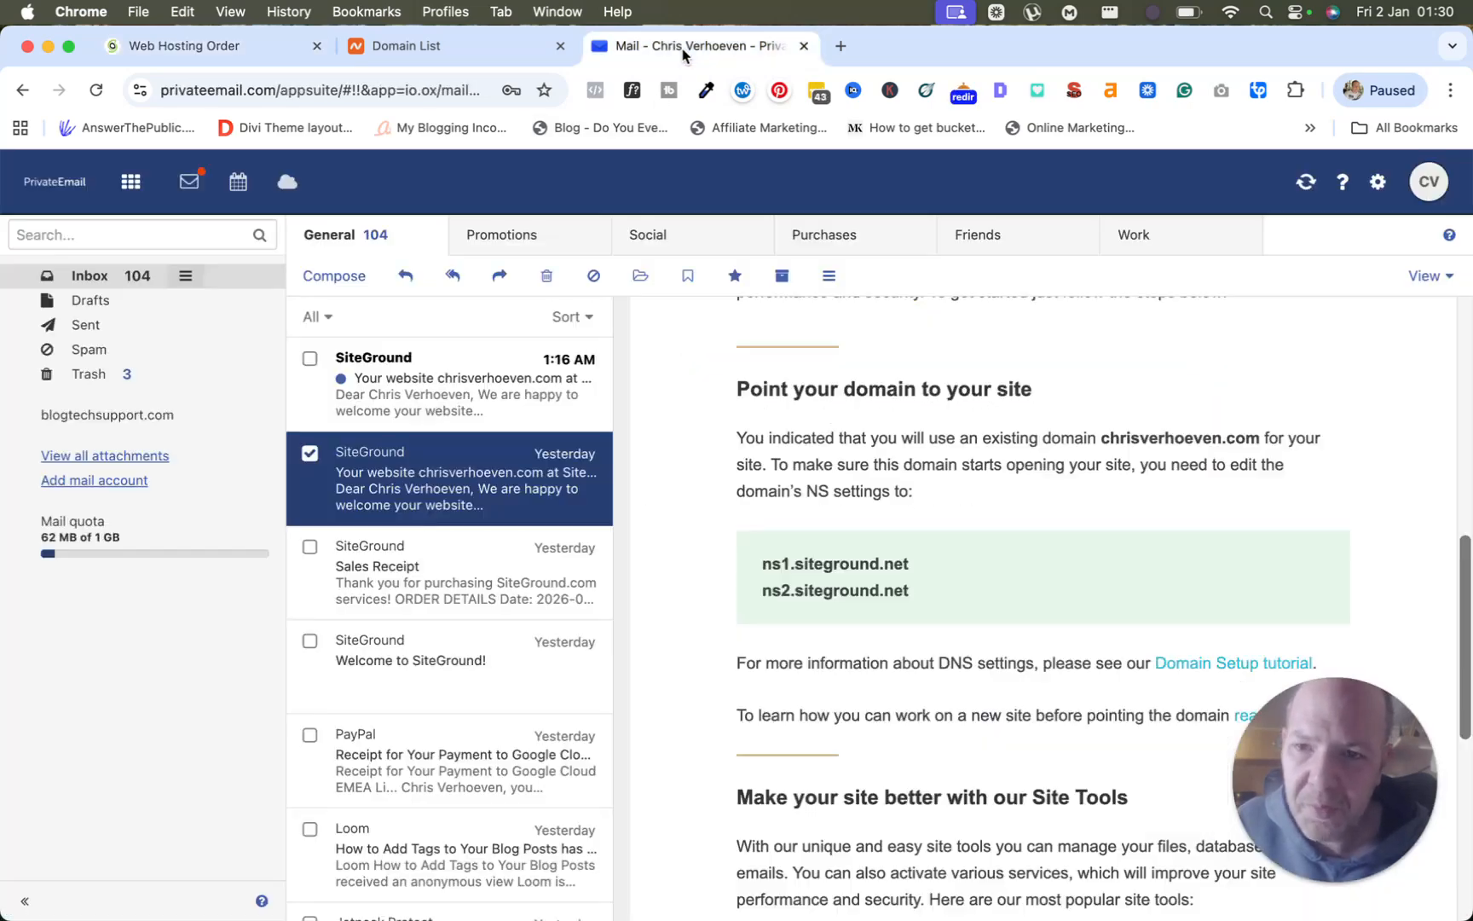
click(431, 394)
click(431, 572)
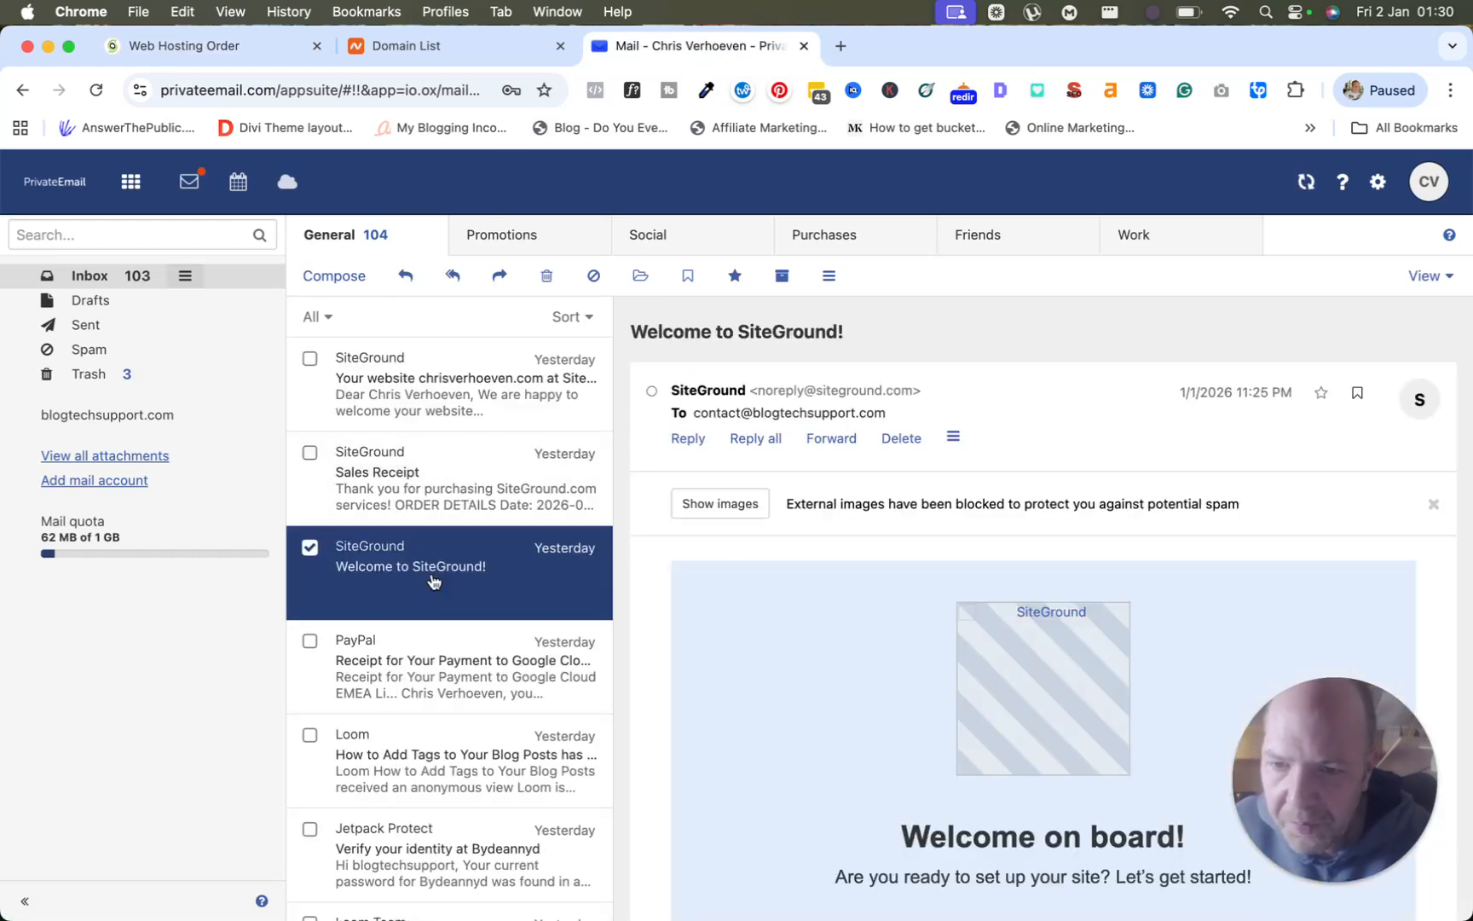
click(721, 504)
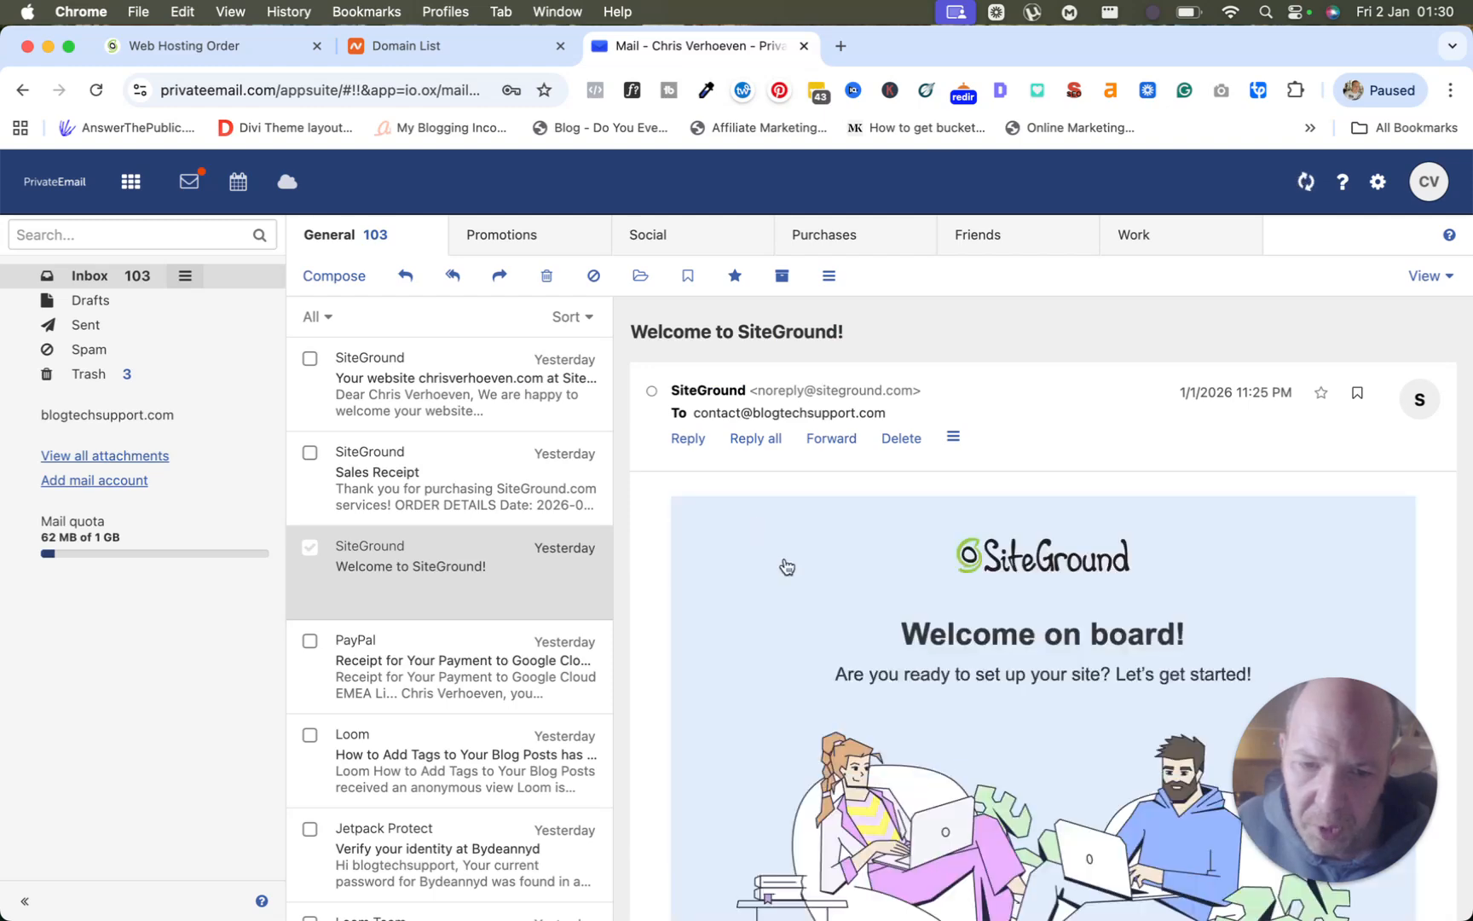
scroll(781, 564, down, 2)
scroll(782, 564, down, 15)
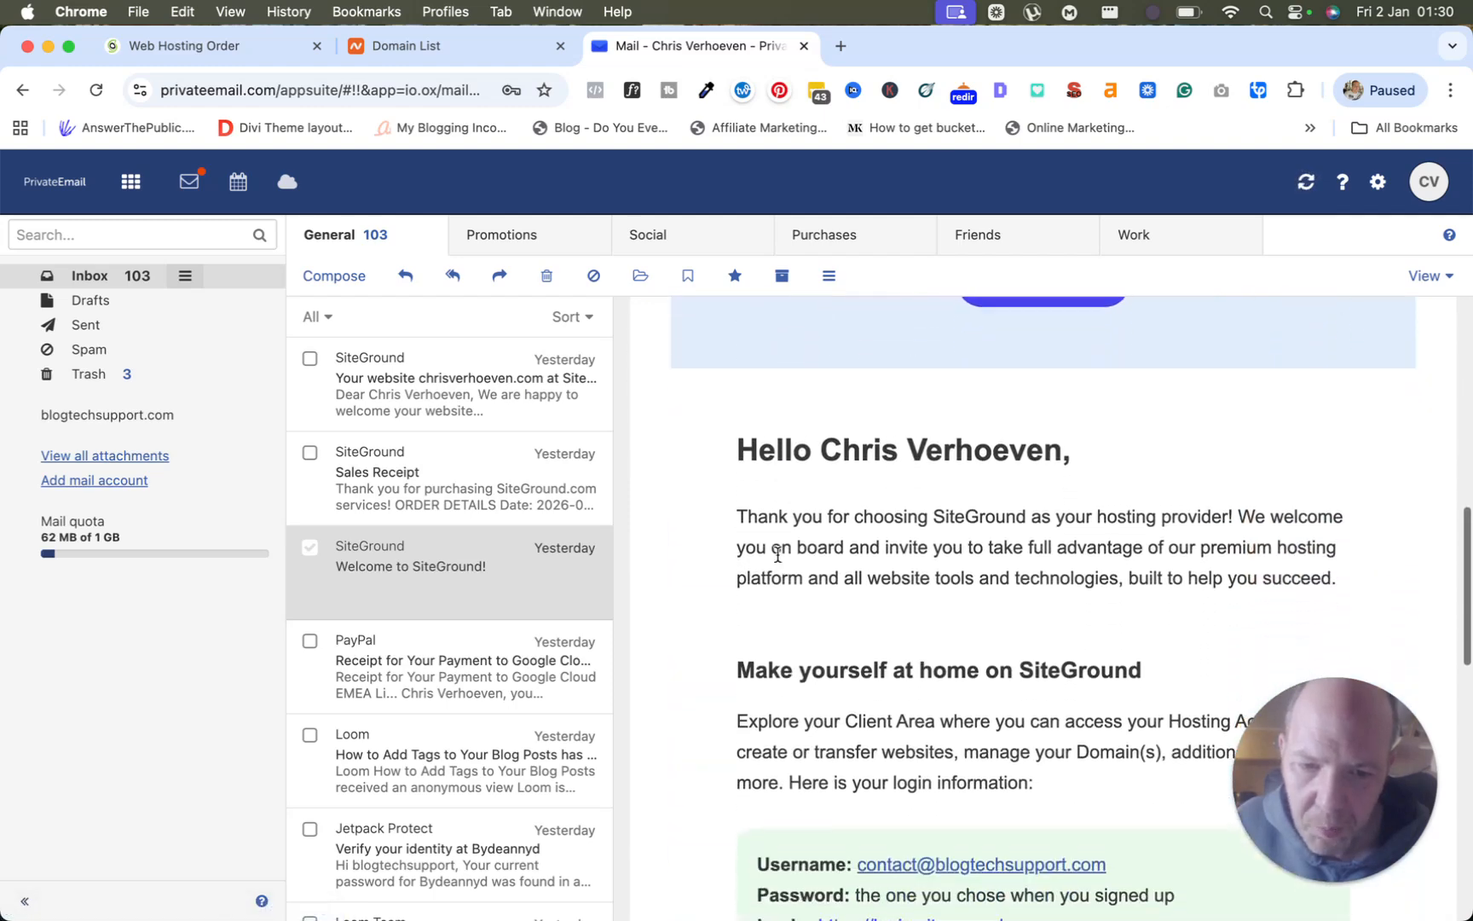
scroll(777, 559, down, 3)
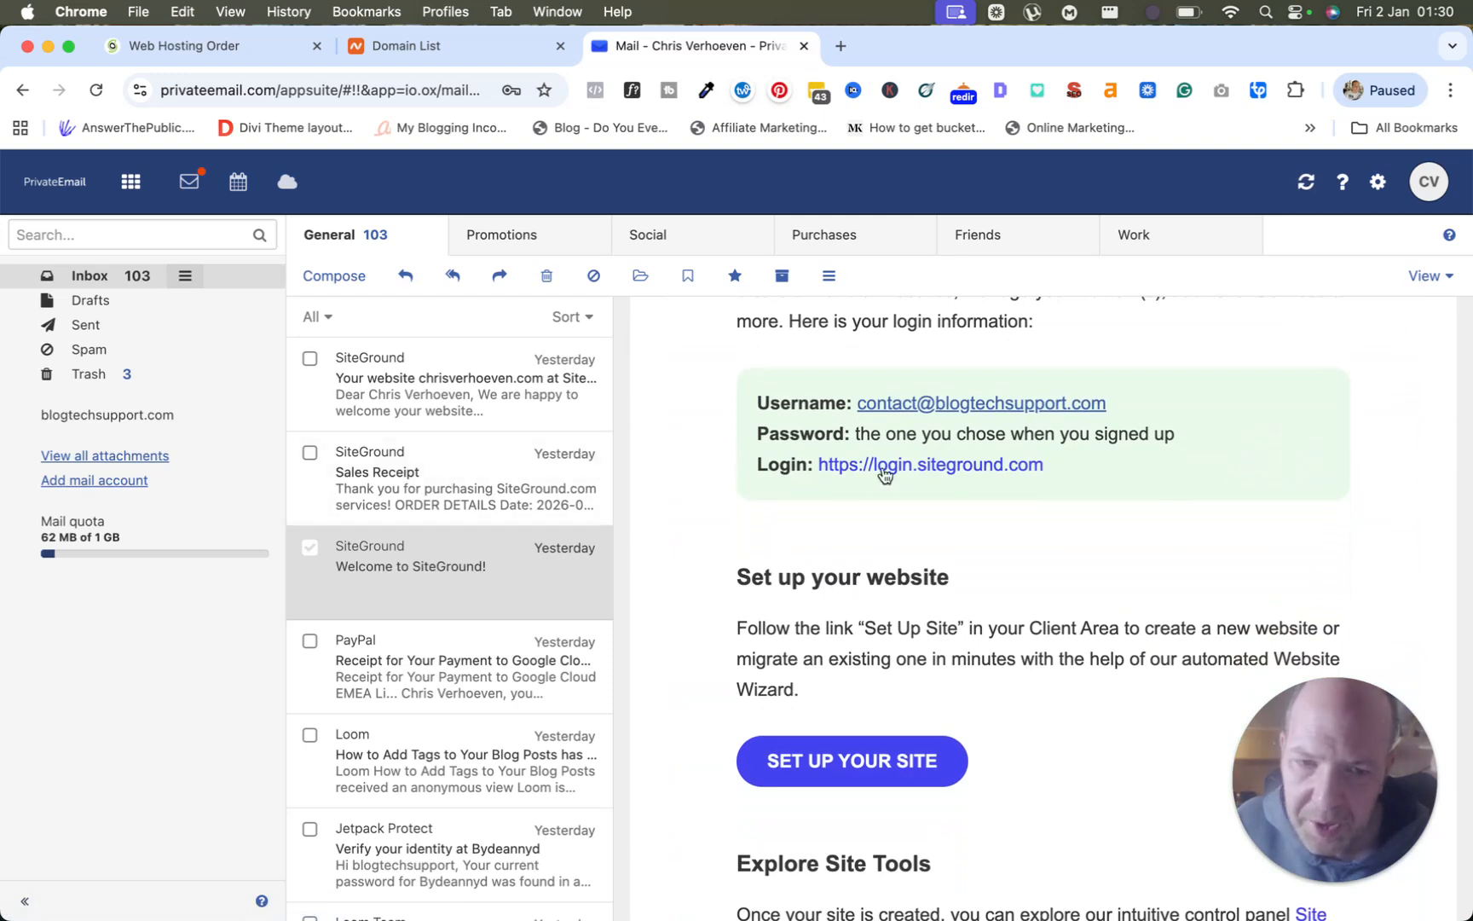
Check the Sales Receipt for 1-year GrowBig at 65.88 EUR, then return to the order page.
click(399, 484)
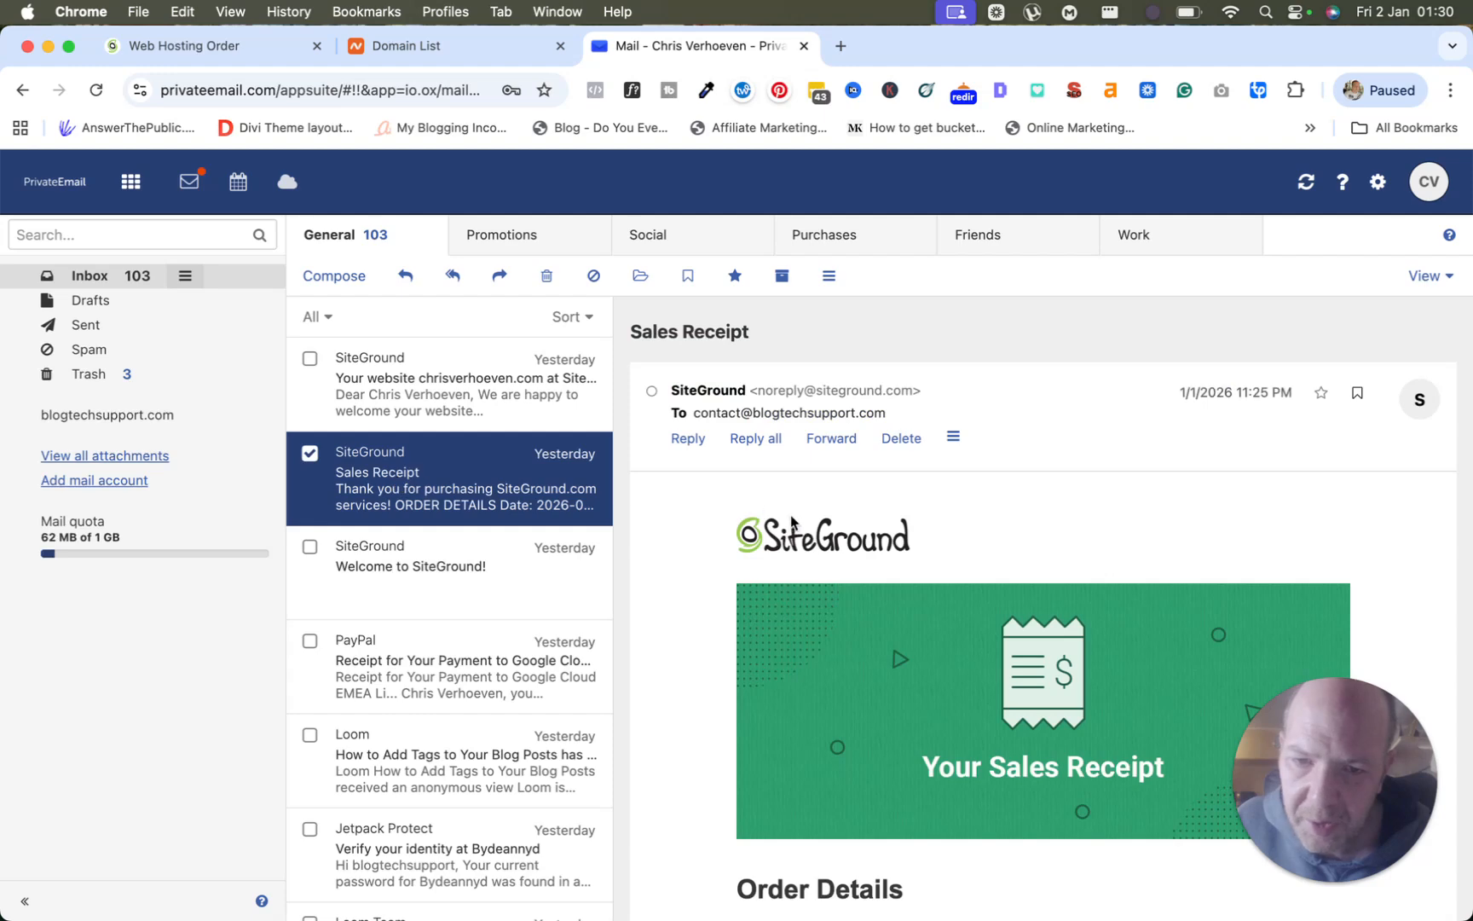
scroll(831, 543, down, 5)
scroll(831, 542, down, 12)
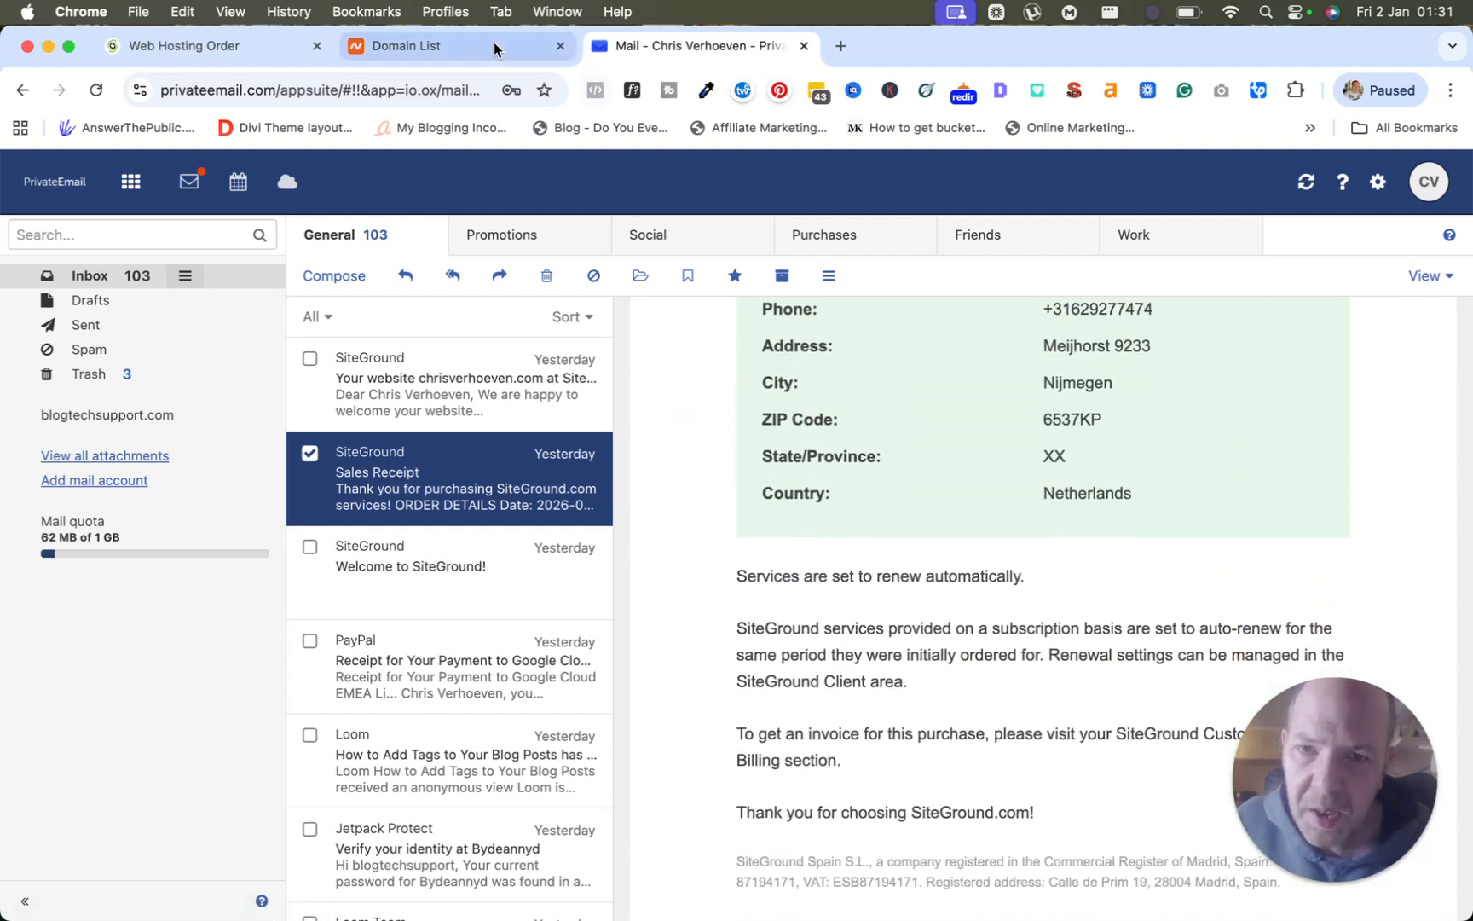
click(238, 50)
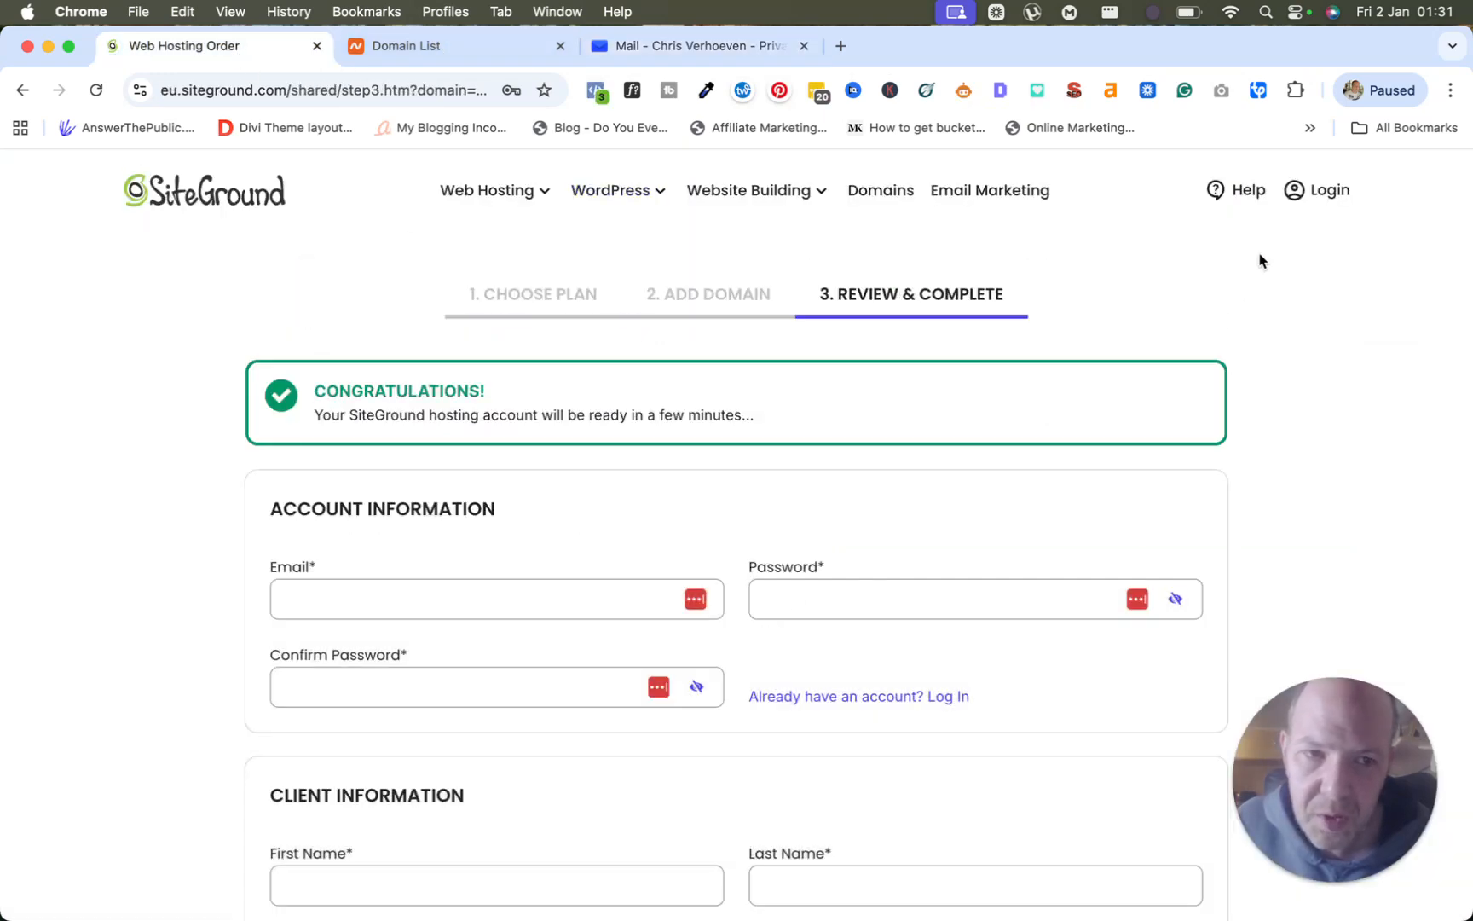
Log in to the SiteGround account and go to the Websites list.
click(1317, 195)
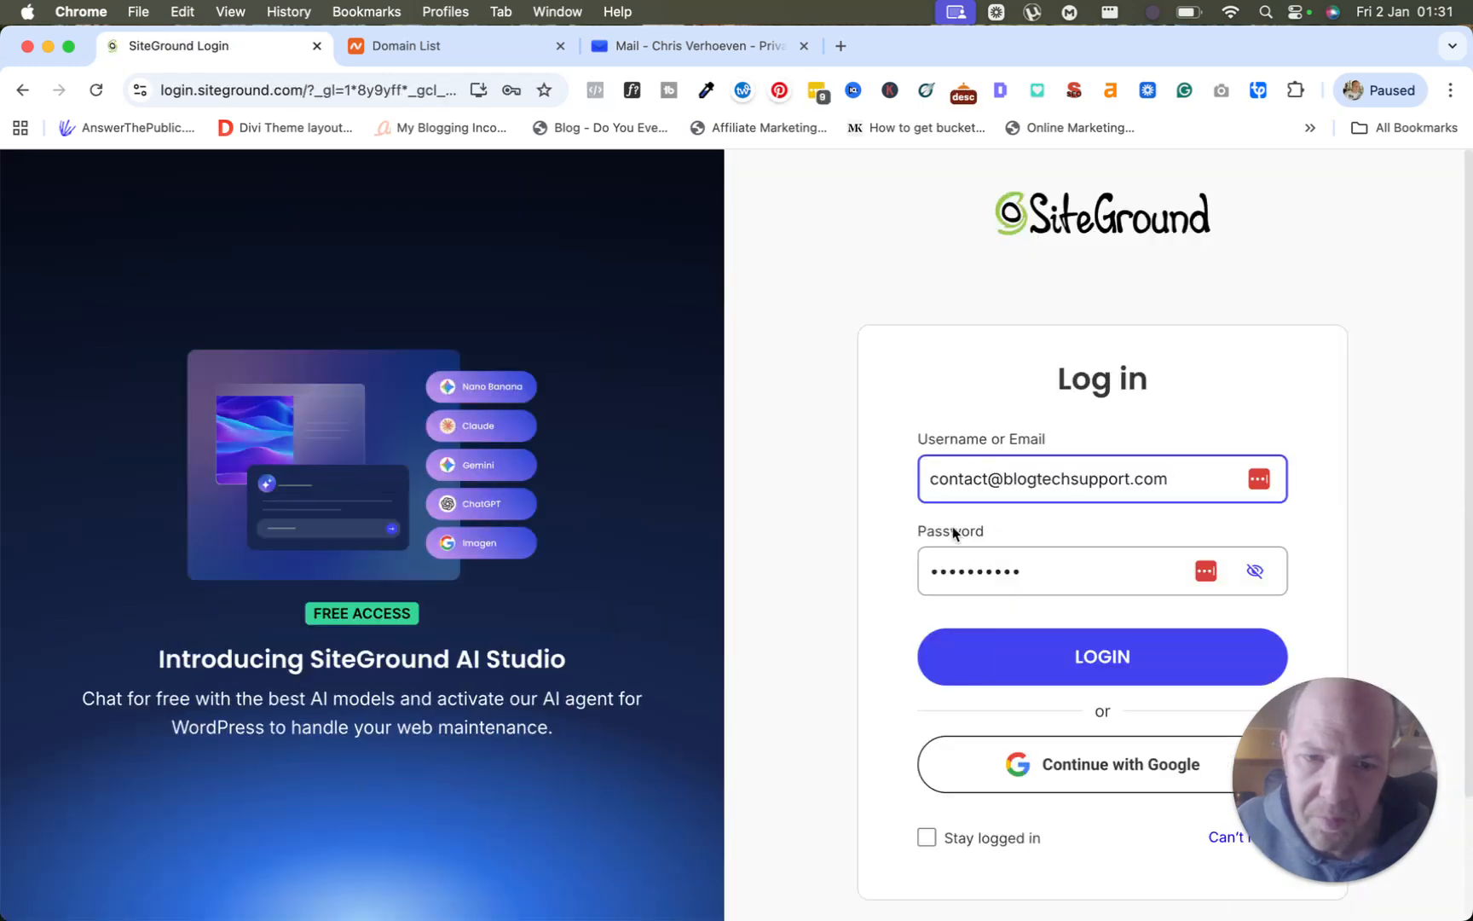
click(1027, 664)
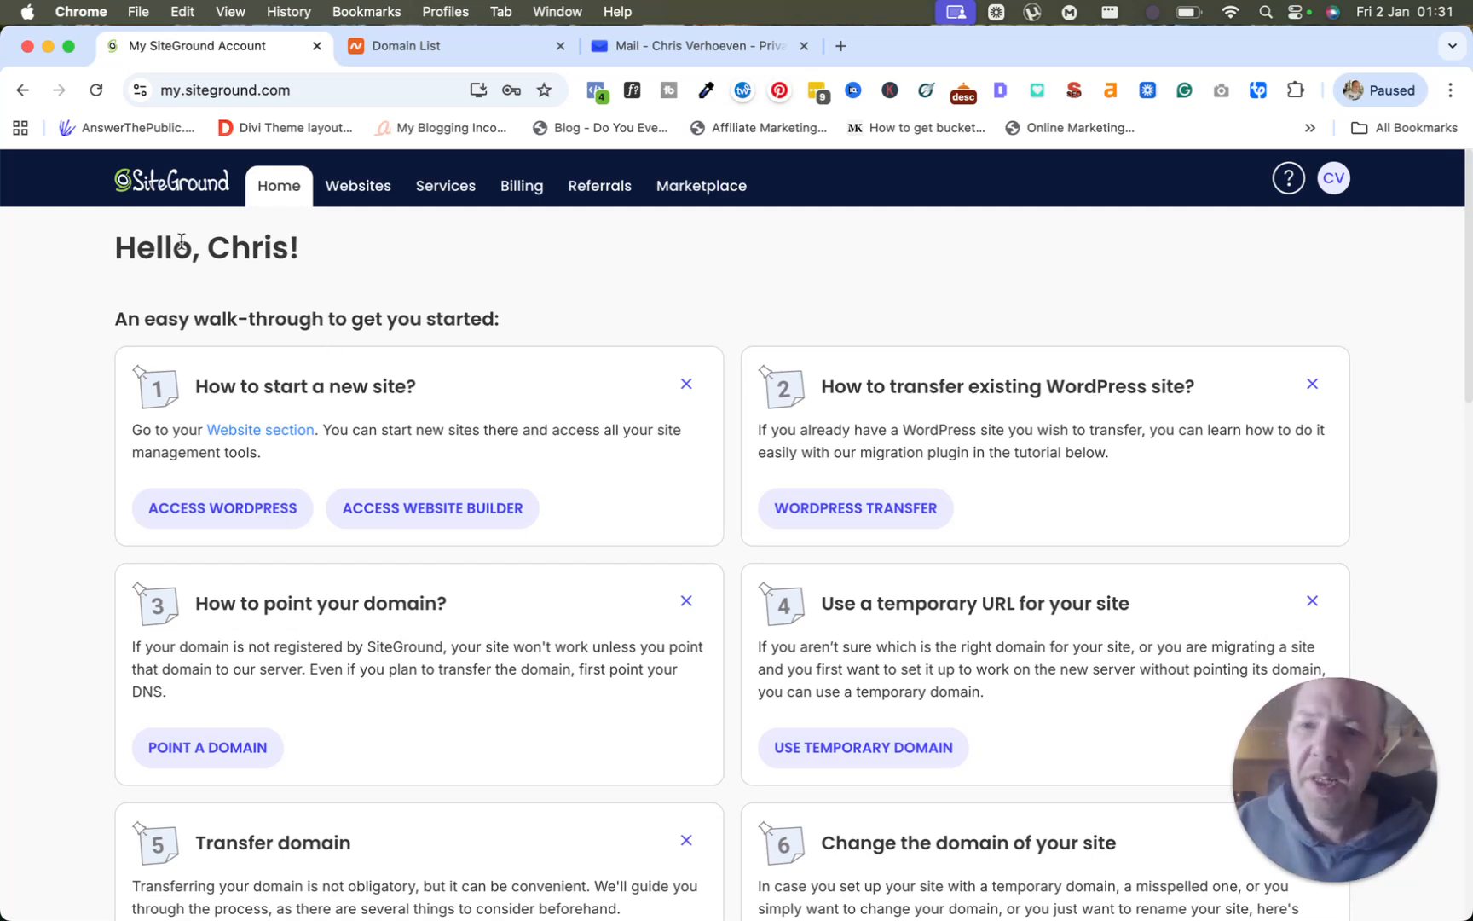
click(339, 191)
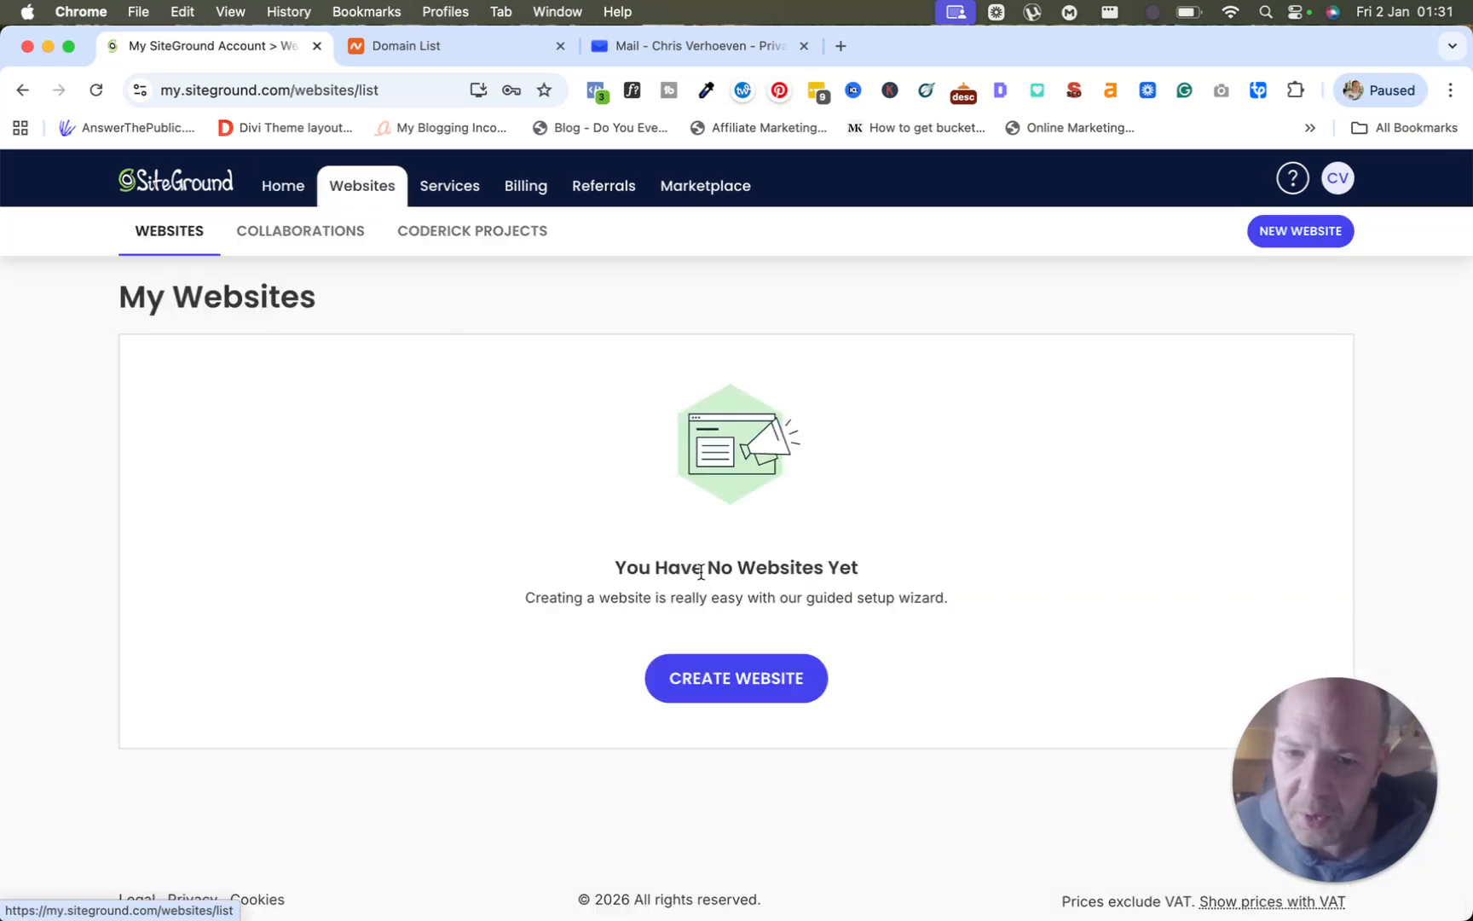
Launch the Add New Website wizard with CREATE WEBSITE on My Websites.
click(707, 682)
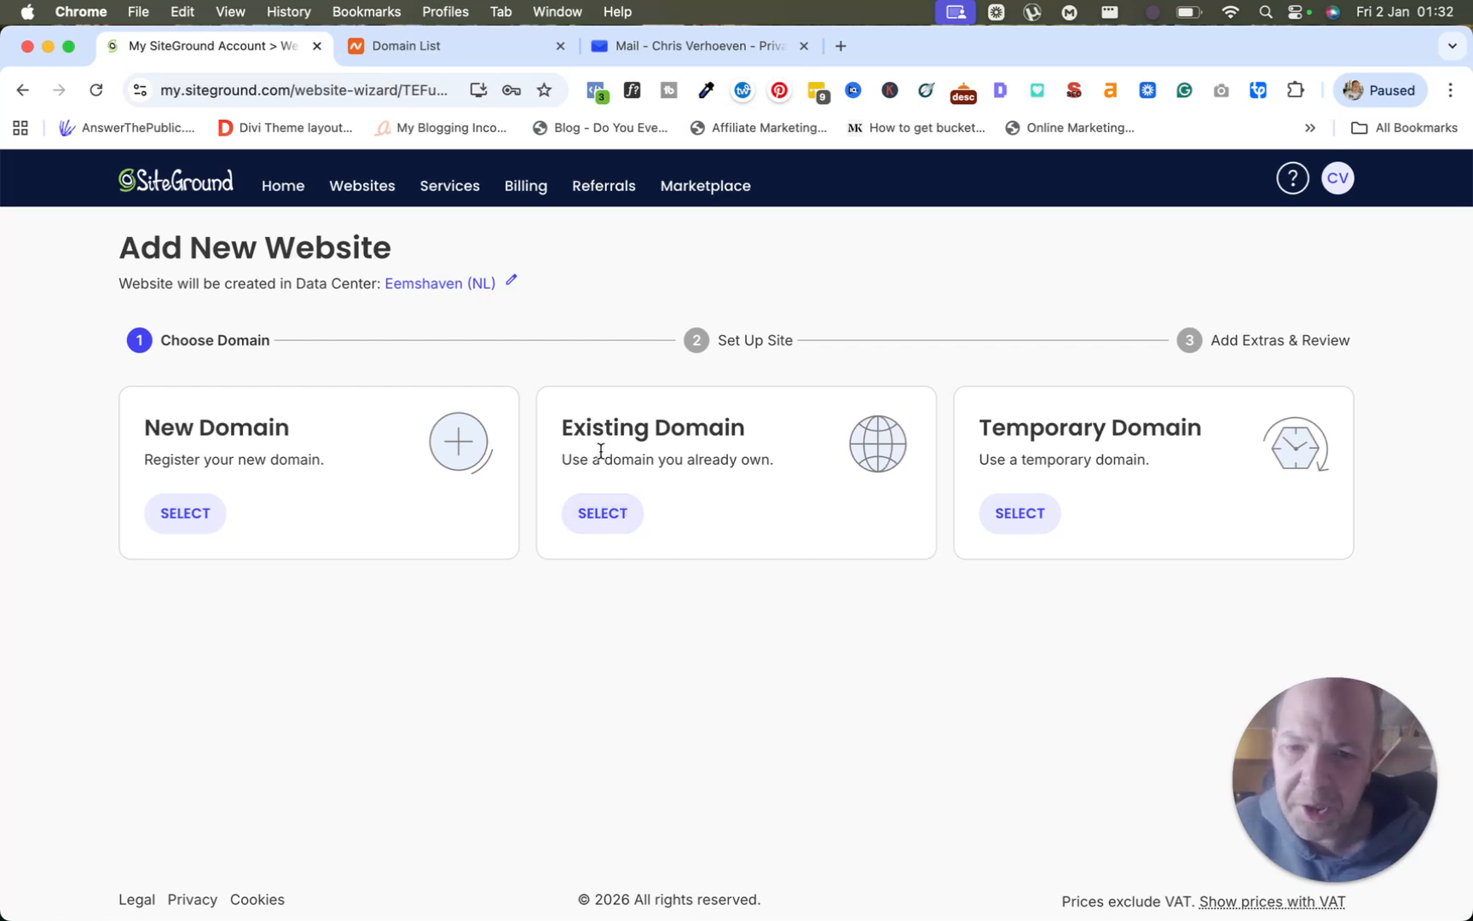
Choose Existing Domain, enter the owned domain name and continue to Set Up Site.
click(602, 517)
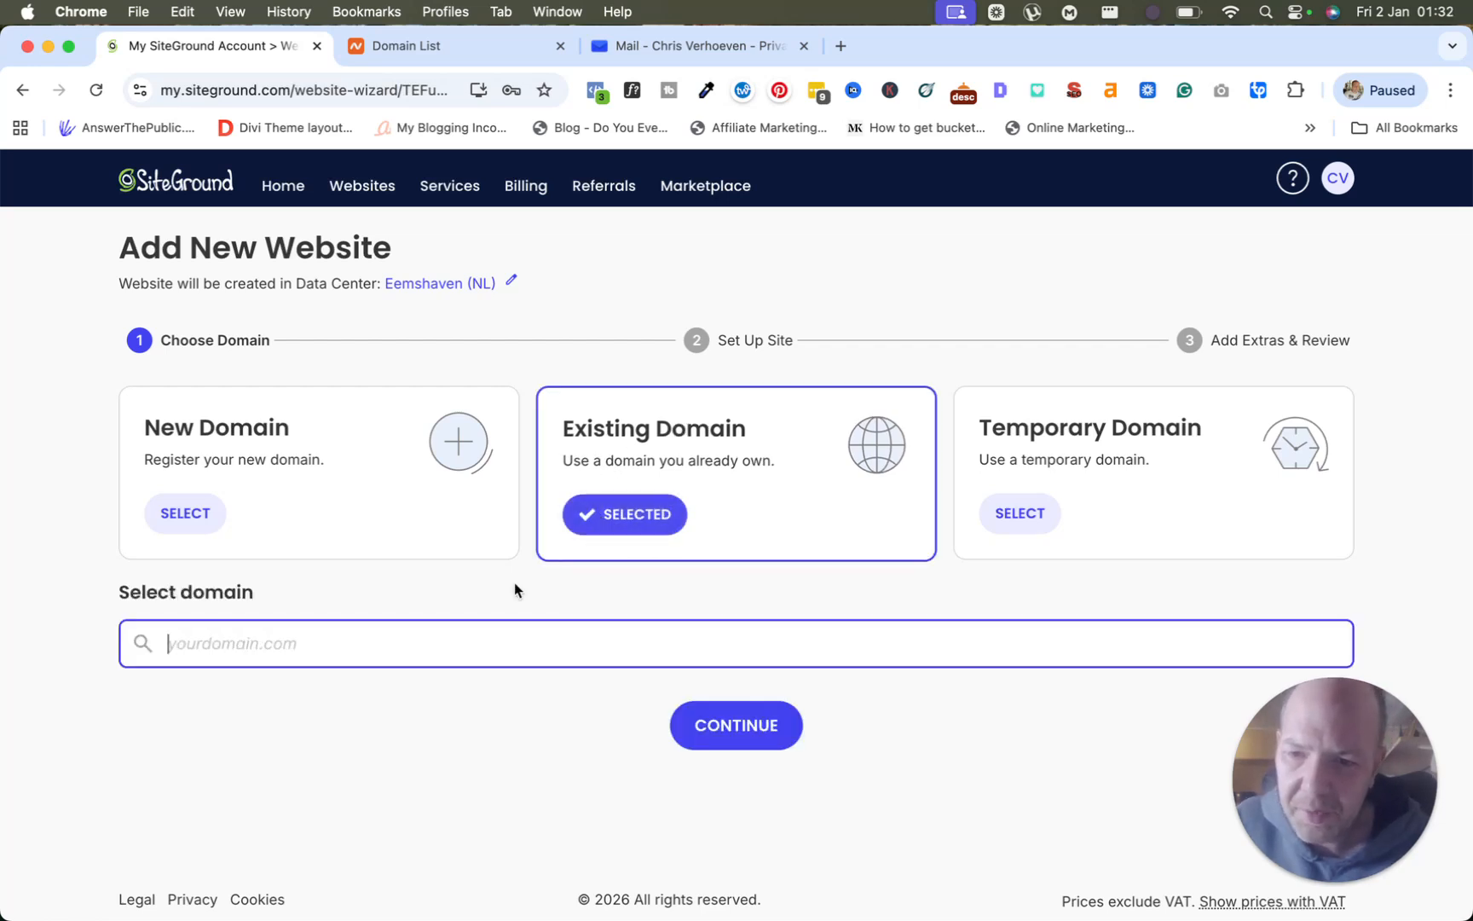
click(481, 637)
text(chrisverhoeven.com)
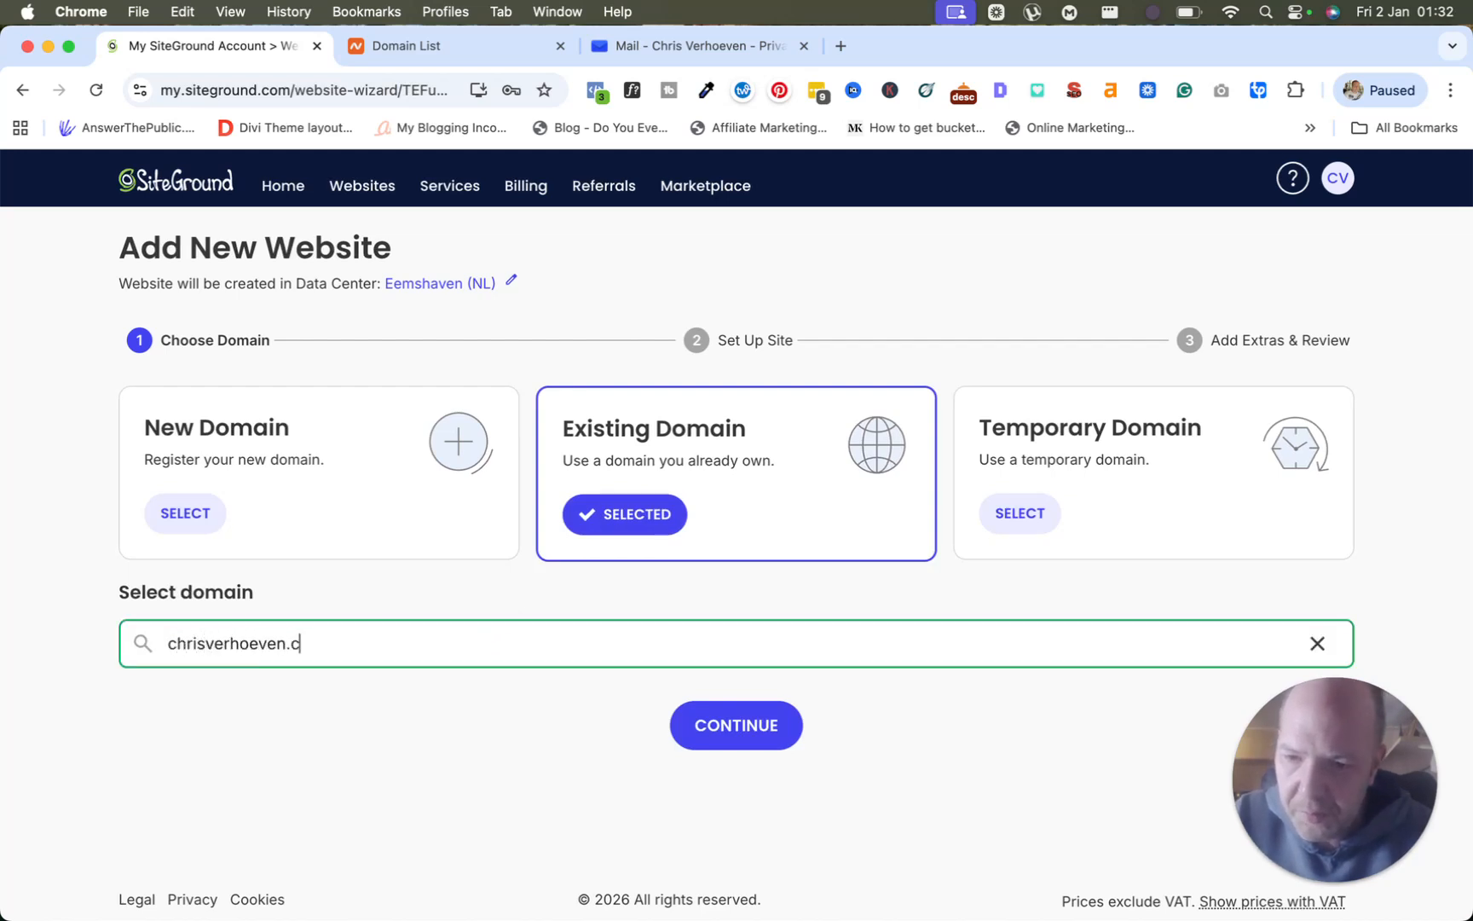
click(741, 727)
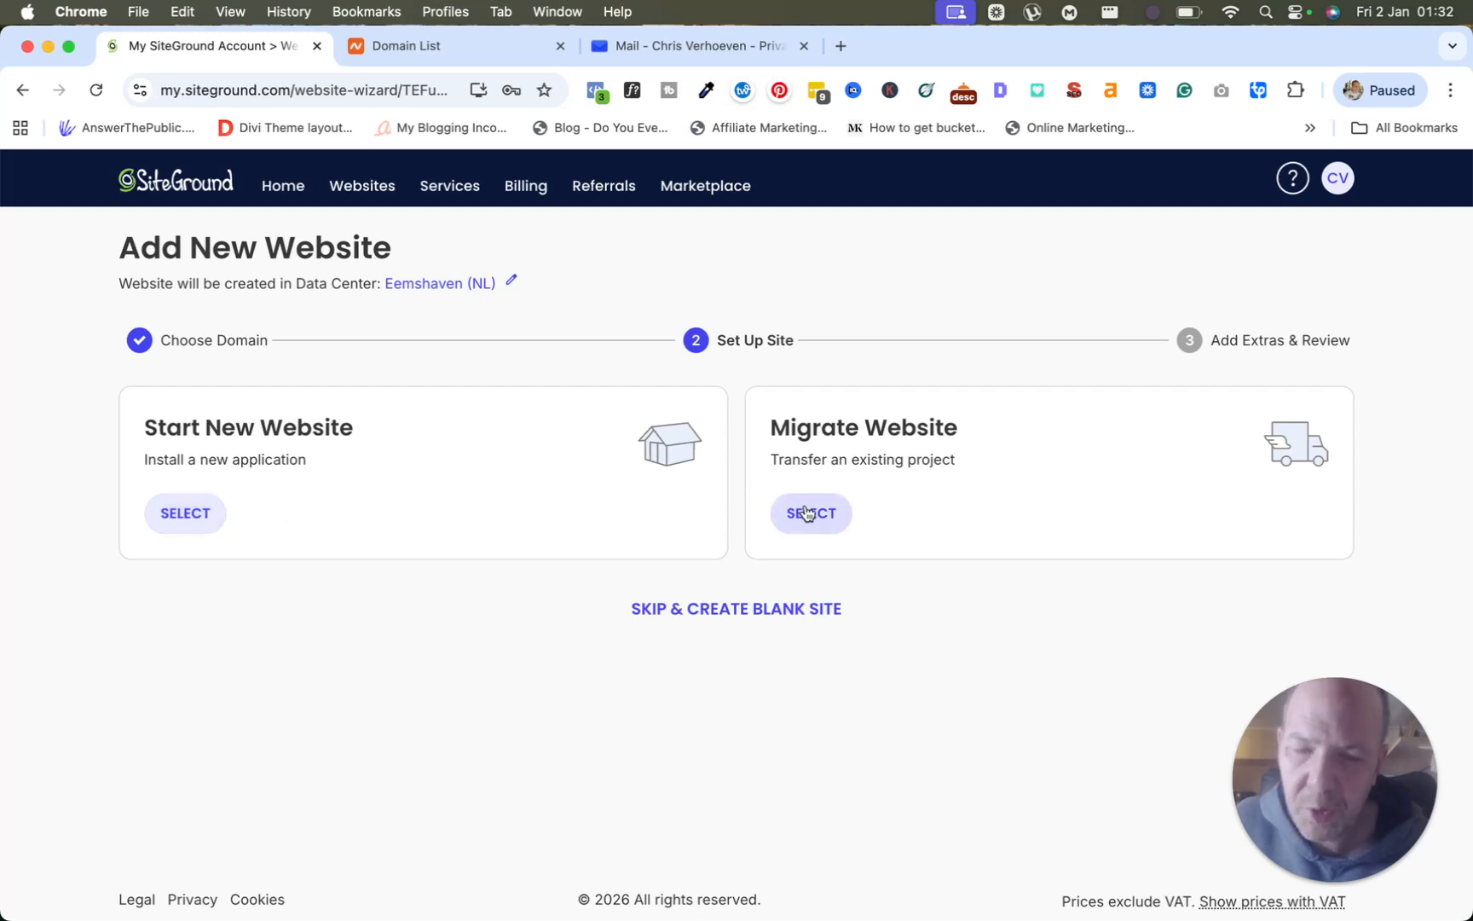
Choose Start New Website with WordPress as the application.
click(188, 516)
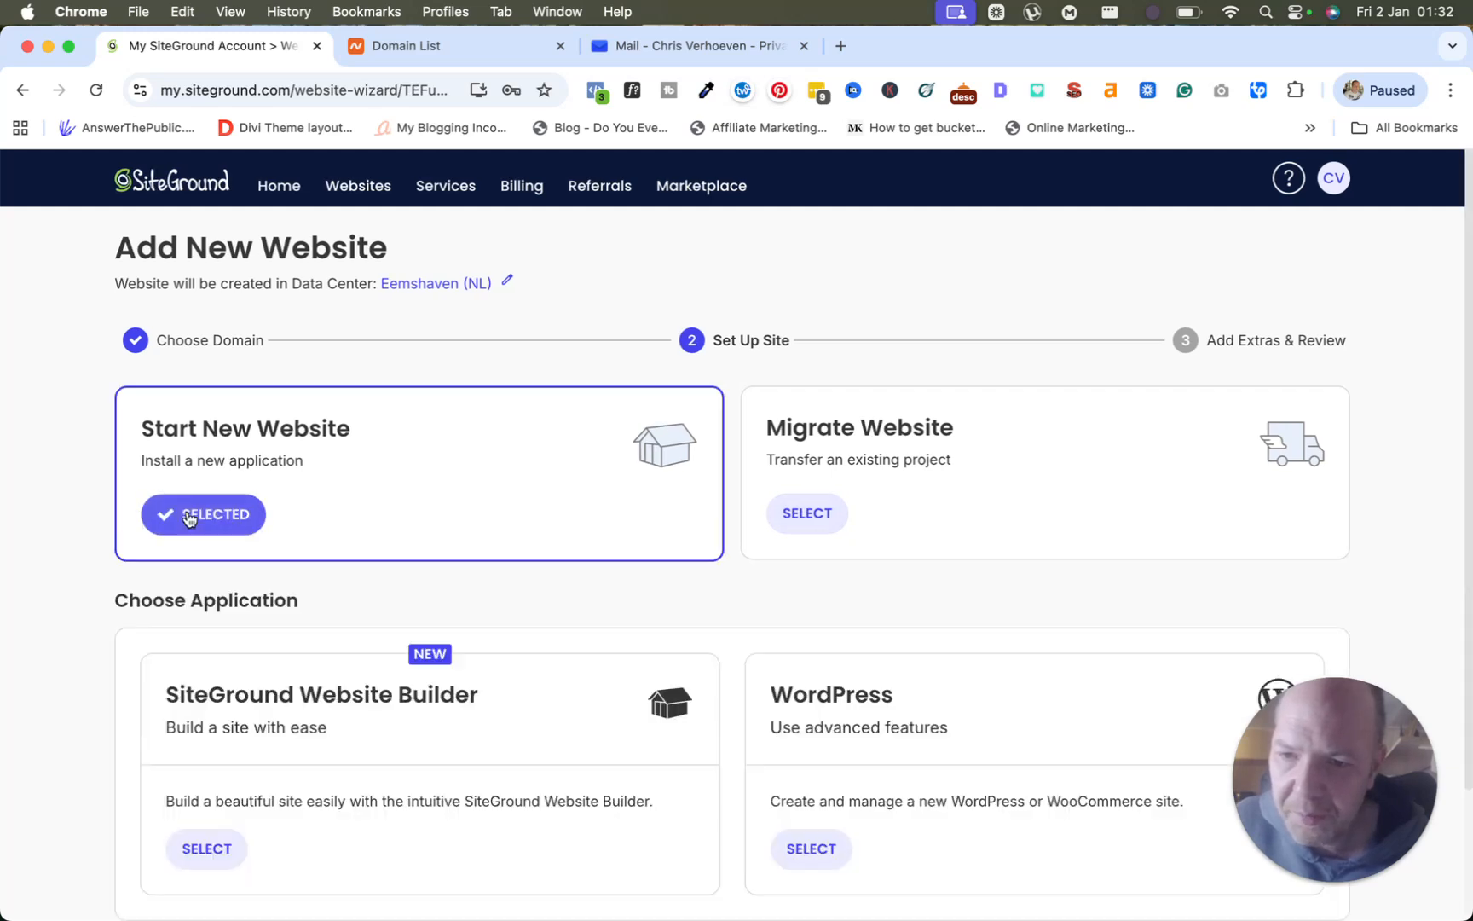
scroll(319, 511, down, 3)
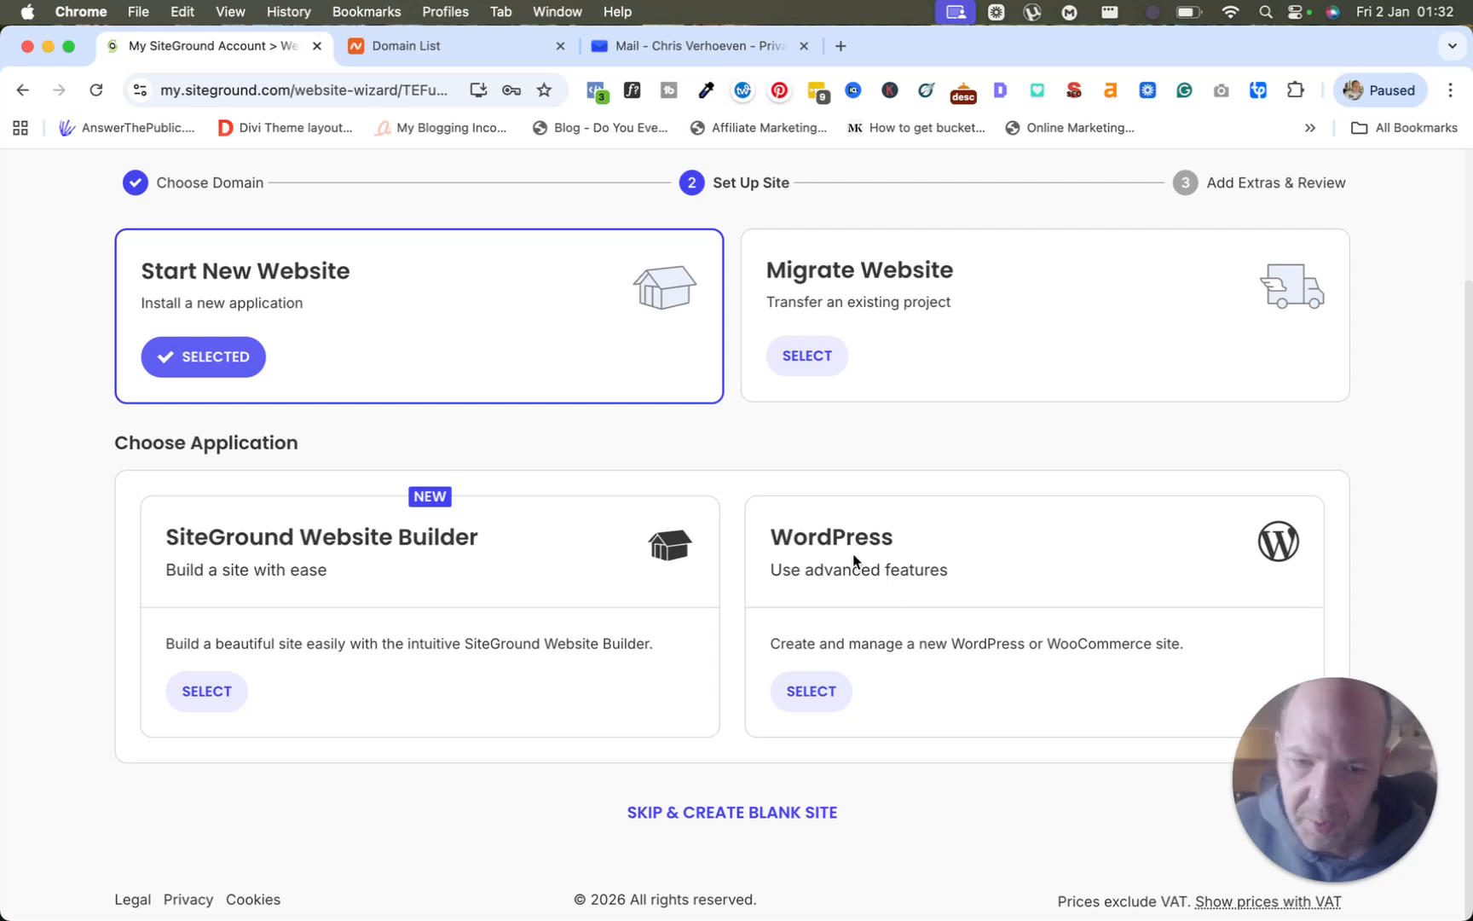
click(820, 692)
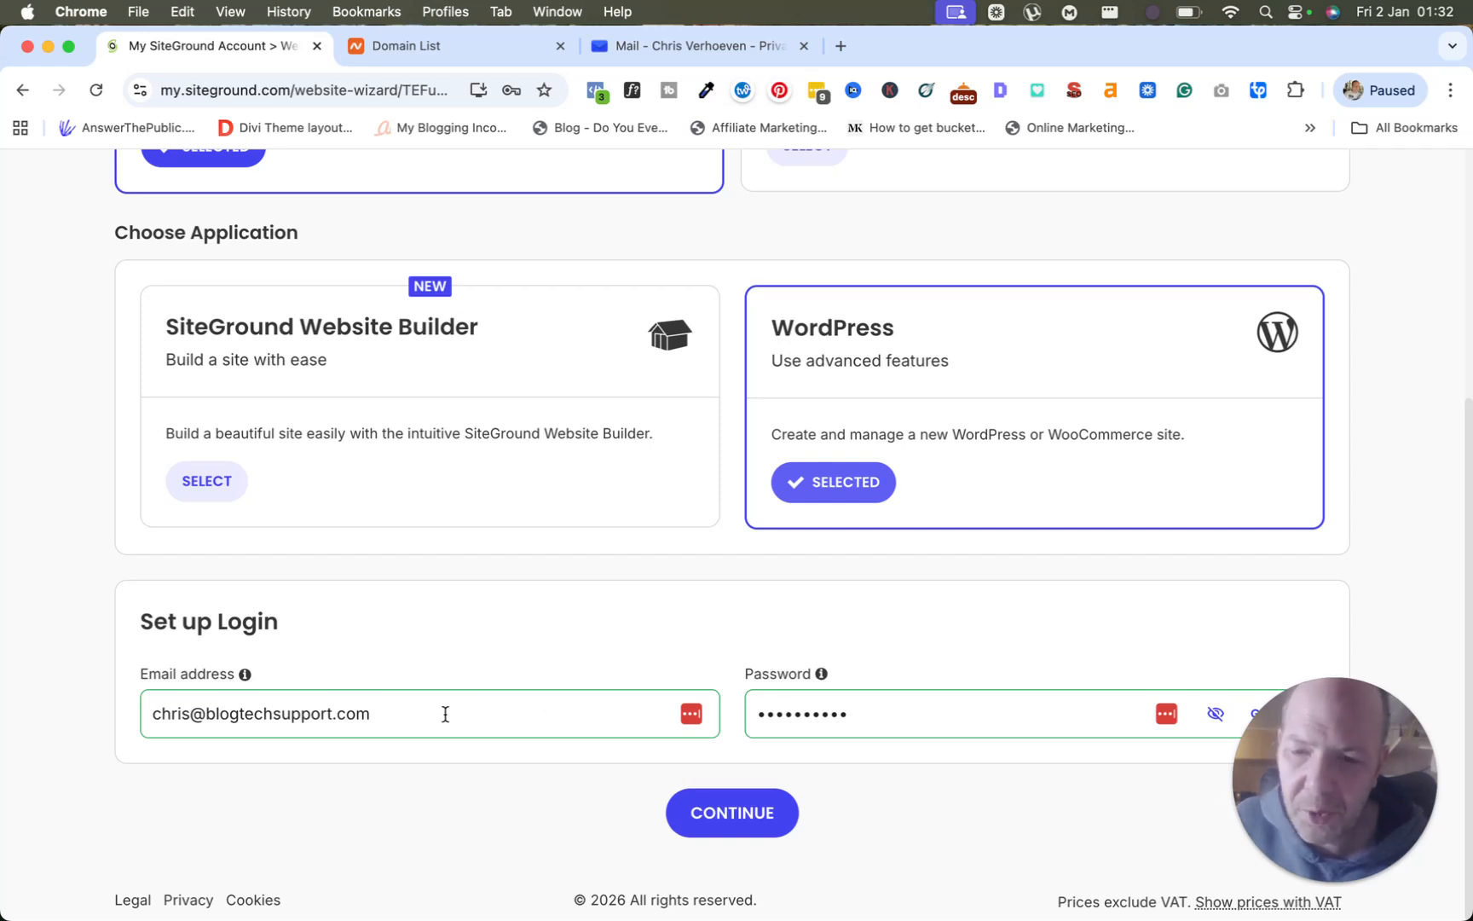
Set the WordPress login email to the contact address and a new password, then continue.
click(246, 714)
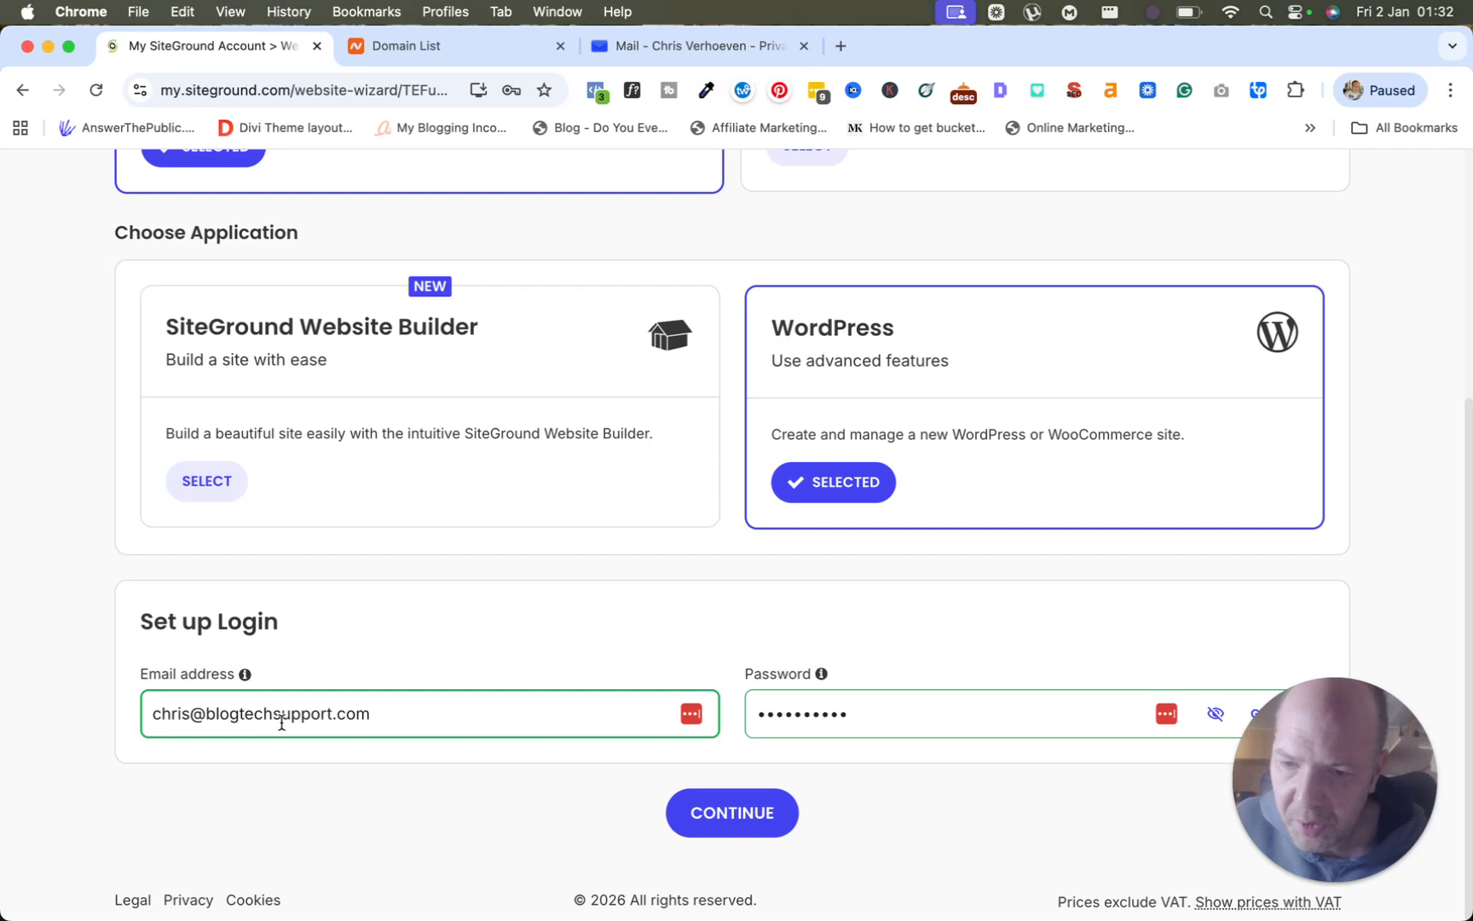
click(248, 714)
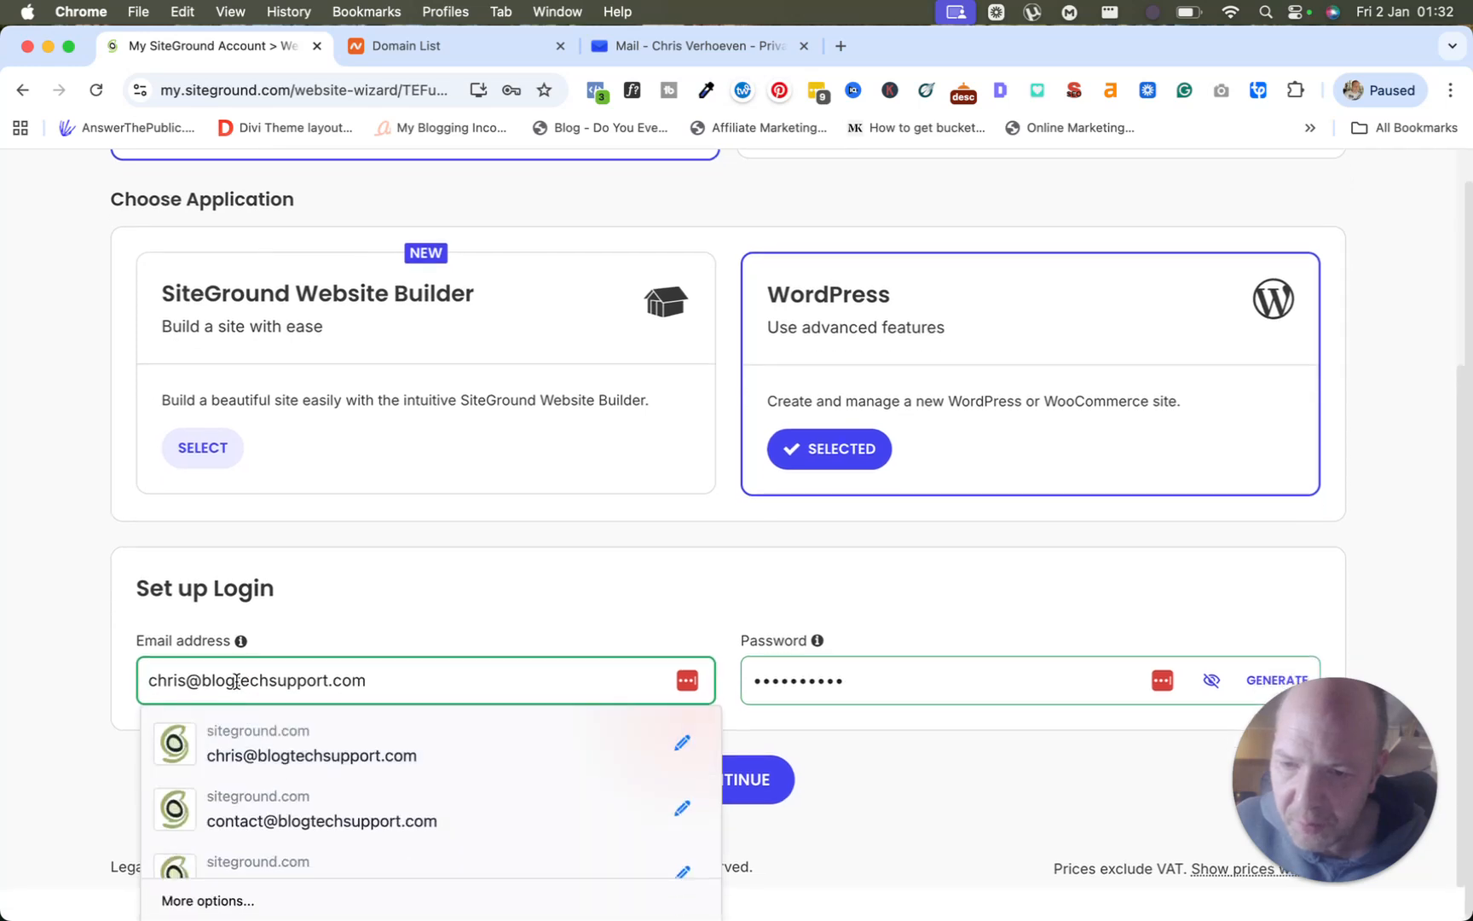
click(223, 806)
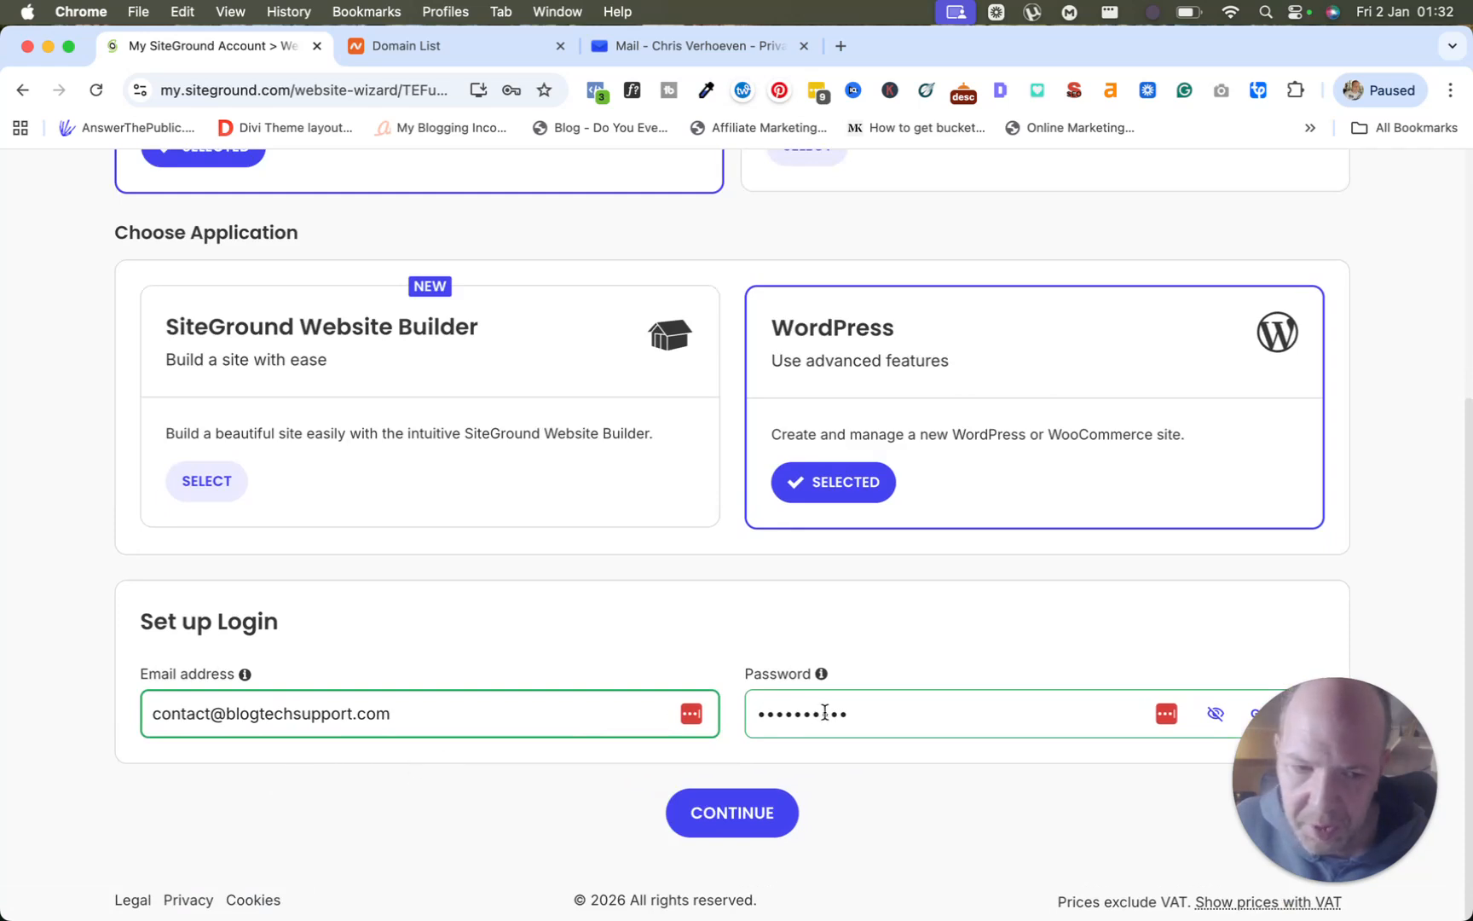
click(856, 713)
double_click(839, 684)
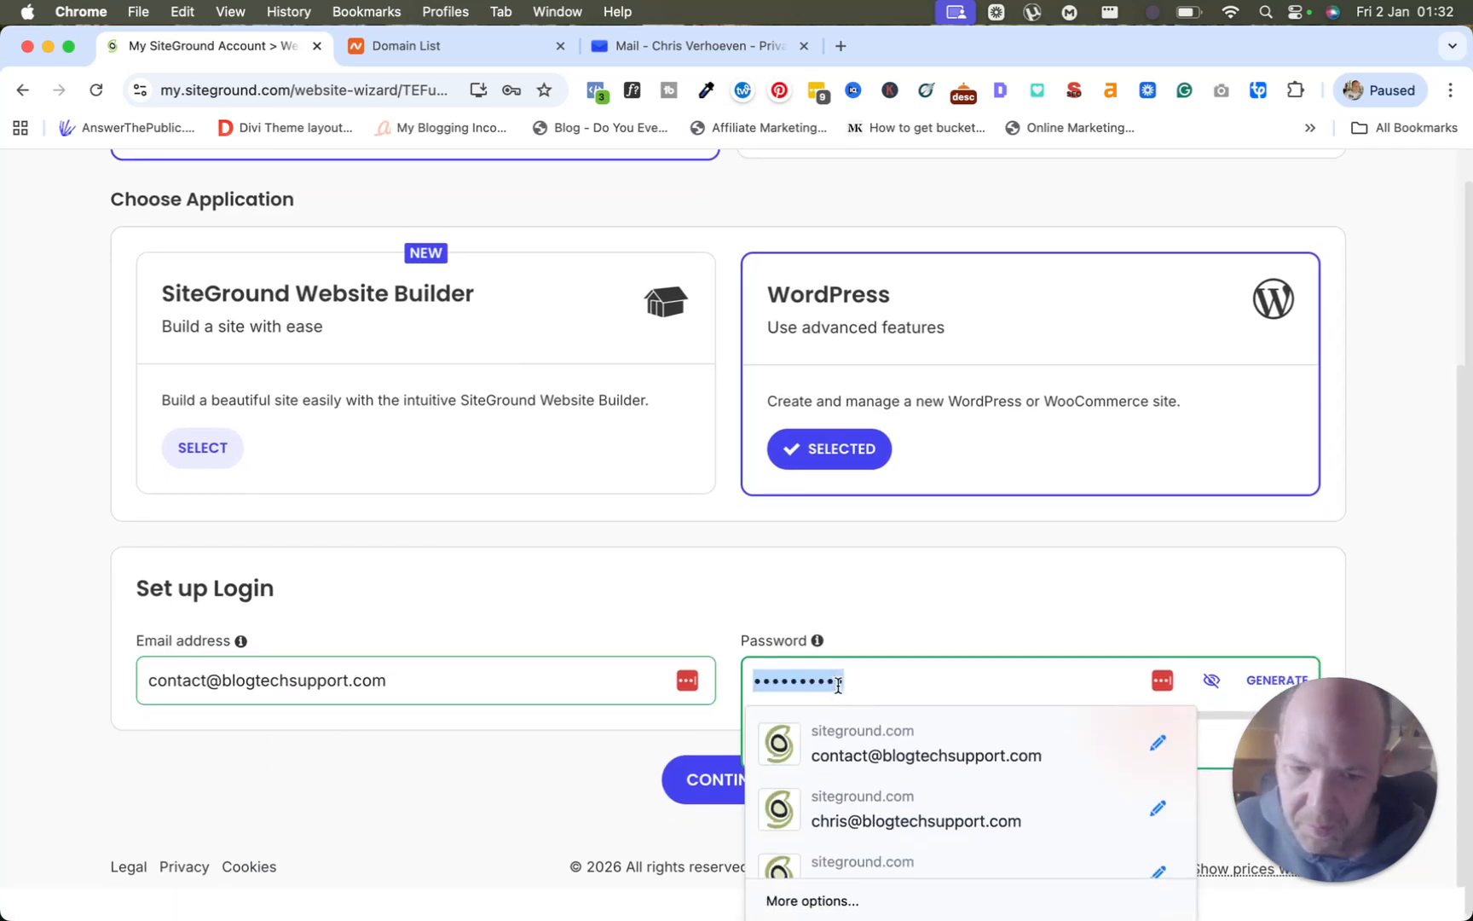
text(••••)
key(BackSpace)
key(BackSpace)
key(BackSpace)
key(BackSpace)
text(••••••)
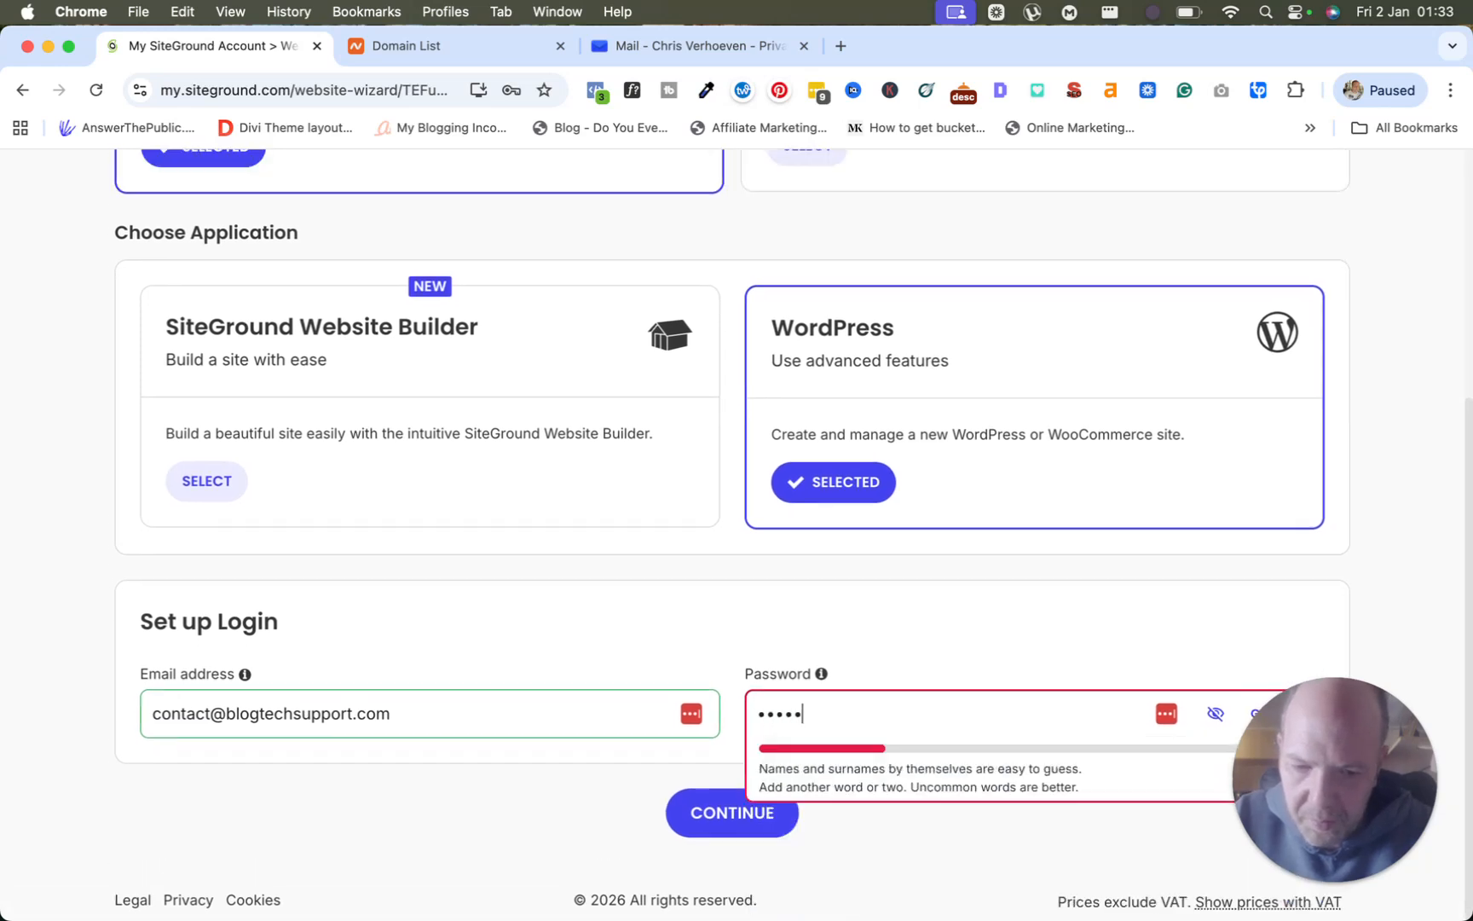
text(••••)
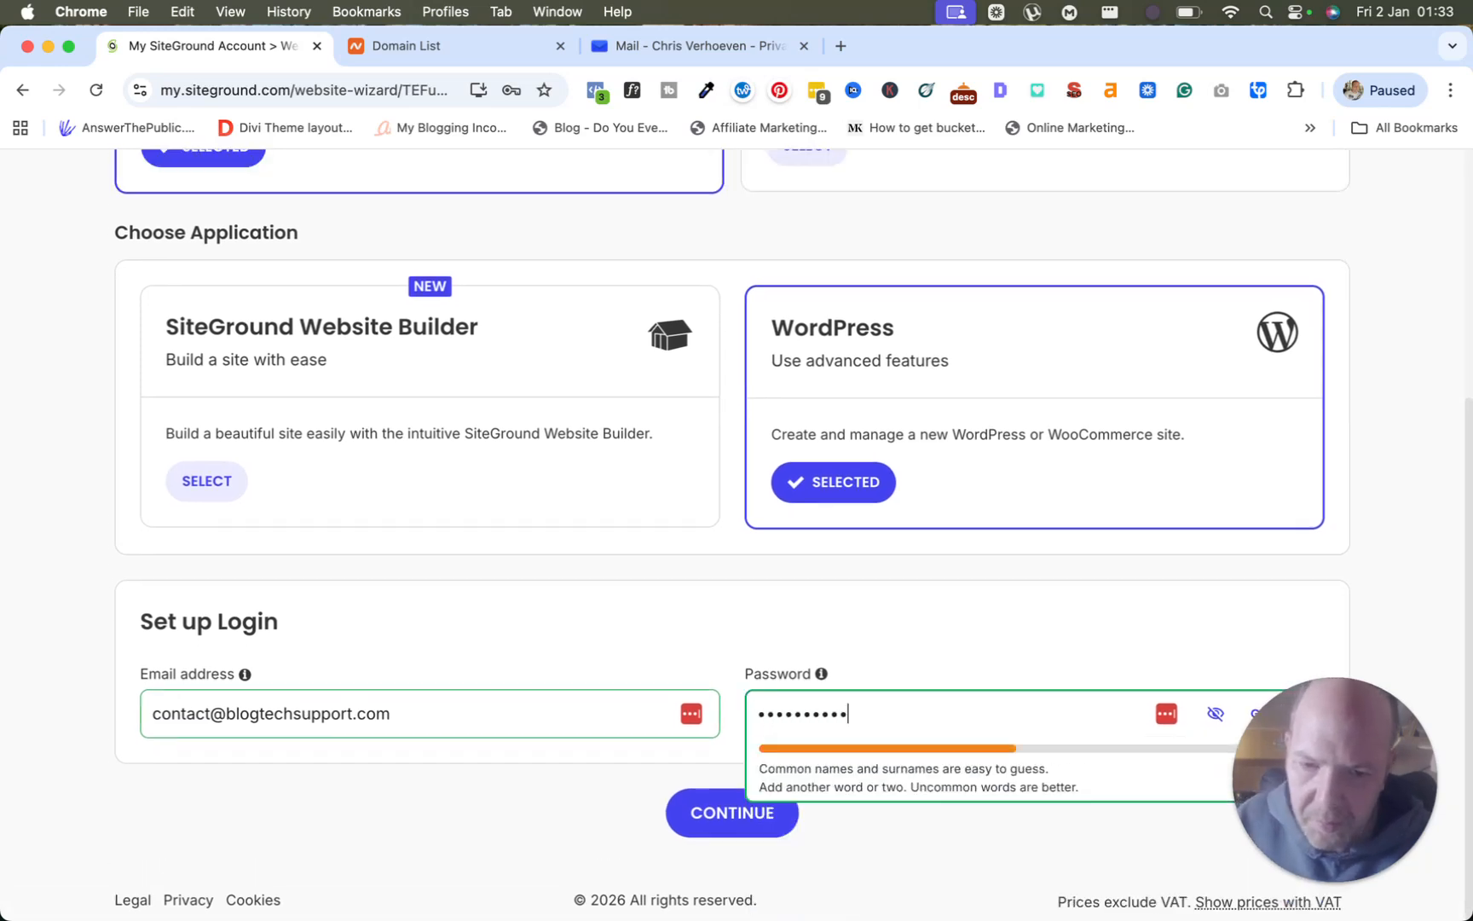
click(715, 617)
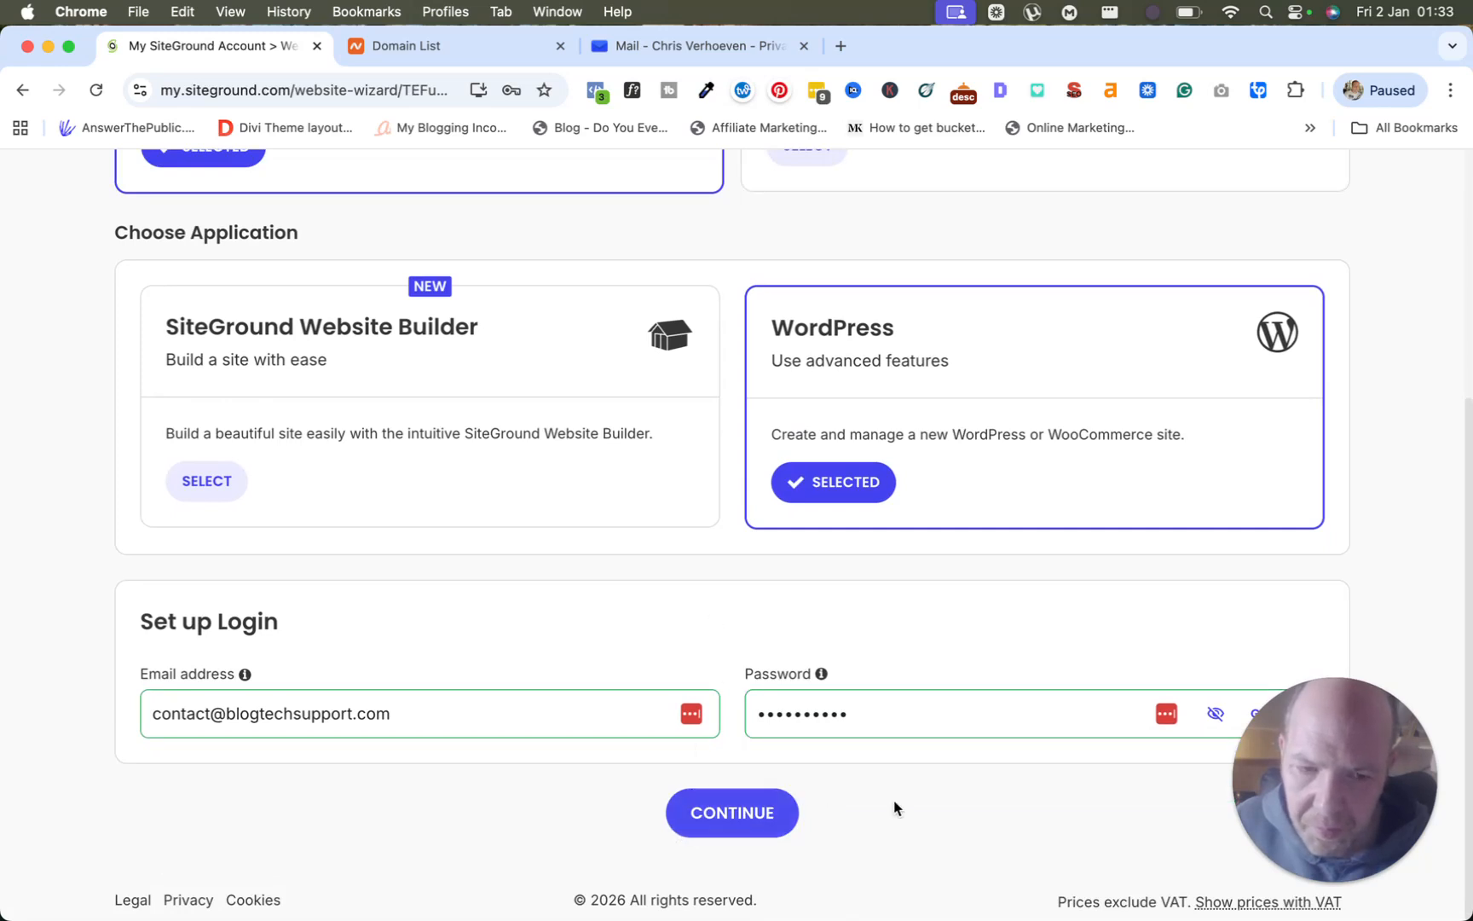
mouse_move(1302, 705)
mouse_down()
mouse_move(1286, 438)
mouse_move(1314, 690)
mouse_up()
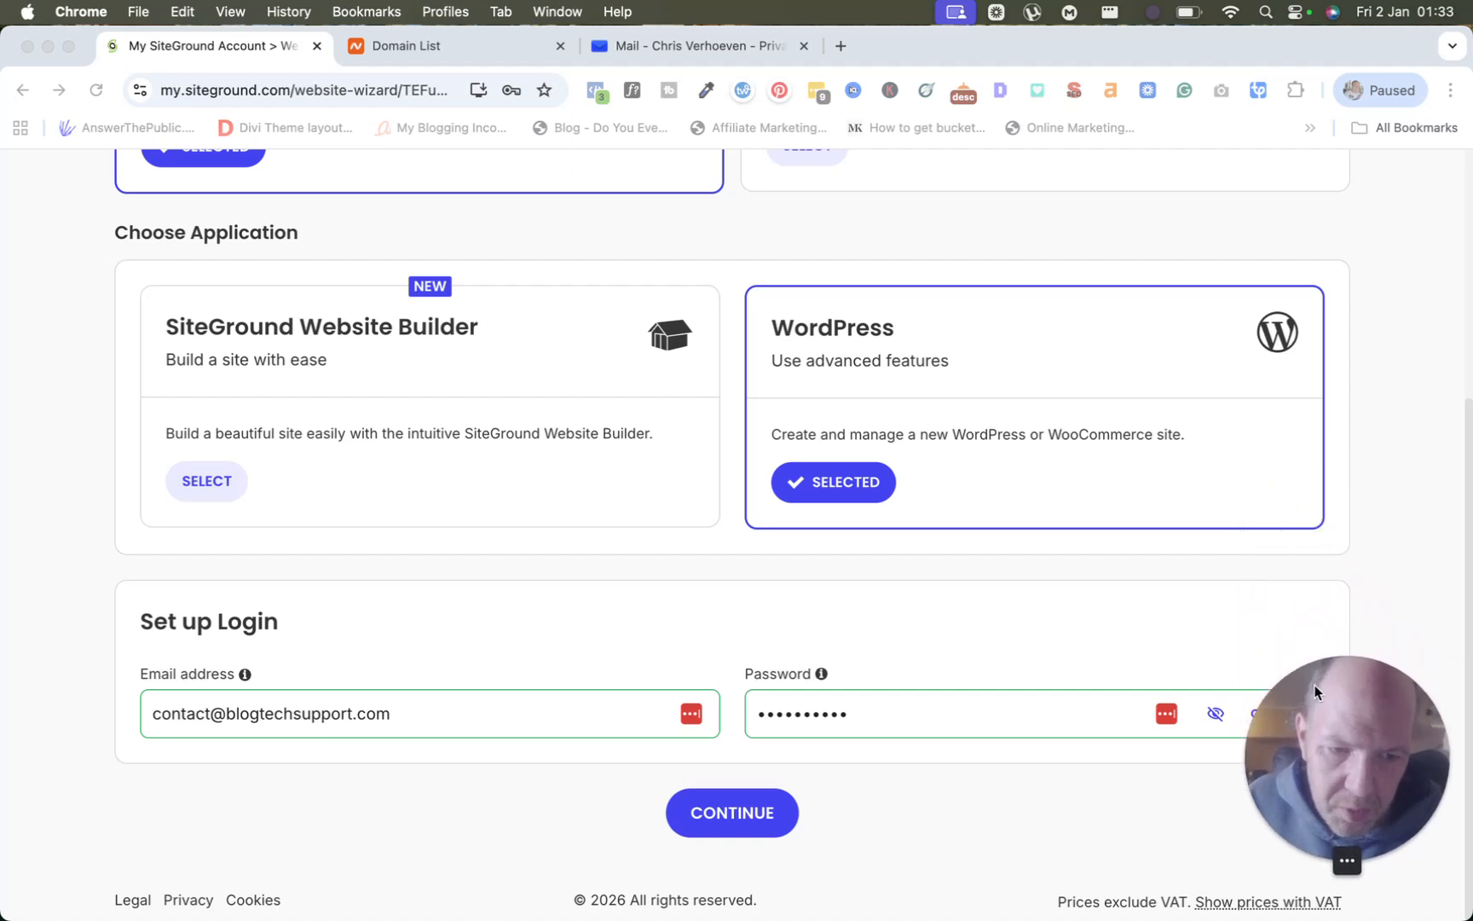
click(719, 821)
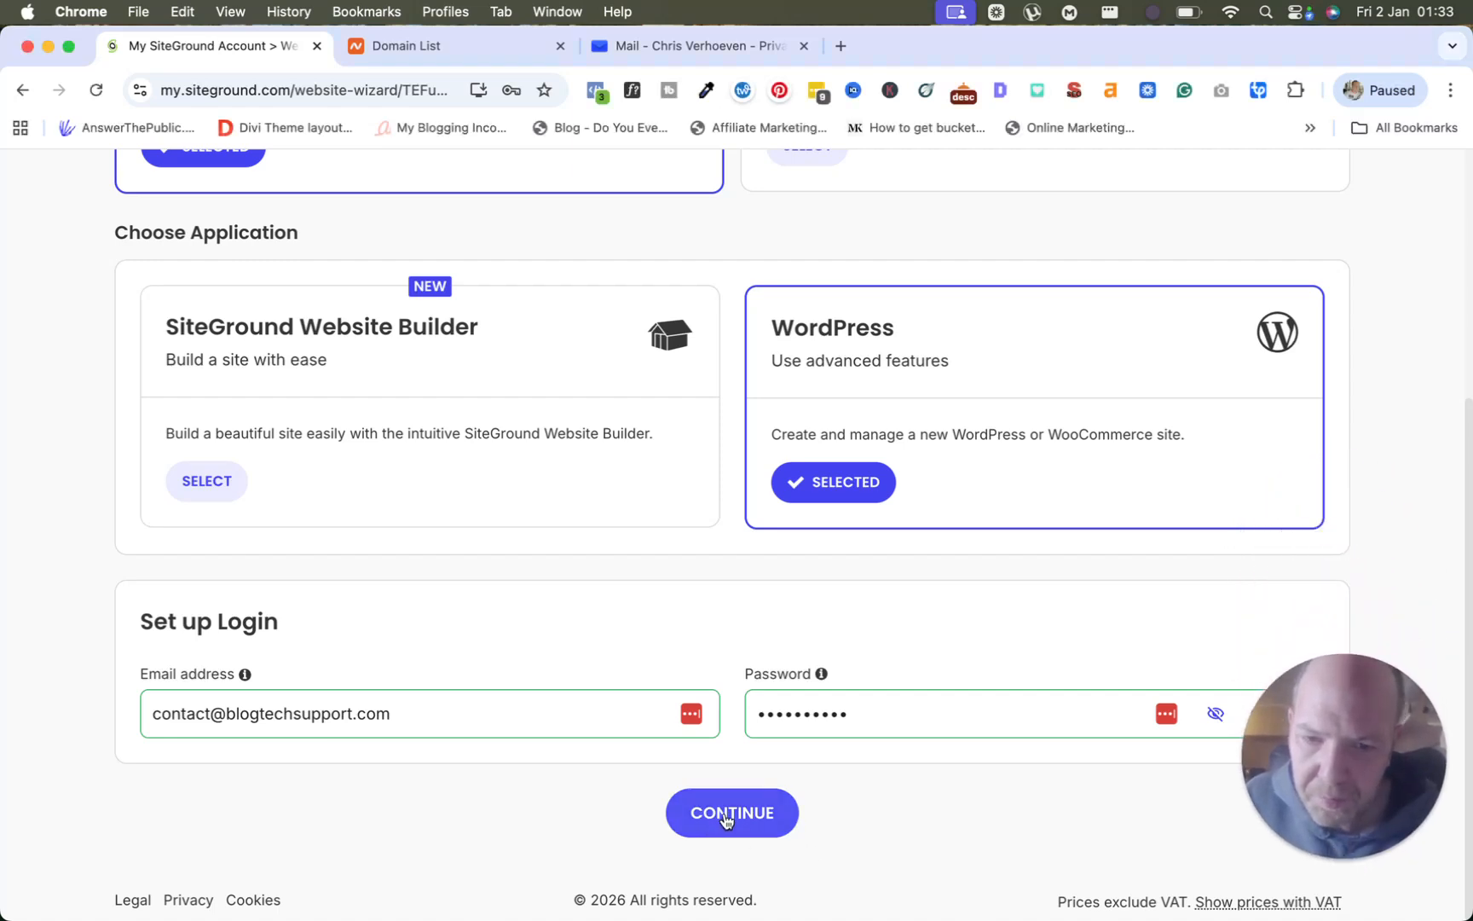
click(724, 816)
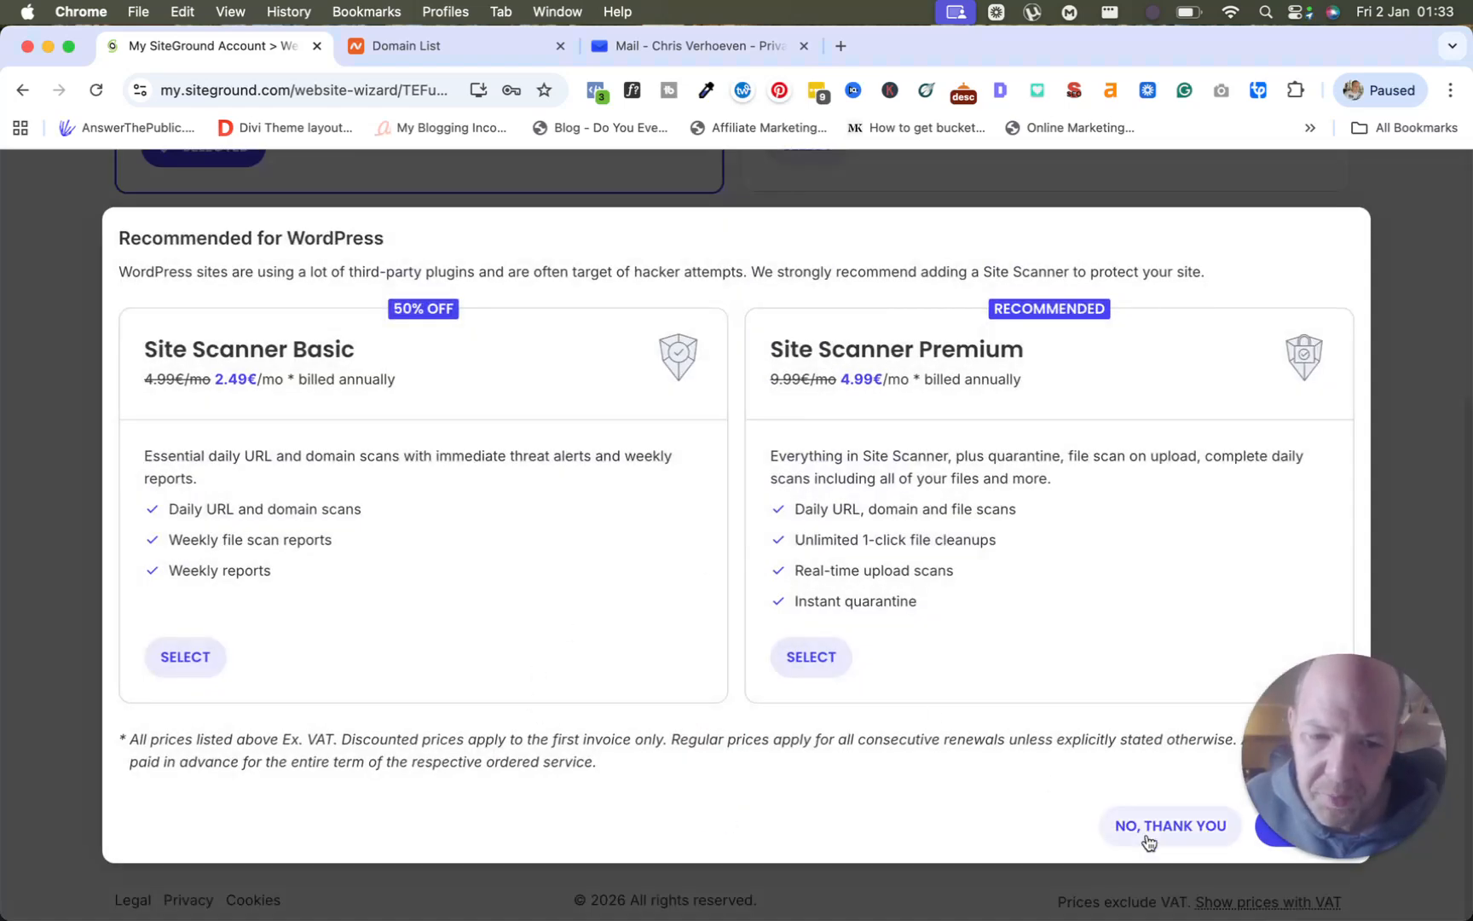
Decline the Site Scanner, finish the wizard, and move to the Namecheap Domain List.
drag(1301, 689, 1273, 517)
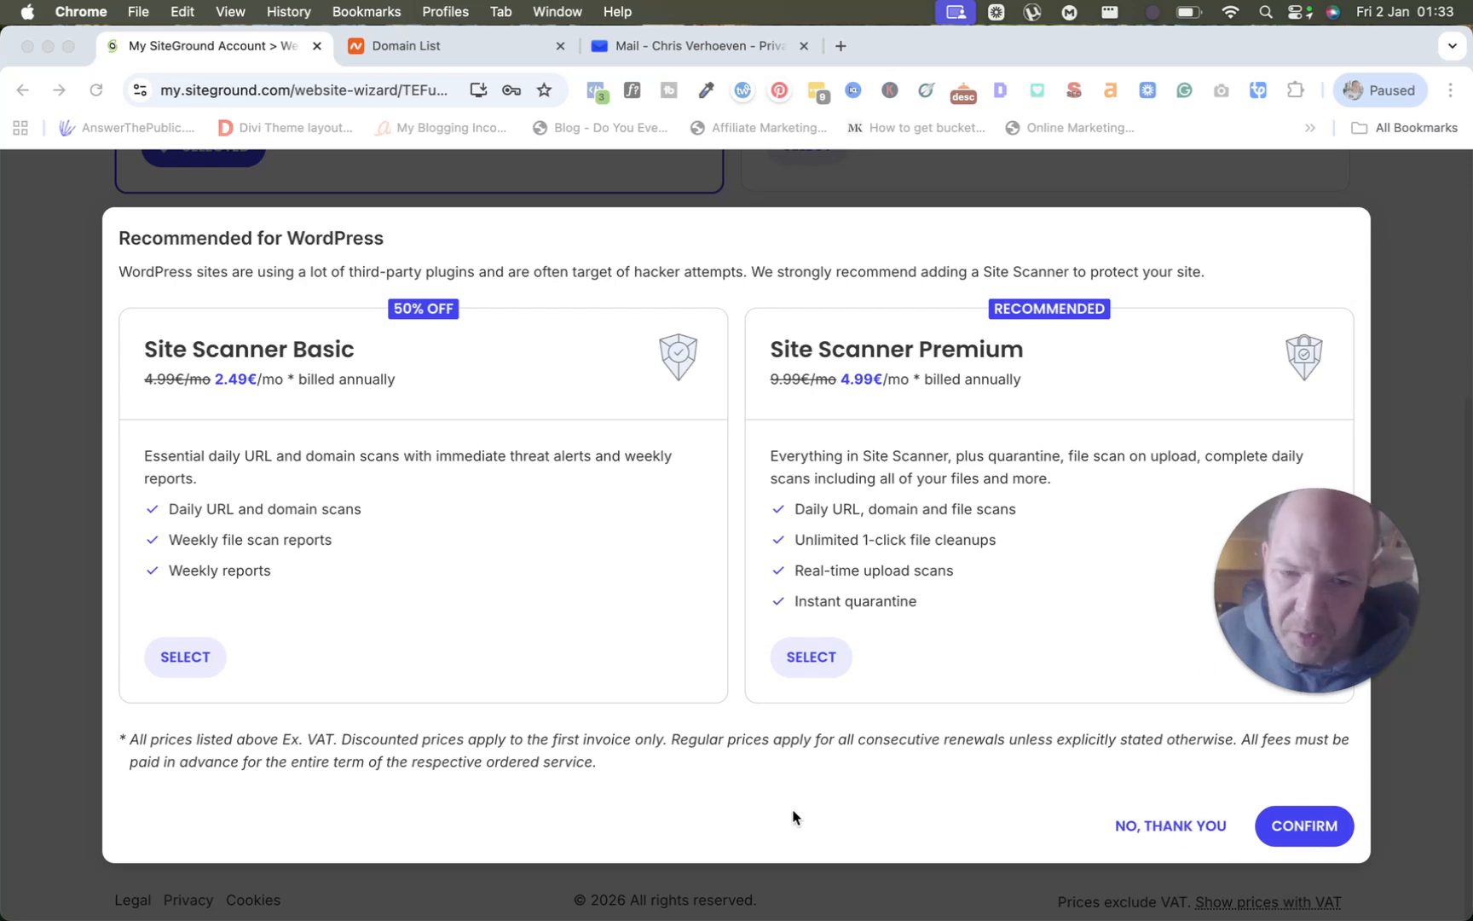
click(1150, 832)
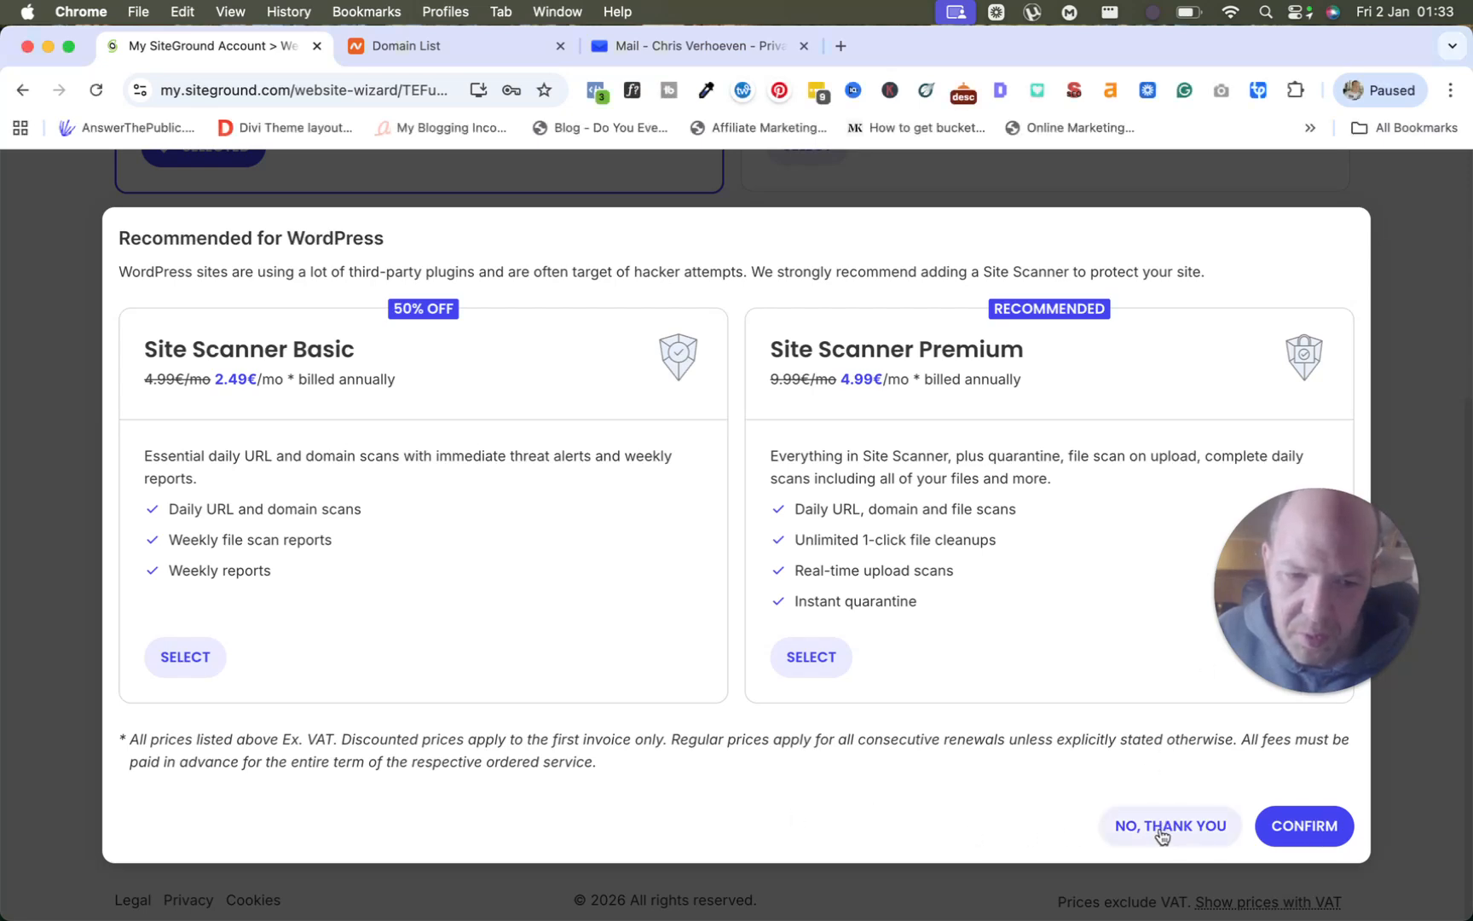
click(1159, 834)
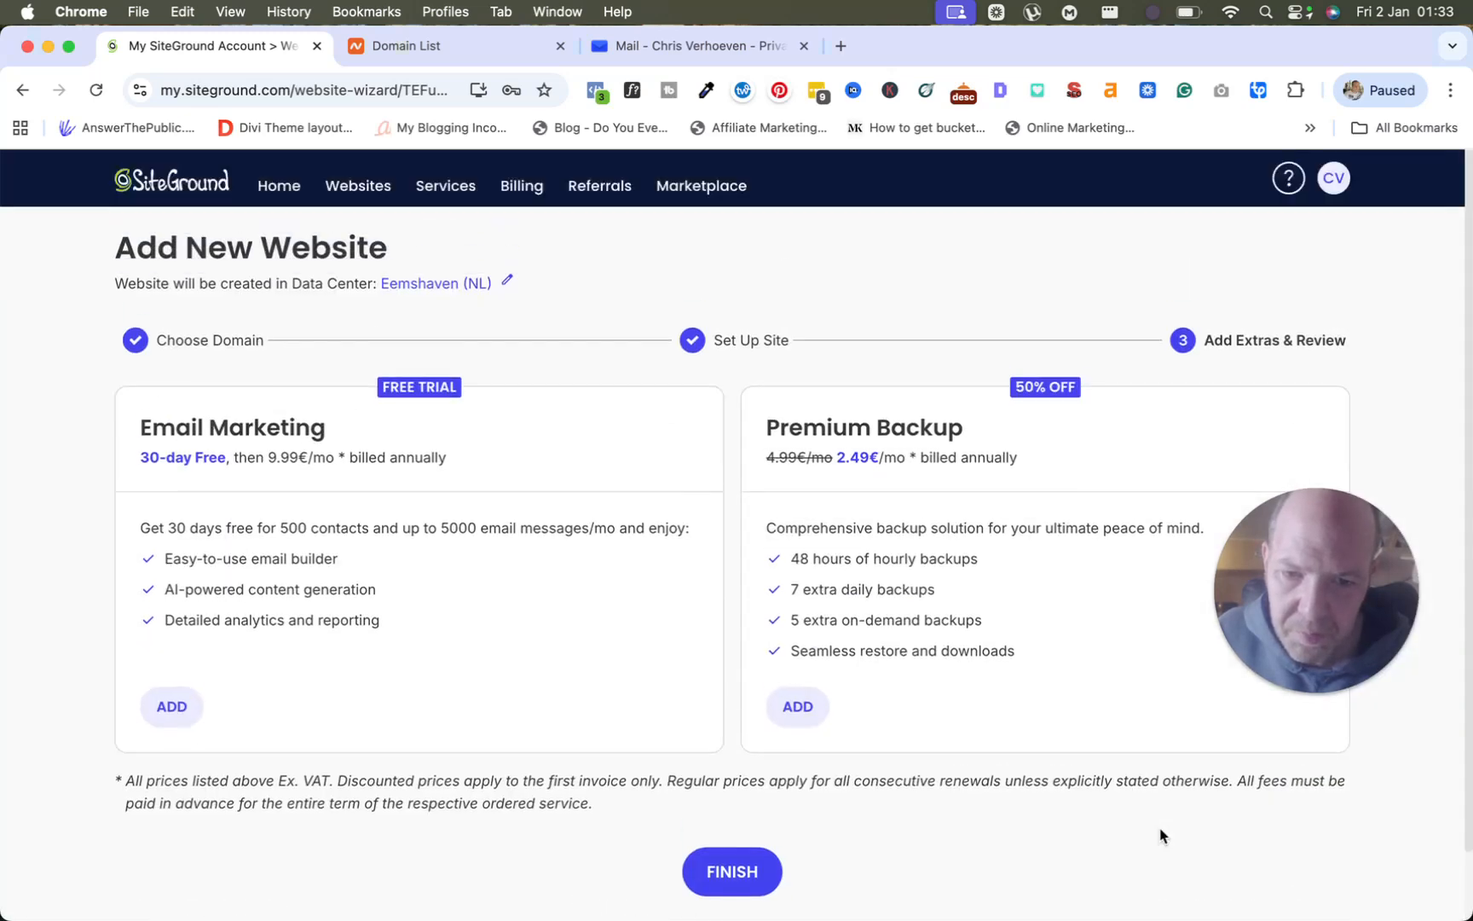
click(751, 866)
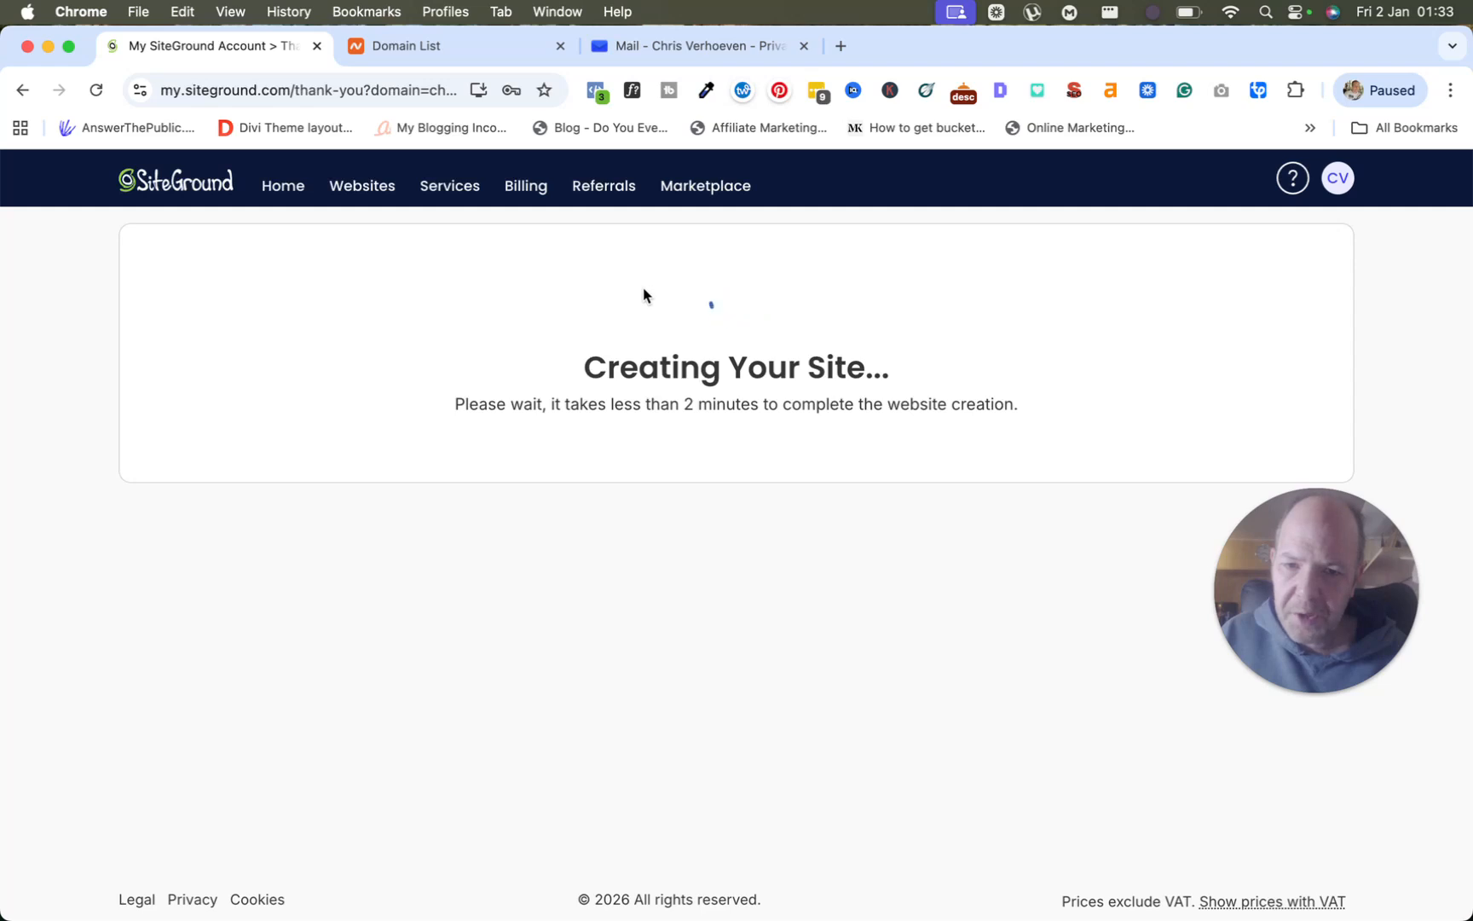
click(412, 49)
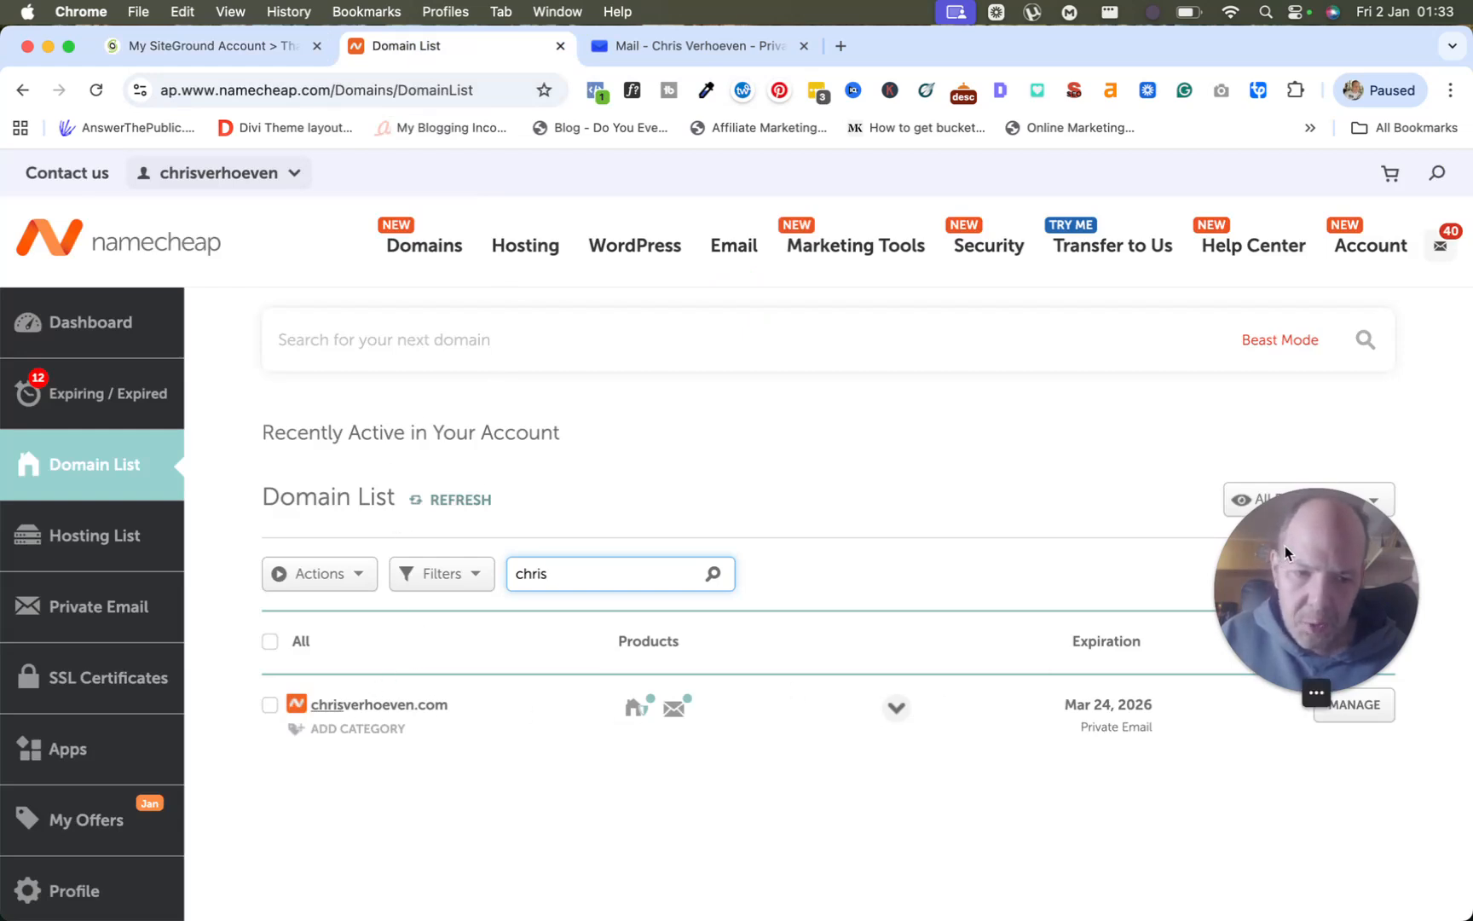
Open the domain's management details page in Namecheap.
drag(1284, 545, 1311, 760)
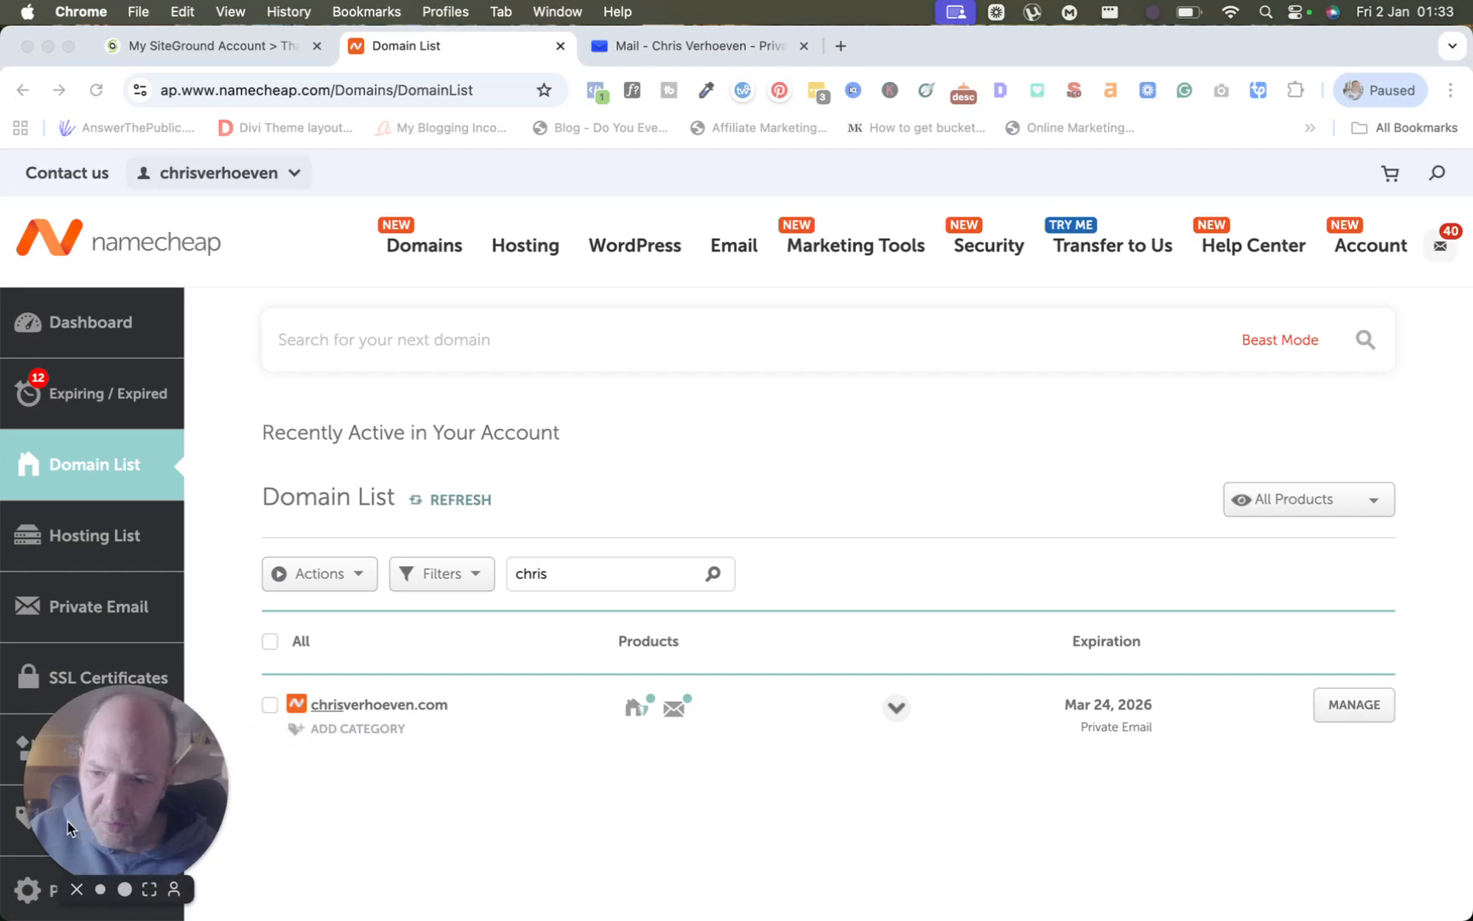
click(1349, 704)
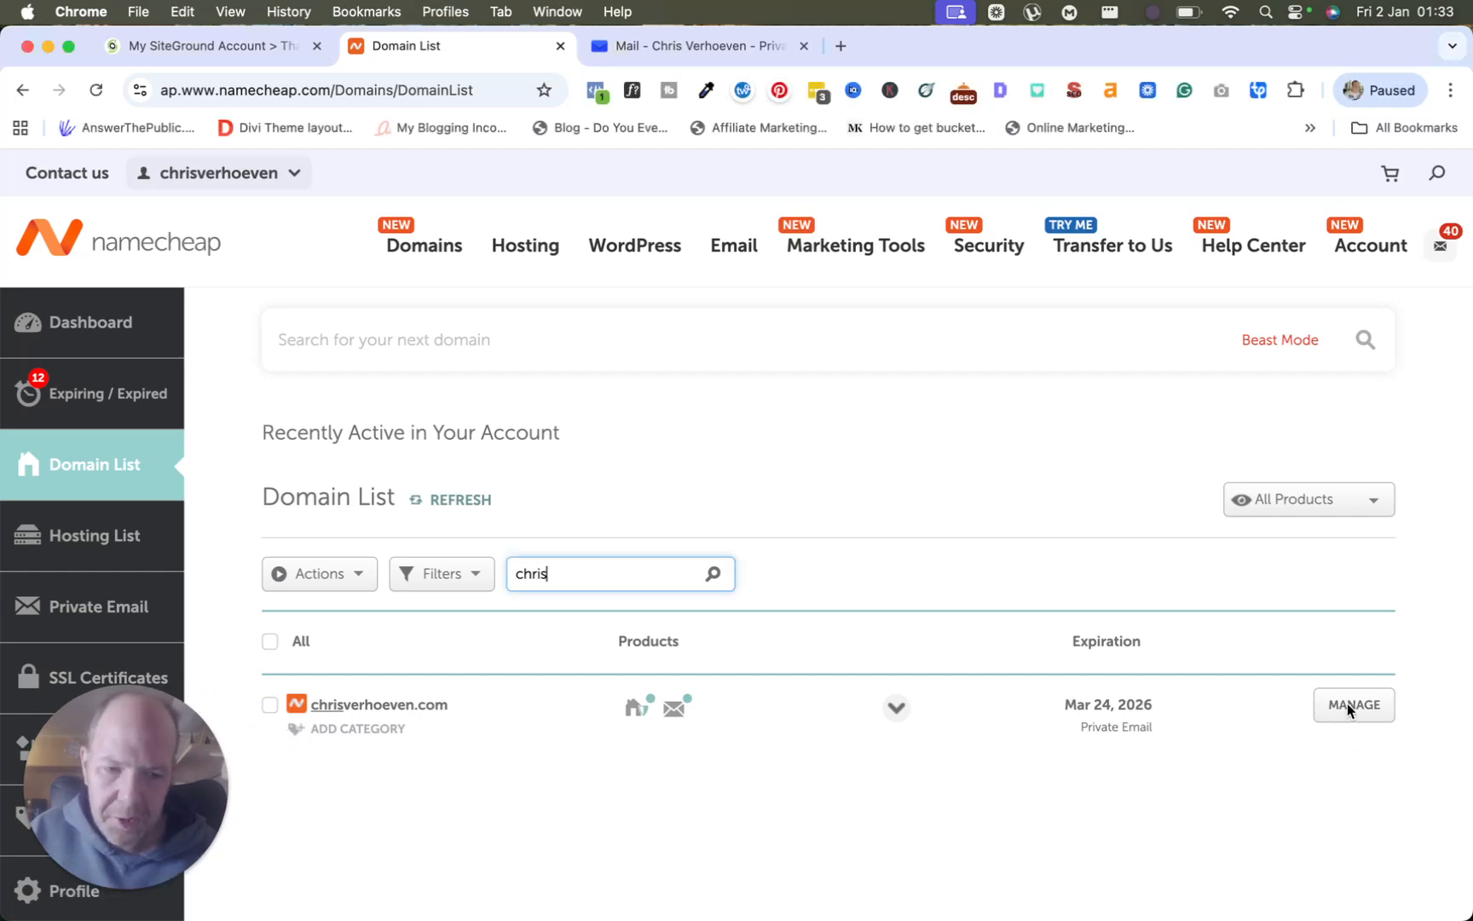
click(1345, 707)
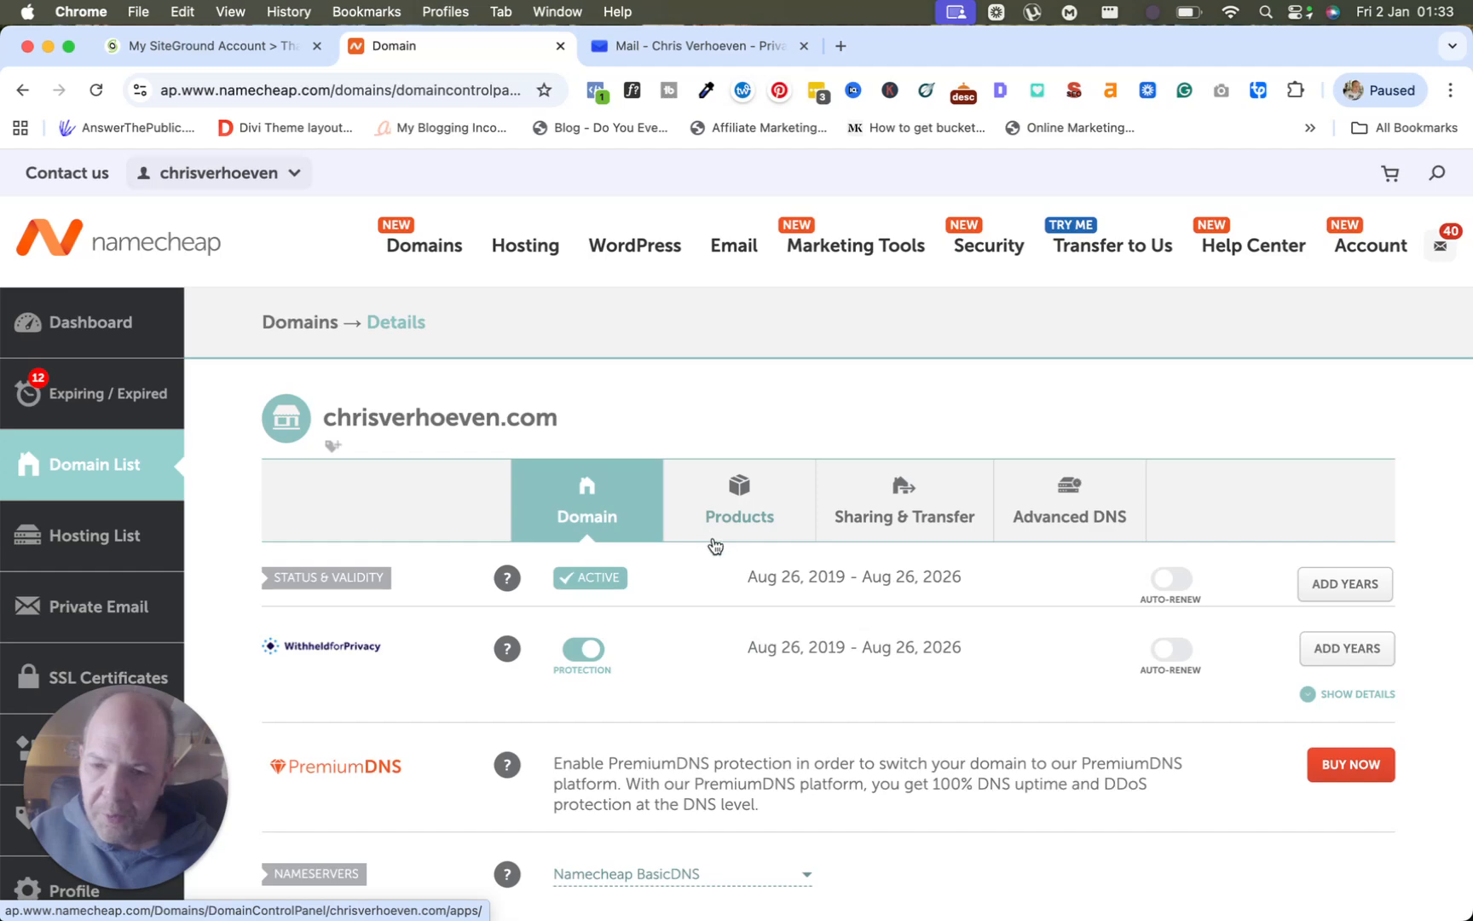
scroll(714, 542, down, 3)
scroll(712, 544, down, 2)
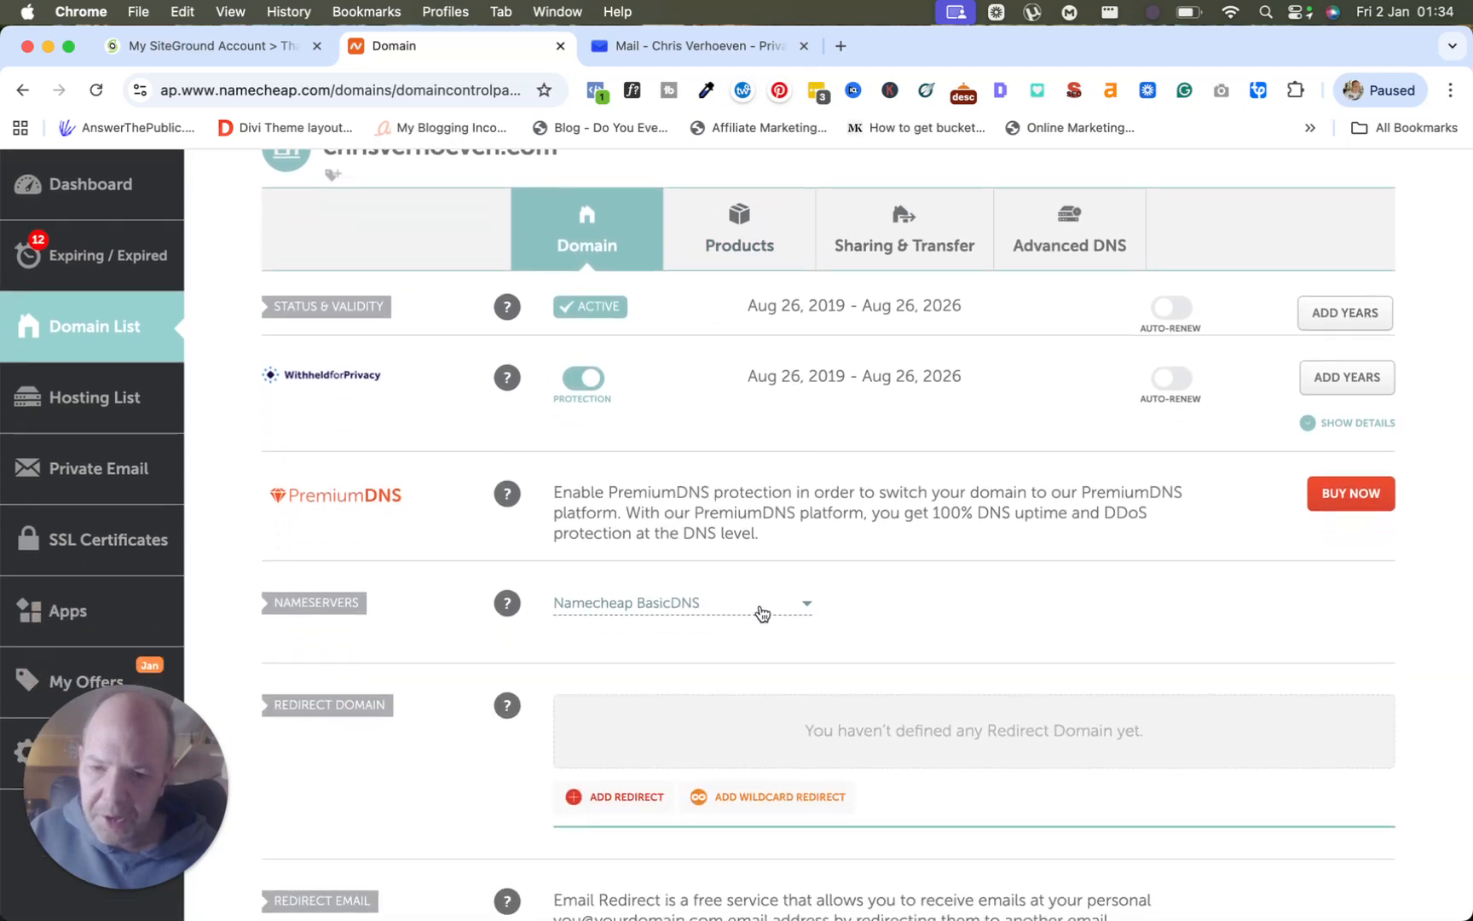
scroll(749, 618, down, 2)
scroll(749, 614, up, 6)
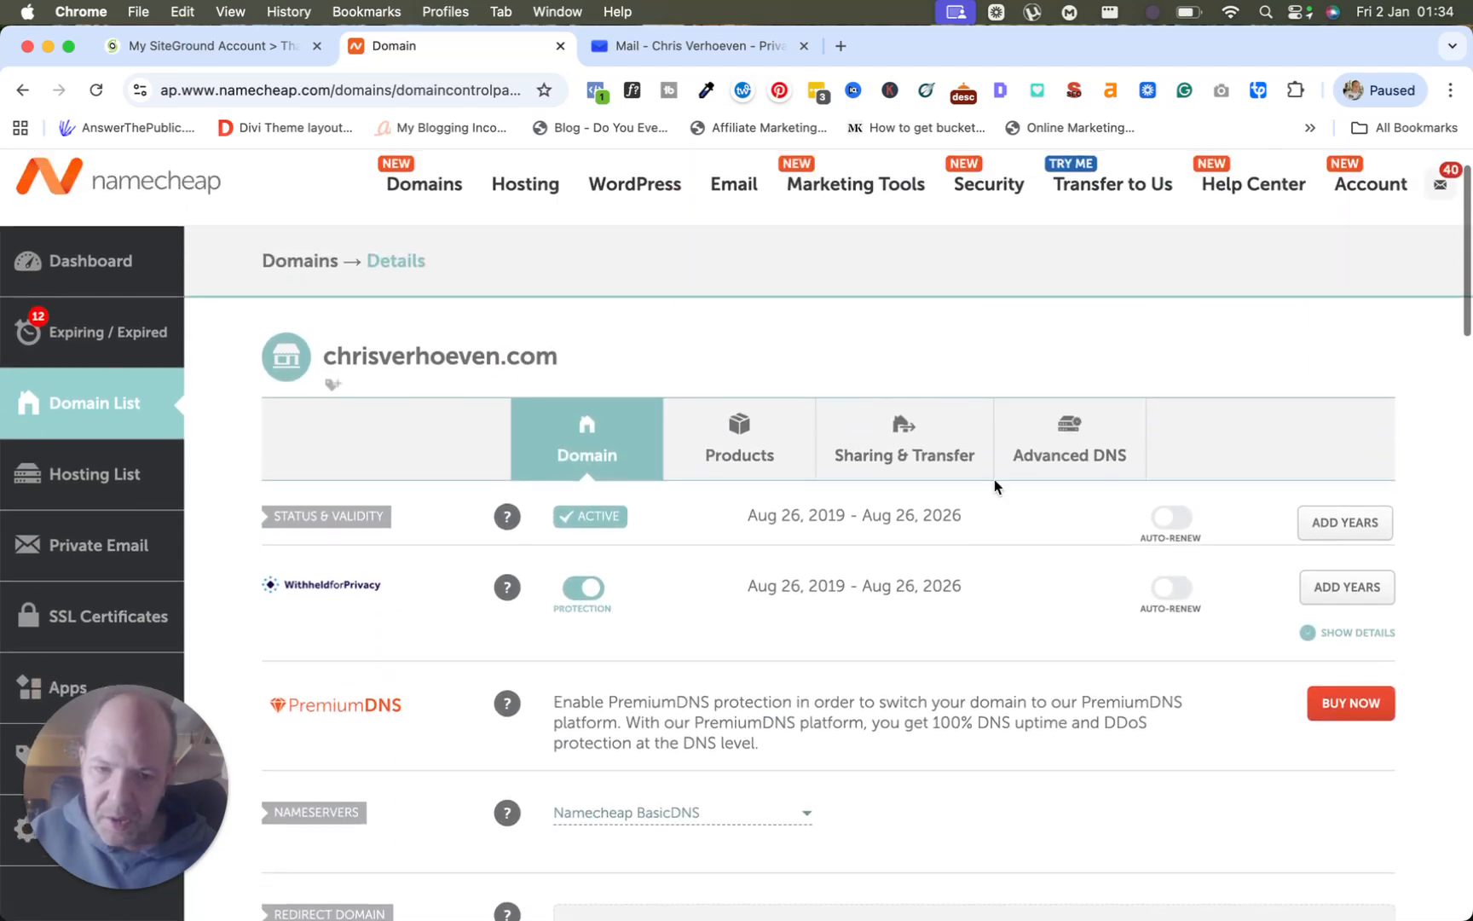
Show the Advanced DNS host records, check the SiteGround confirmation page, then return to DNS.
click(1072, 445)
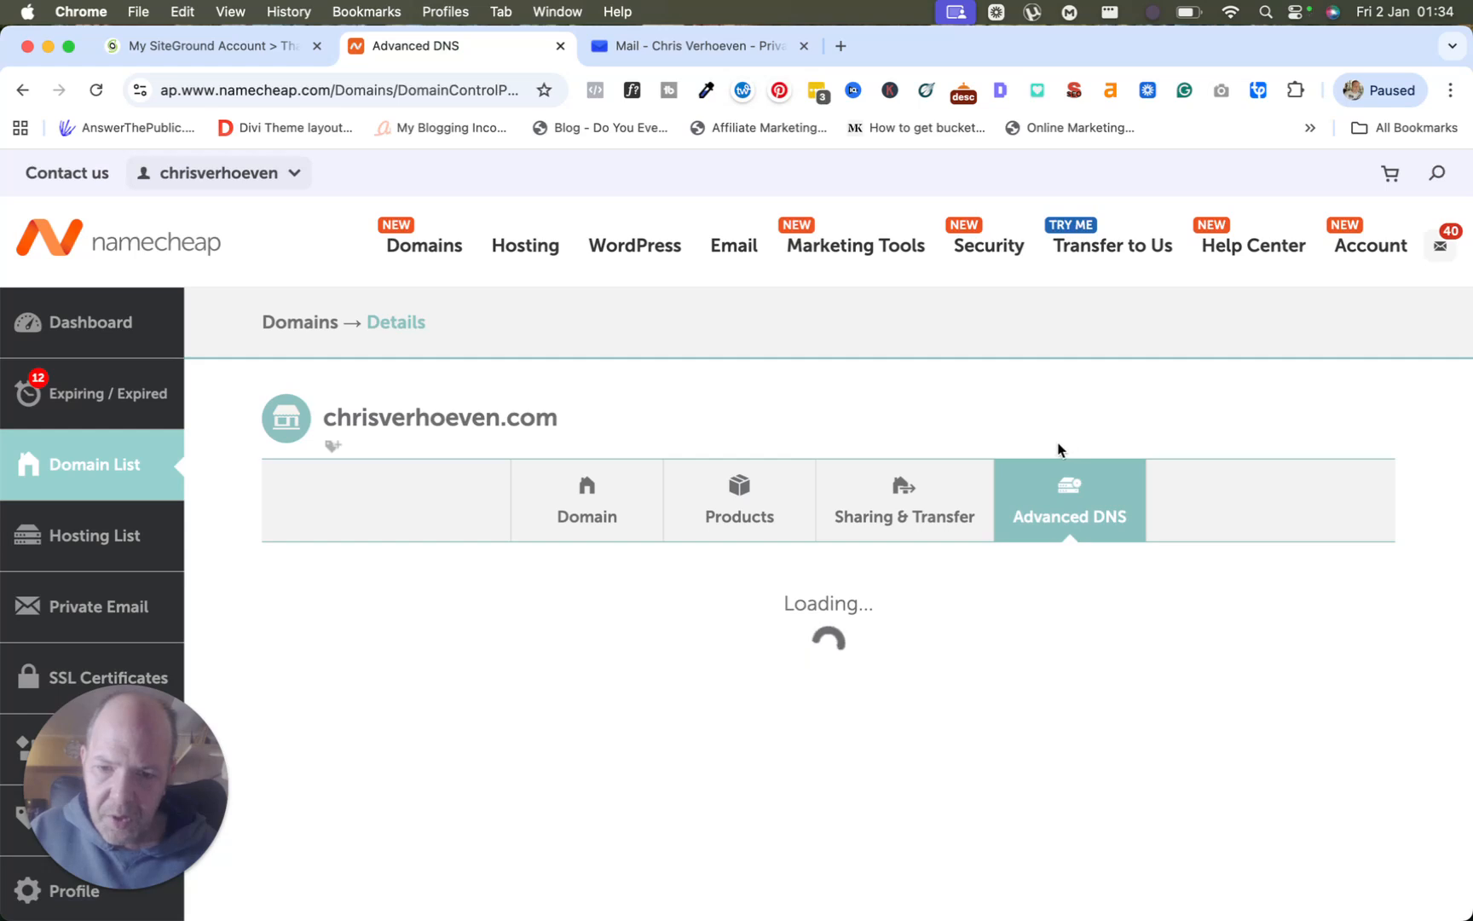
scroll(554, 673, down, 5)
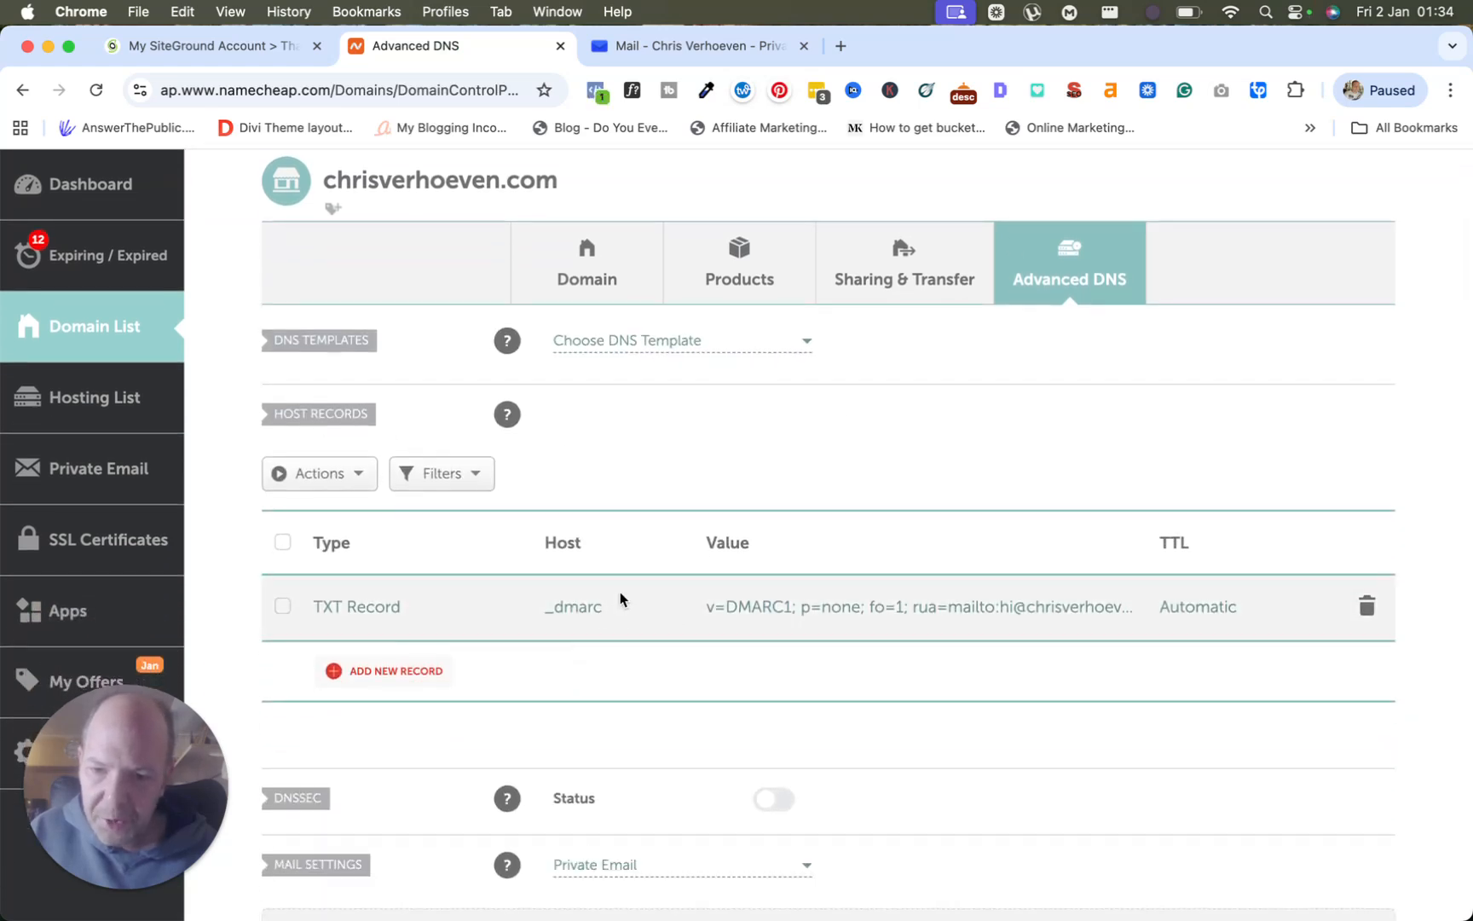
click(231, 45)
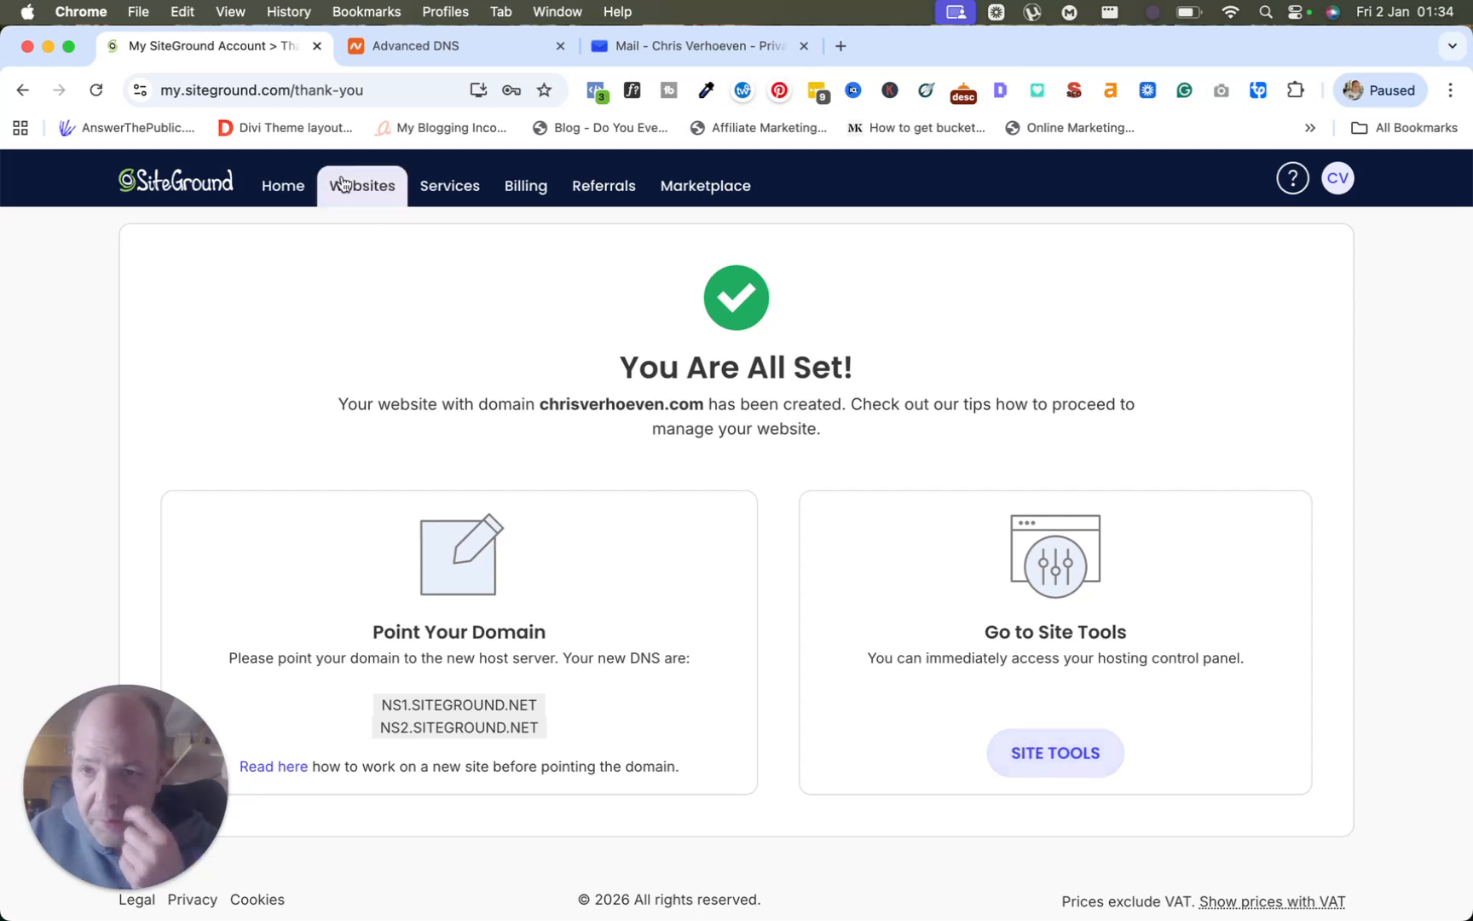
click(390, 50)
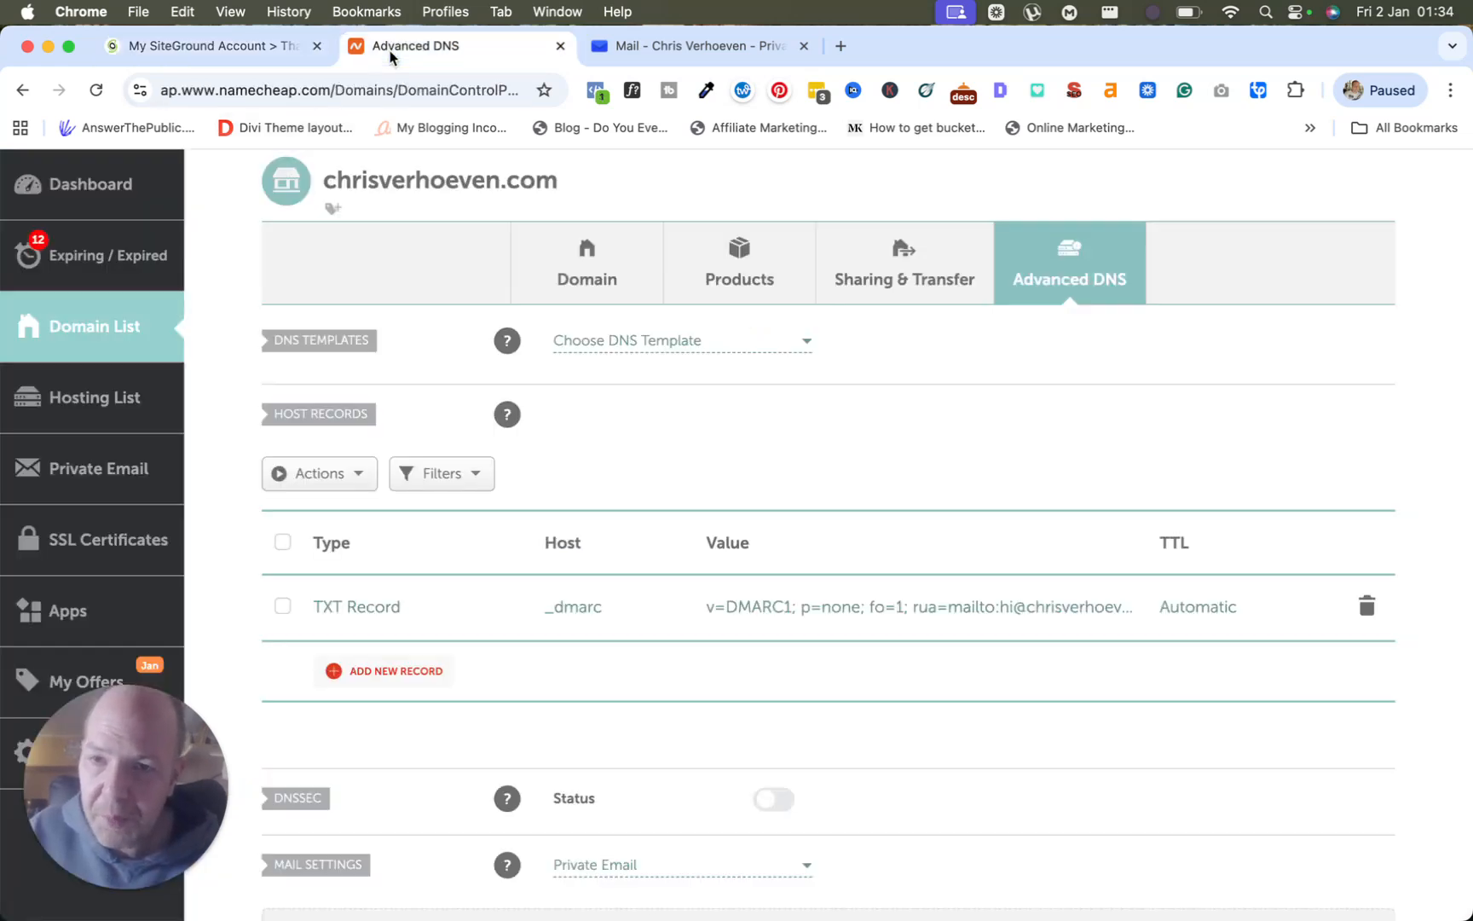
Open Site Tools for the new site from the SiteGround confirmation page.
click(167, 48)
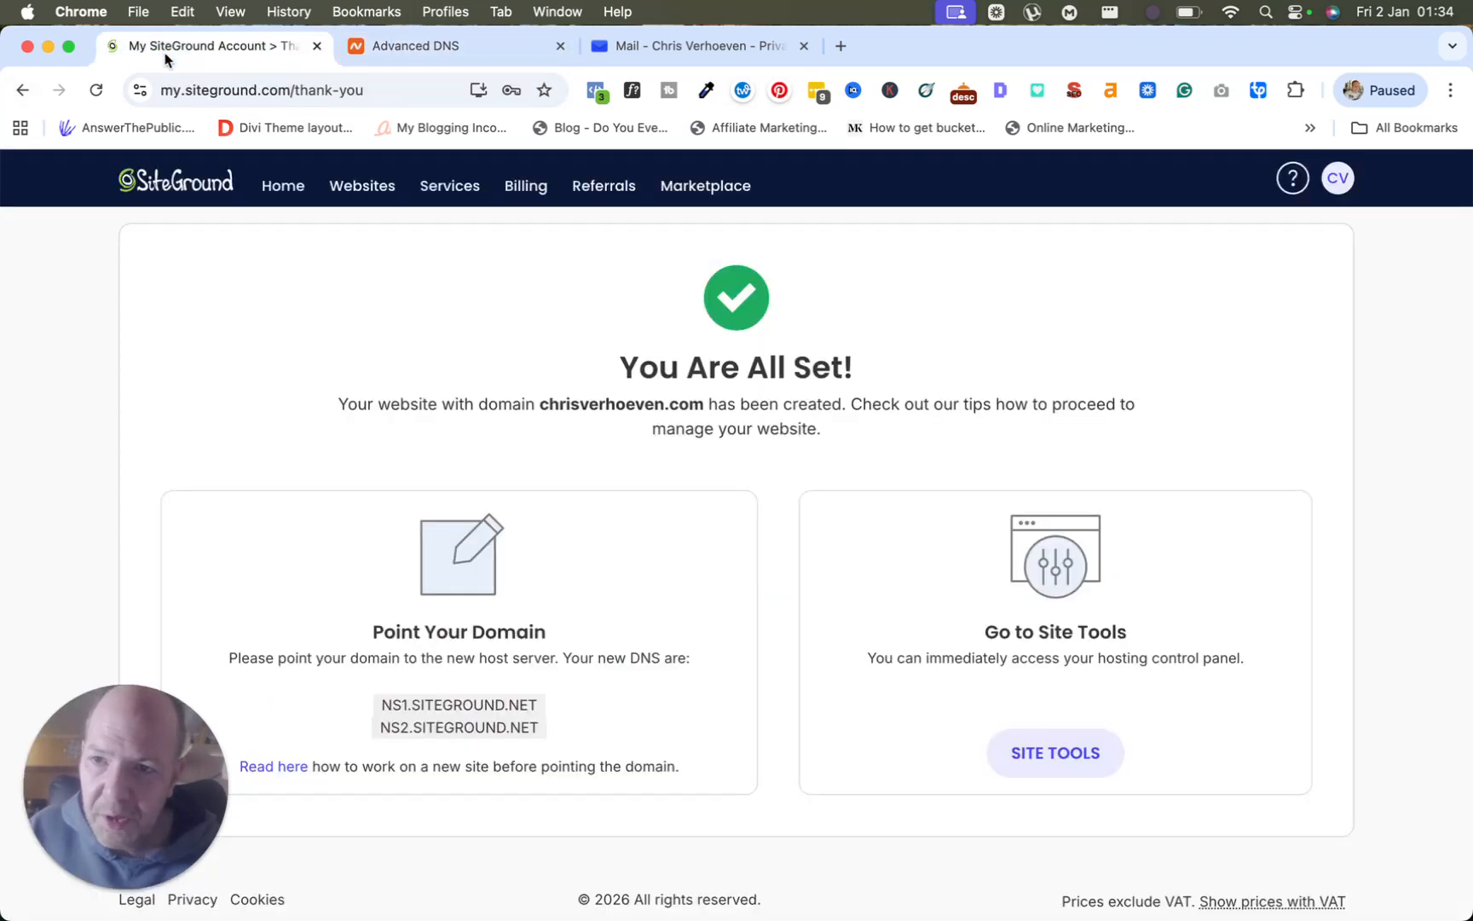
click(1056, 755)
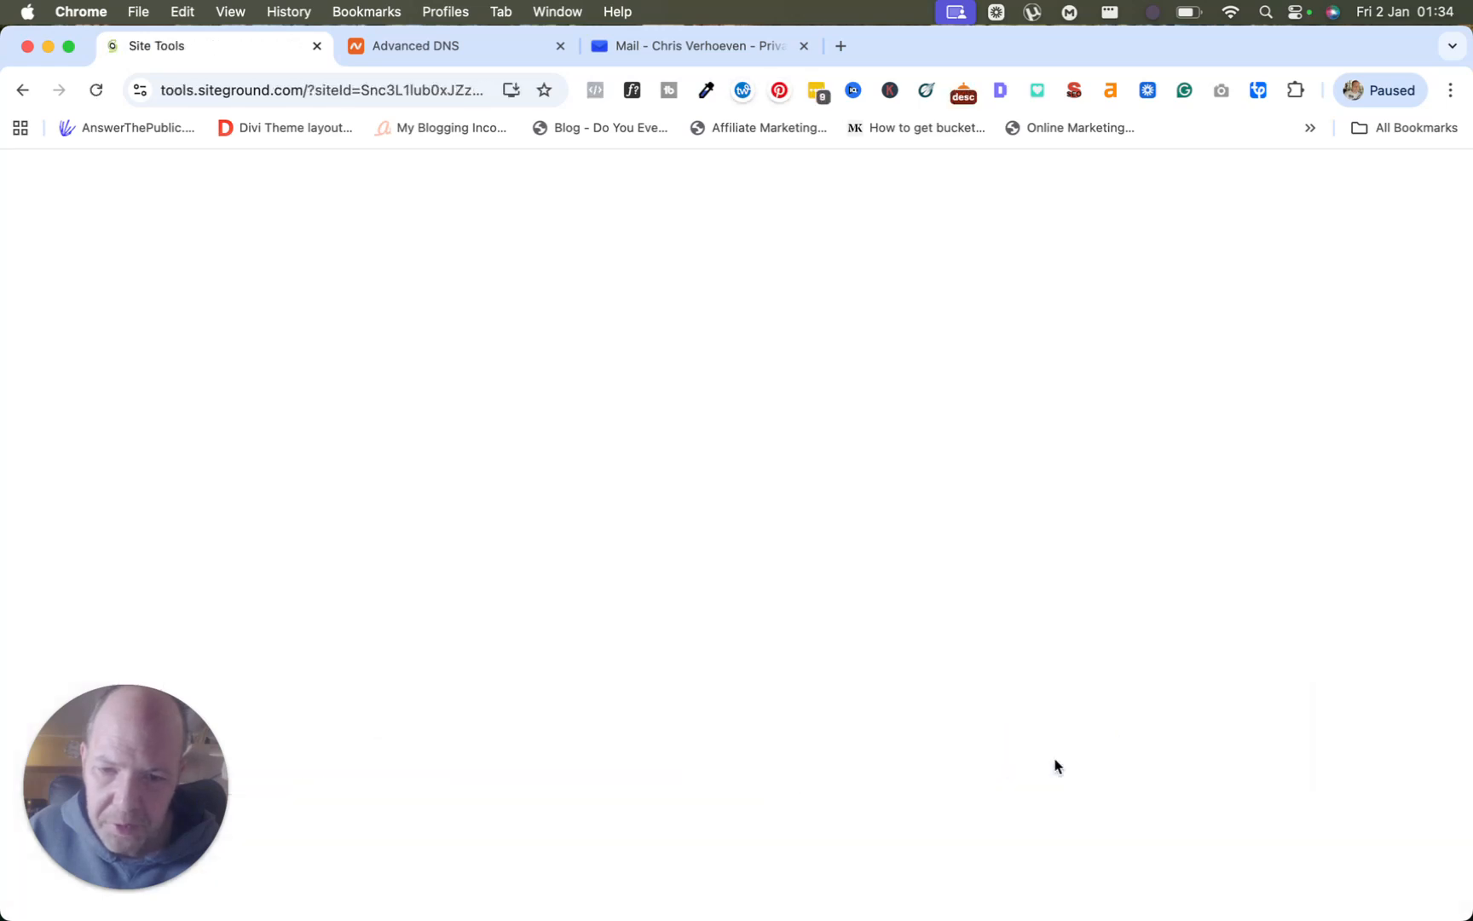
scroll(631, 562, down, 10)
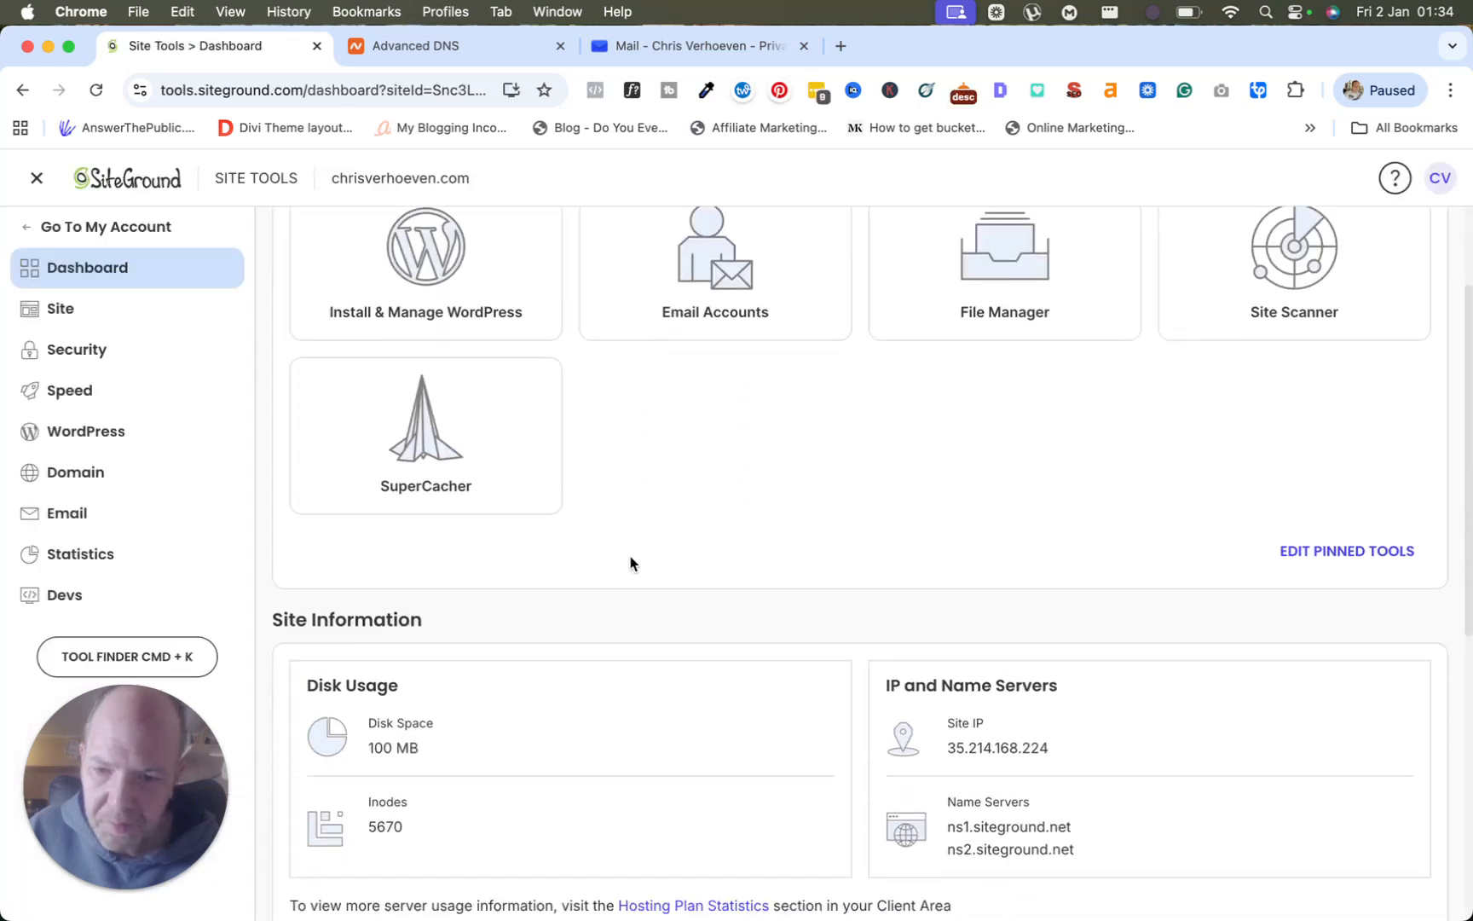
scroll(631, 563, down, 2)
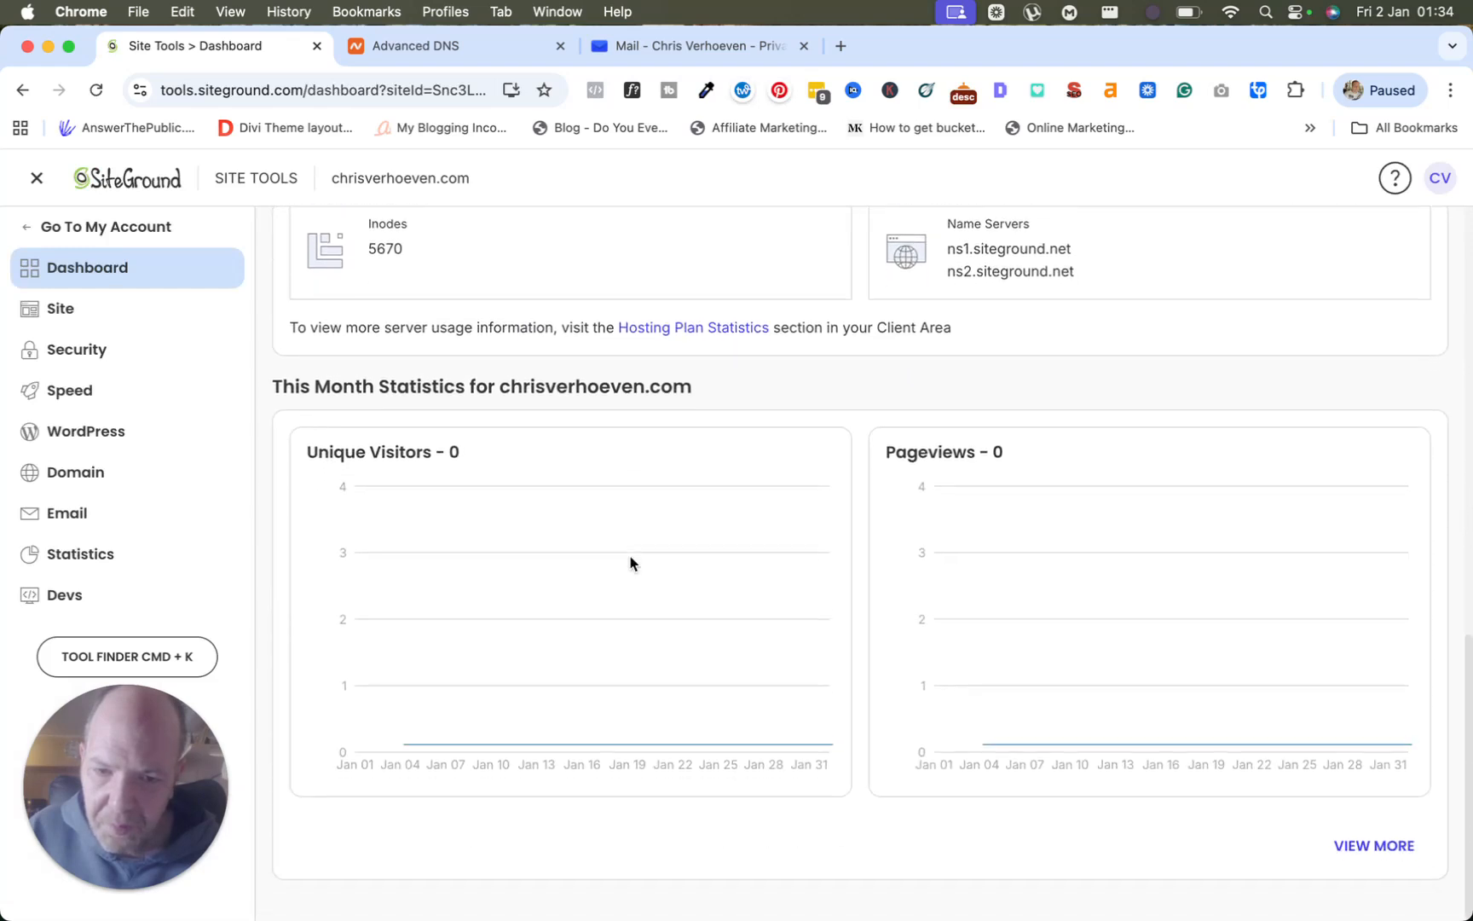
scroll(630, 563, up, 4)
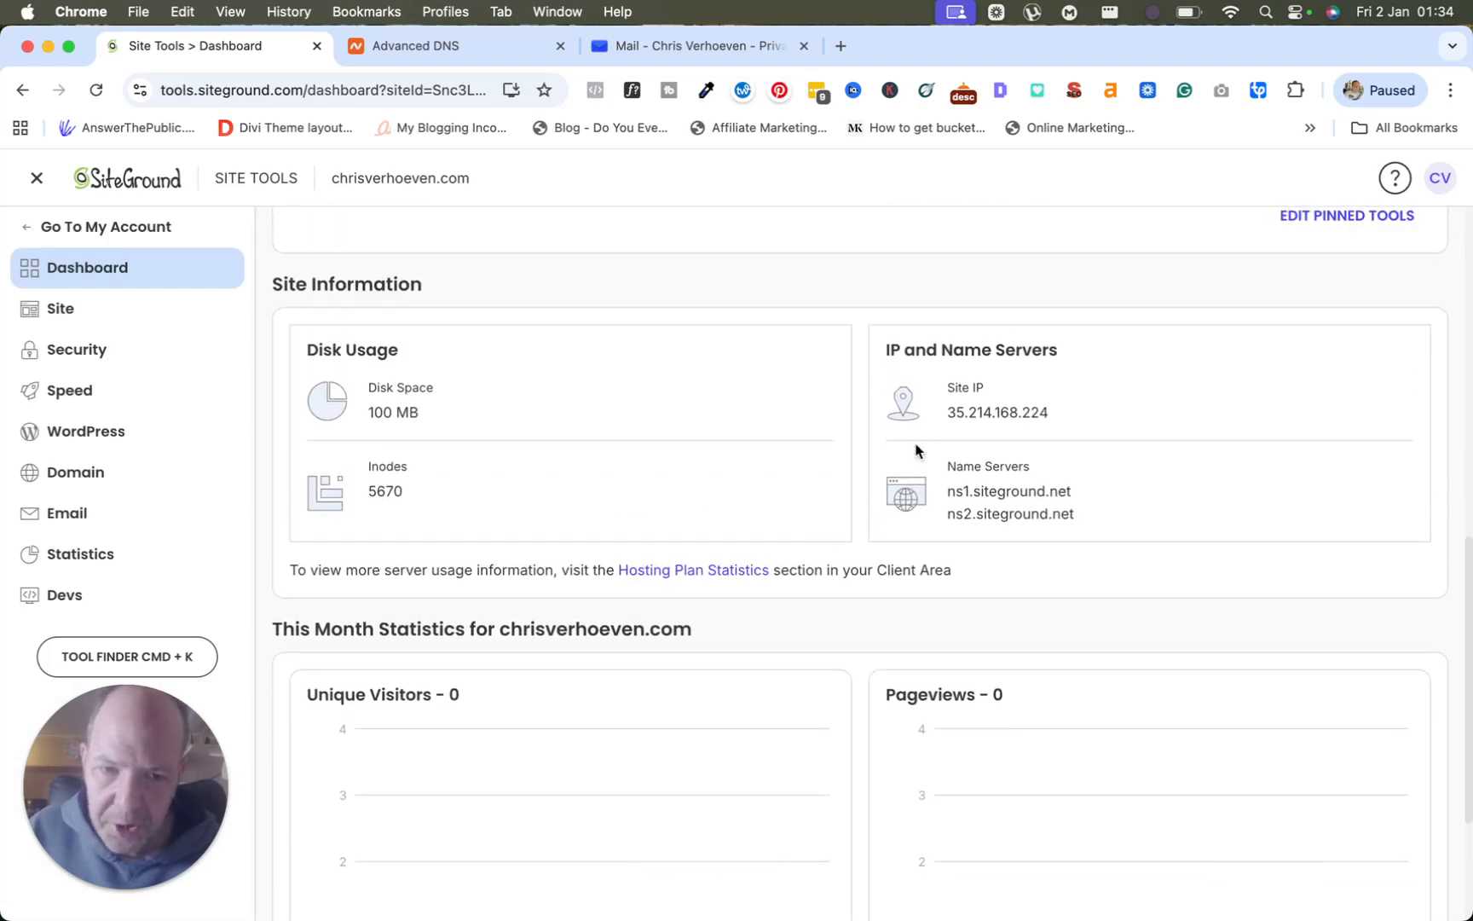
scroll(852, 363, up, 1)
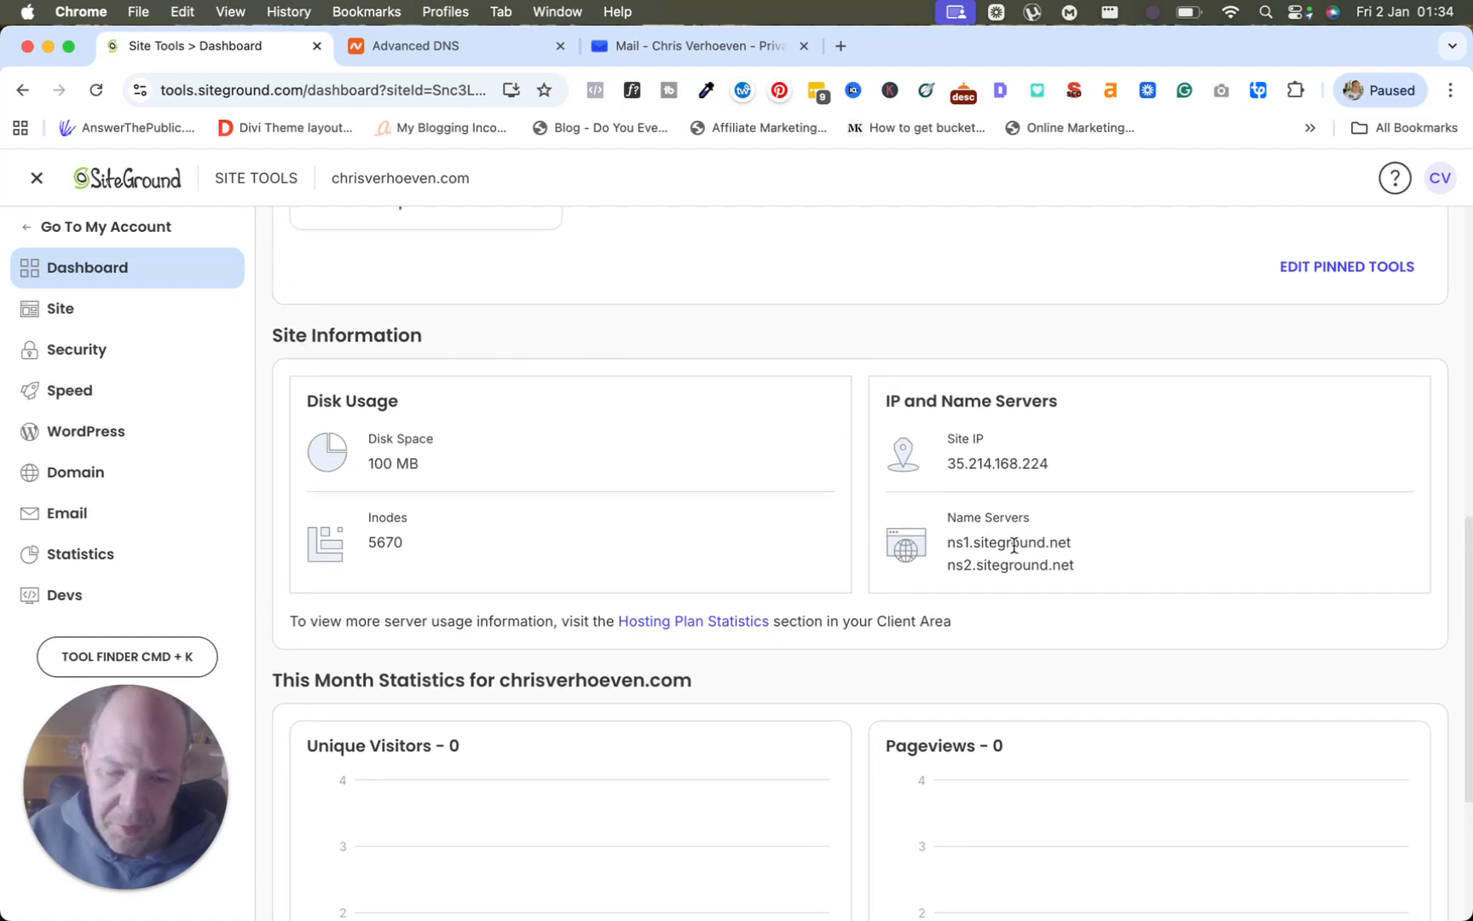
Copy the Site IP address 35.214.168.224 from Site Information.
double_click(958, 463)
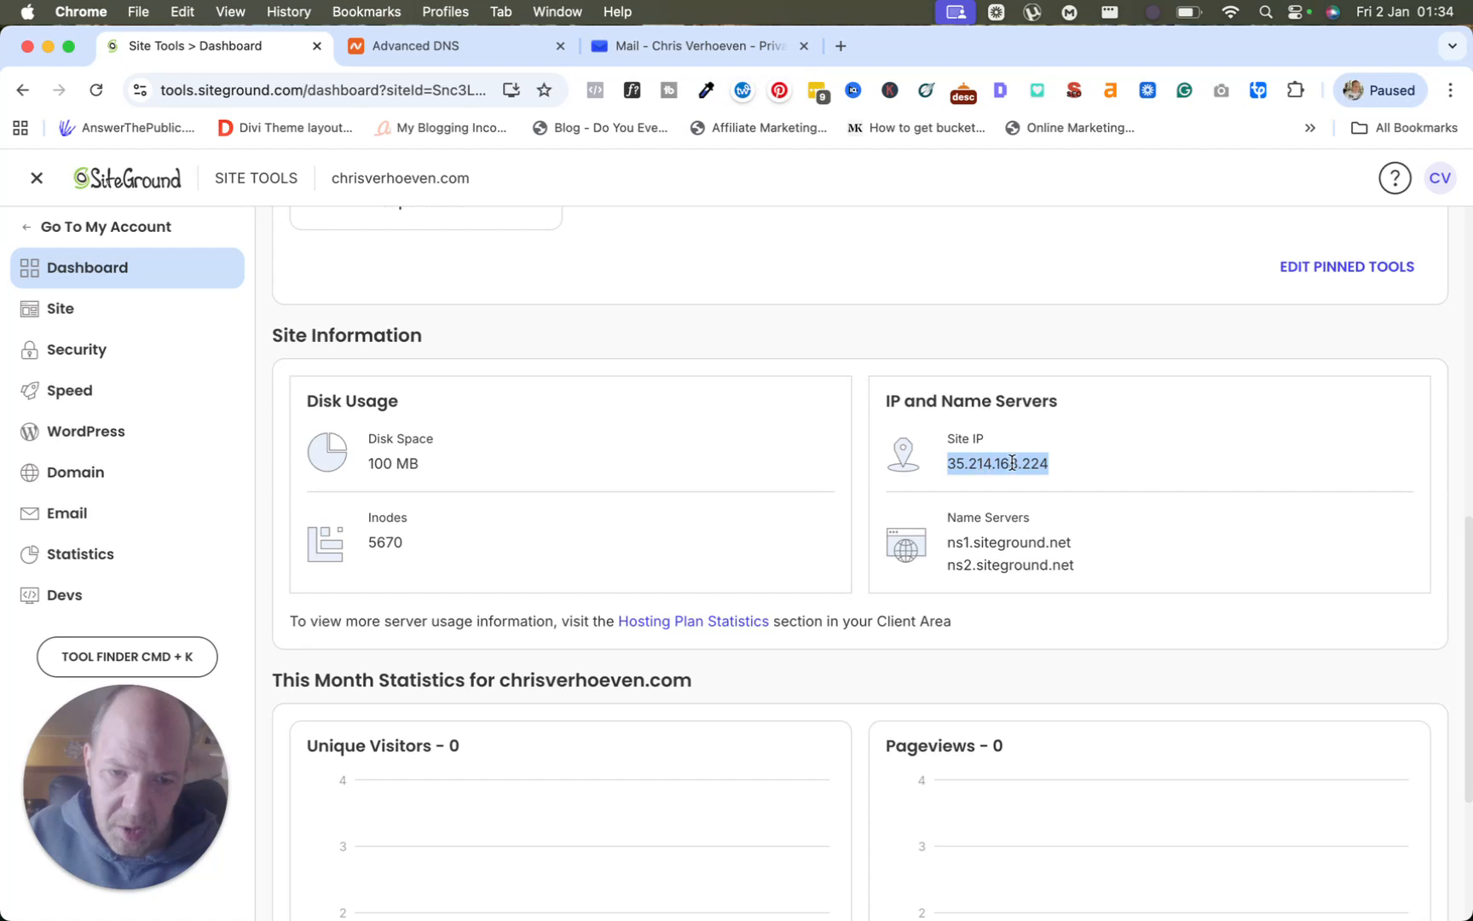
click(952, 463)
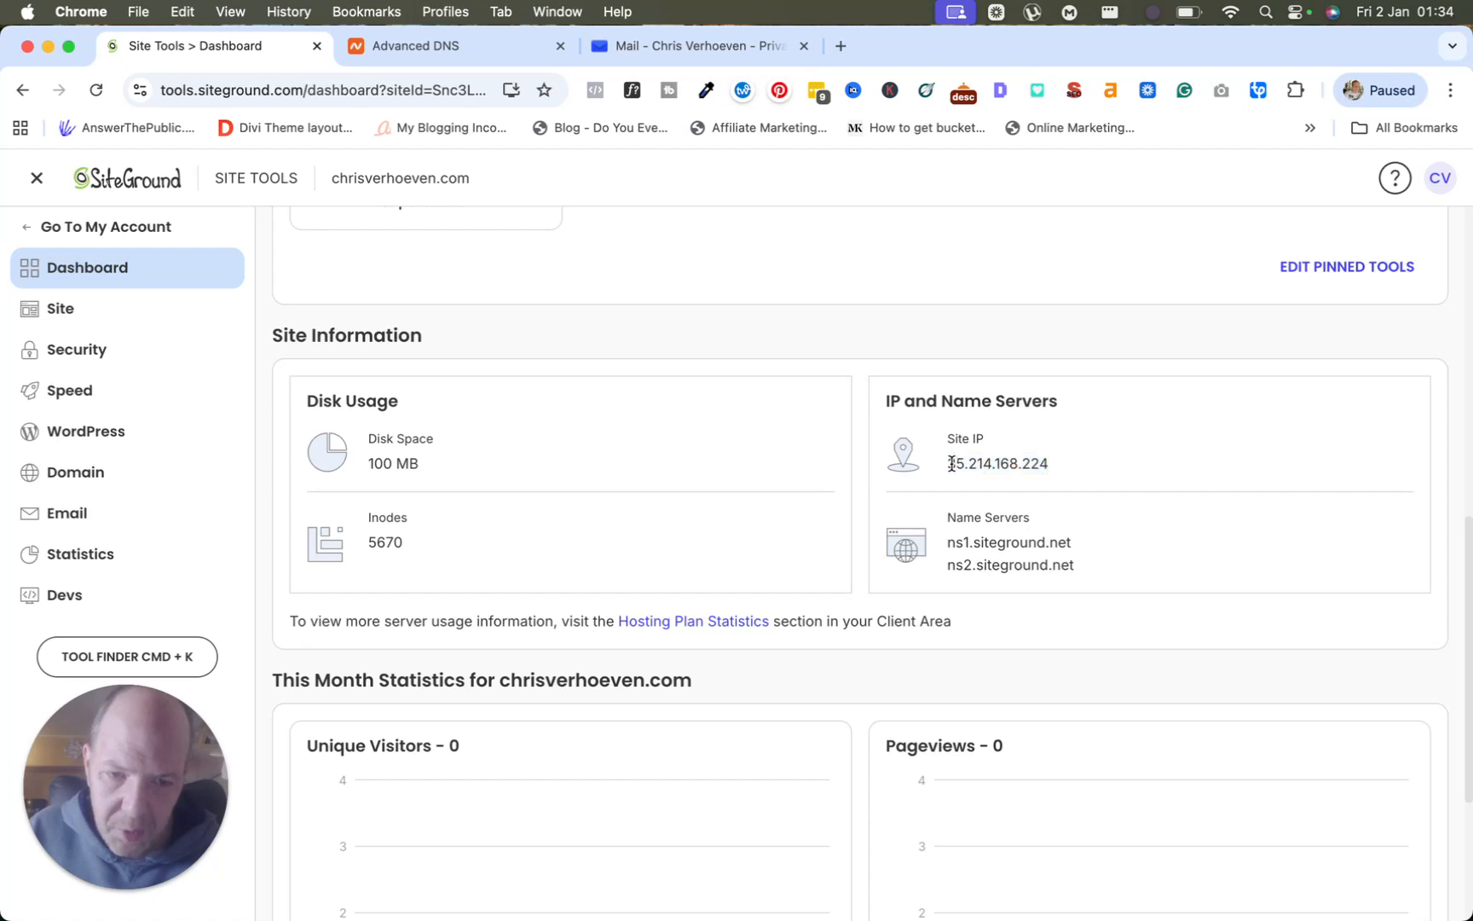
double_click(1012, 464)
right_click(1011, 465)
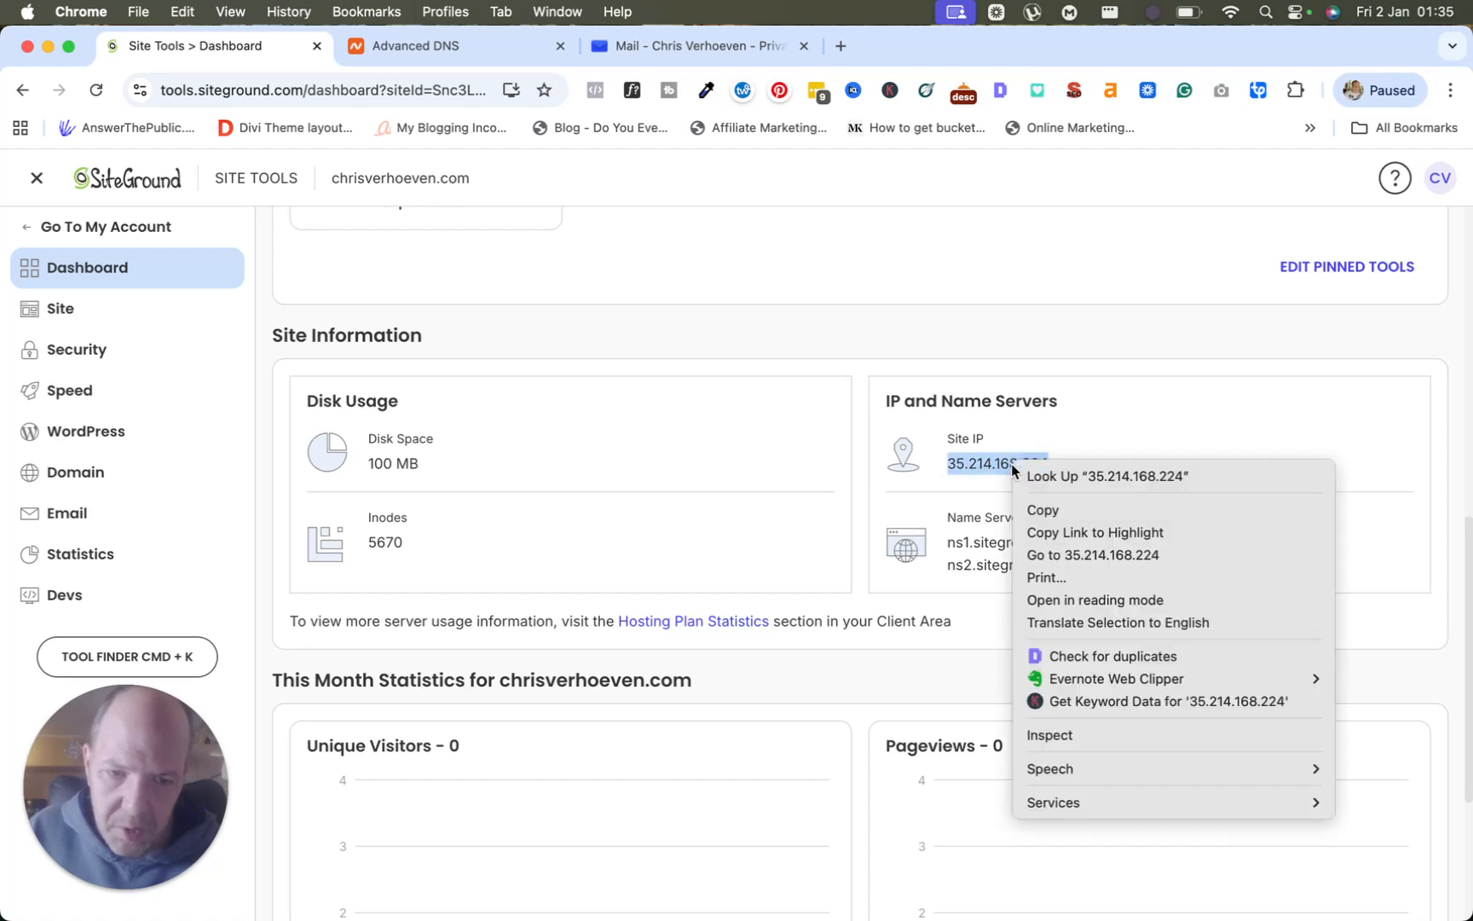
click(1057, 512)
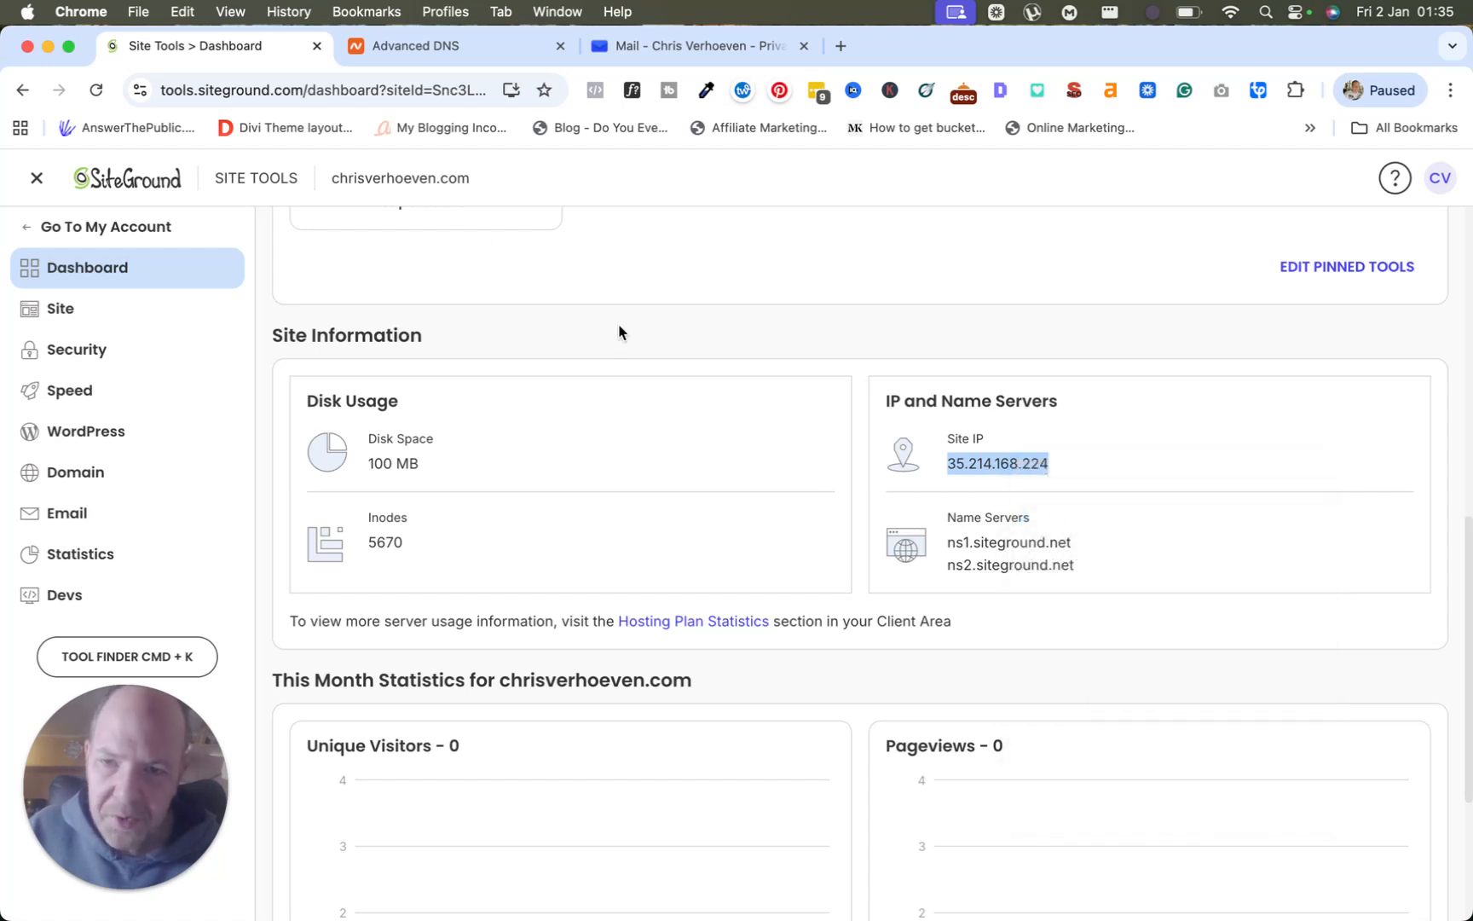
Save a Namecheap A Record with host @, value 35.214.168.224 and TTL 1 min.
click(430, 53)
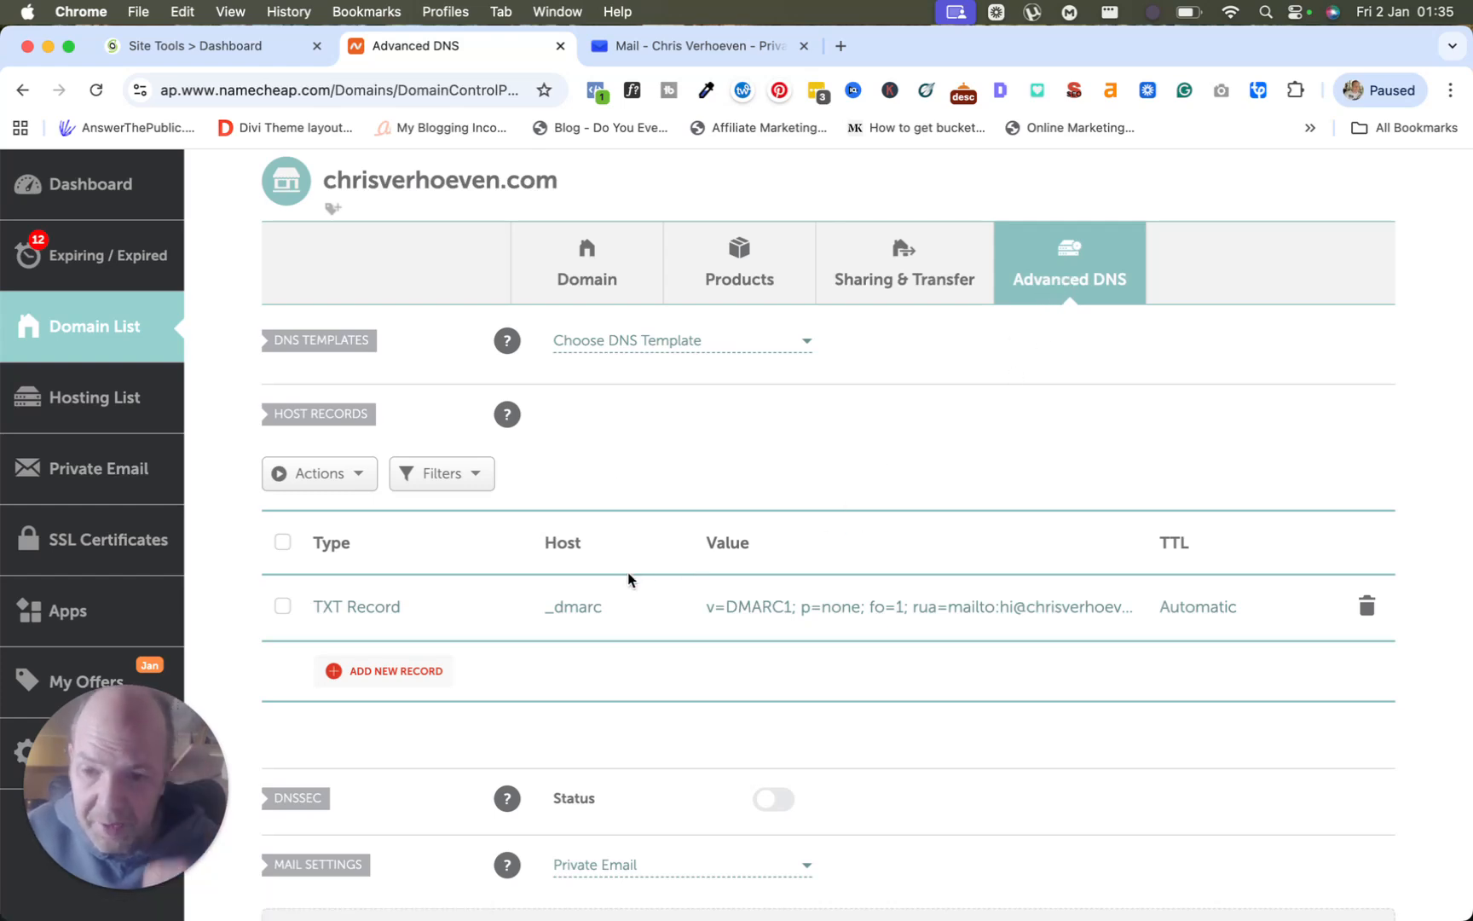
click(372, 678)
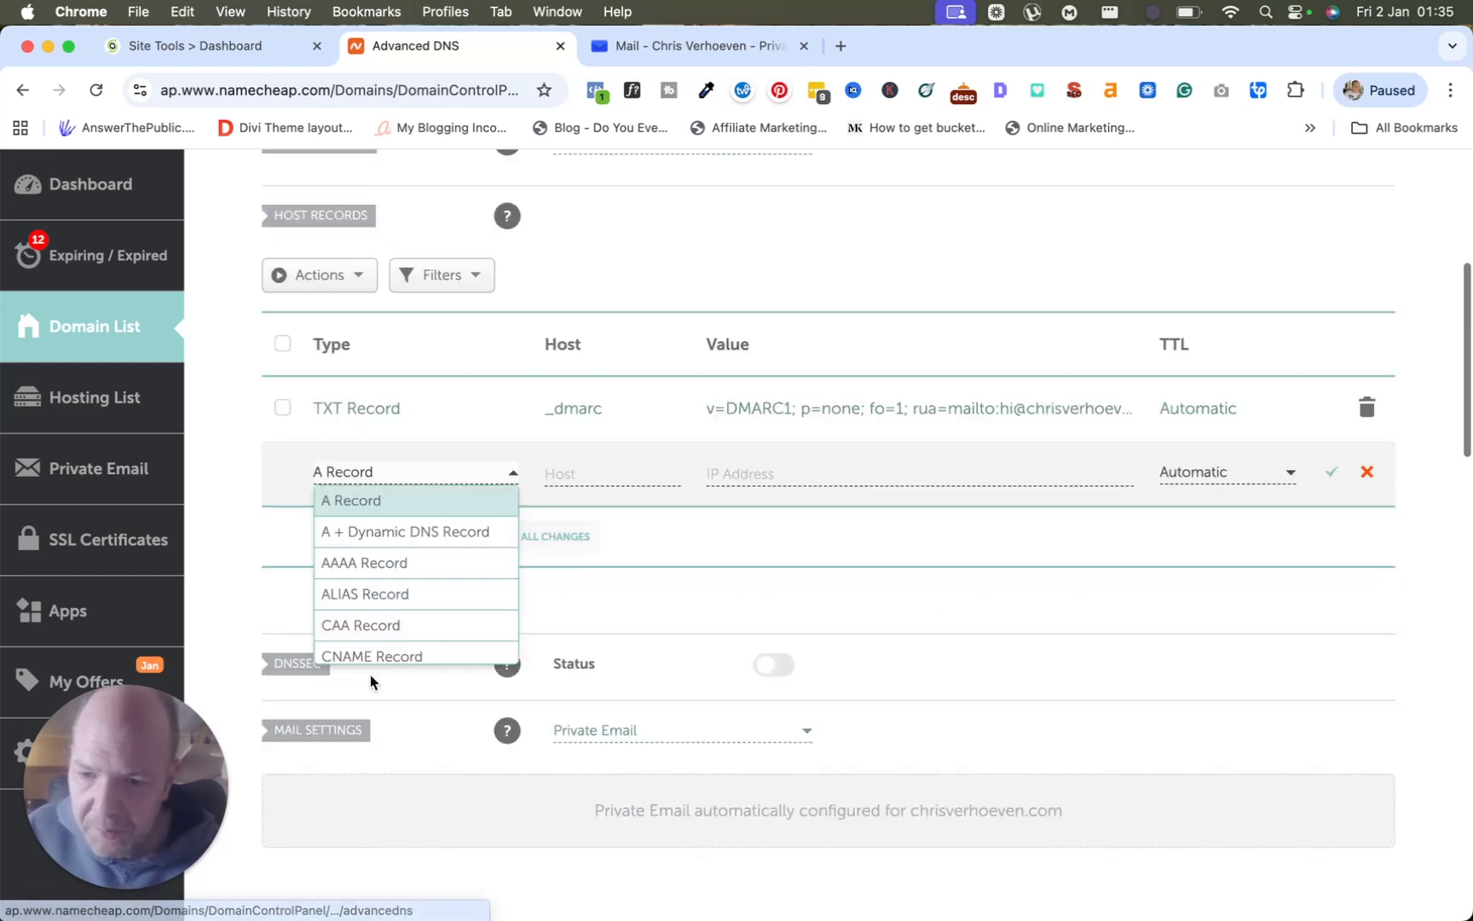
click(359, 506)
click(563, 471)
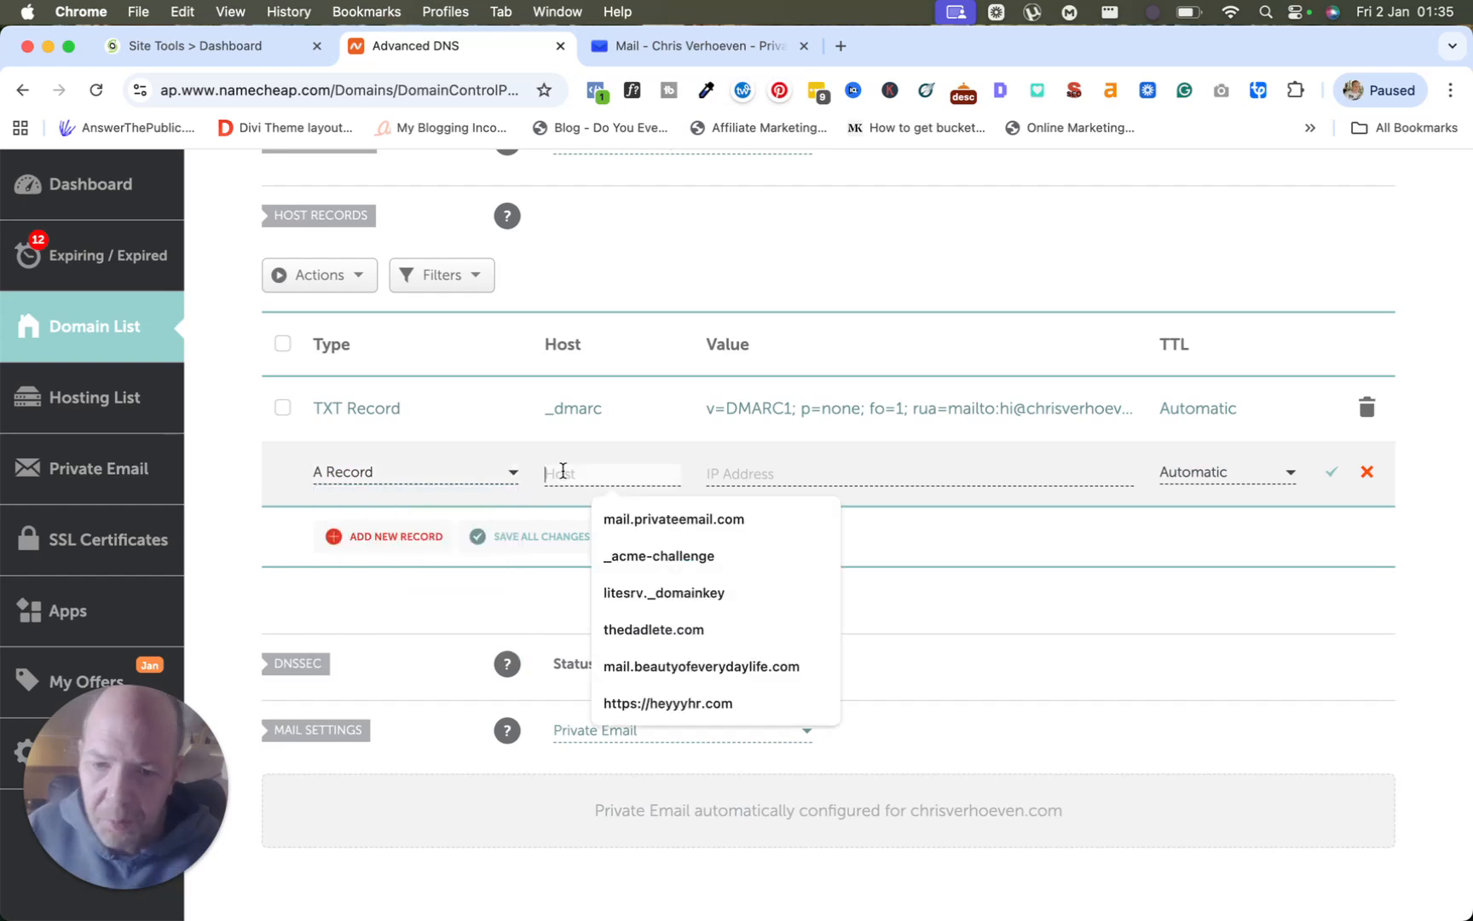
text(@)
key(Tab)
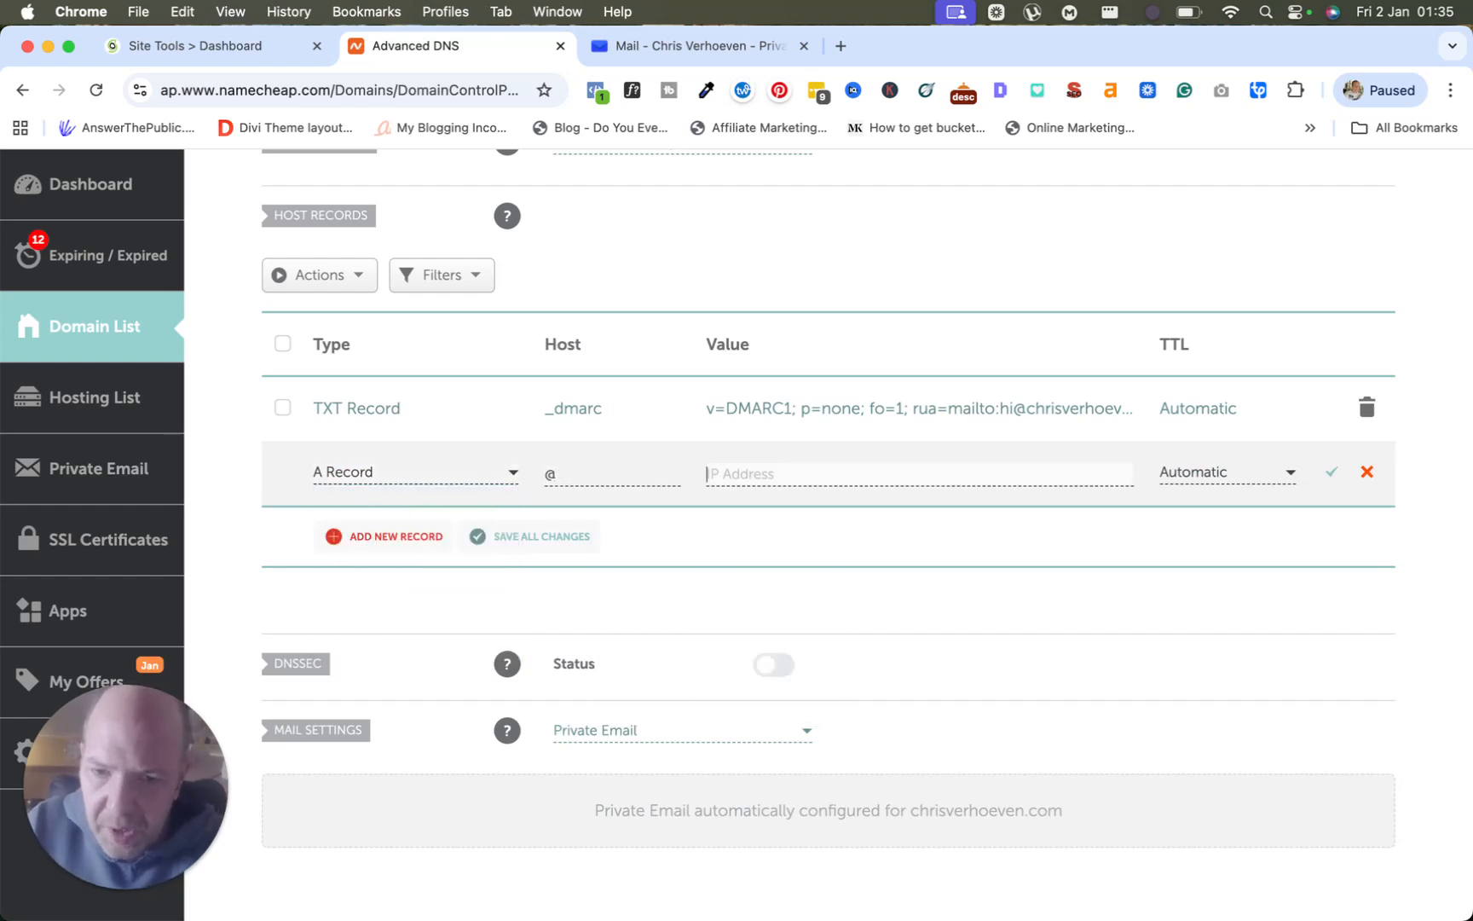
right_click(769, 475)
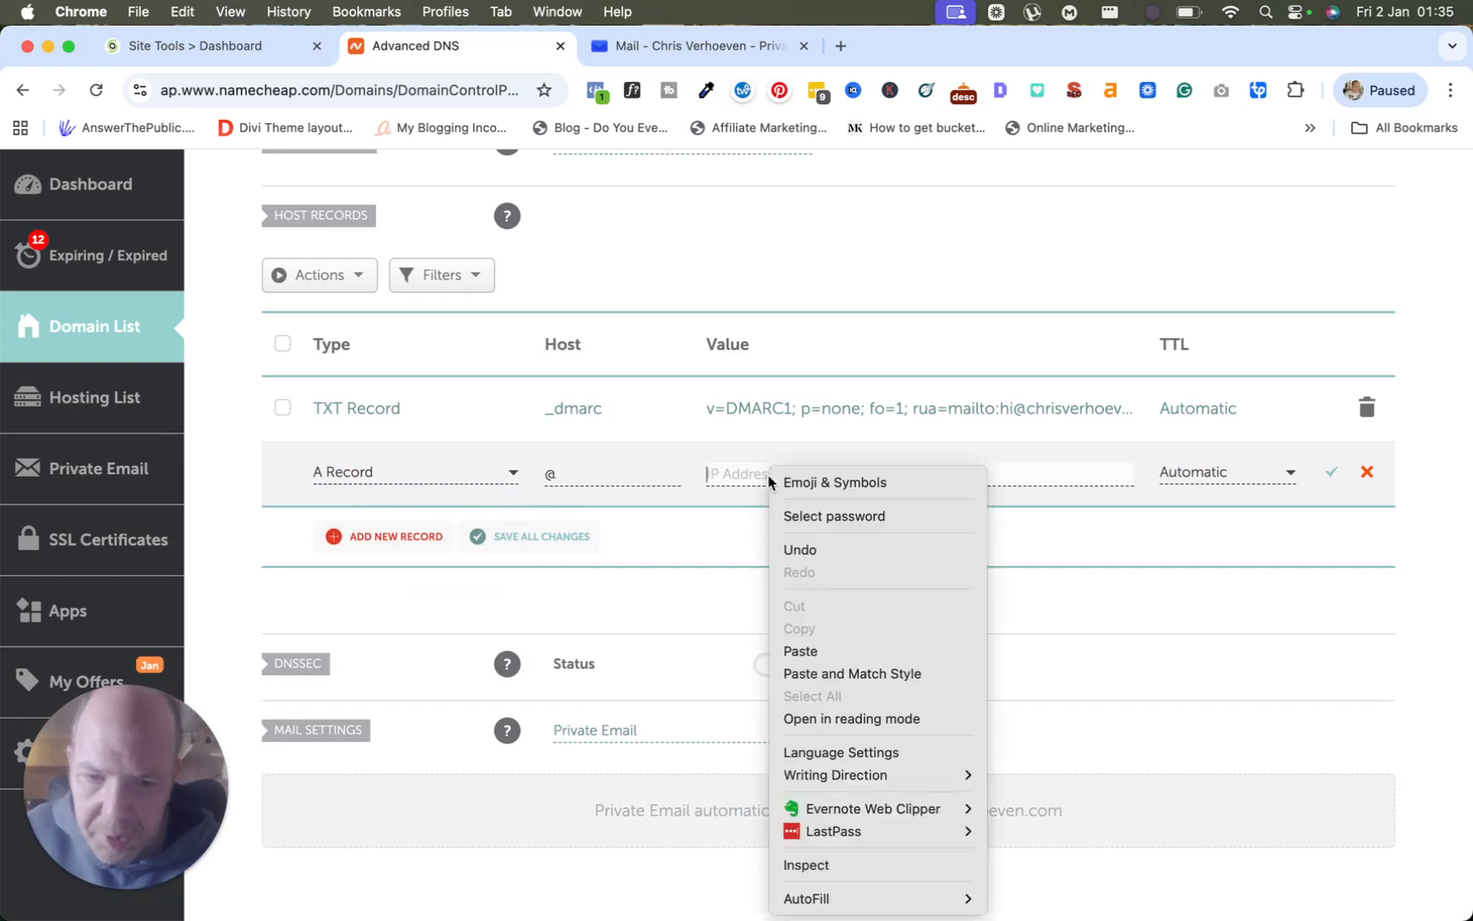
click(849, 652)
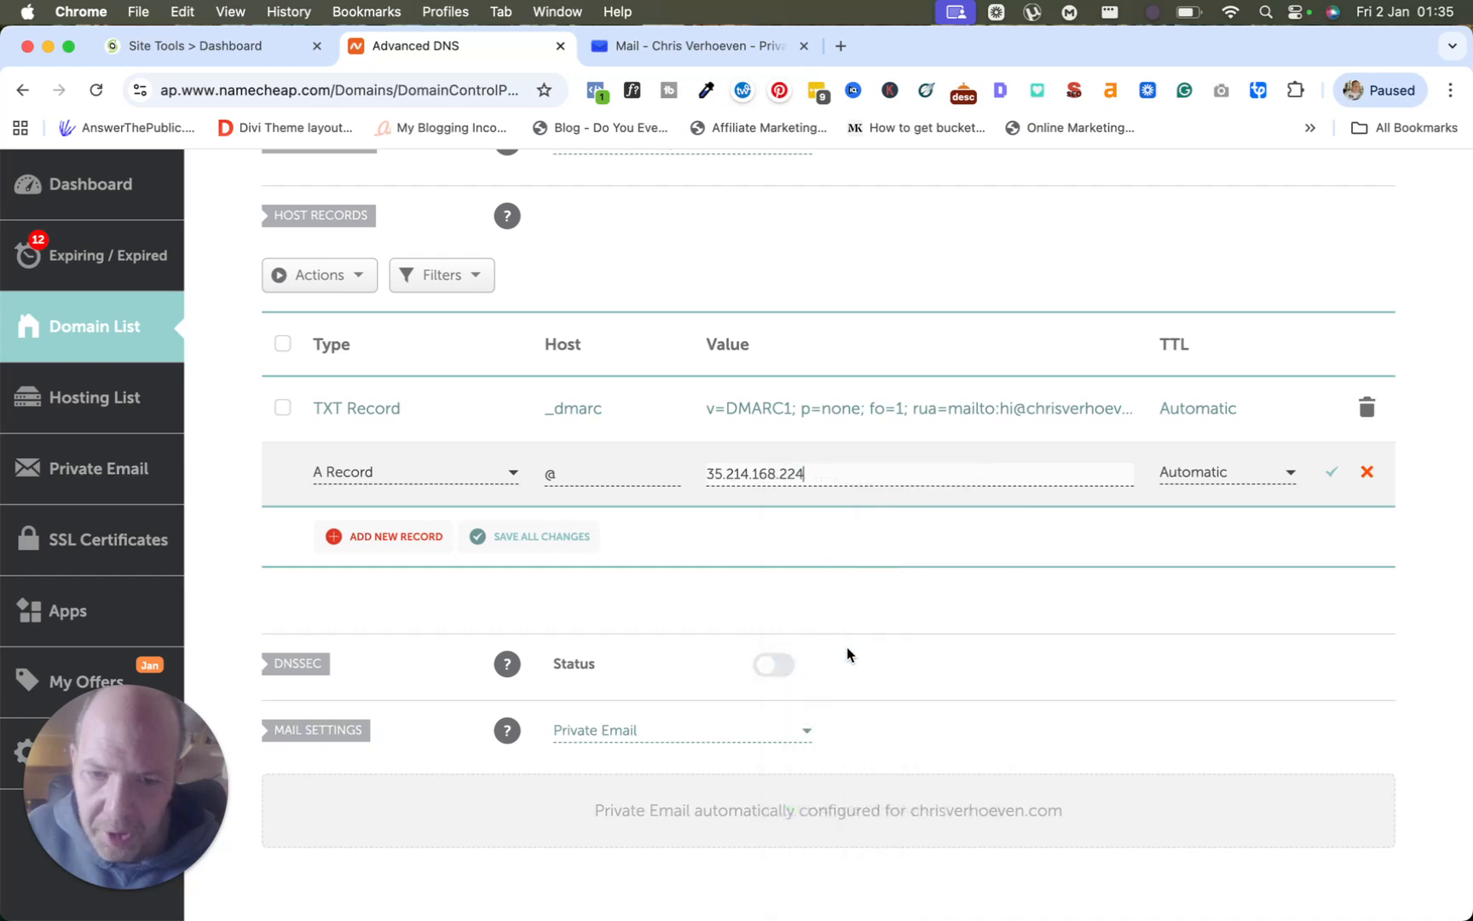
click(1212, 474)
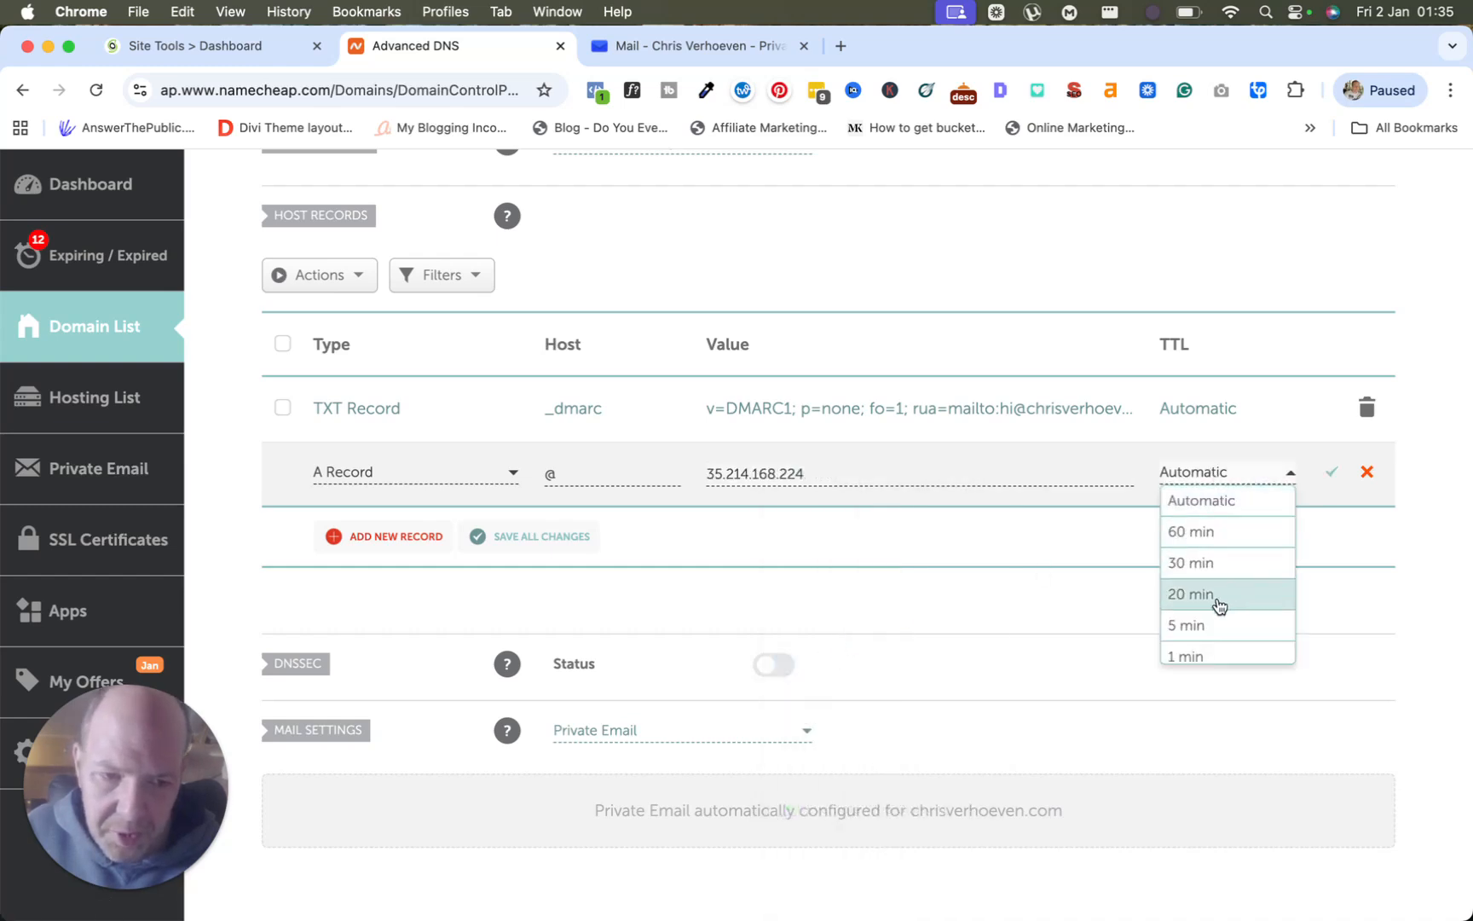
click(1201, 649)
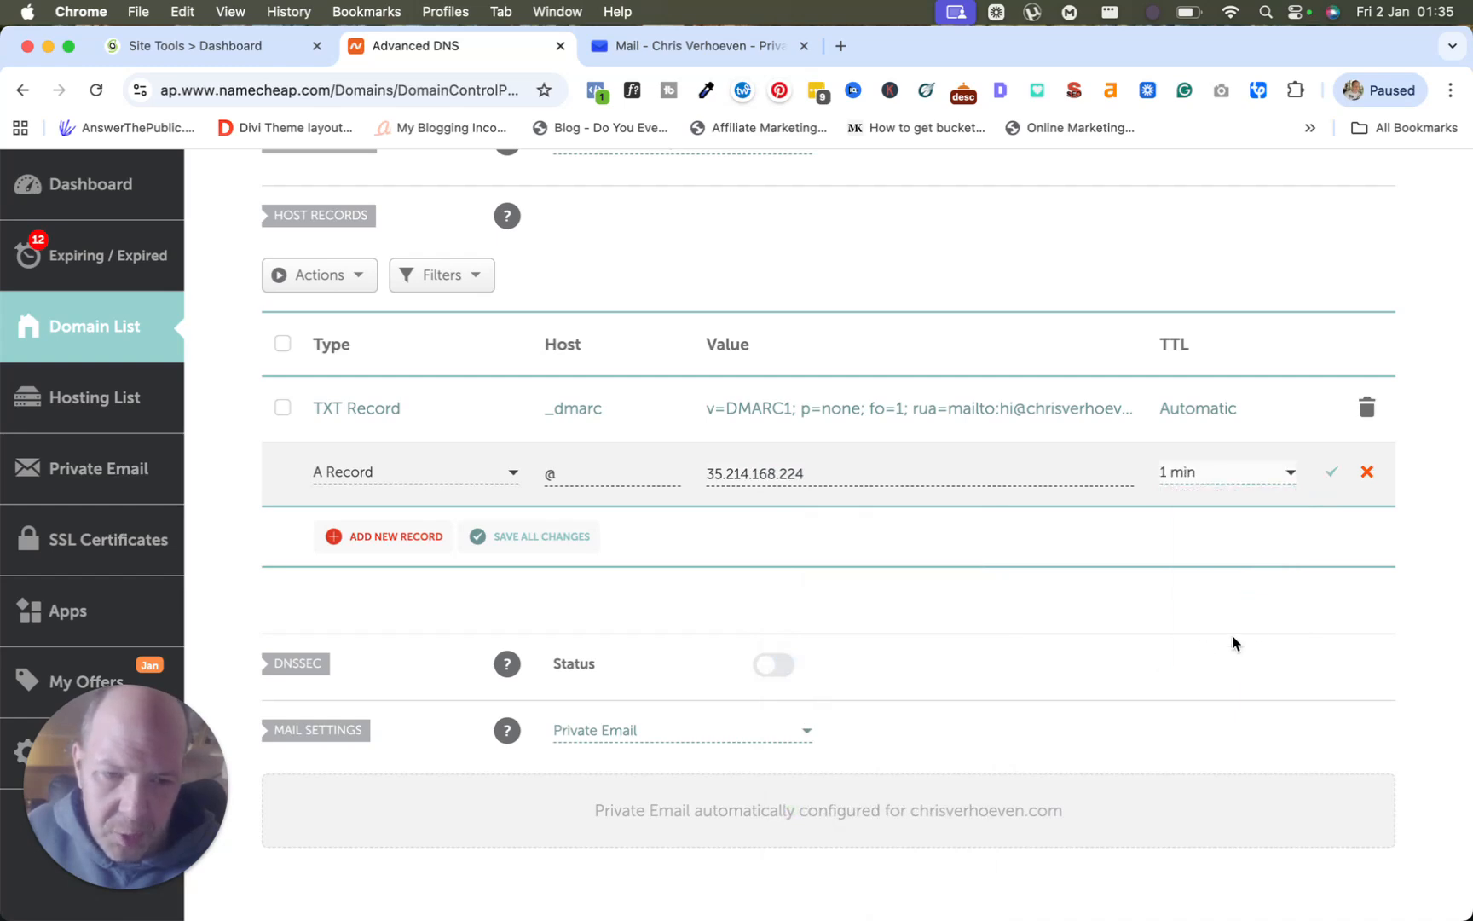
click(1333, 475)
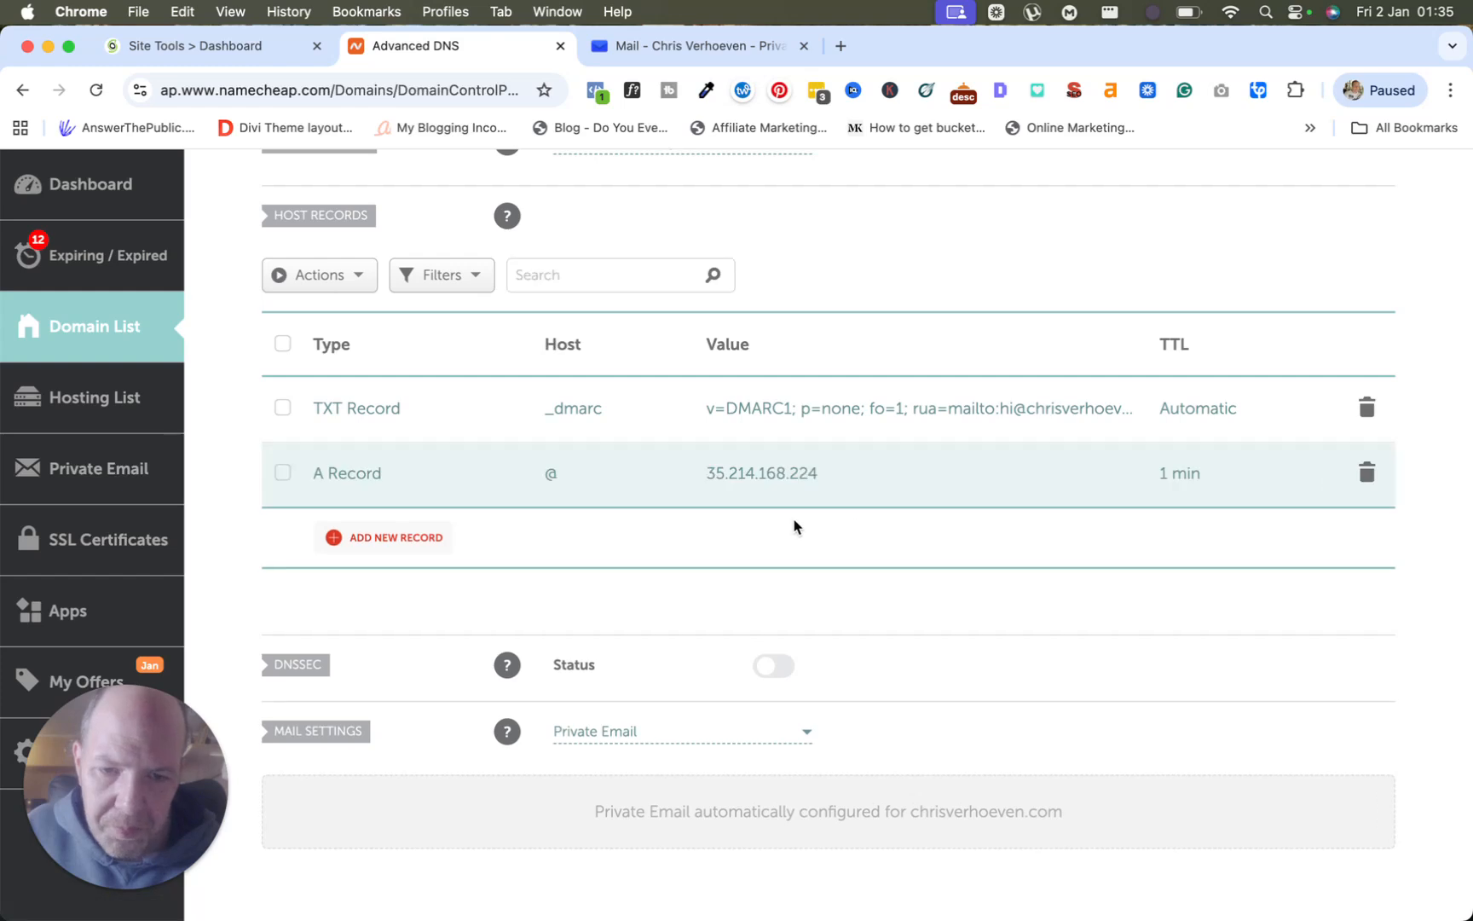
Start a new CNAME Record for host www targeting chrisverhoeven.com.
click(417, 538)
scroll(396, 584, down, 3)
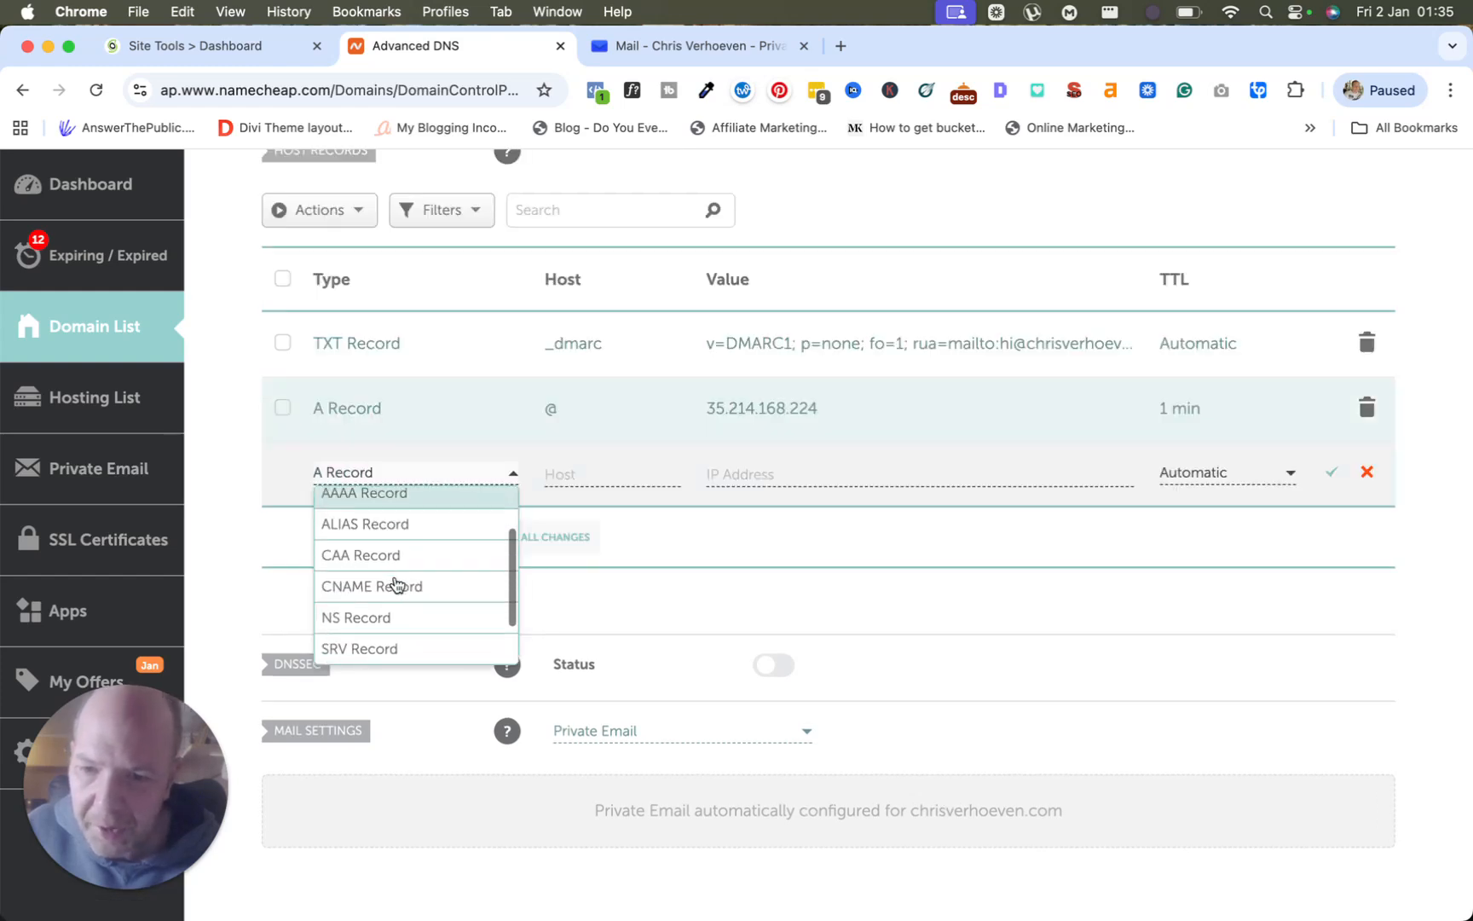
click(394, 587)
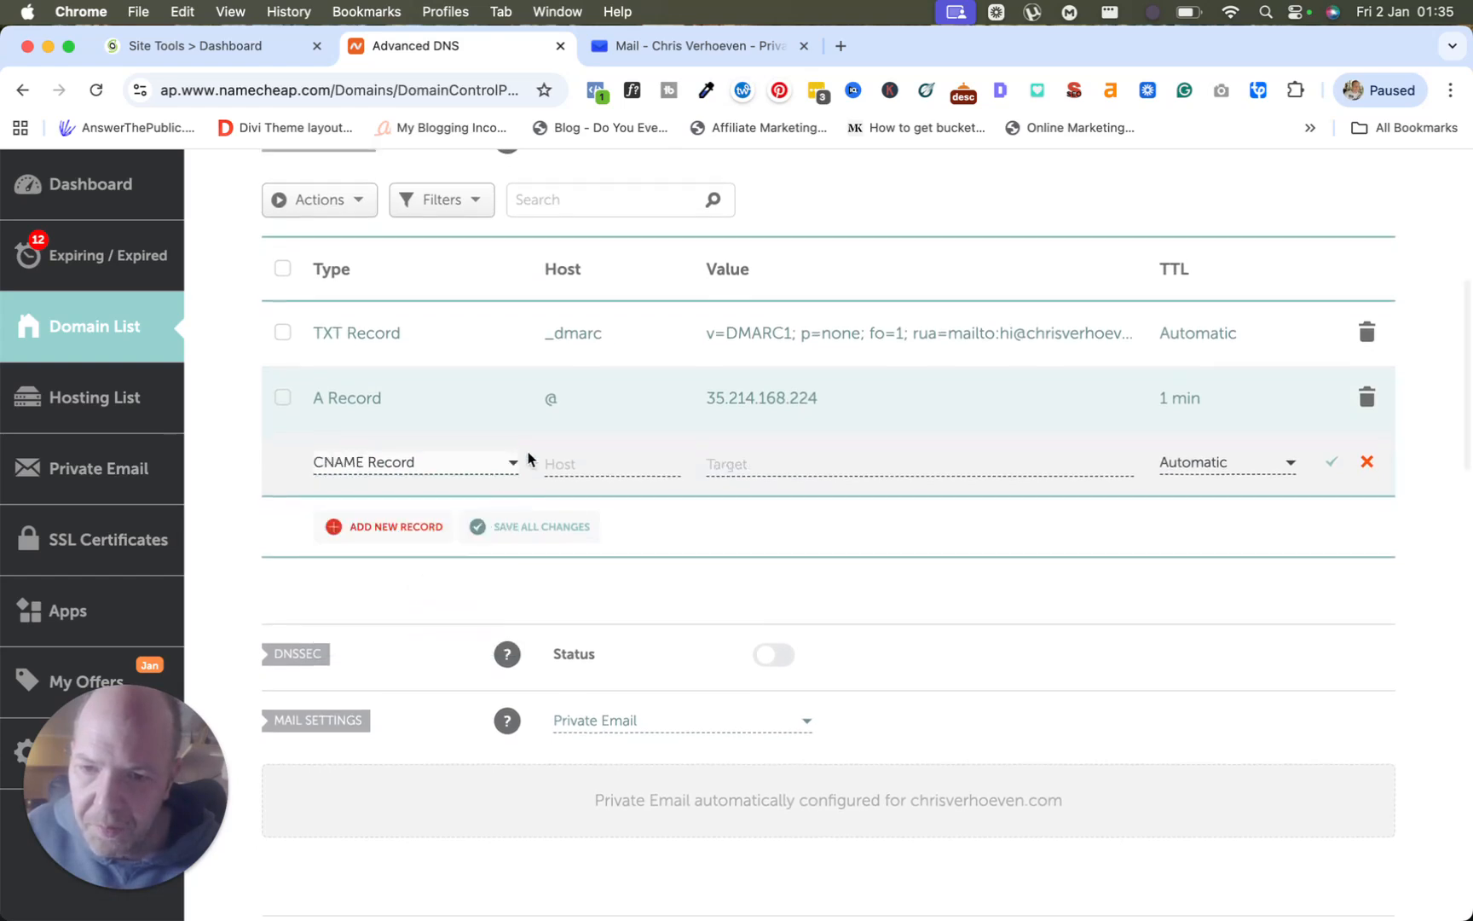
click(563, 461)
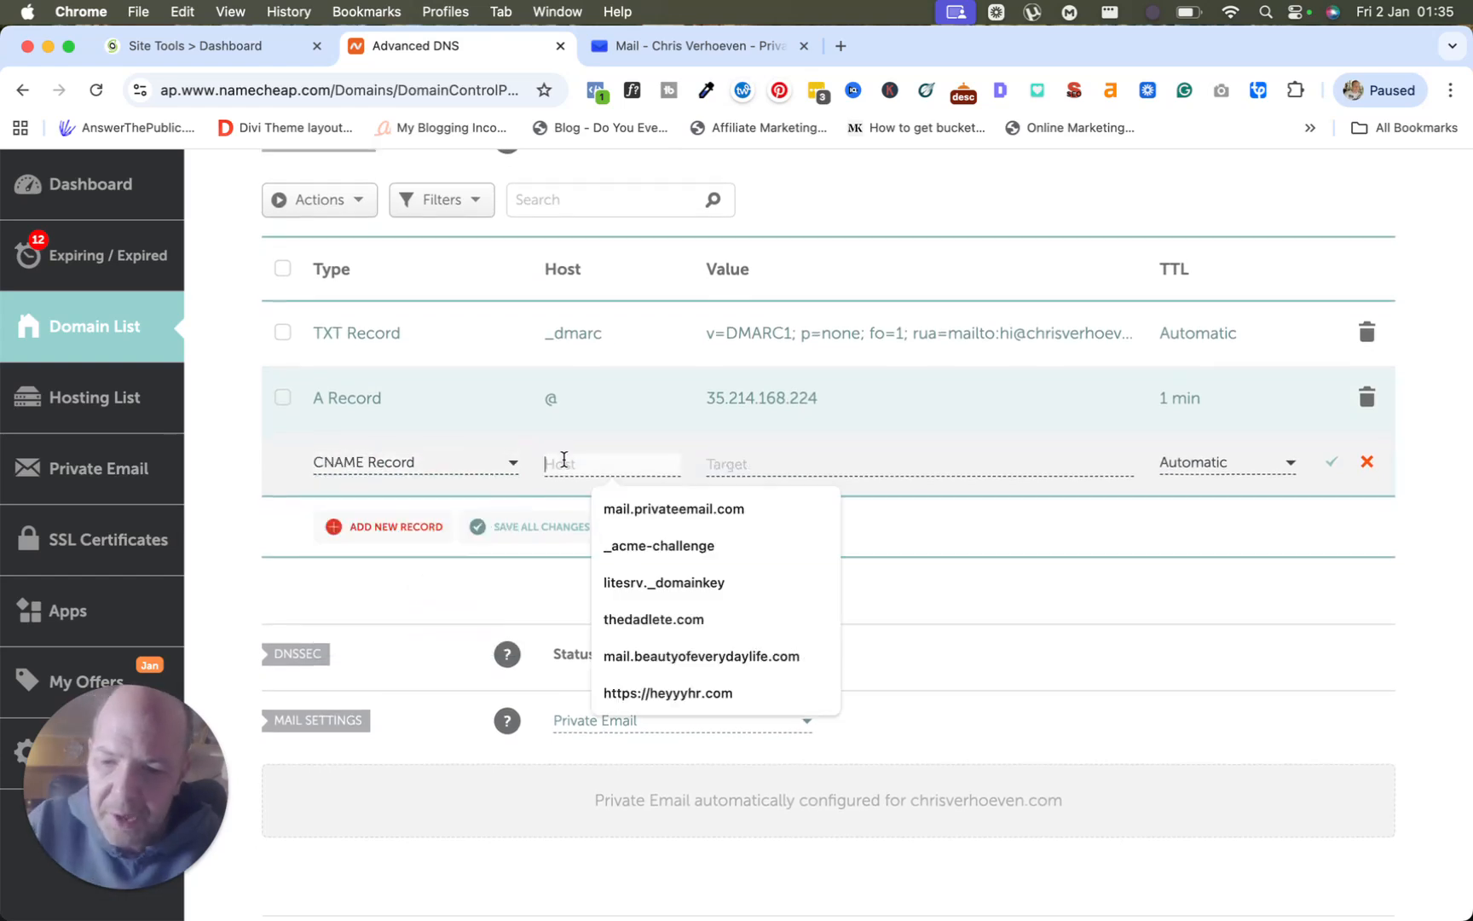
text(www)
key(Tab)
text(ch)
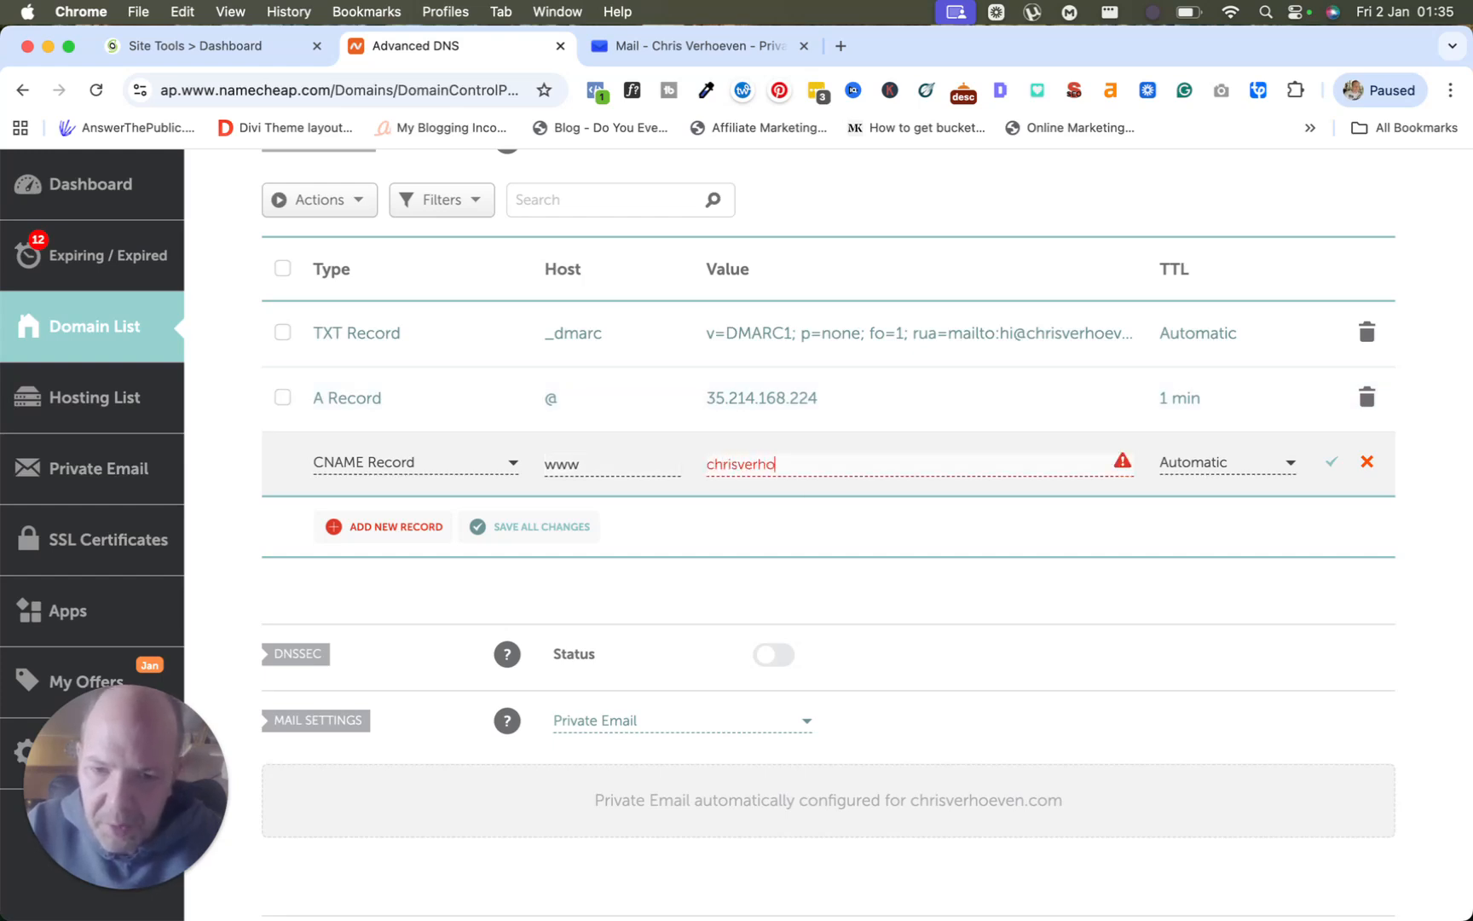
text(risverhoeven.com)
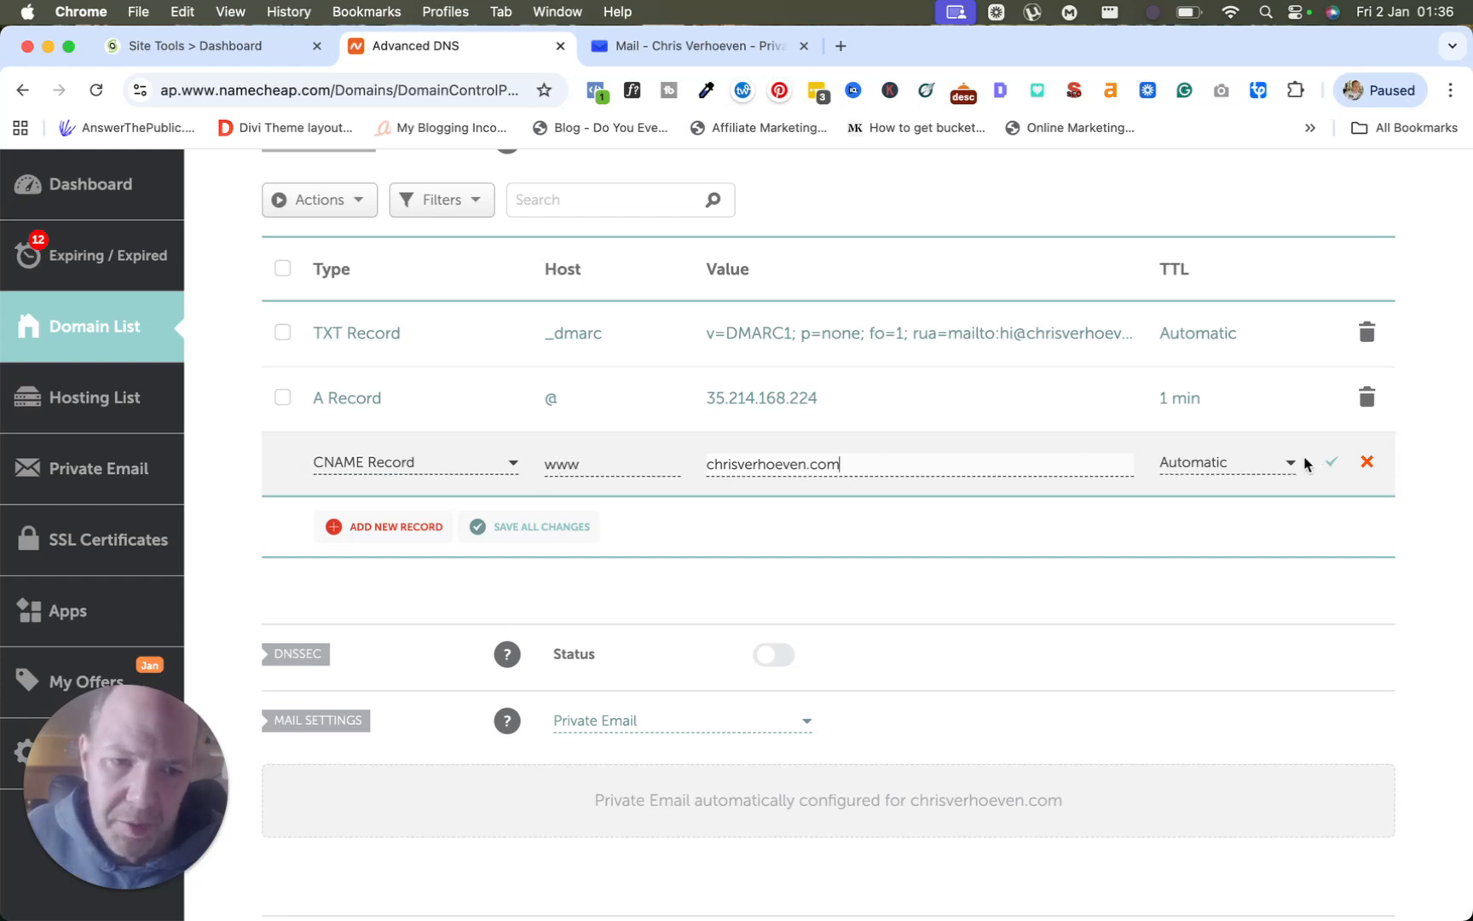
Give the CNAME a 1 min TTL, save it, and return to SiteGround's Site Tools dashboard.
click(1236, 463)
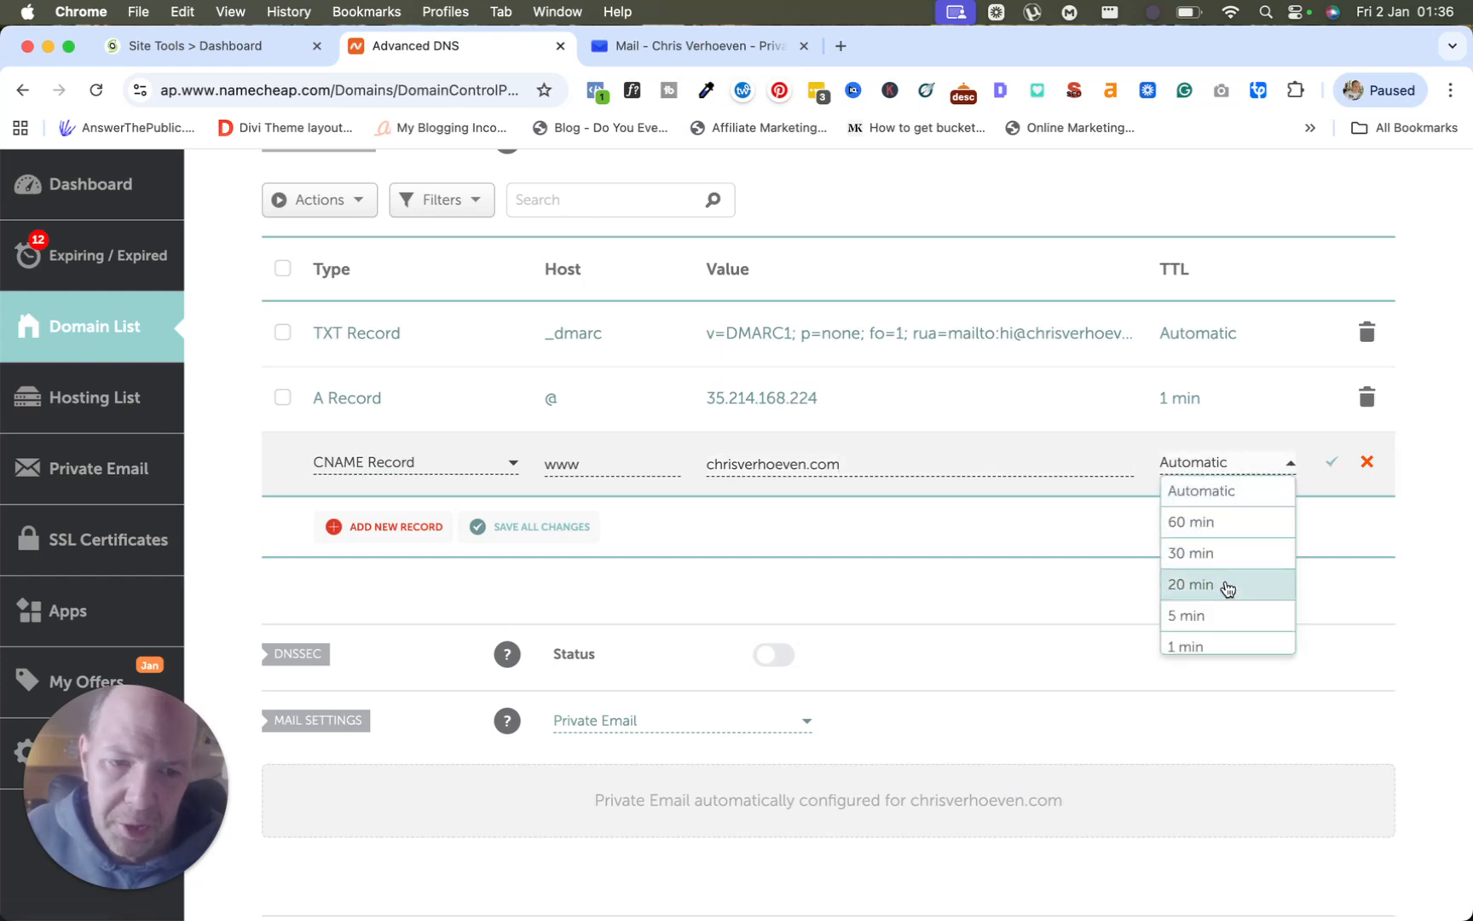
click(1208, 644)
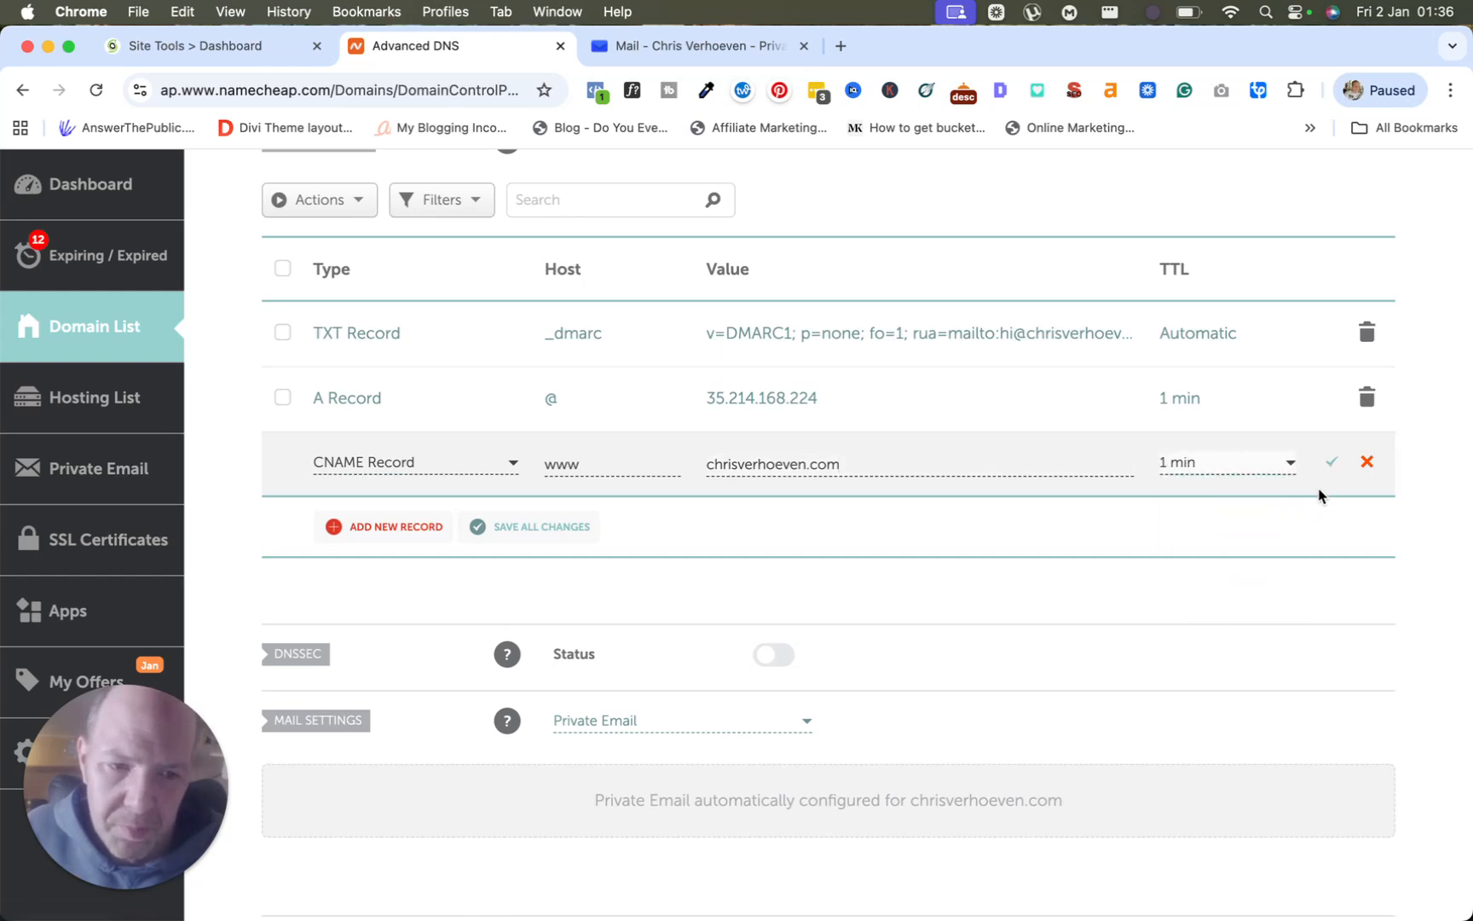
click(1329, 464)
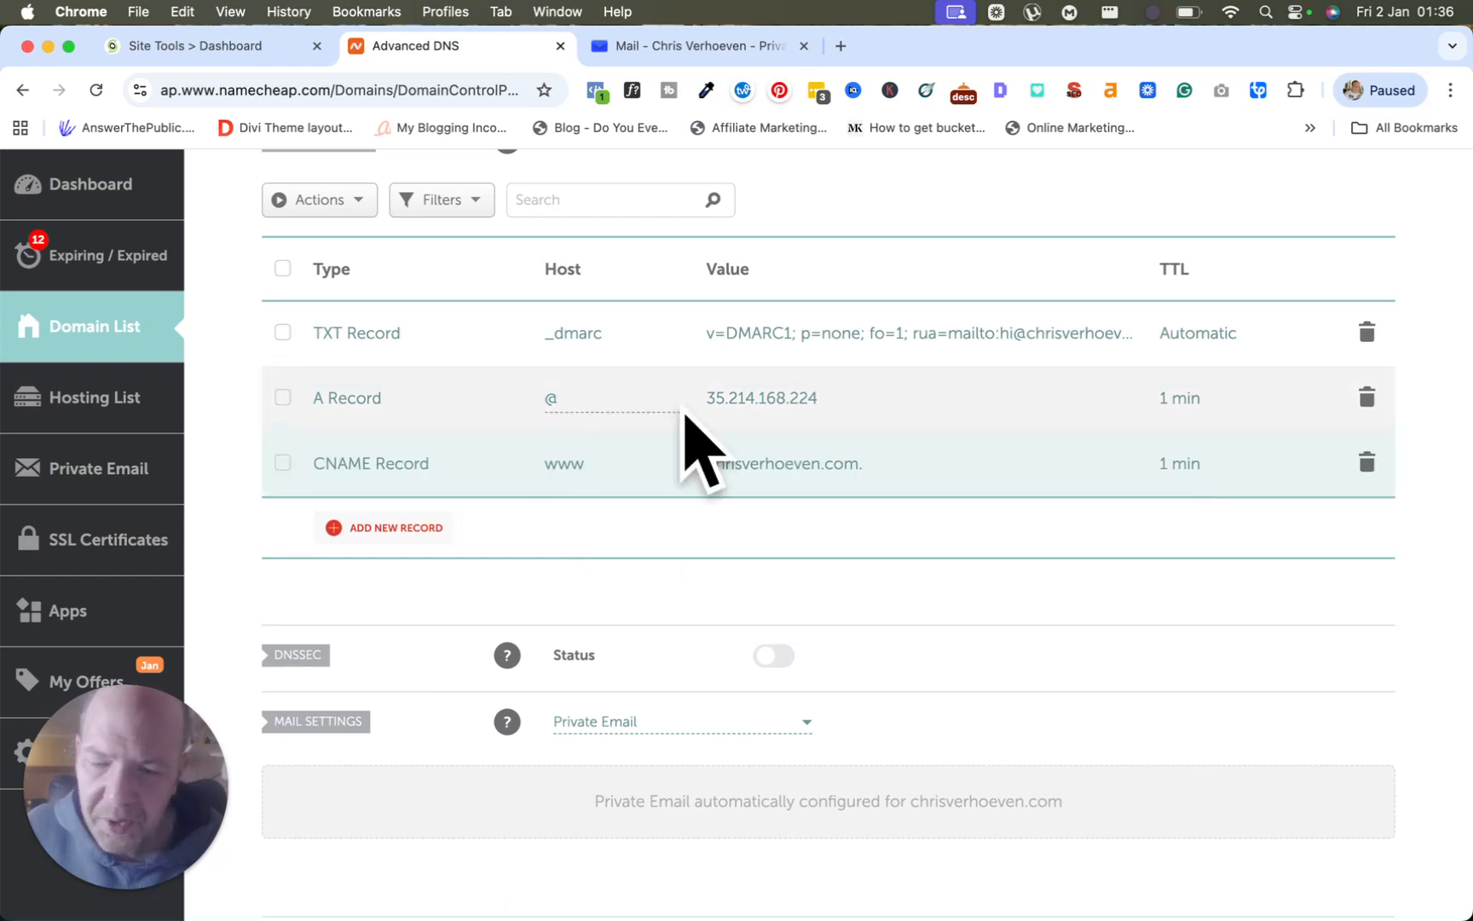
click(226, 49)
Leave Site Tools via Go To My Account and open the Websites list for chrisverhoeven.com.
scroll(623, 507, up, 10)
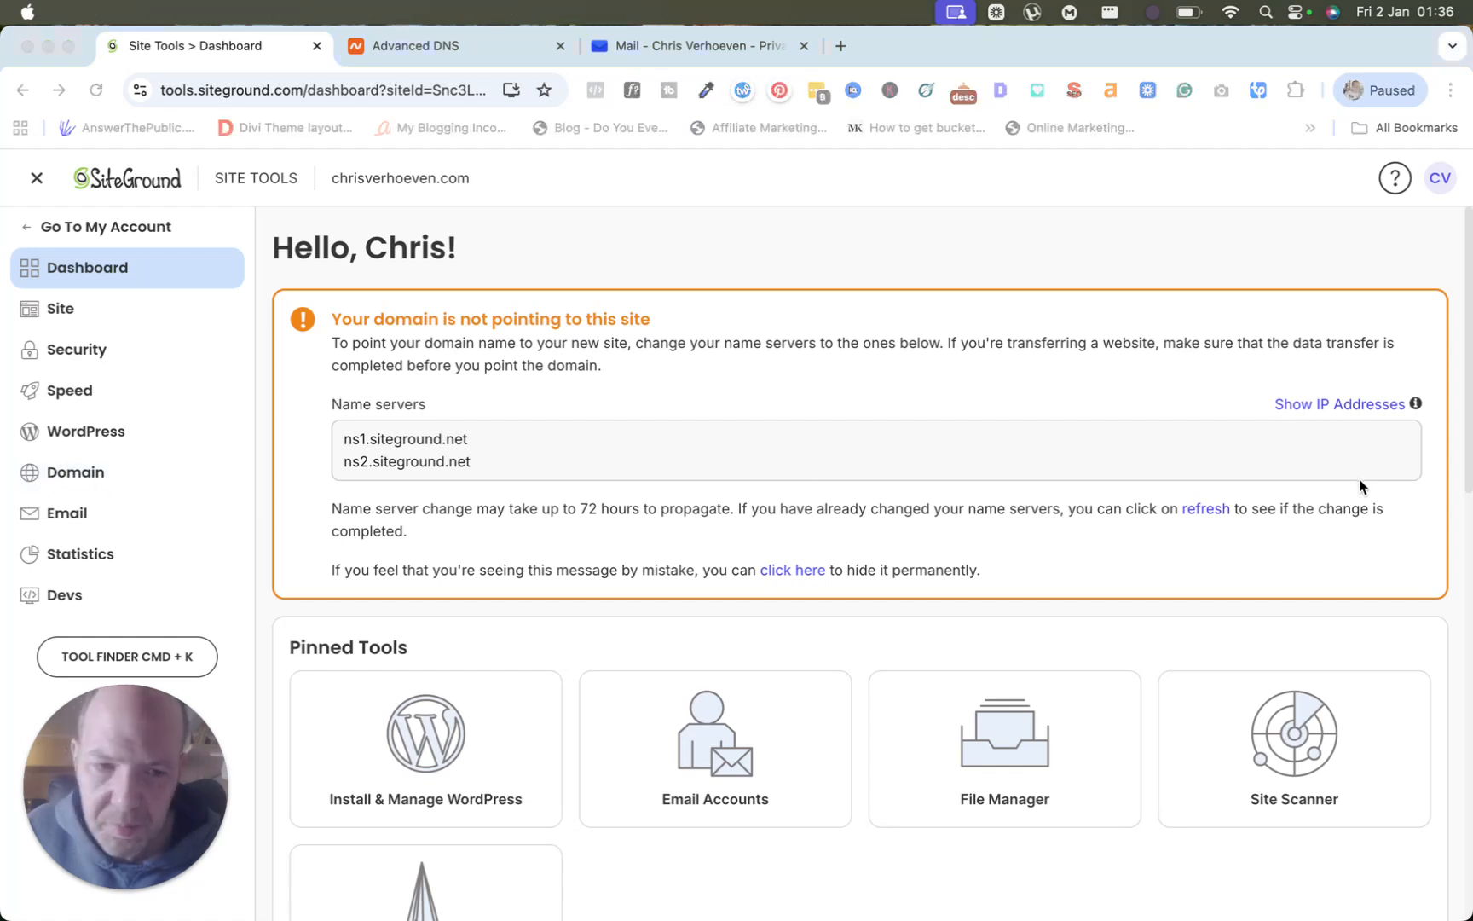
click(64, 307)
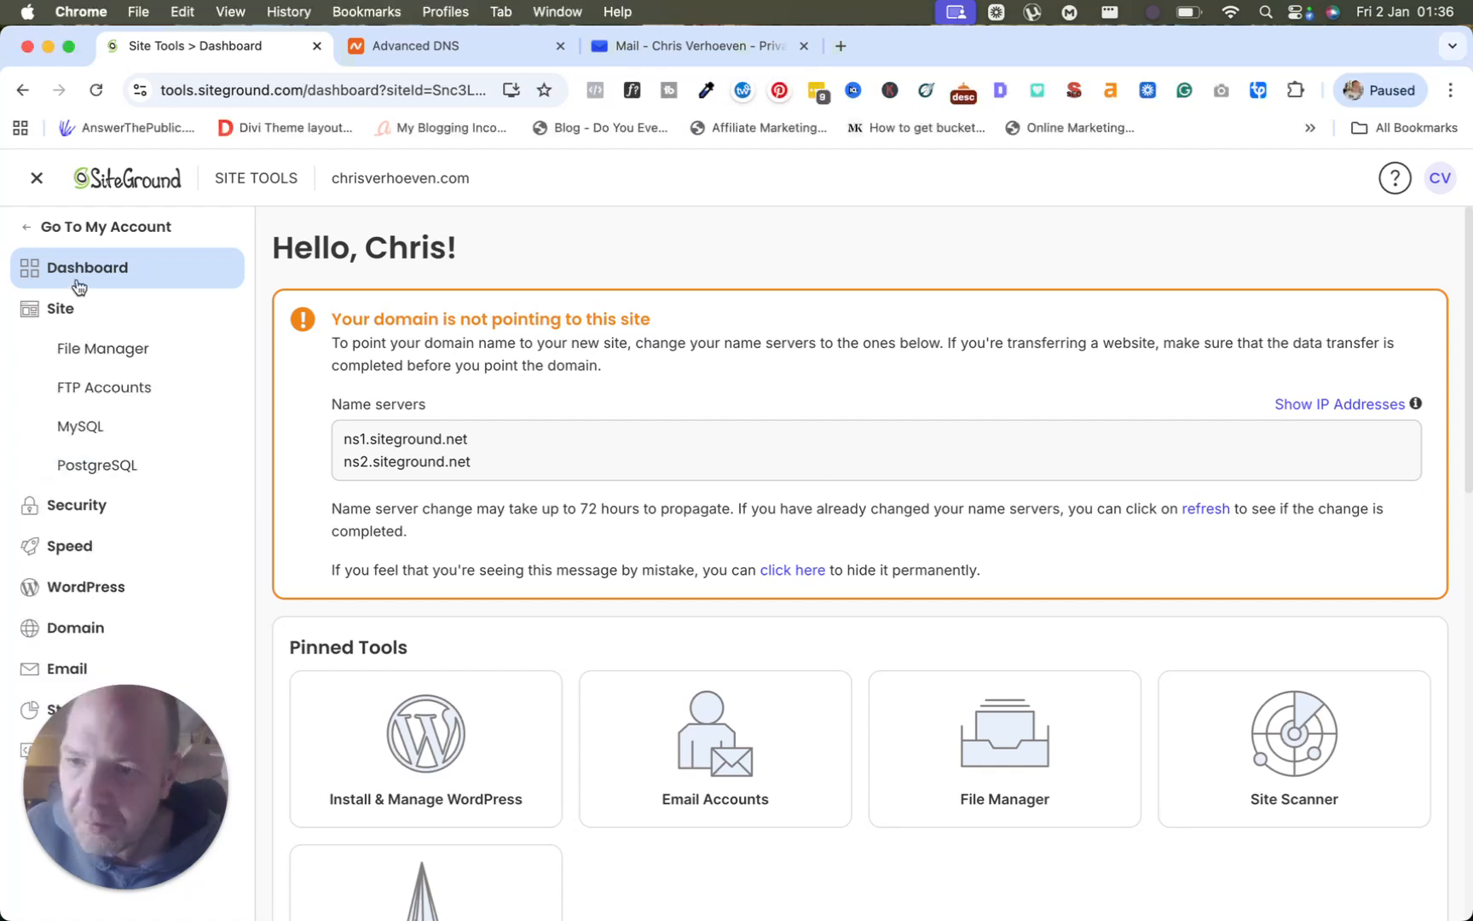
click(73, 227)
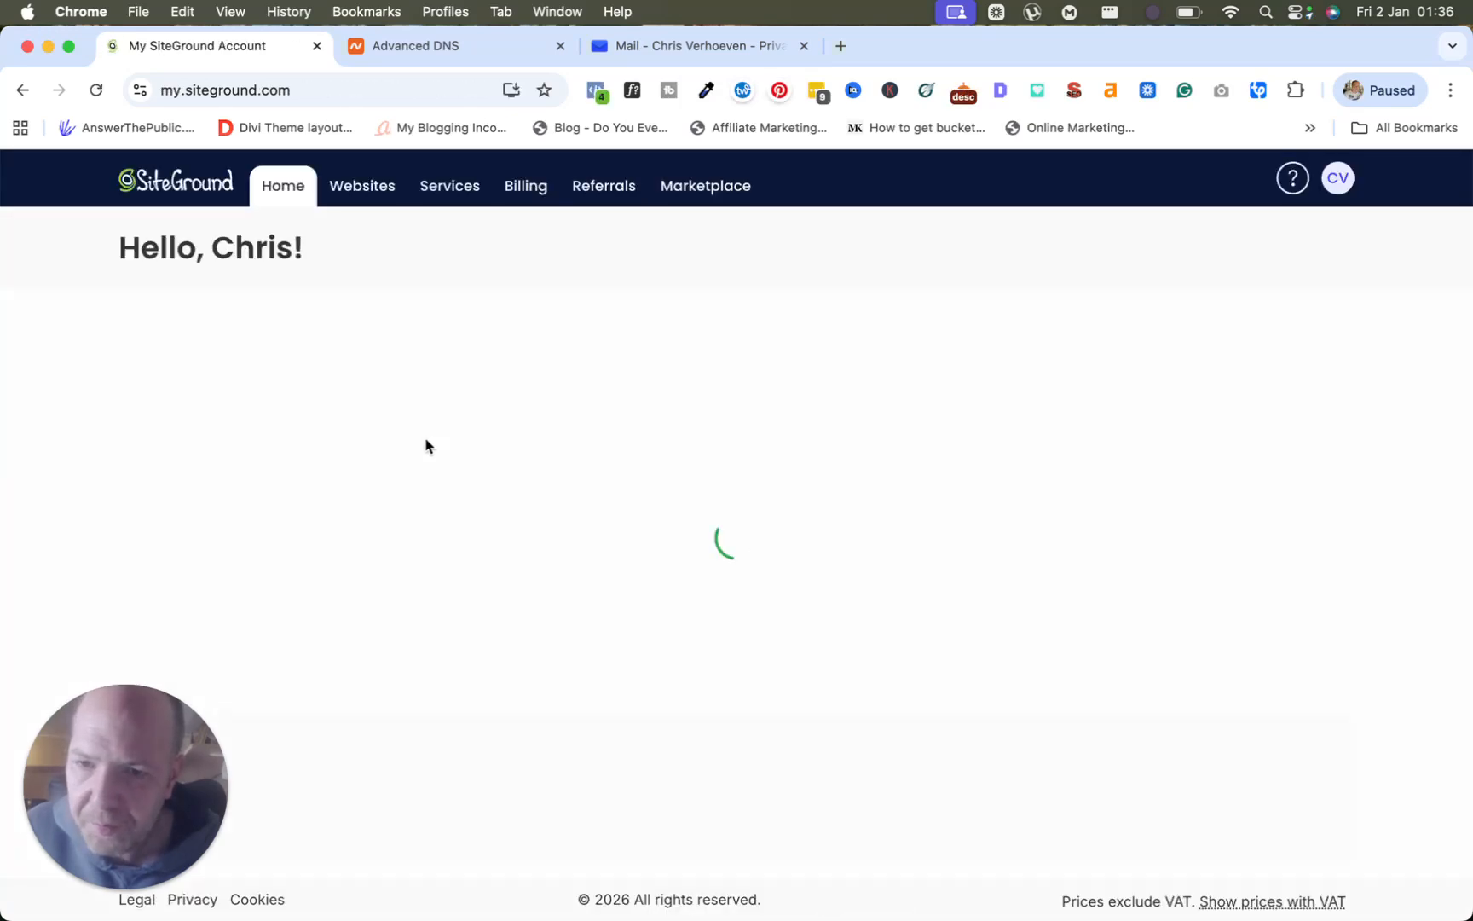
click(358, 189)
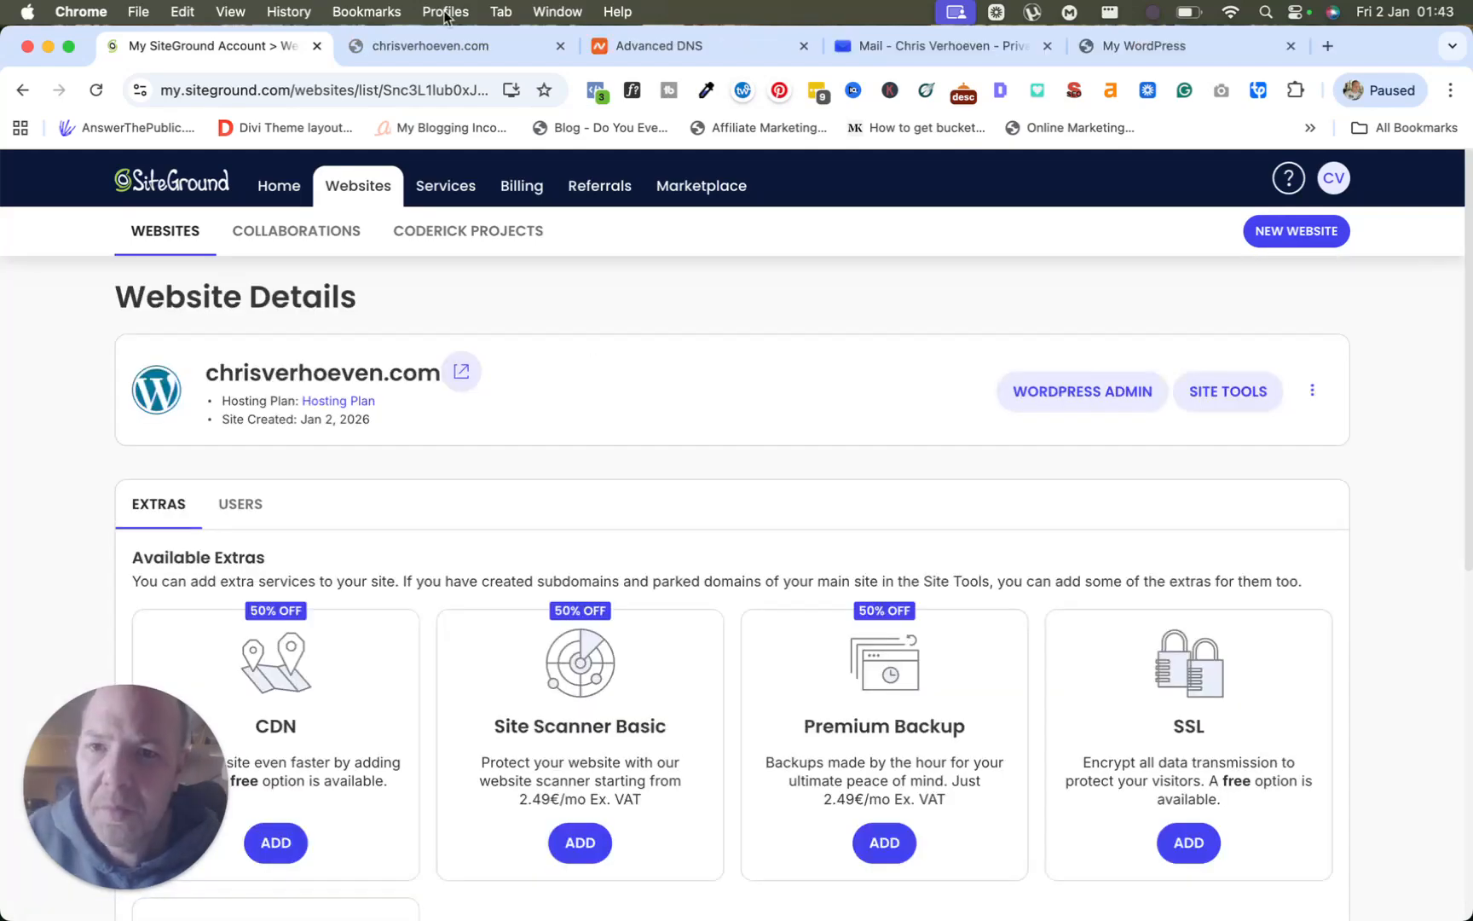
Close the stray tabs and view the live chrisverhoeven.com blog page in a new tab.
click(560, 46)
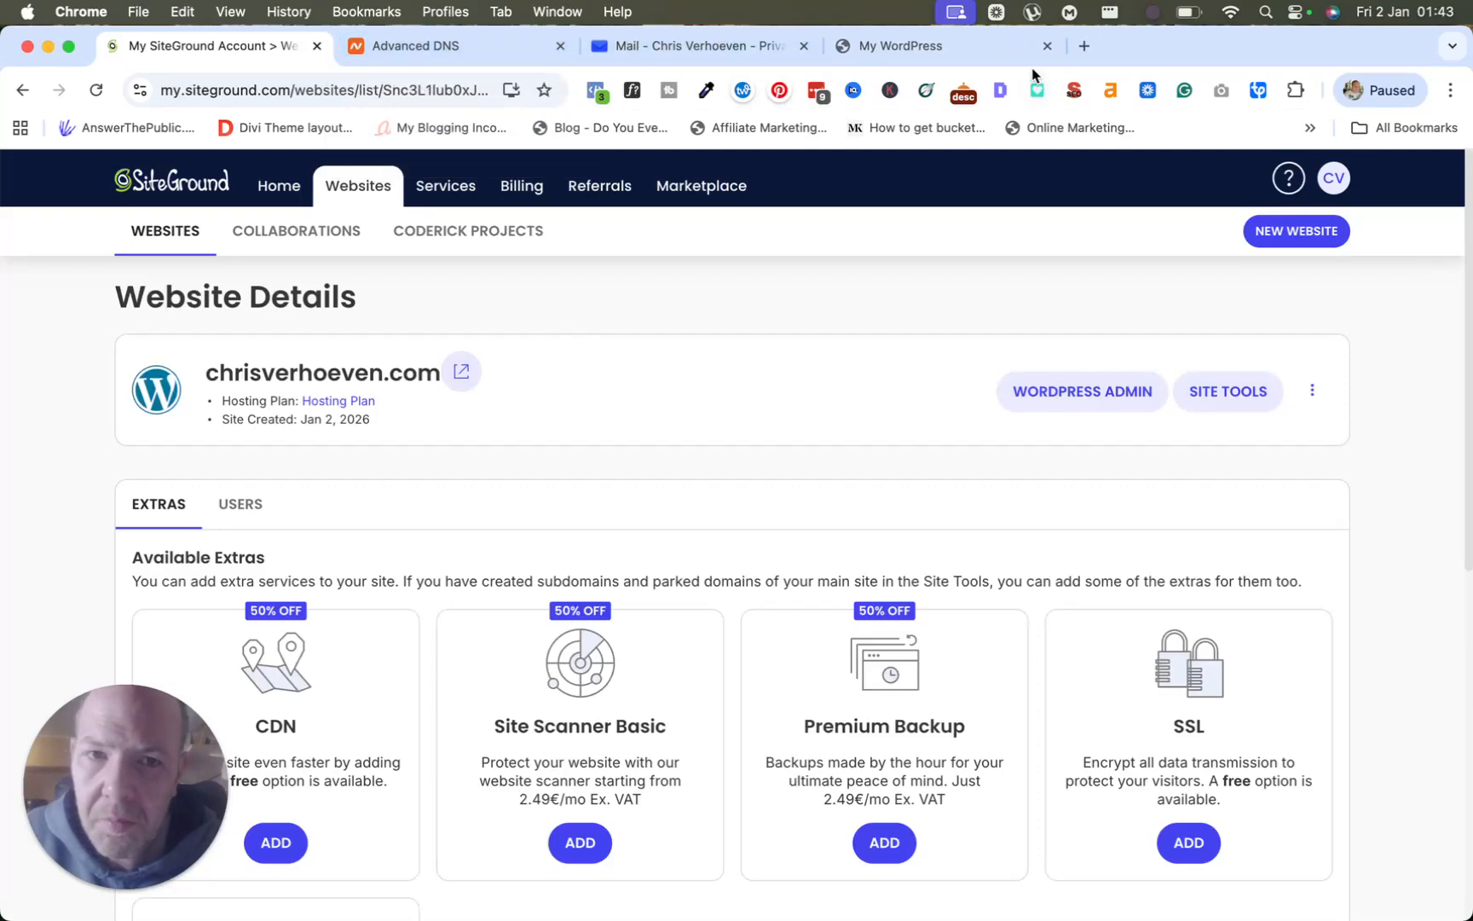
click(1047, 46)
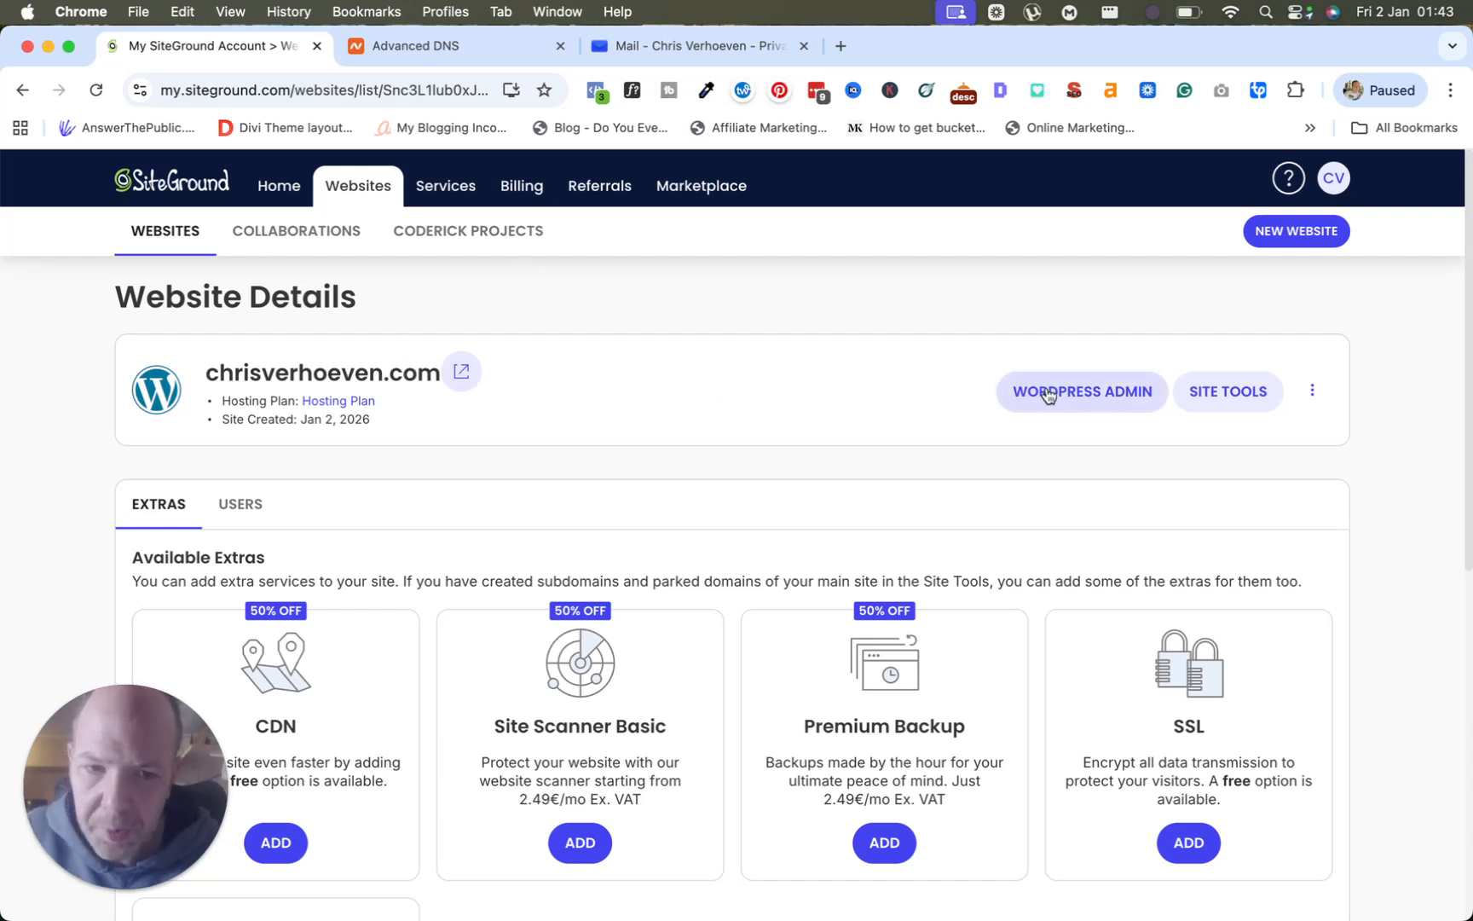
click(465, 373)
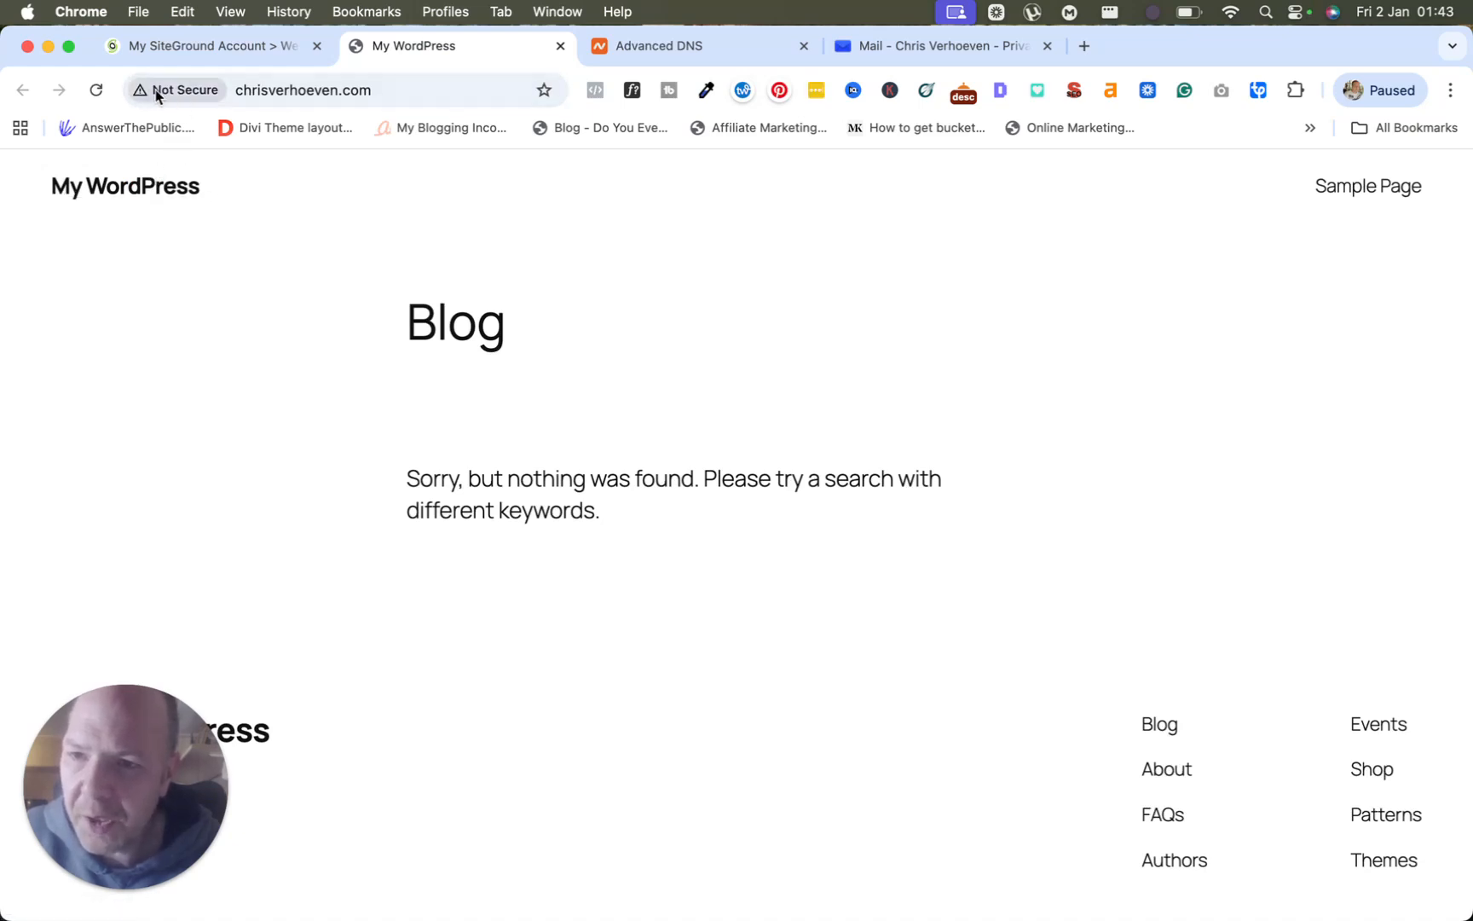
click(190, 54)
click(367, 46)
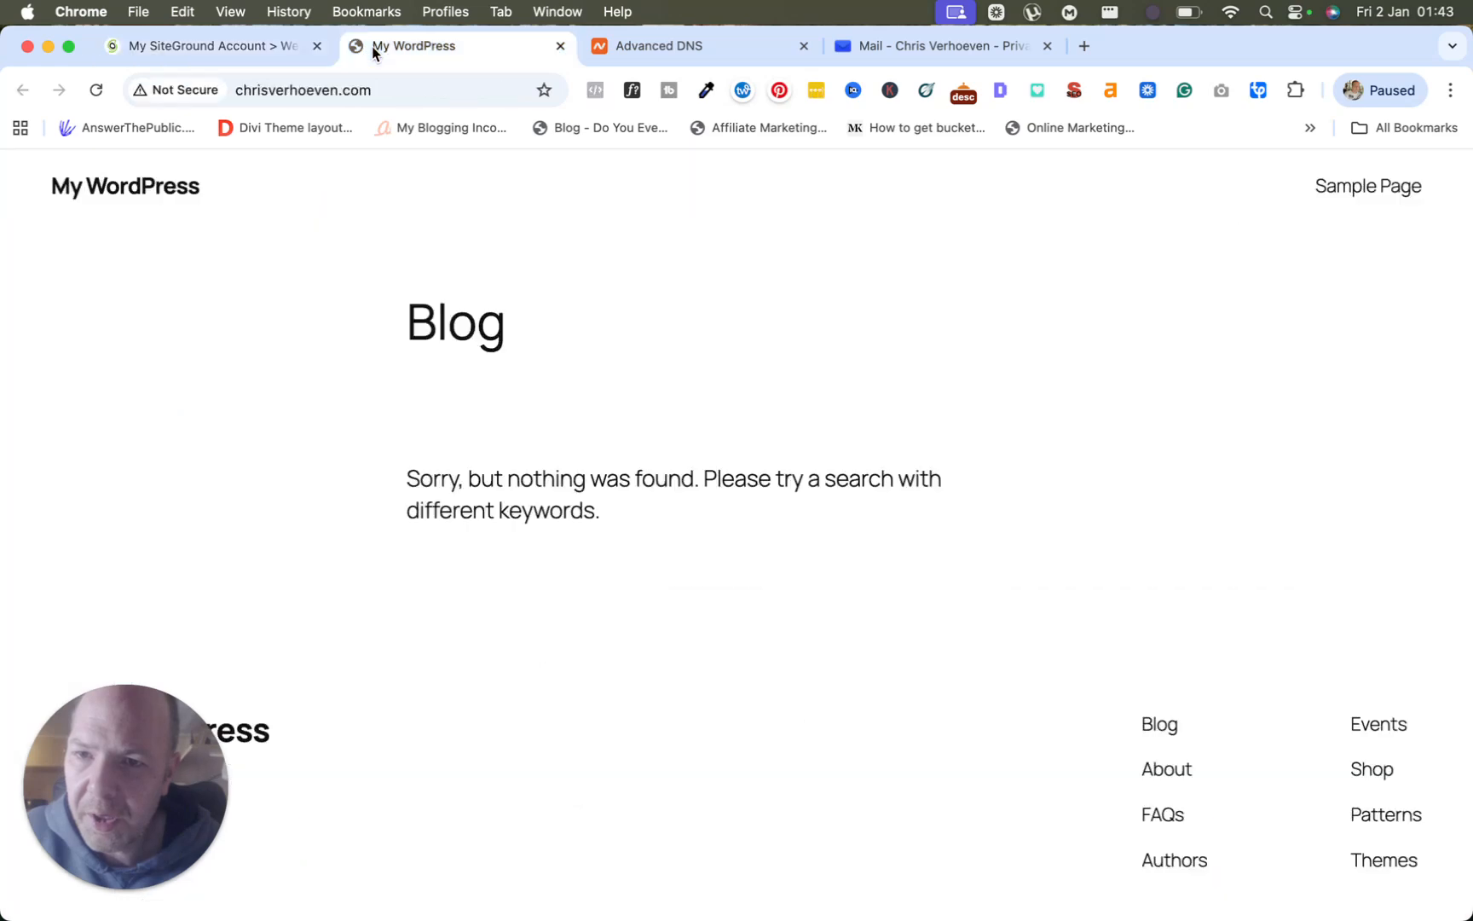
Return to Website Details and open Site Tools for chrisverhoeven.com.
click(196, 53)
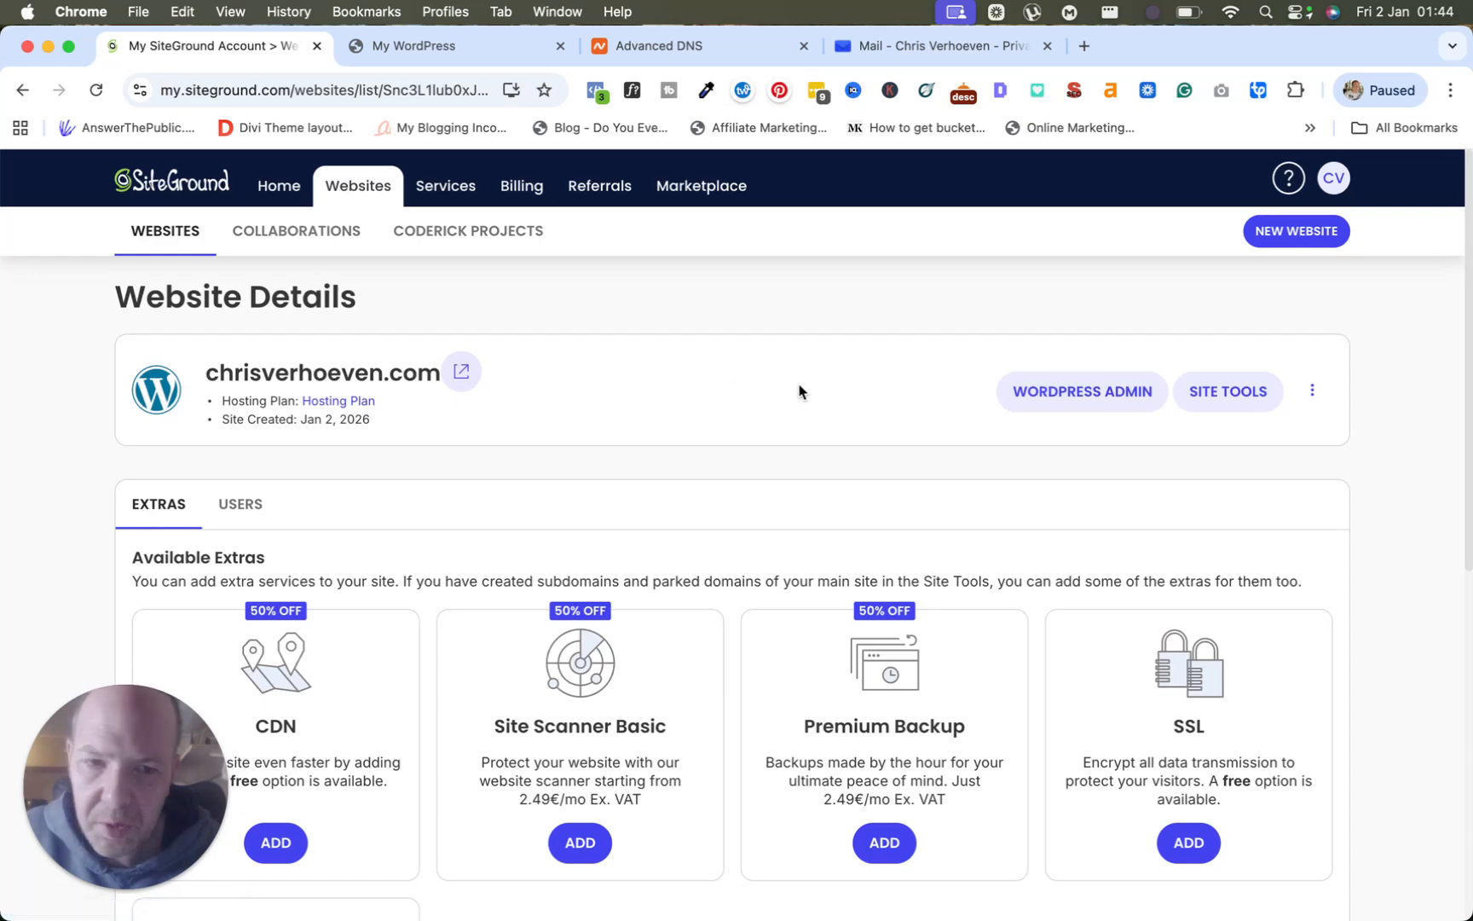
click(1189, 393)
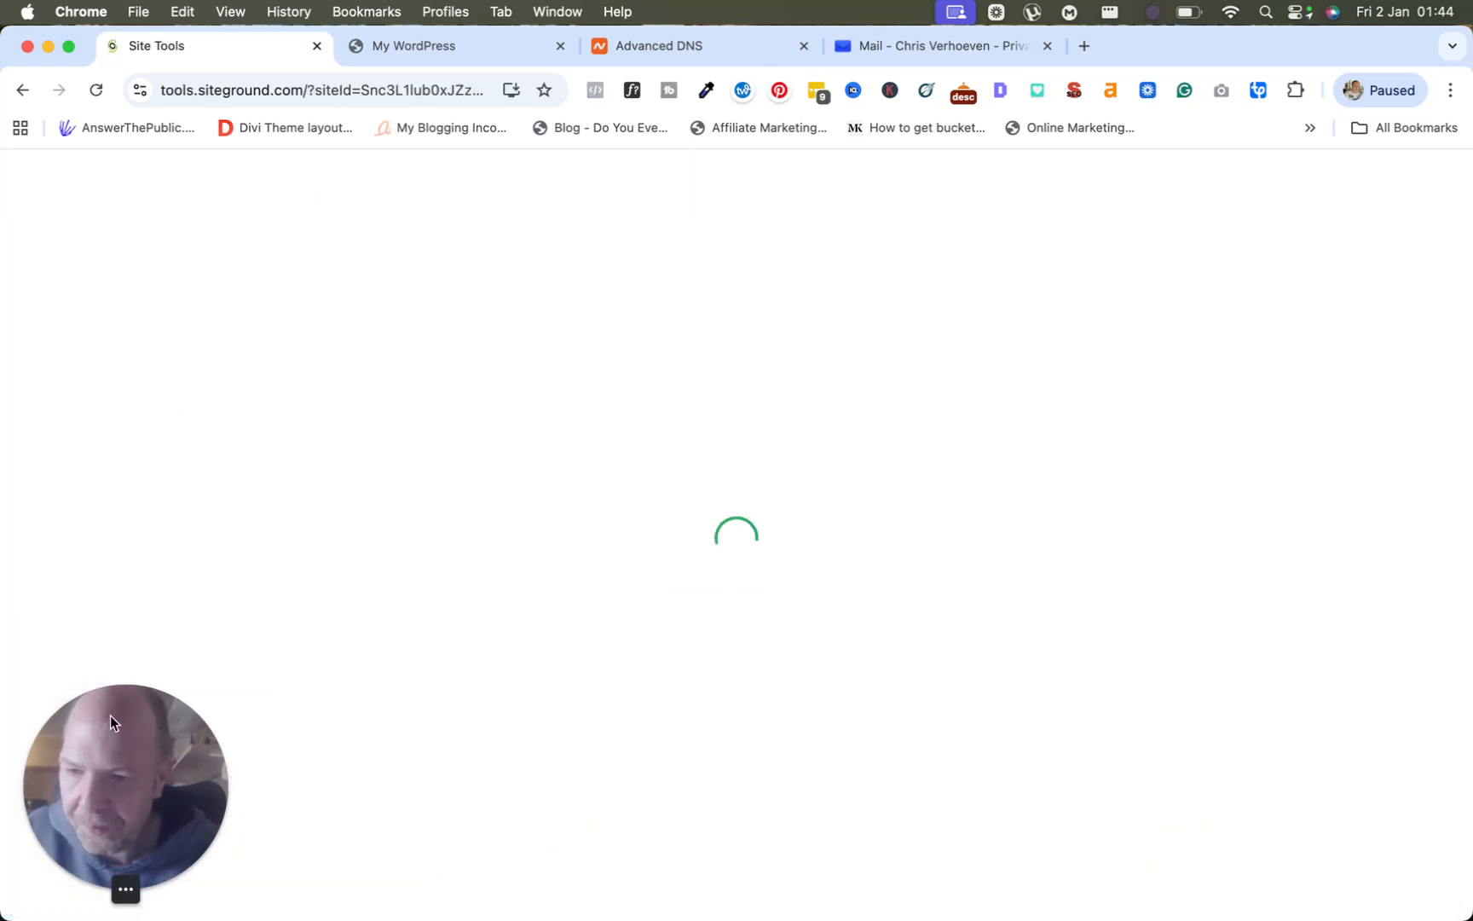
drag(110, 714, 1357, 690)
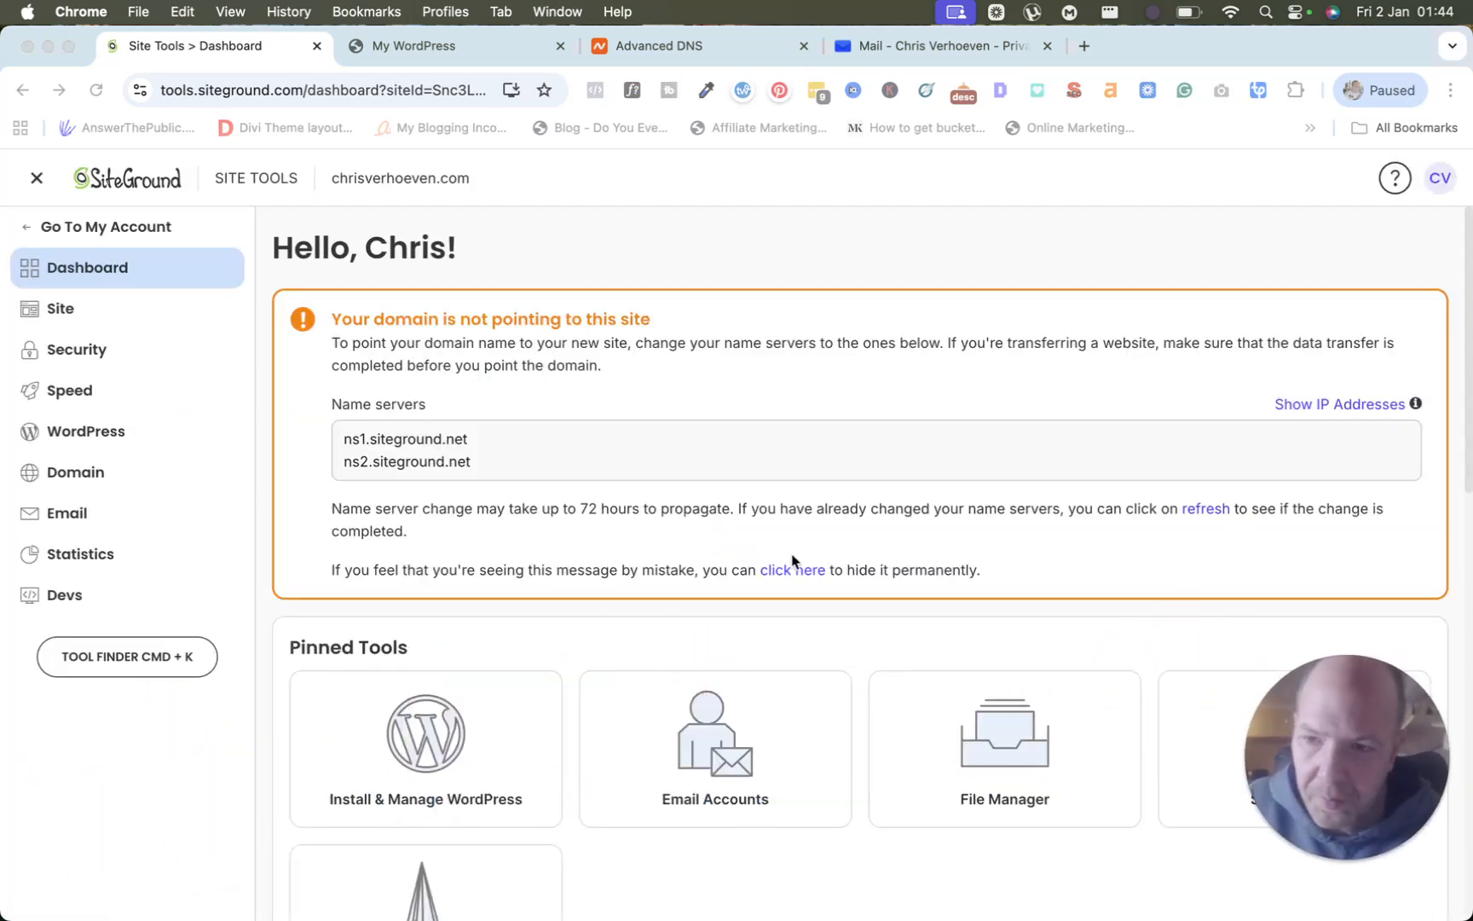
Get a Let's Encrypt certificate for chrisverhoeven.com in Security > SSL Manager.
click(77, 351)
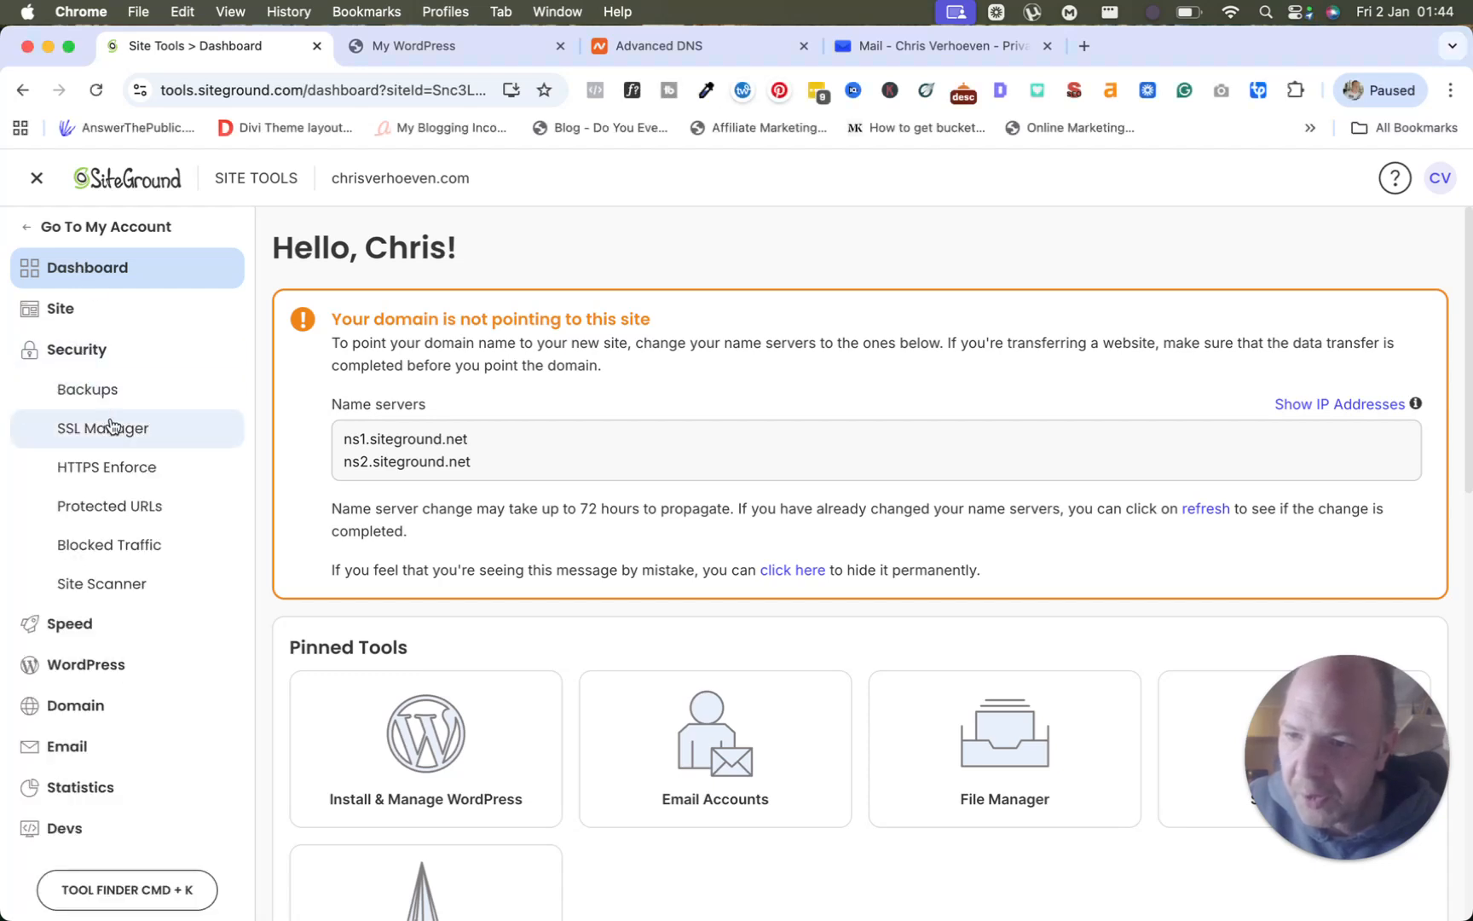
click(116, 430)
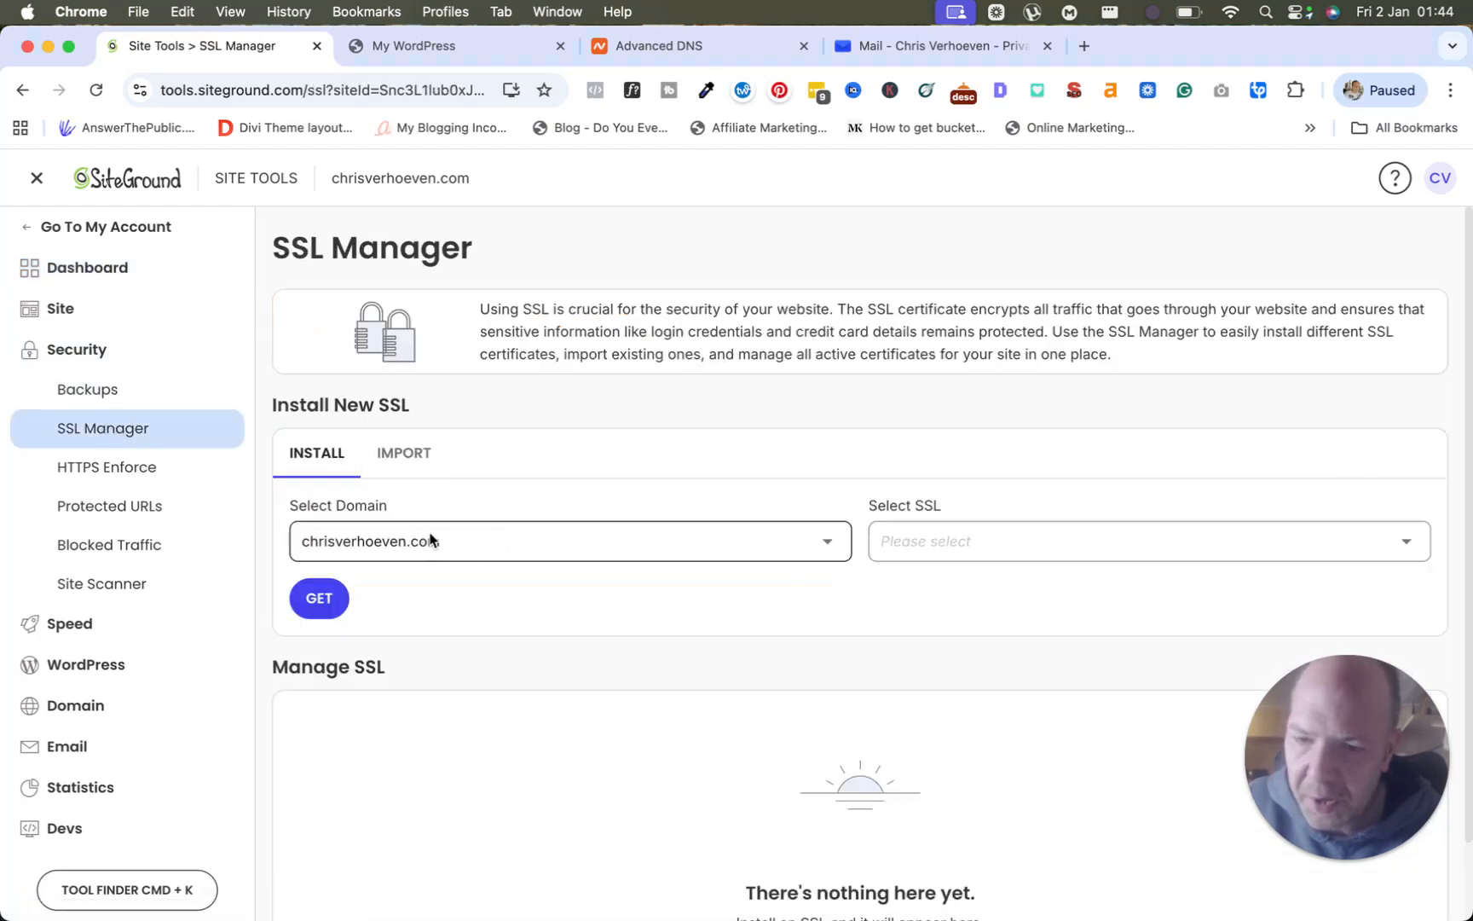
click(901, 542)
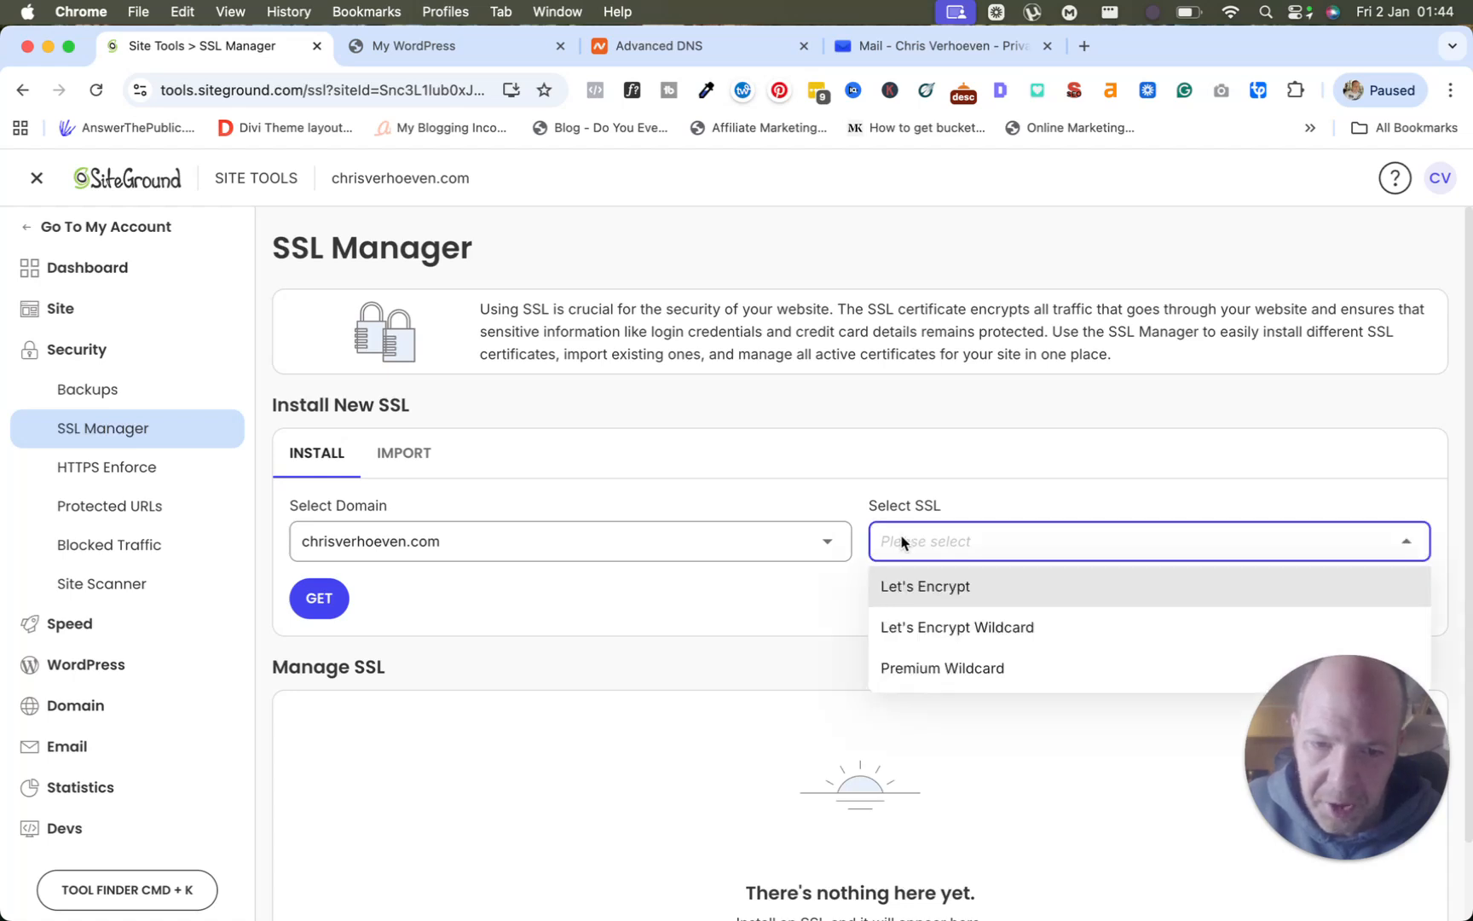
click(925, 587)
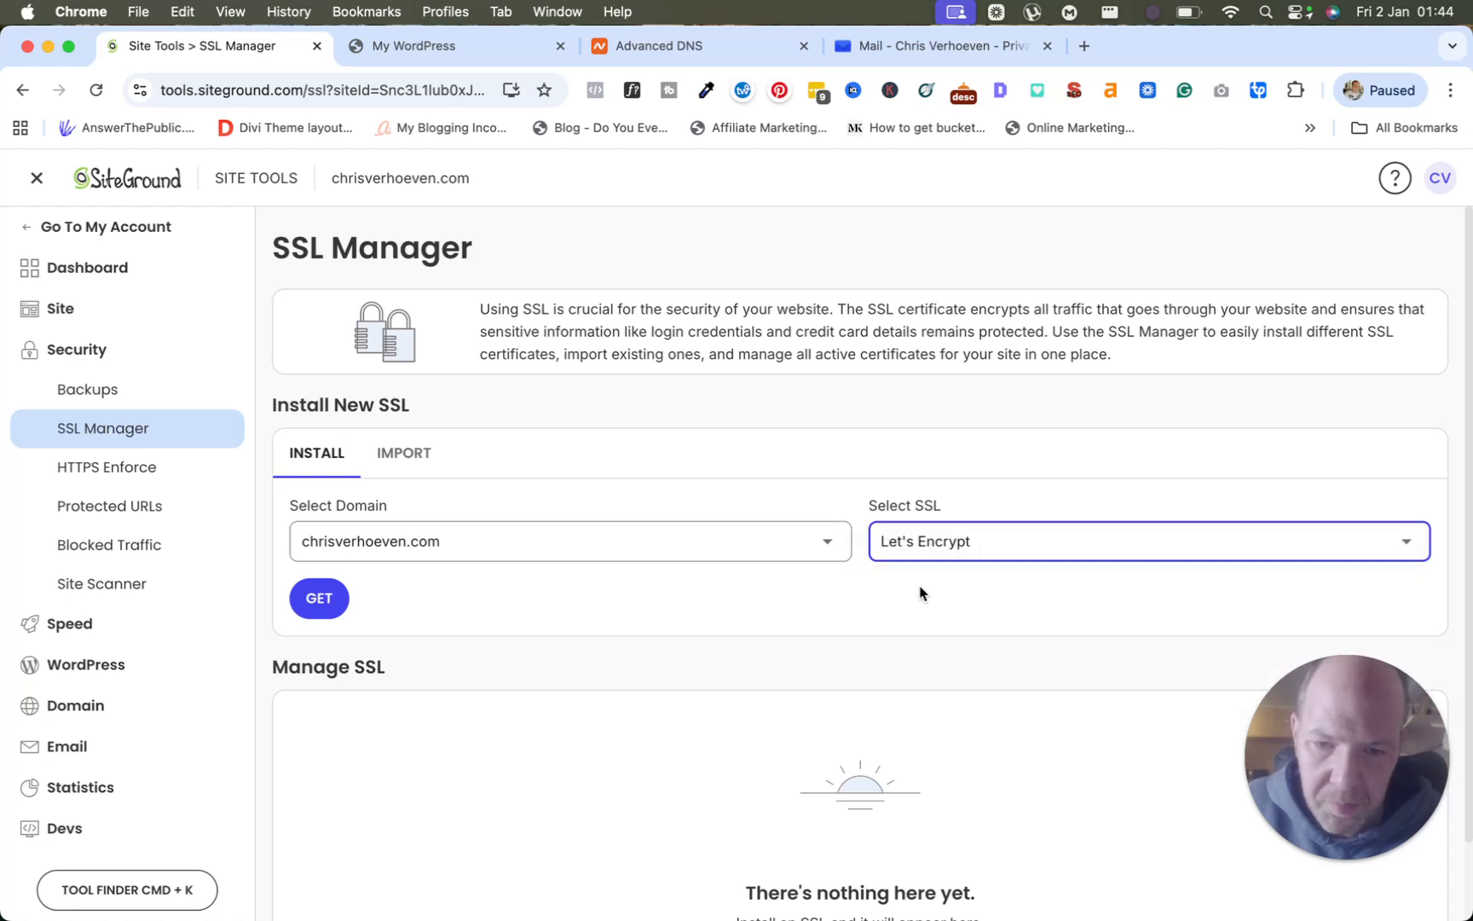
click(317, 607)
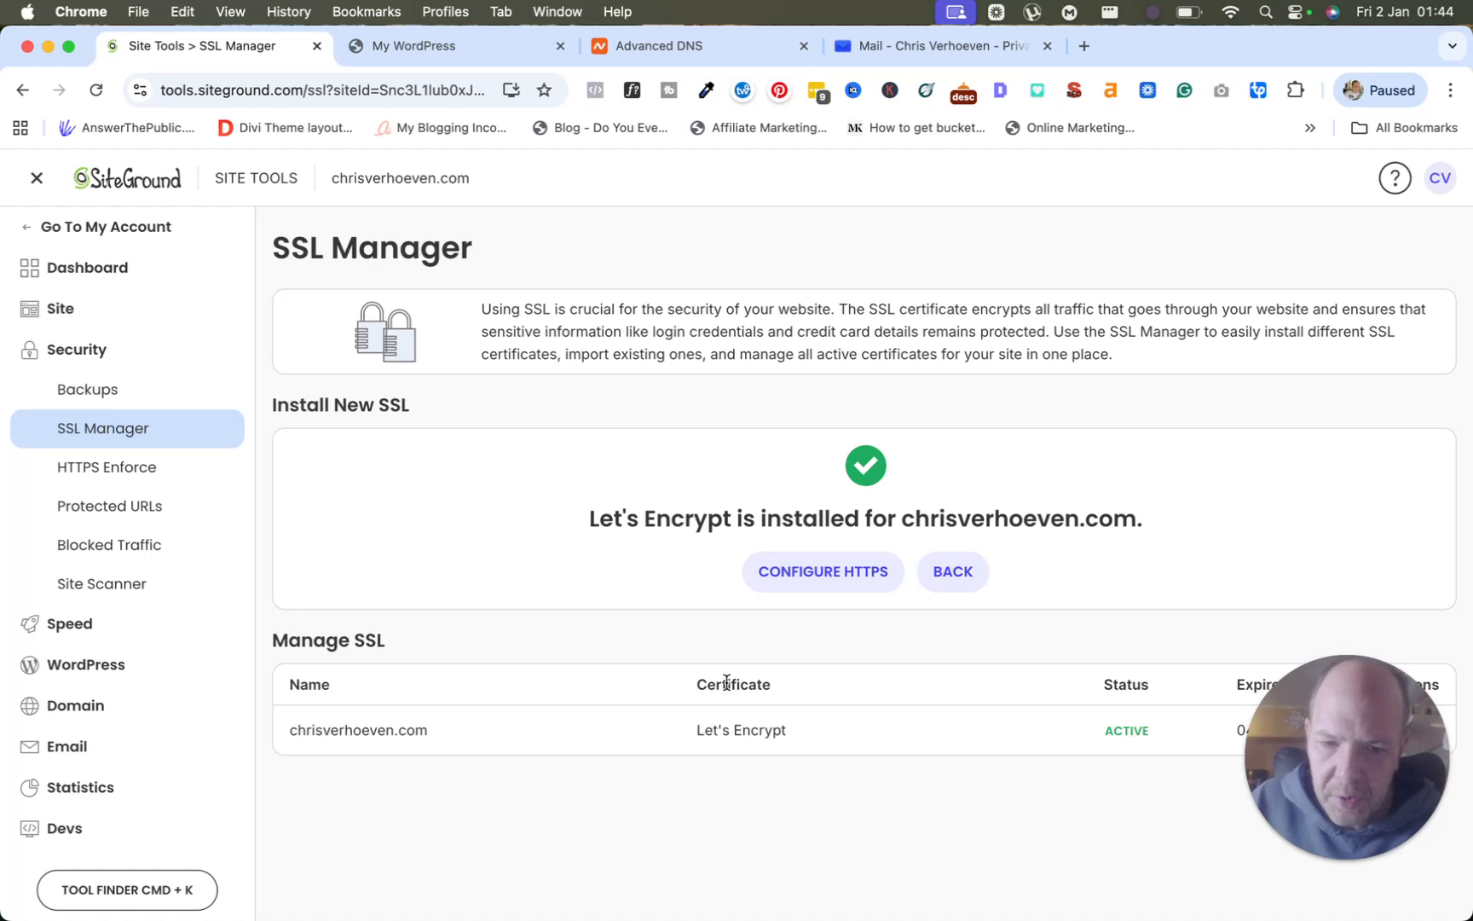
scroll(783, 744, down, 1)
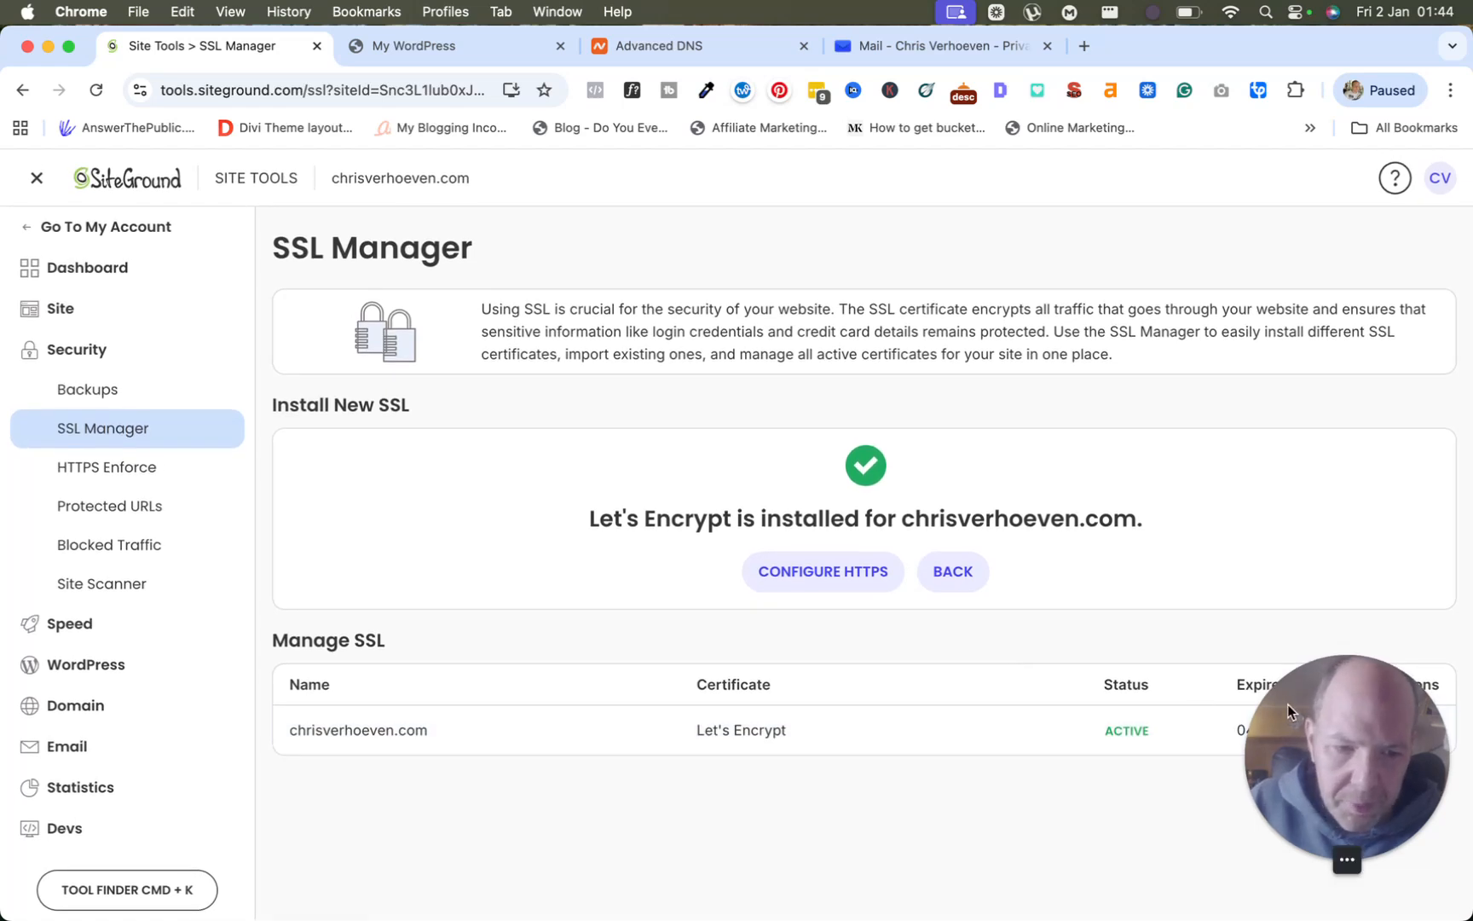
drag(1342, 751, 1092, 780)
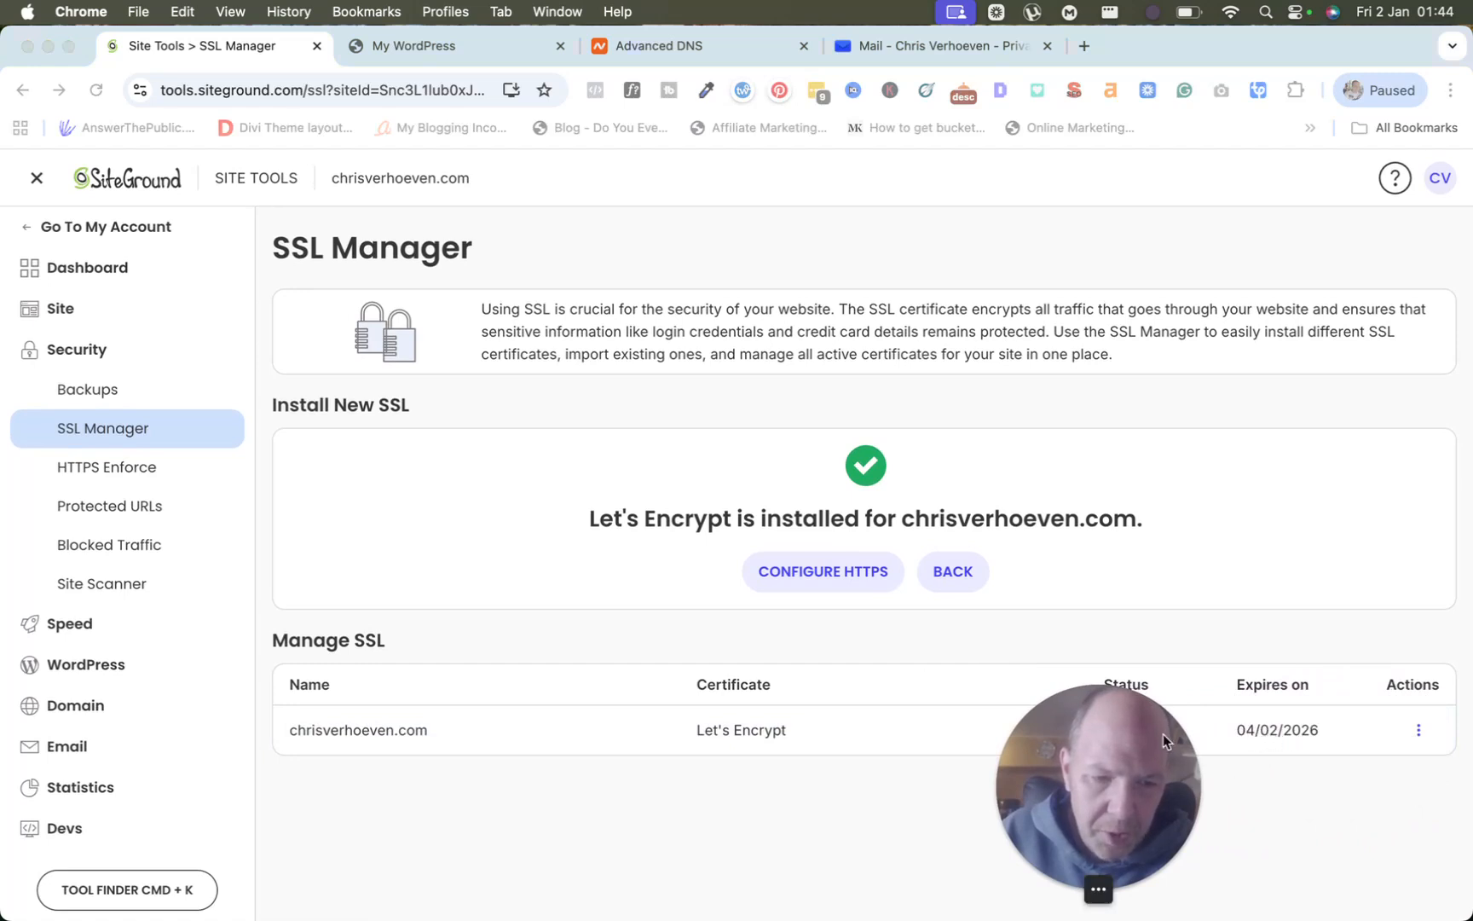
drag(1100, 716, 1352, 714)
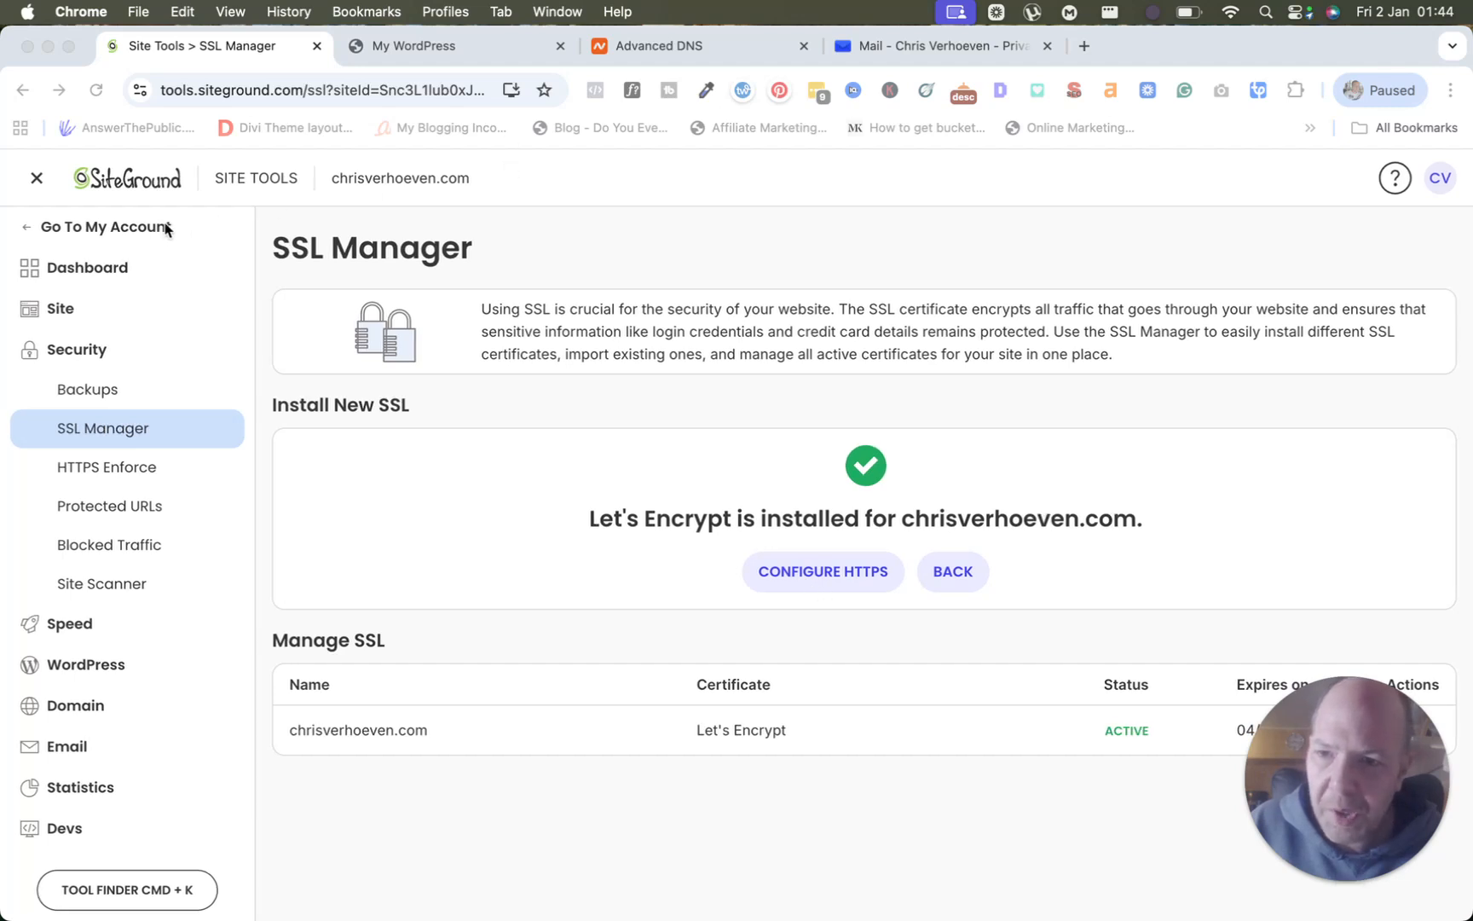
Reload the live site, then reopen it from SiteGround's Websites list and return to Website Details.
click(128, 232)
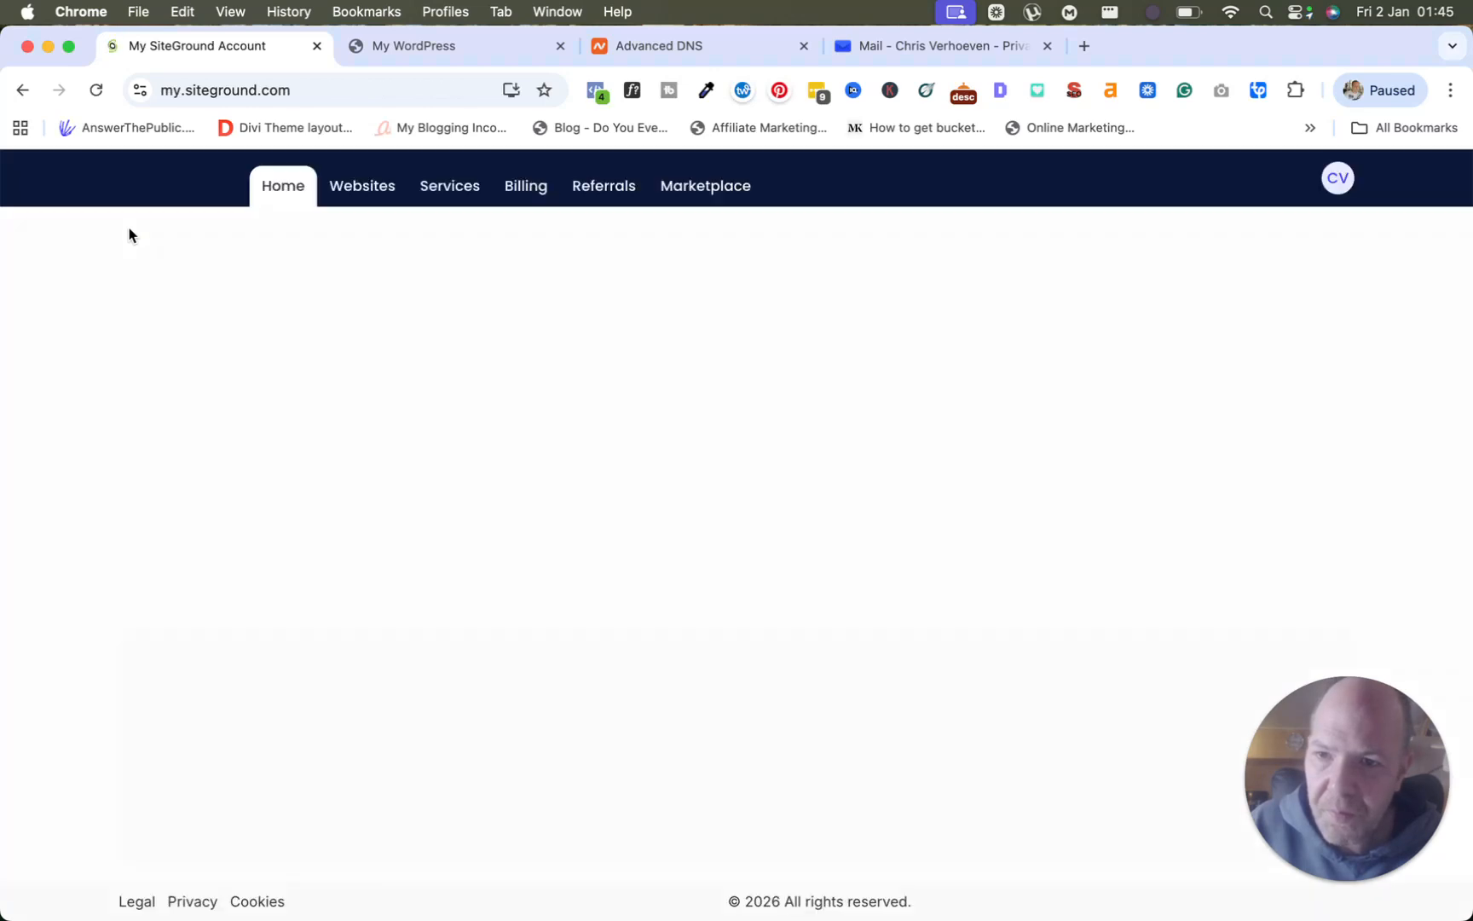
click(435, 51)
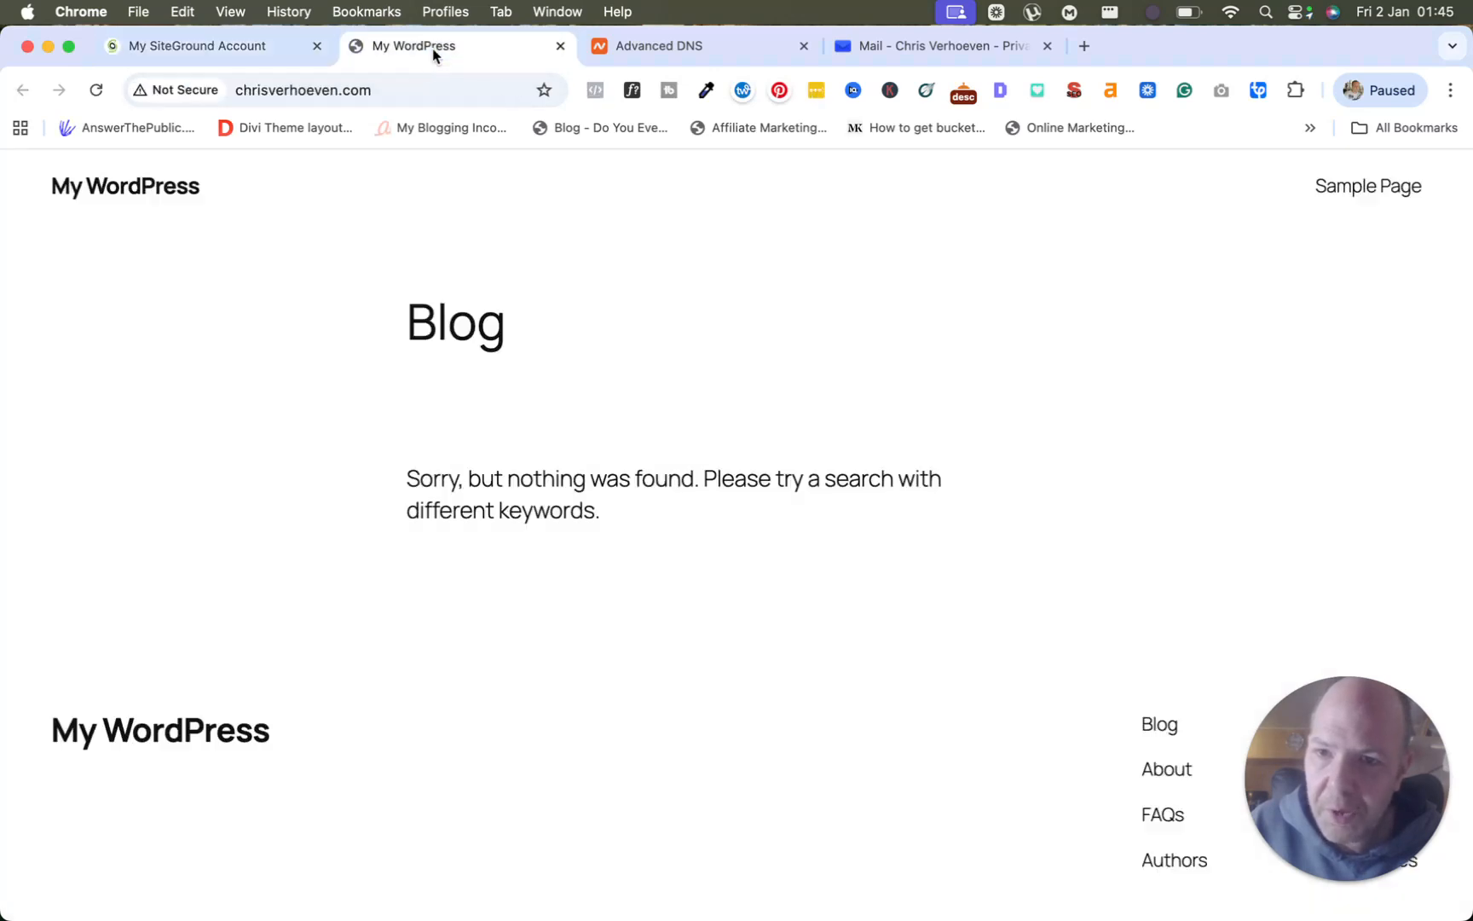
click(99, 91)
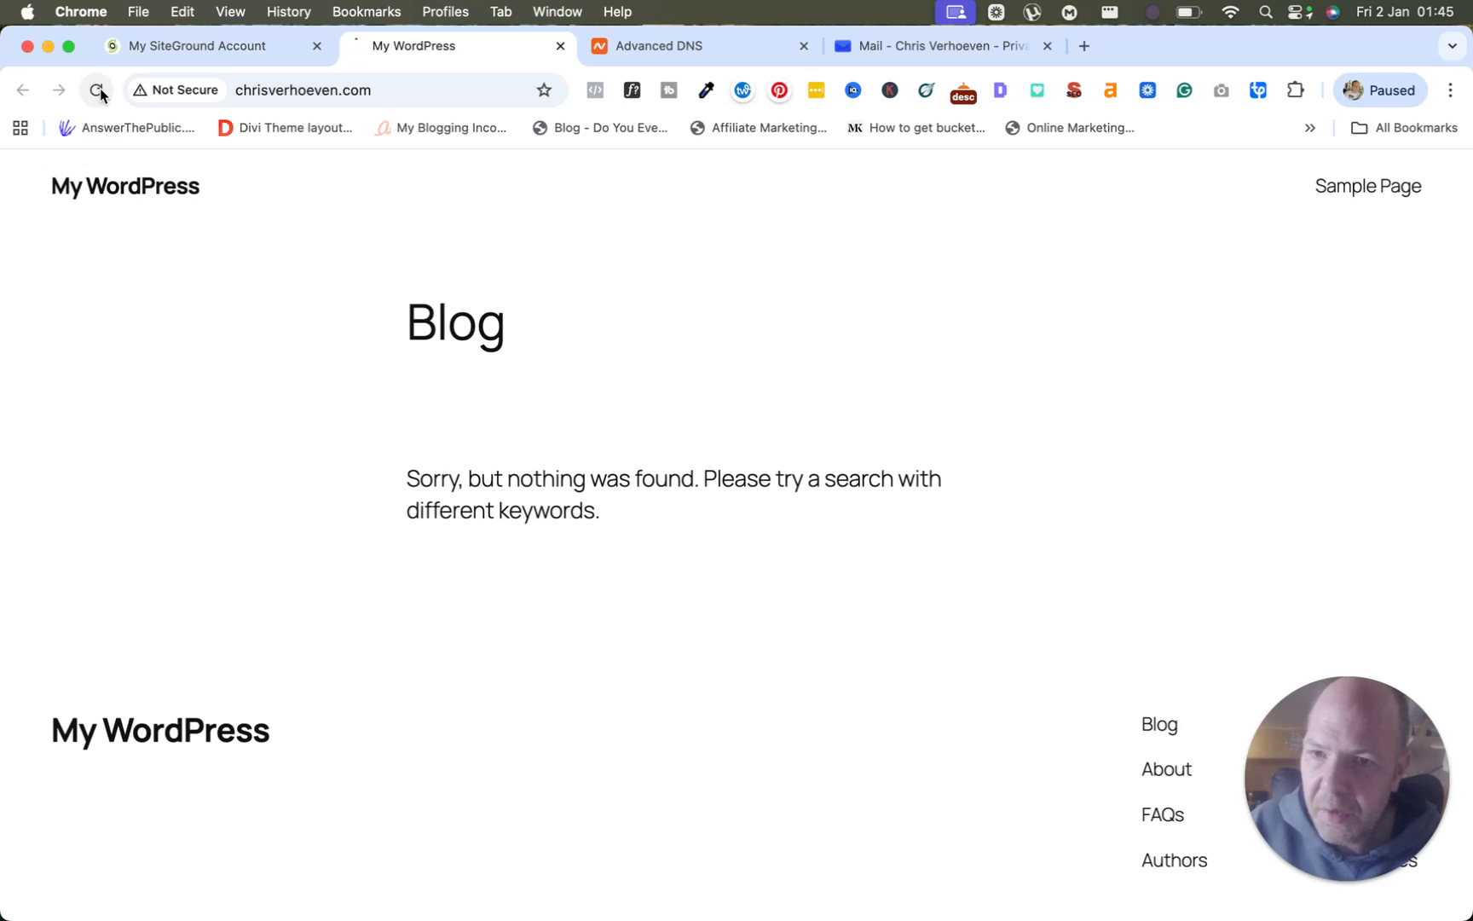
click(181, 38)
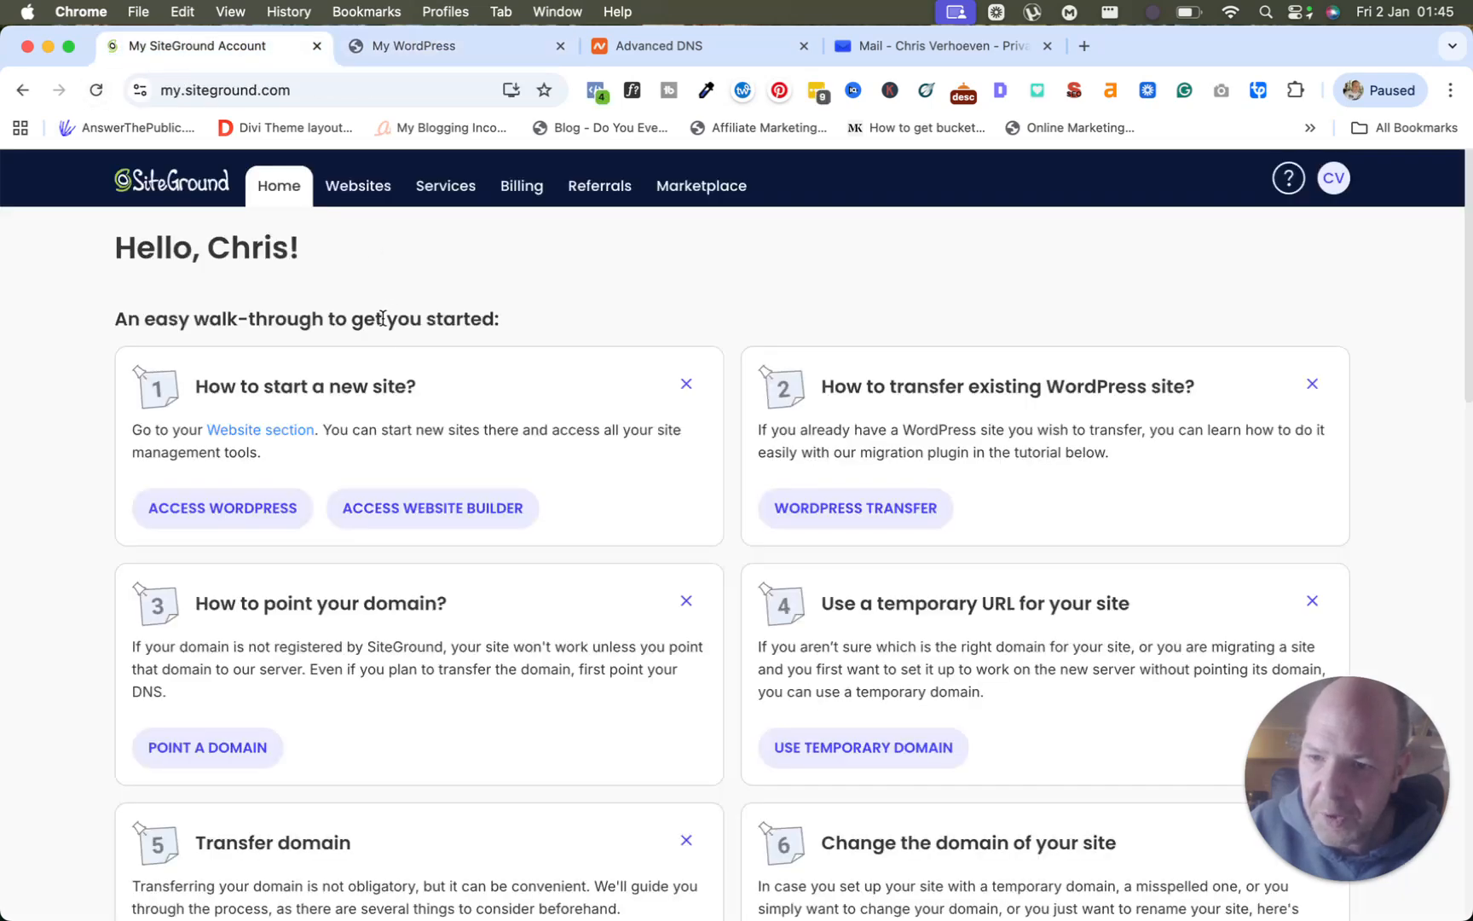
click(366, 189)
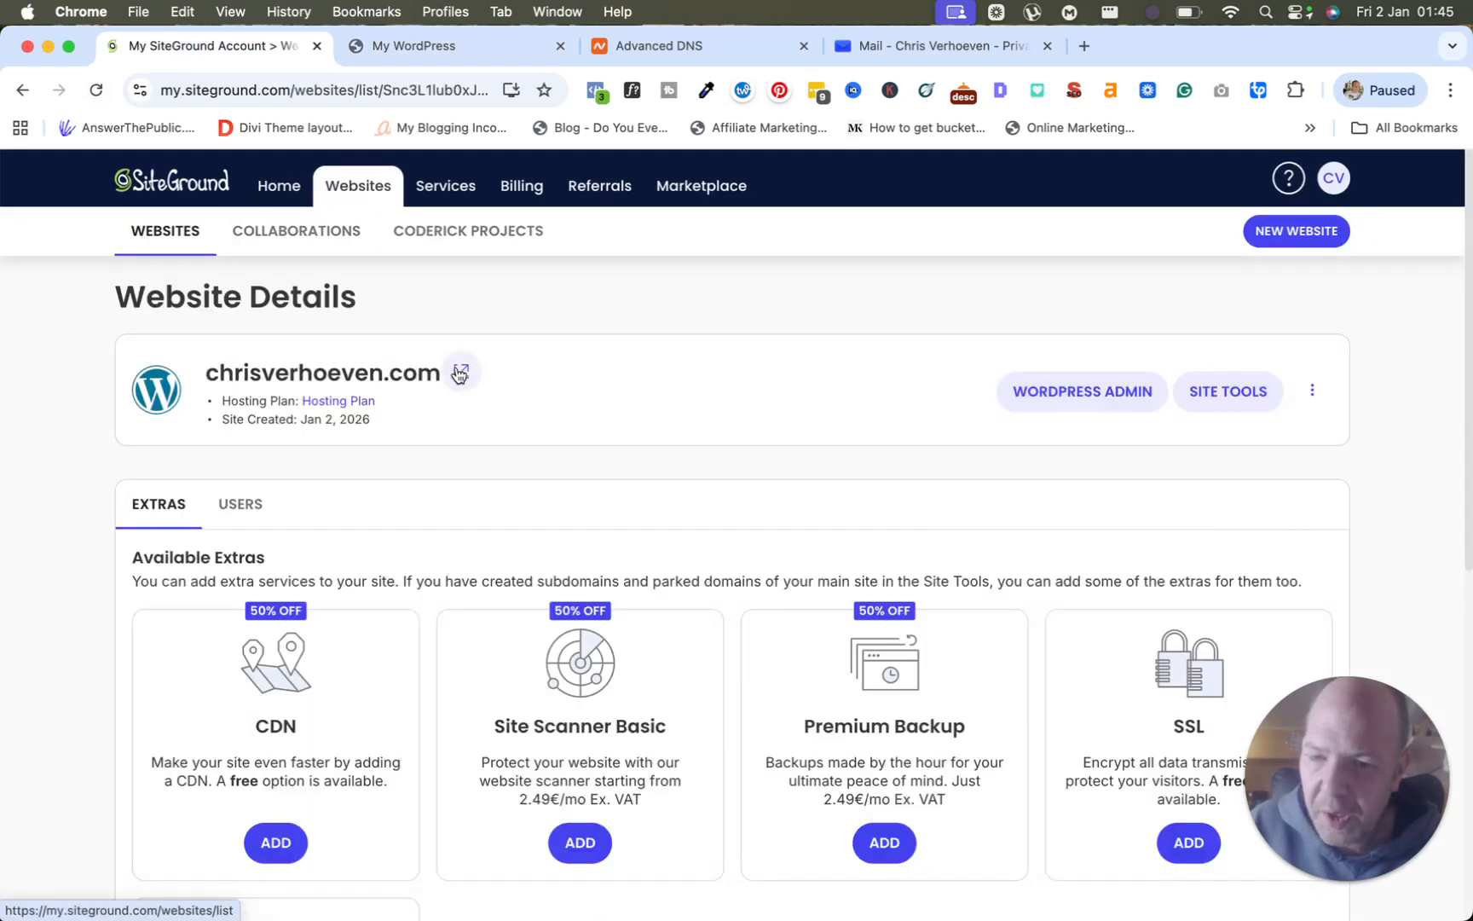
click(459, 374)
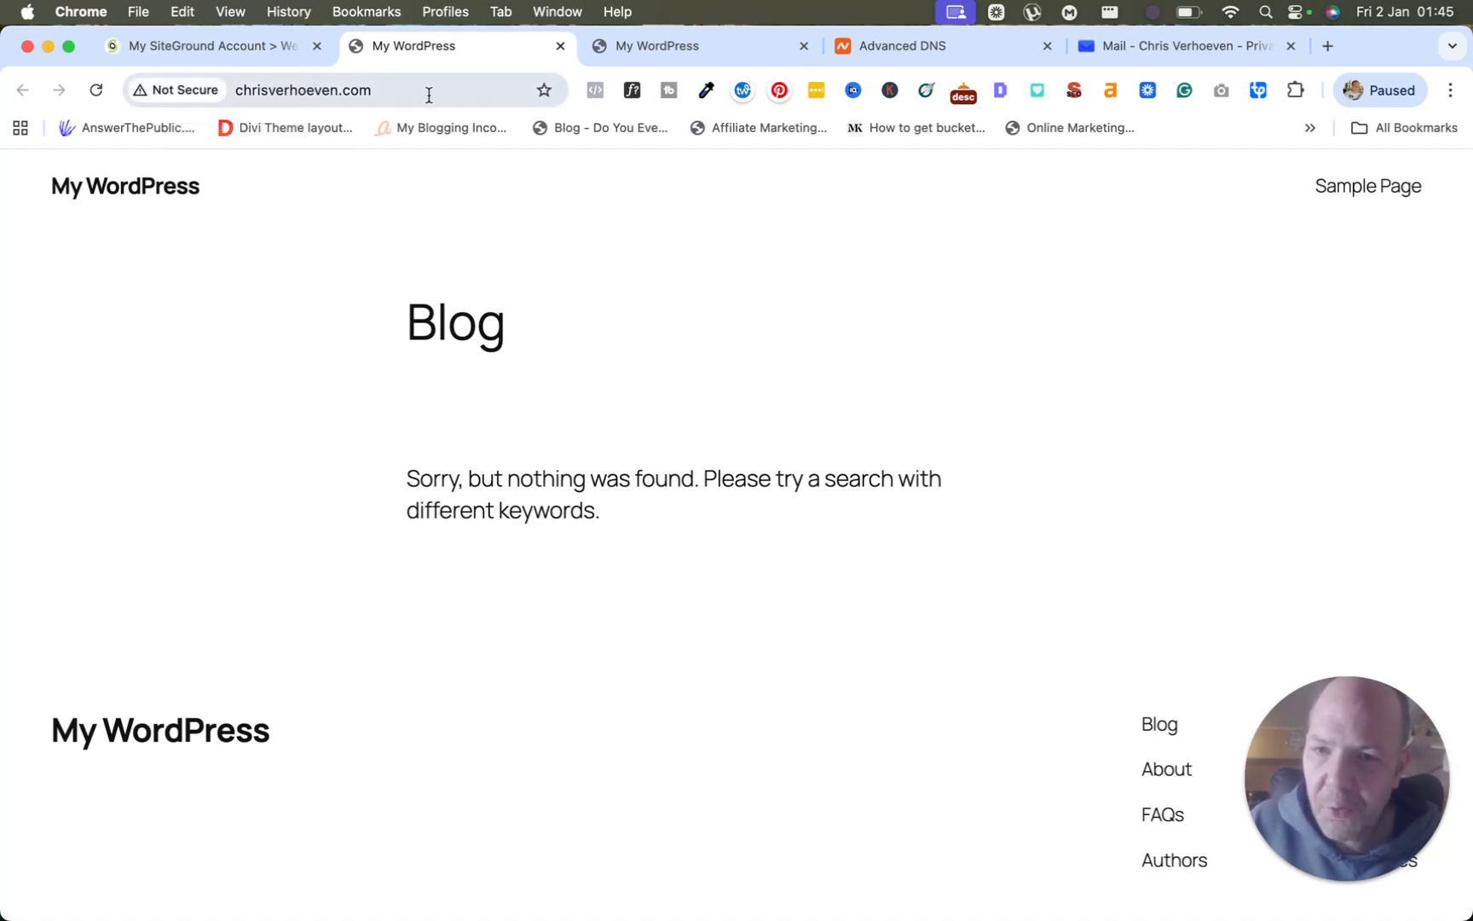
click(253, 52)
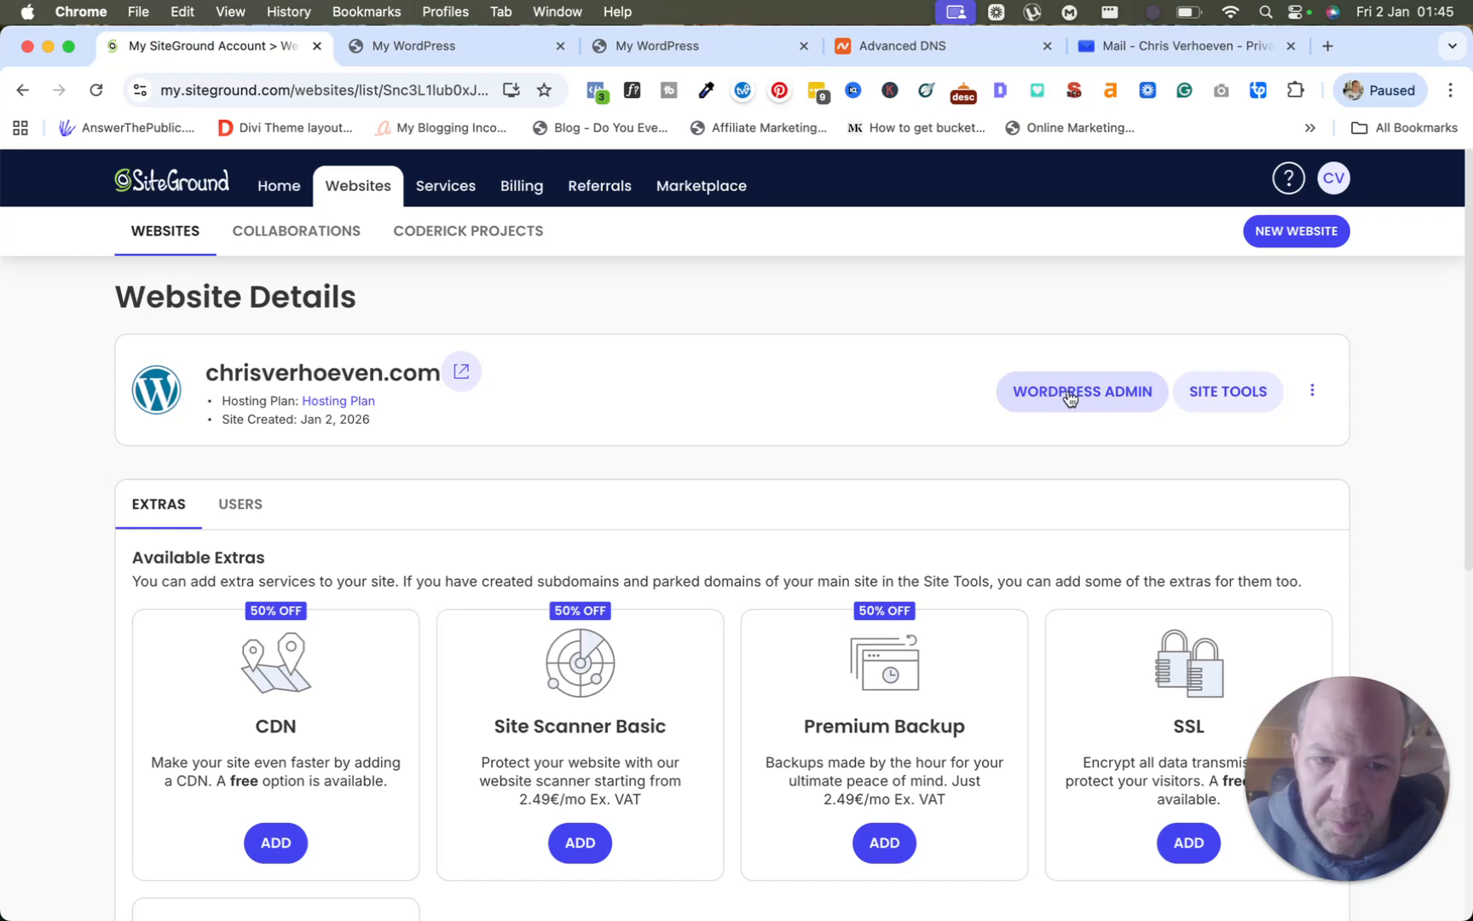
Load the login page at chrisverhoeven.com/wp-admin.
click(433, 47)
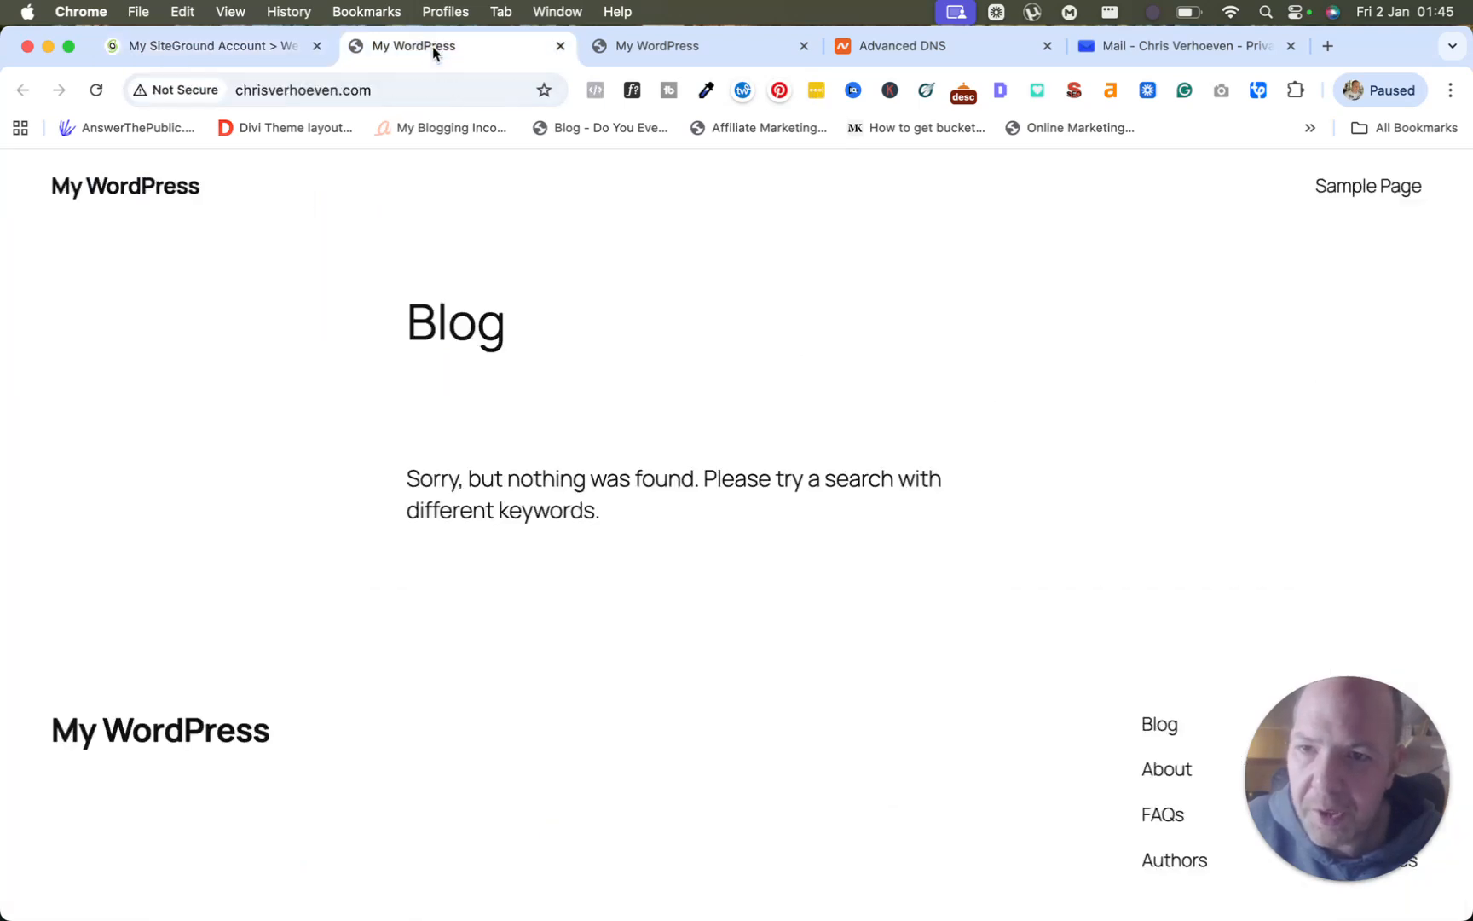
click(388, 94)
click(390, 98)
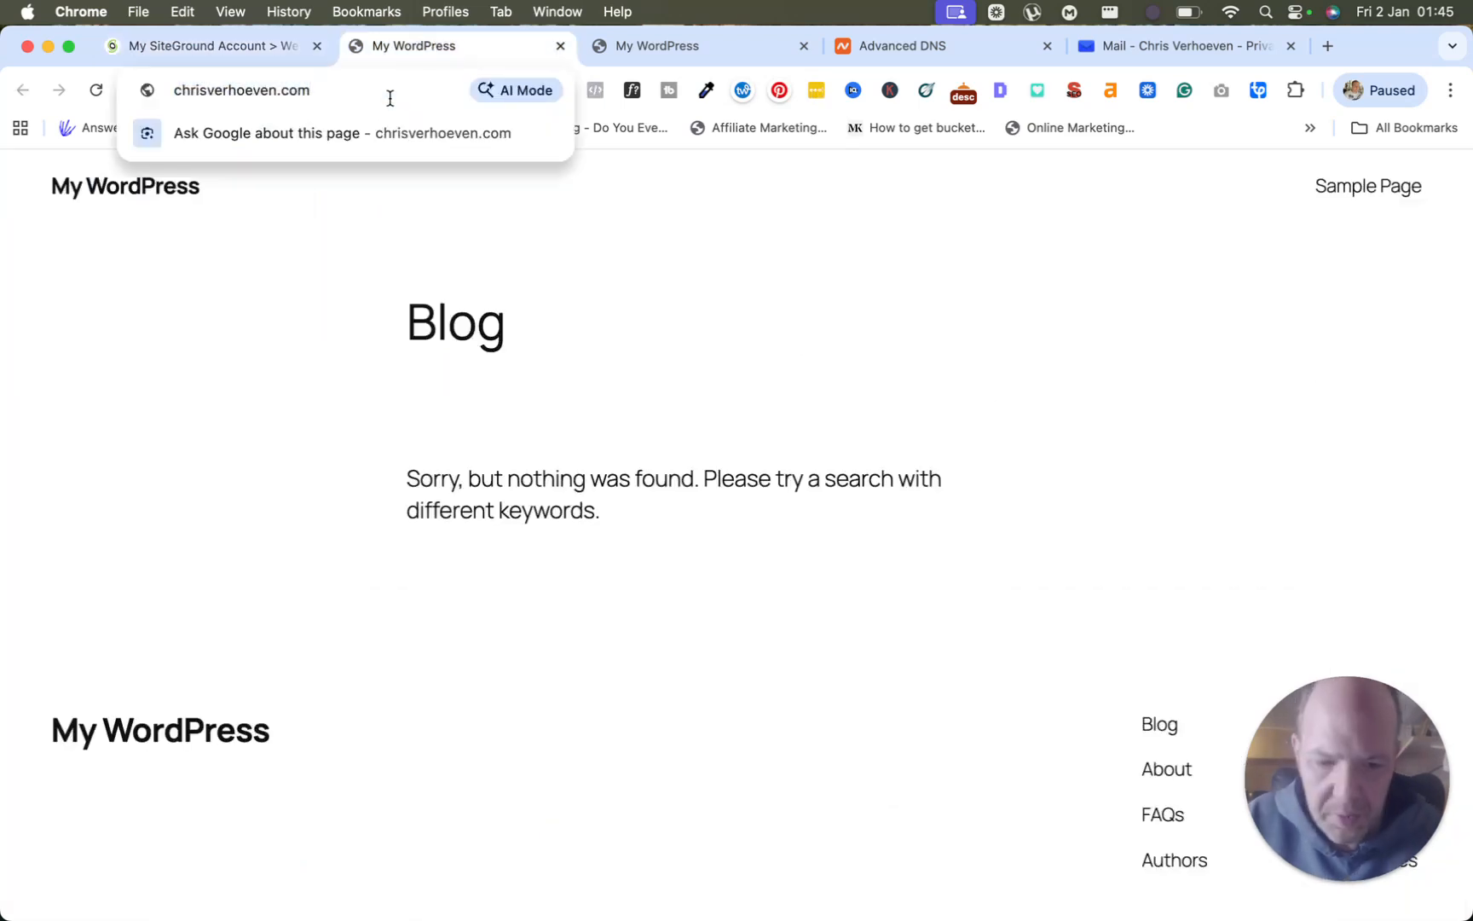
text(/wp)
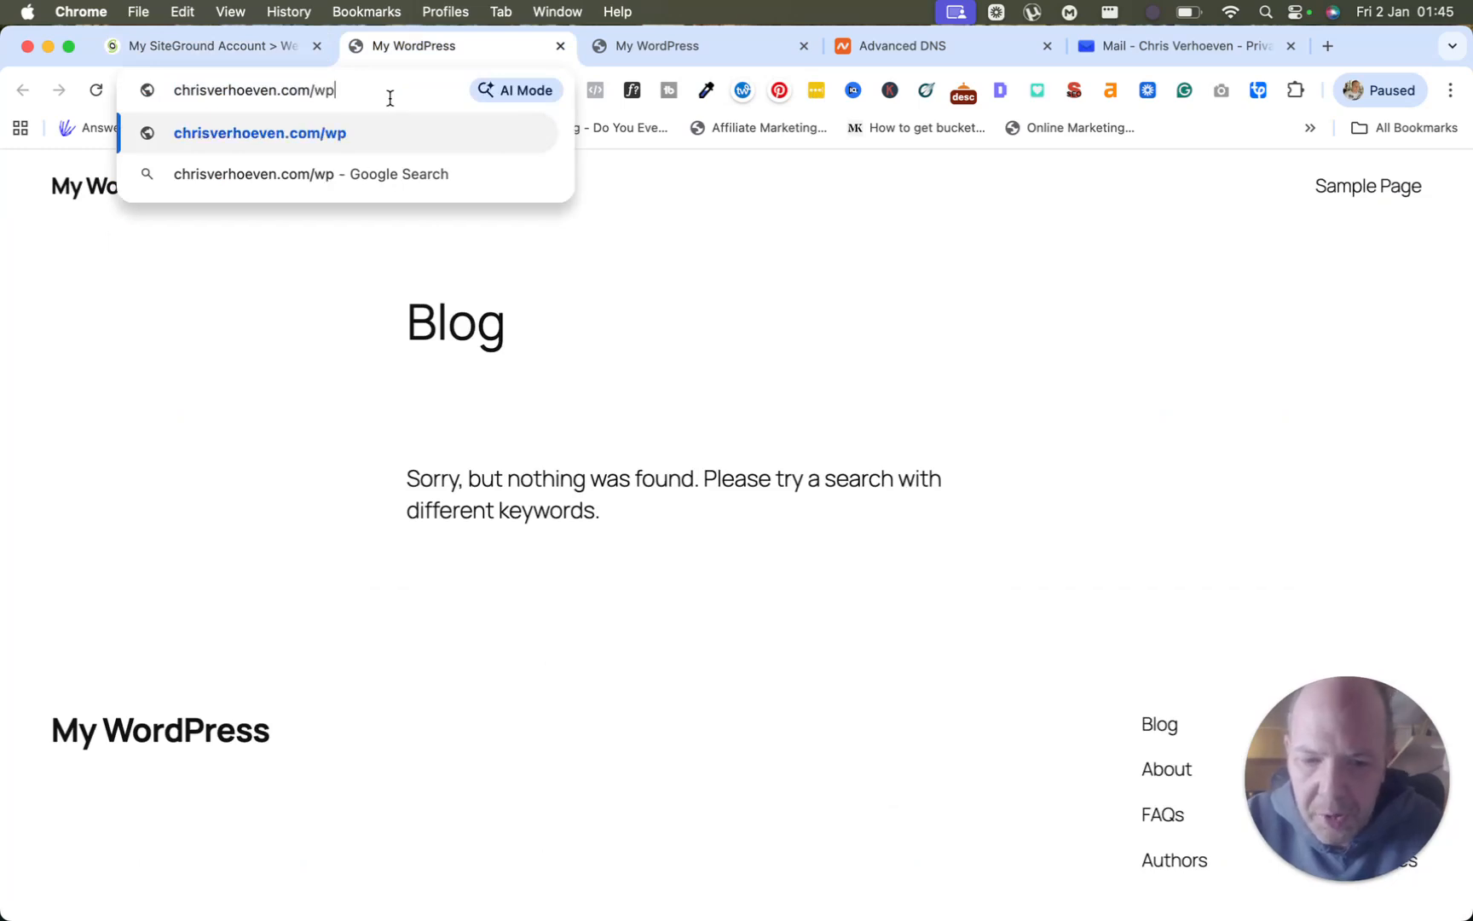
text(-admin)
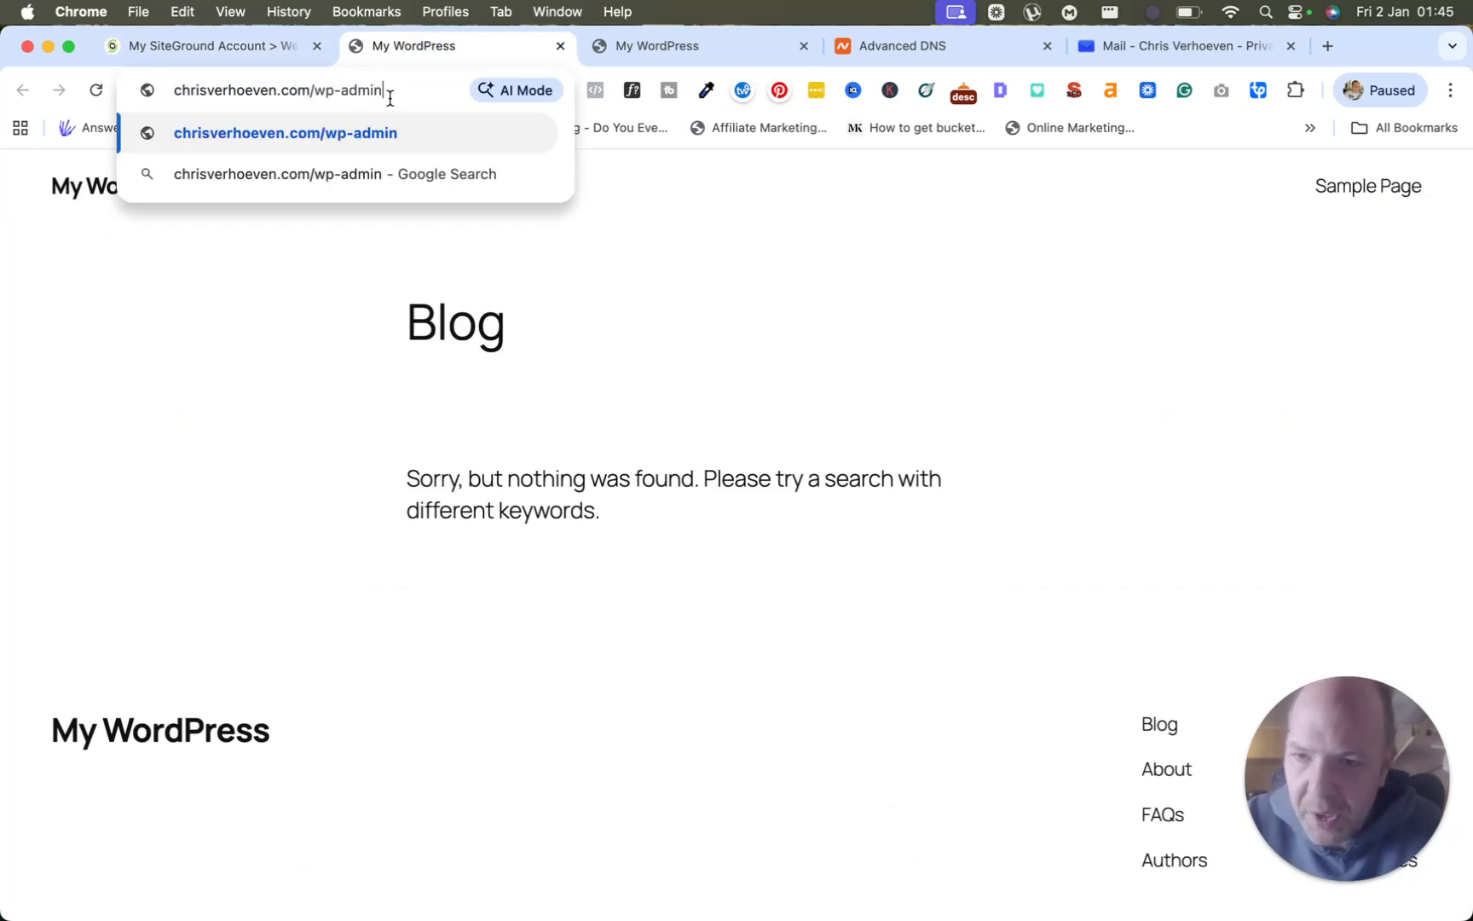
key(Return)
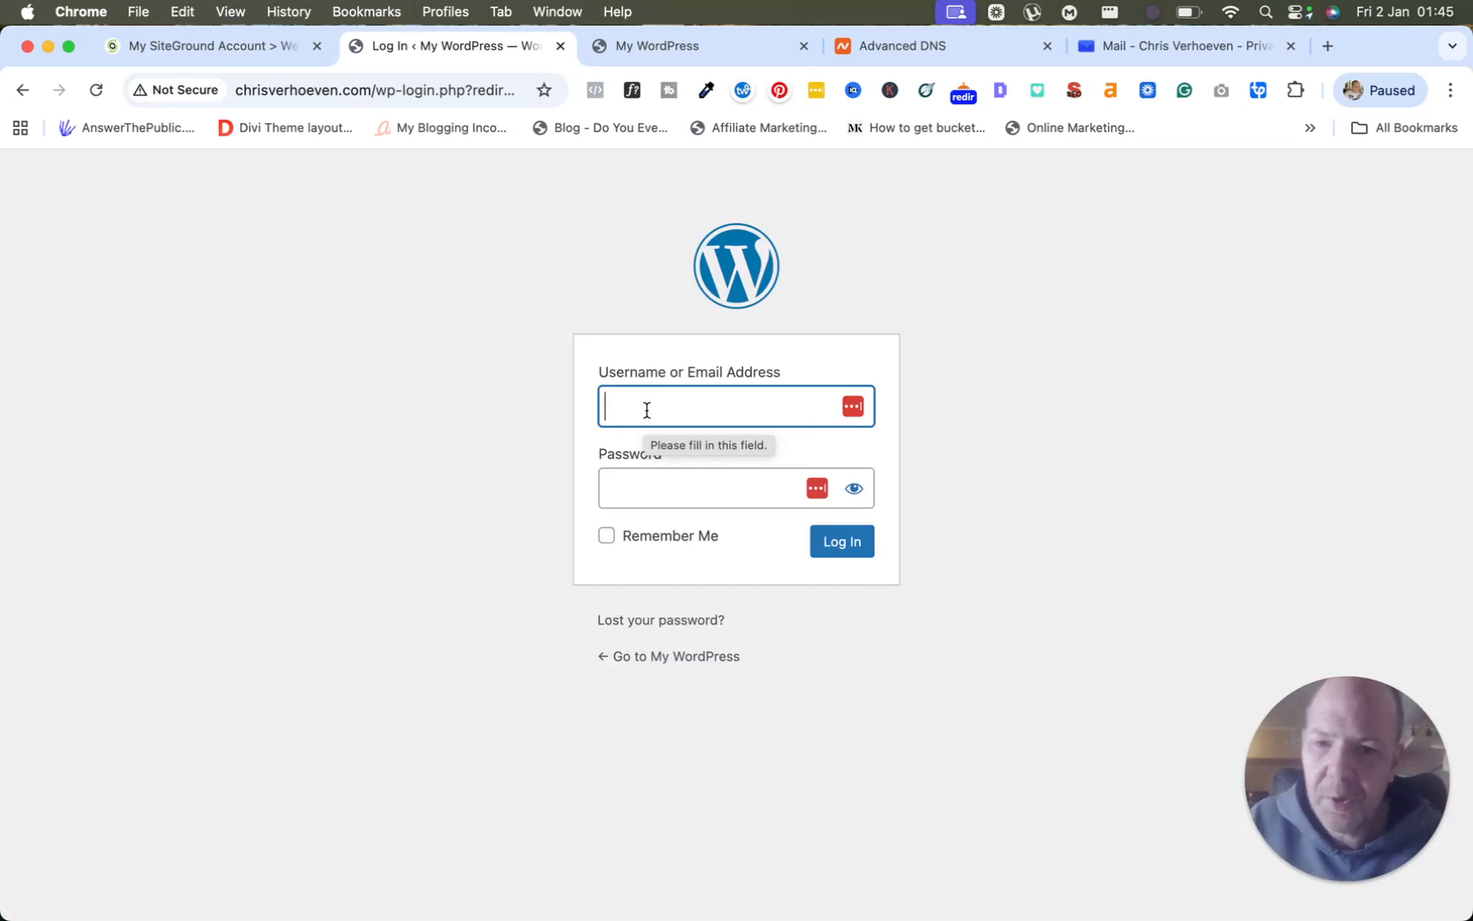
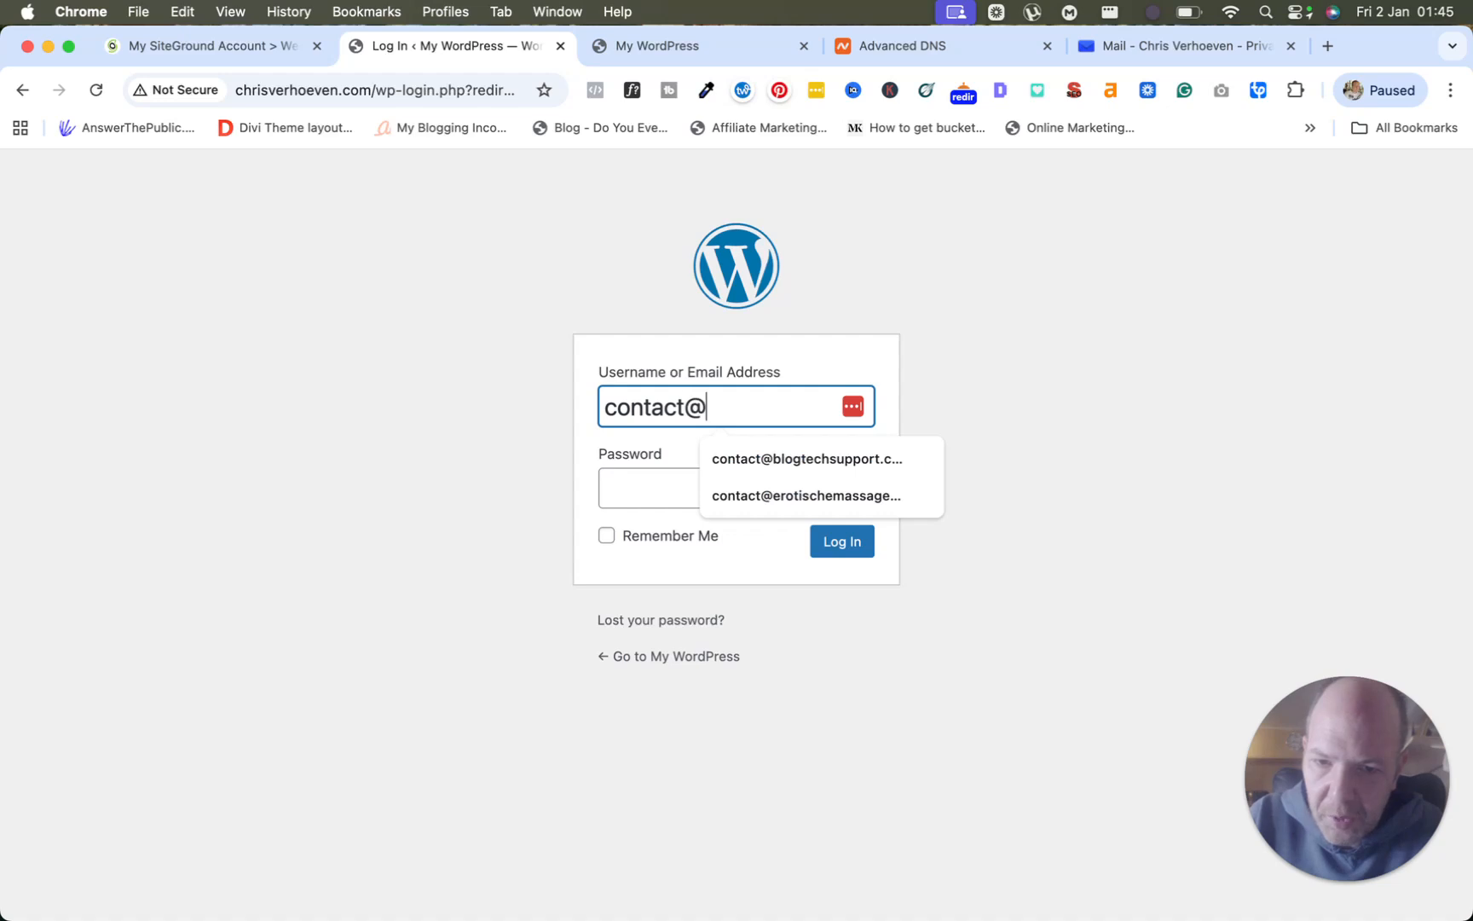
Sign in with the admin e-mail and password, and save the login in Chrome.
key(Tab)
text(••••••••)
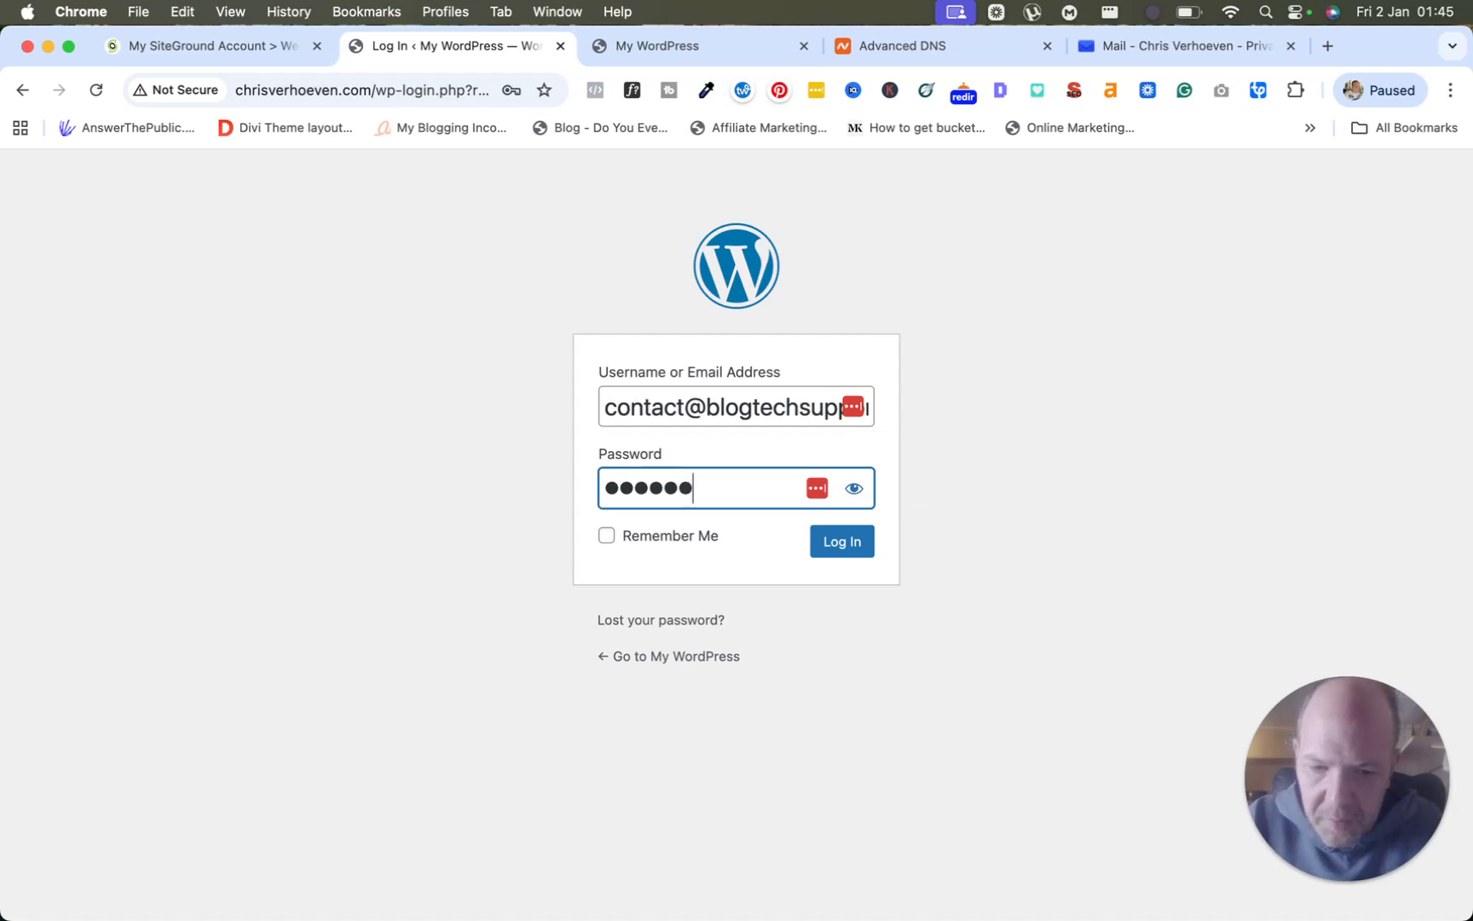
text(••)
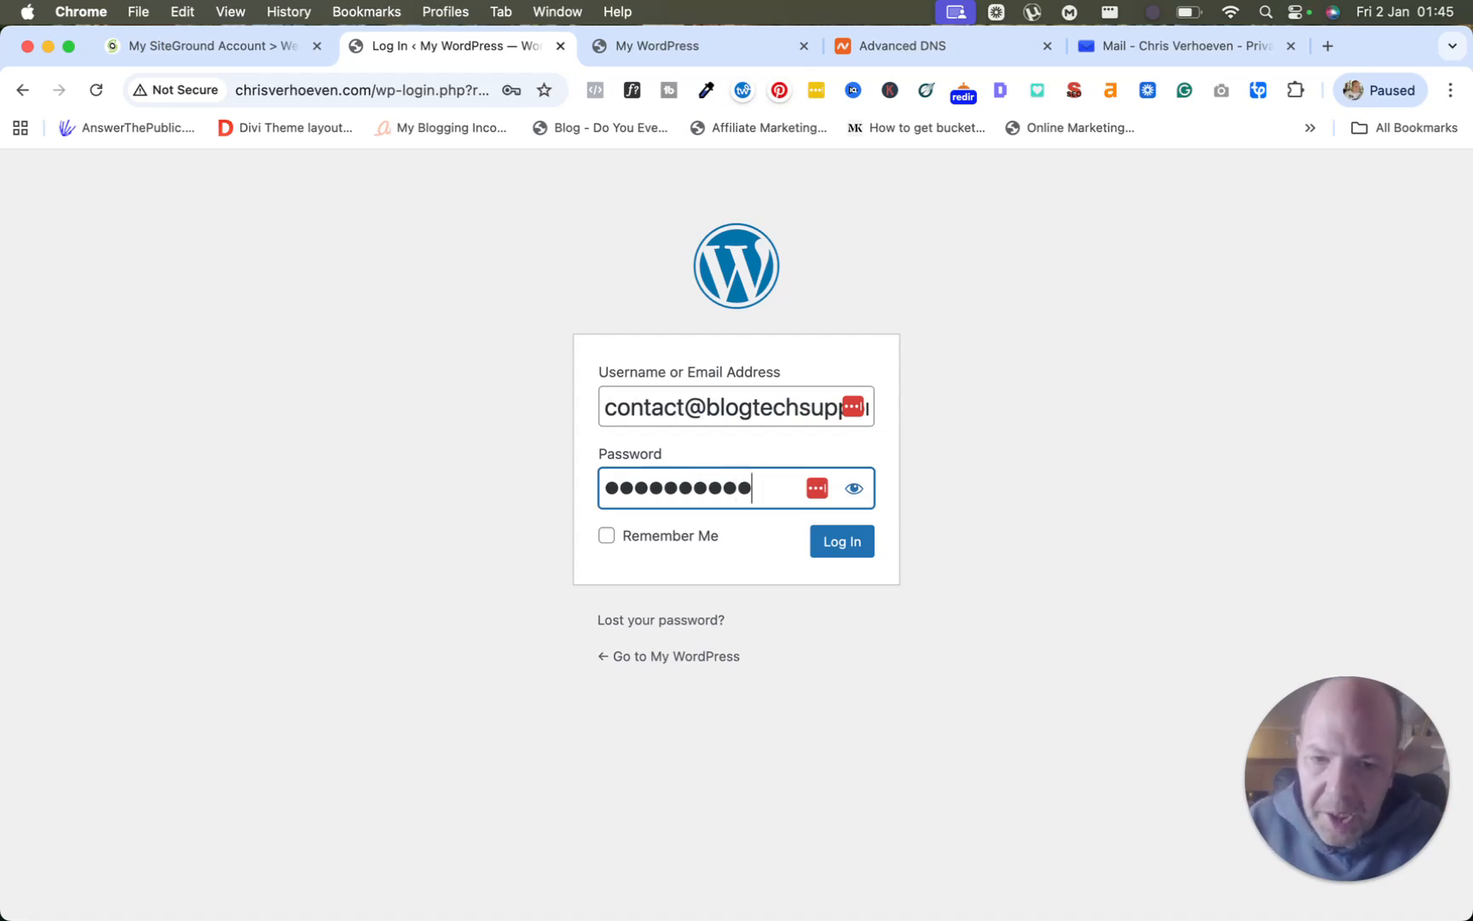
key(Return)
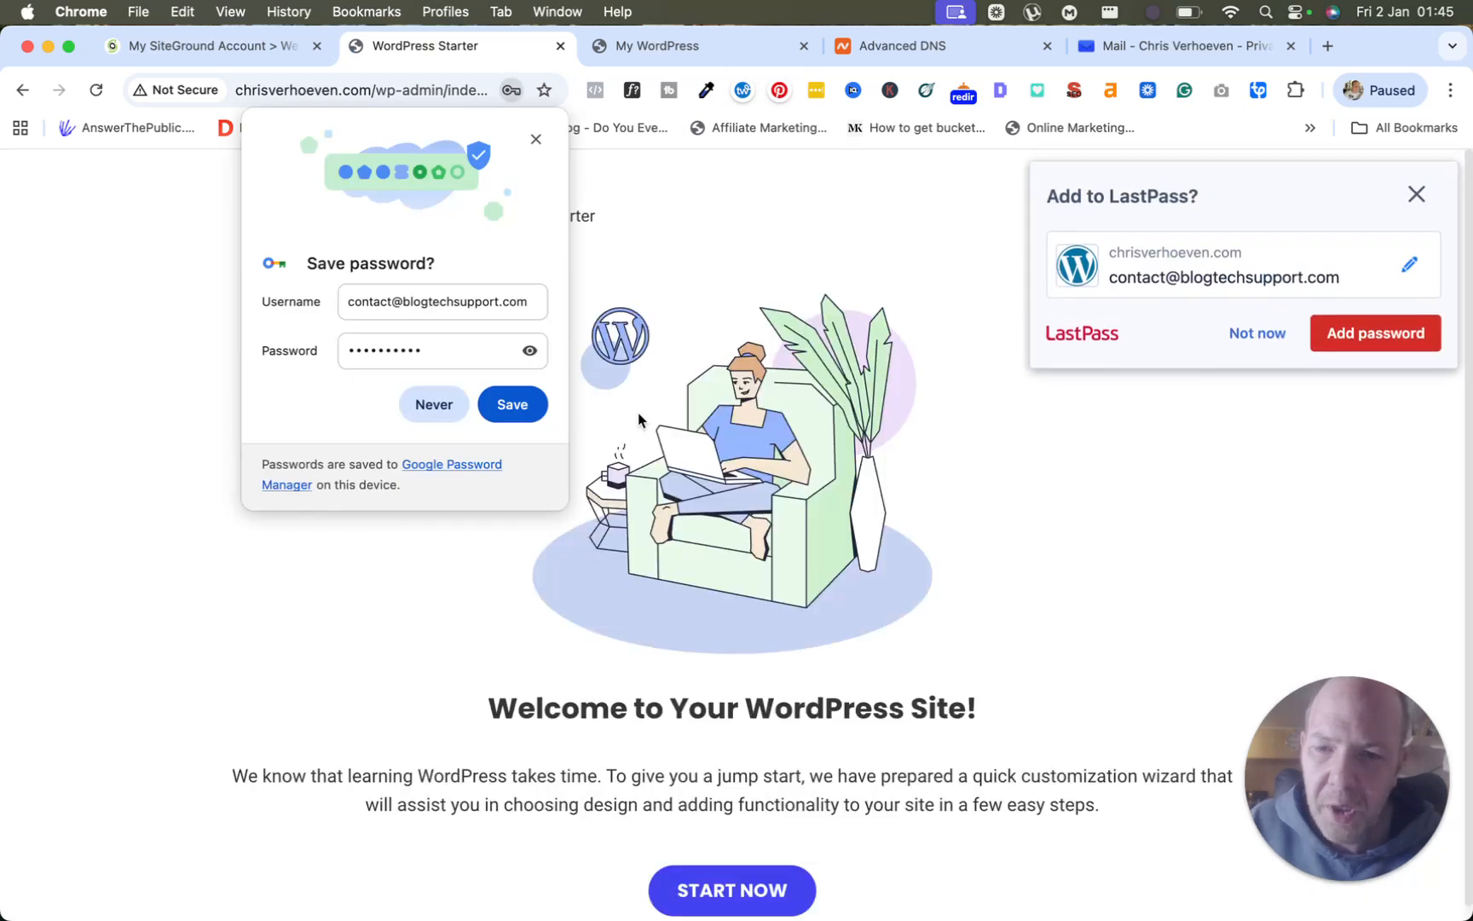
click(505, 405)
Add the login to LastPass, exit the starter wizard, and open Dashboard > Updates.
click(1372, 337)
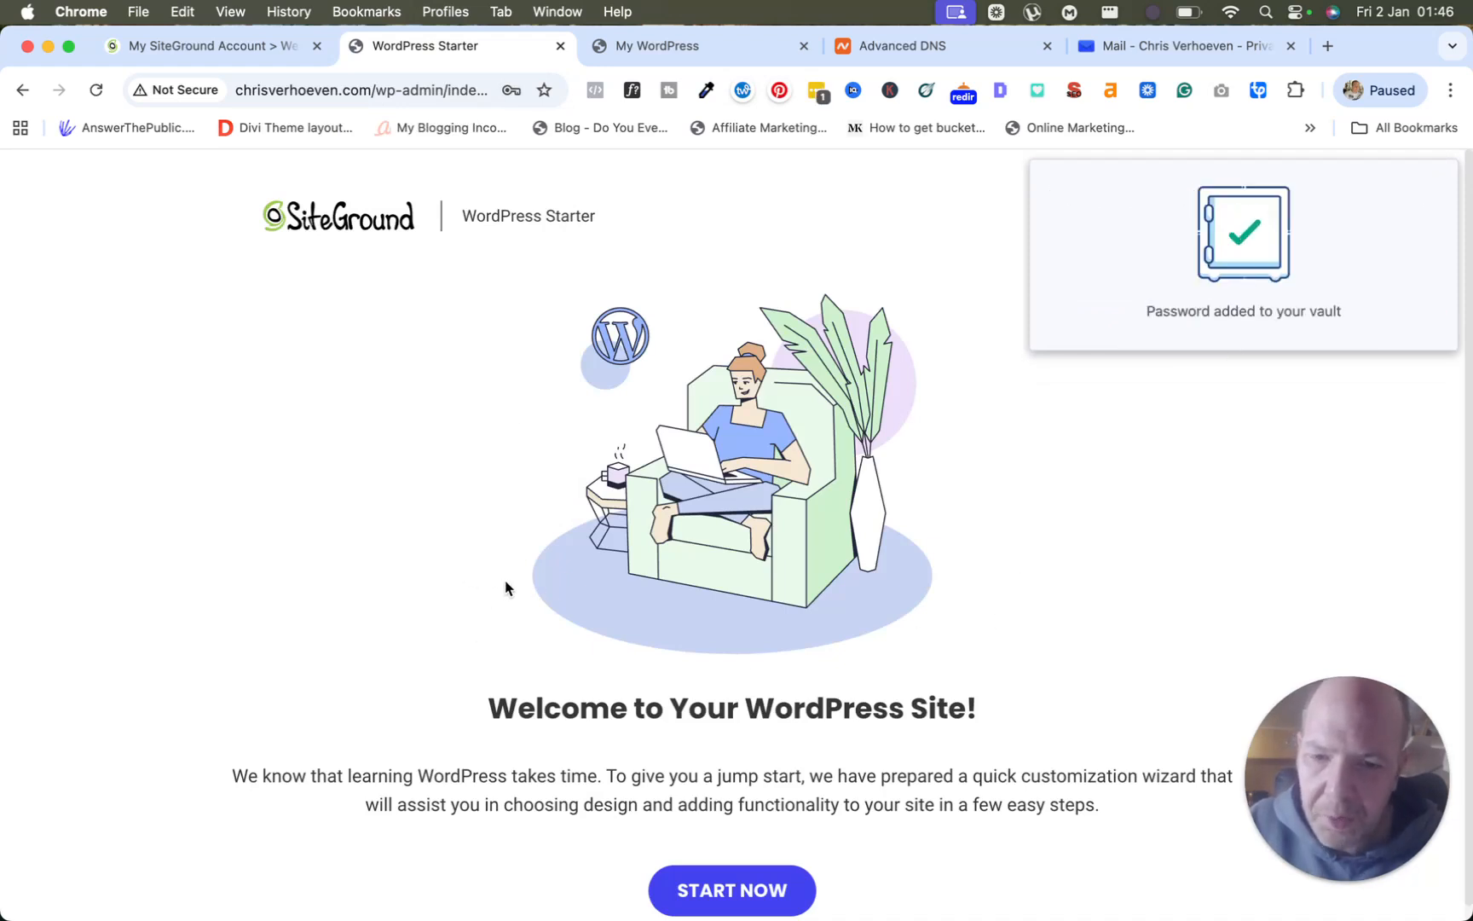
scroll(686, 785, down, 1)
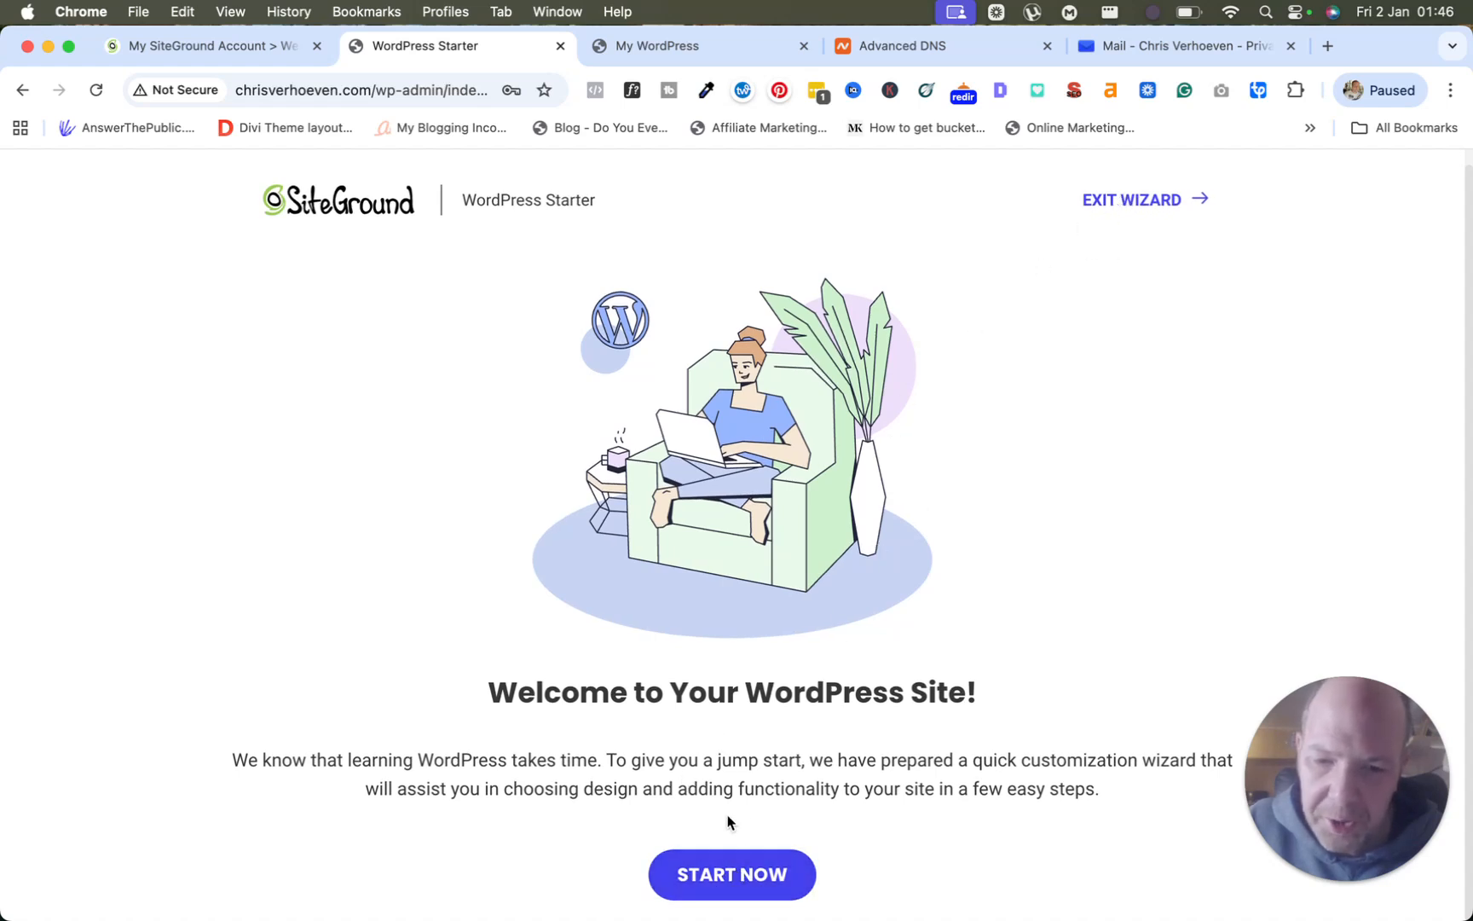
click(1120, 208)
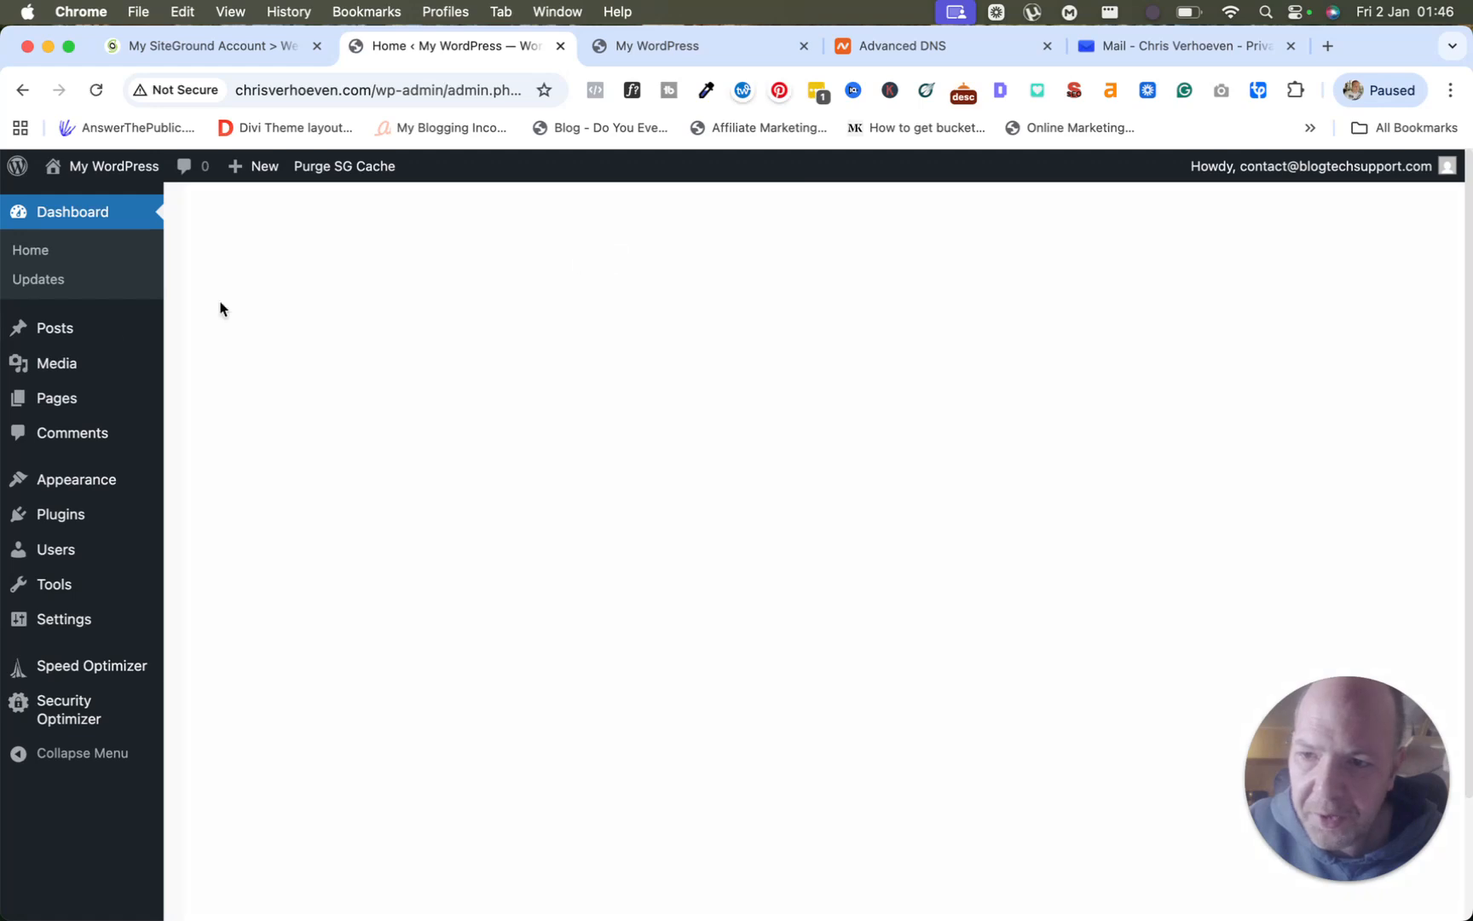
mouse_move(23, 328)
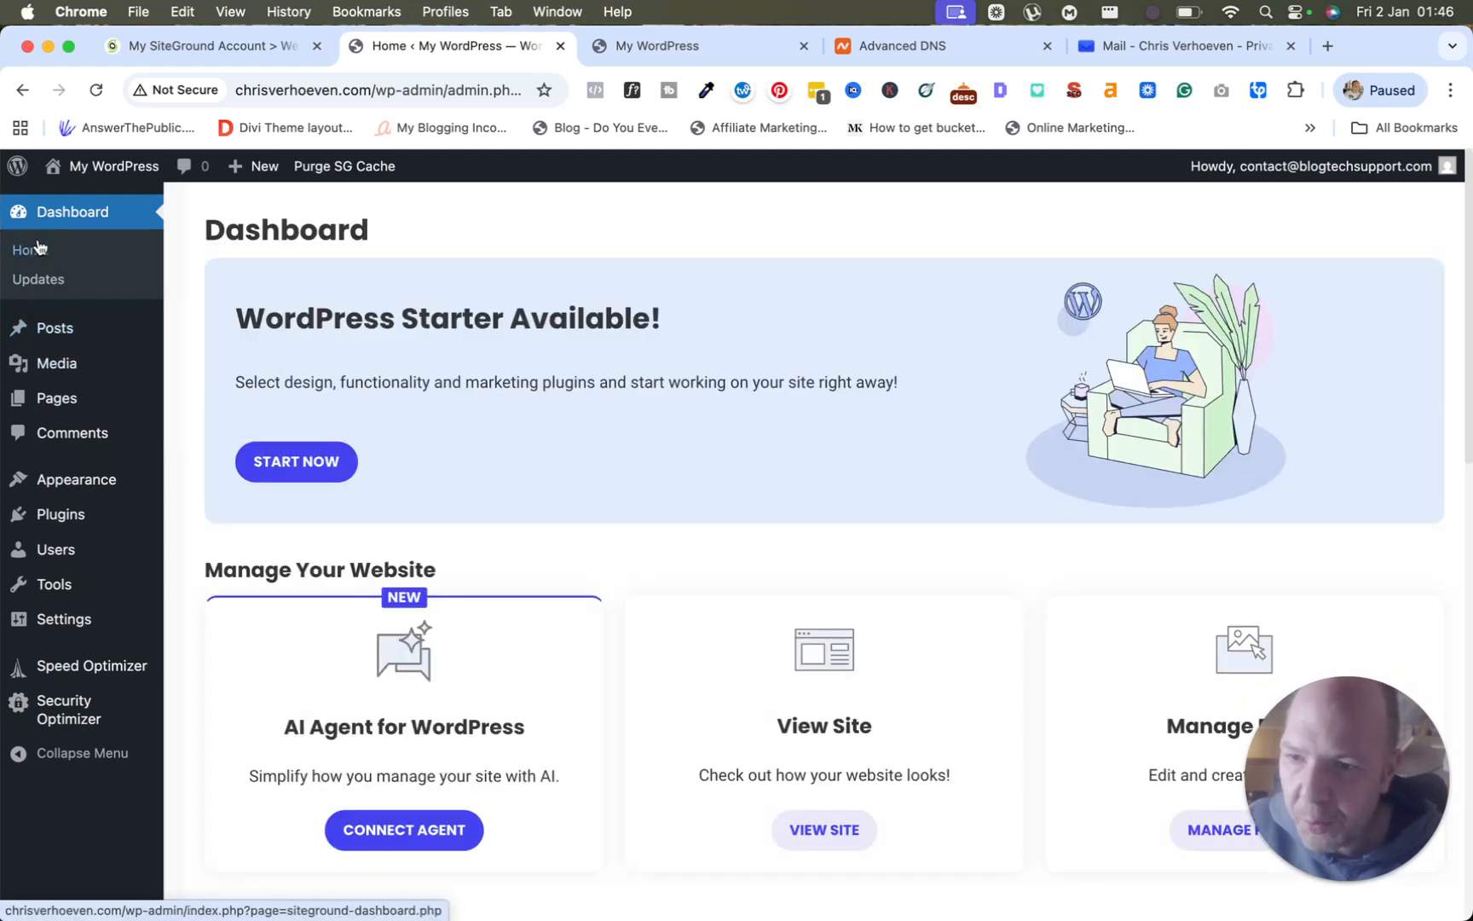
click(37, 281)
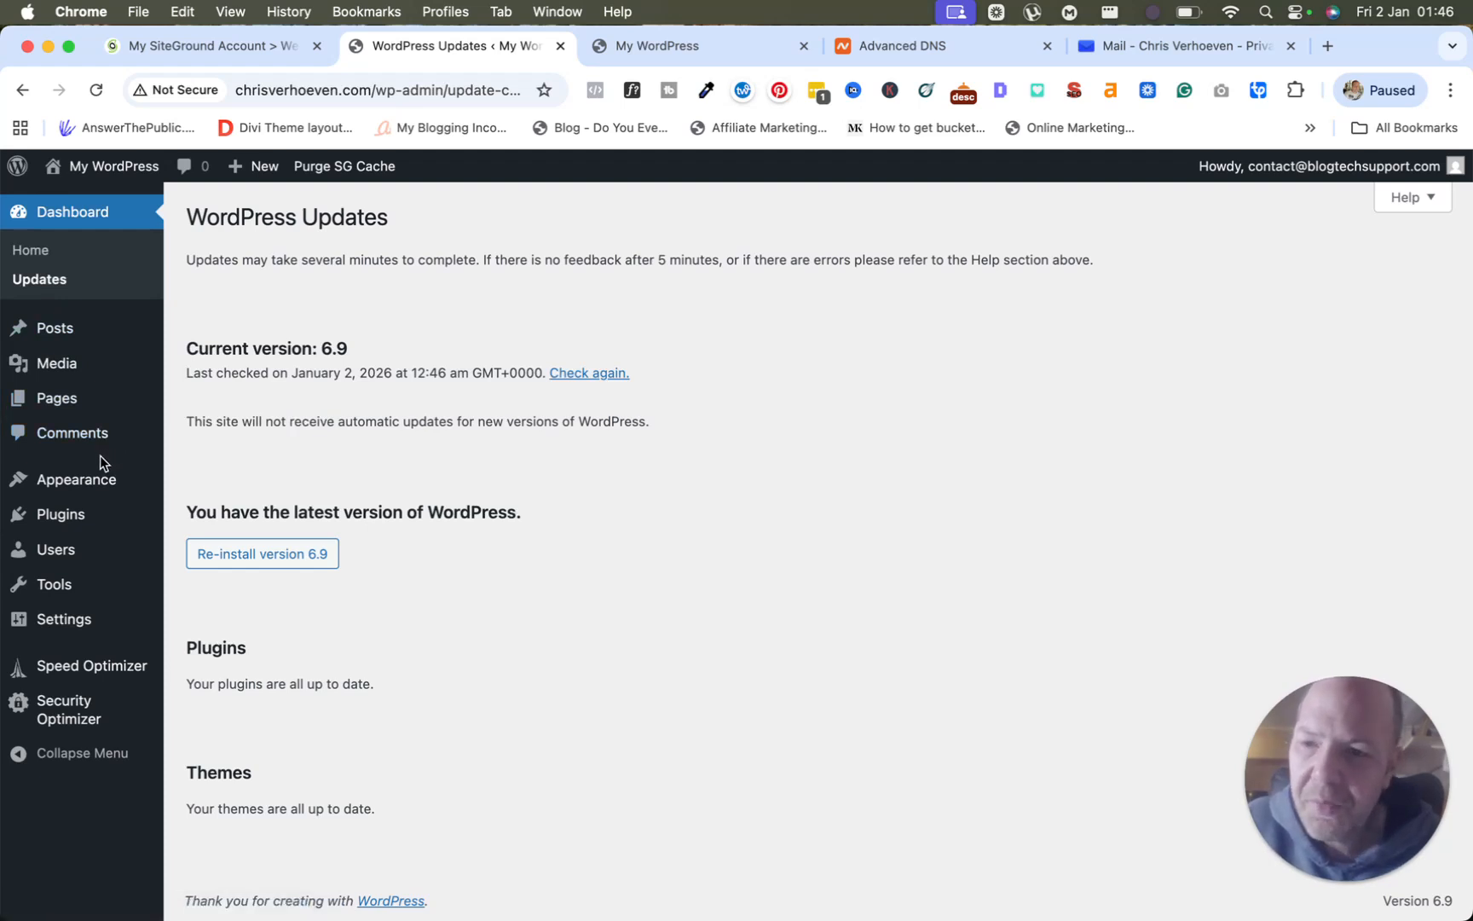
Show the installed WordPress themes under Appearance: Twenty Twenty-Five active, plus Twenty Twenty-Four and Twenty Twenty-Three, then browse the sidebar menus.
mouse_move(89, 483)
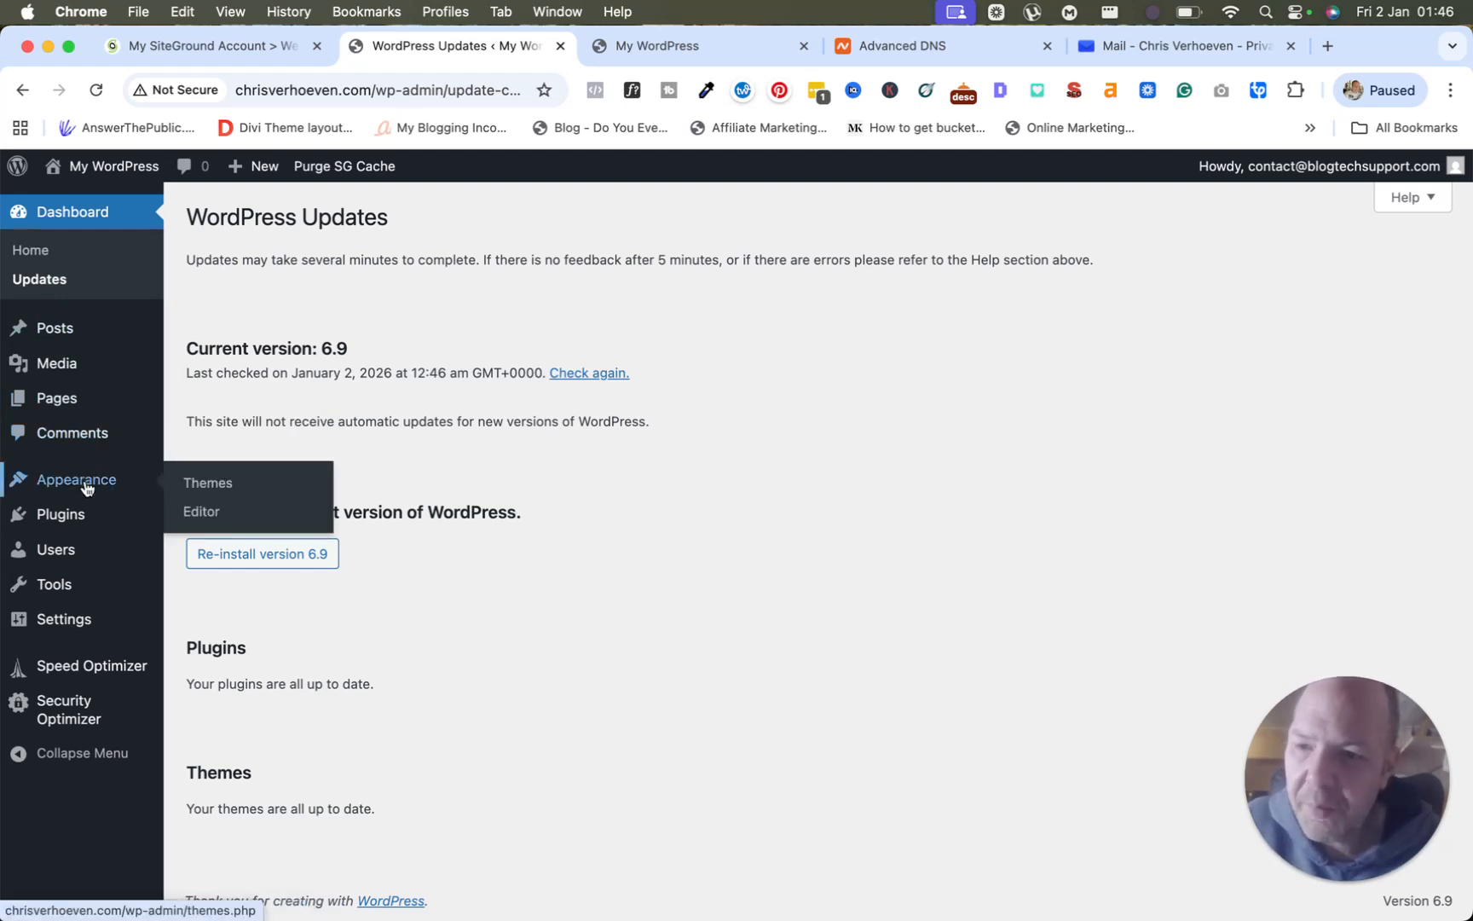
click(208, 484)
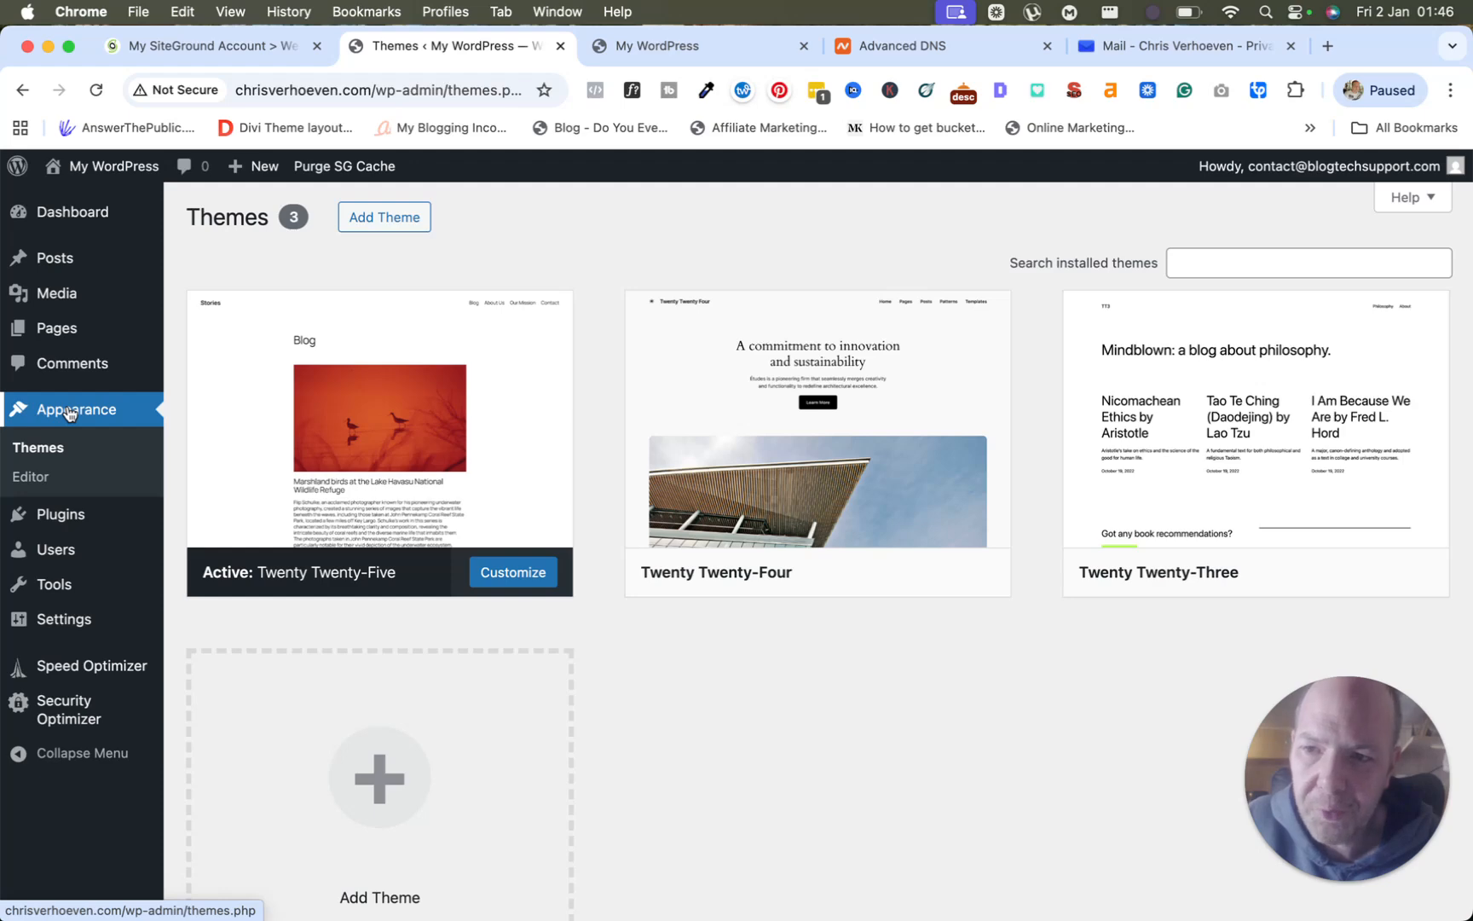
mouse_move(79, 224)
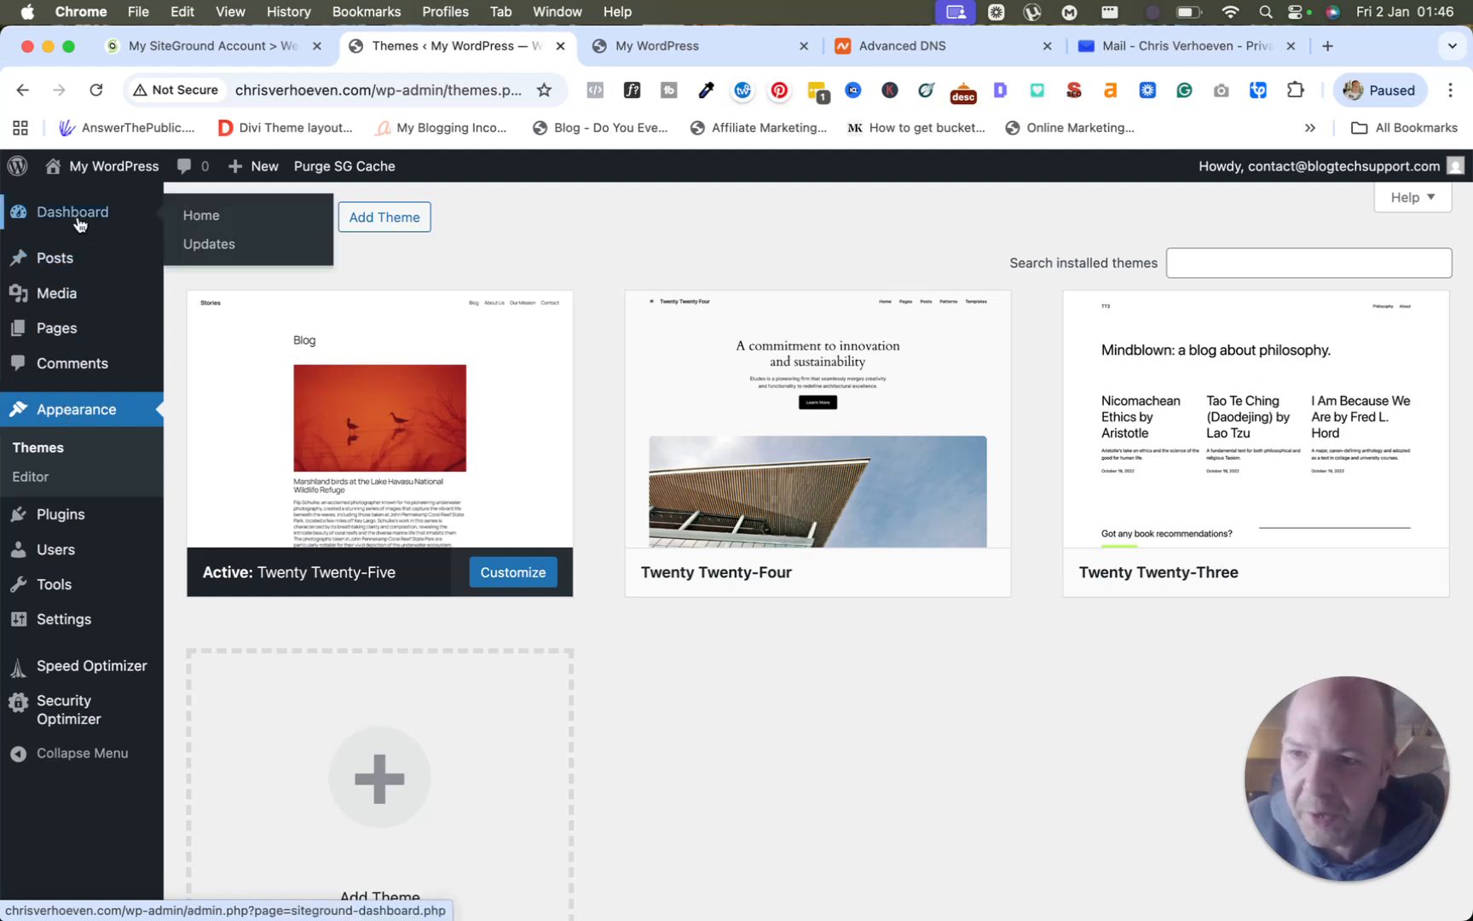
scroll(79, 224, down, 1)
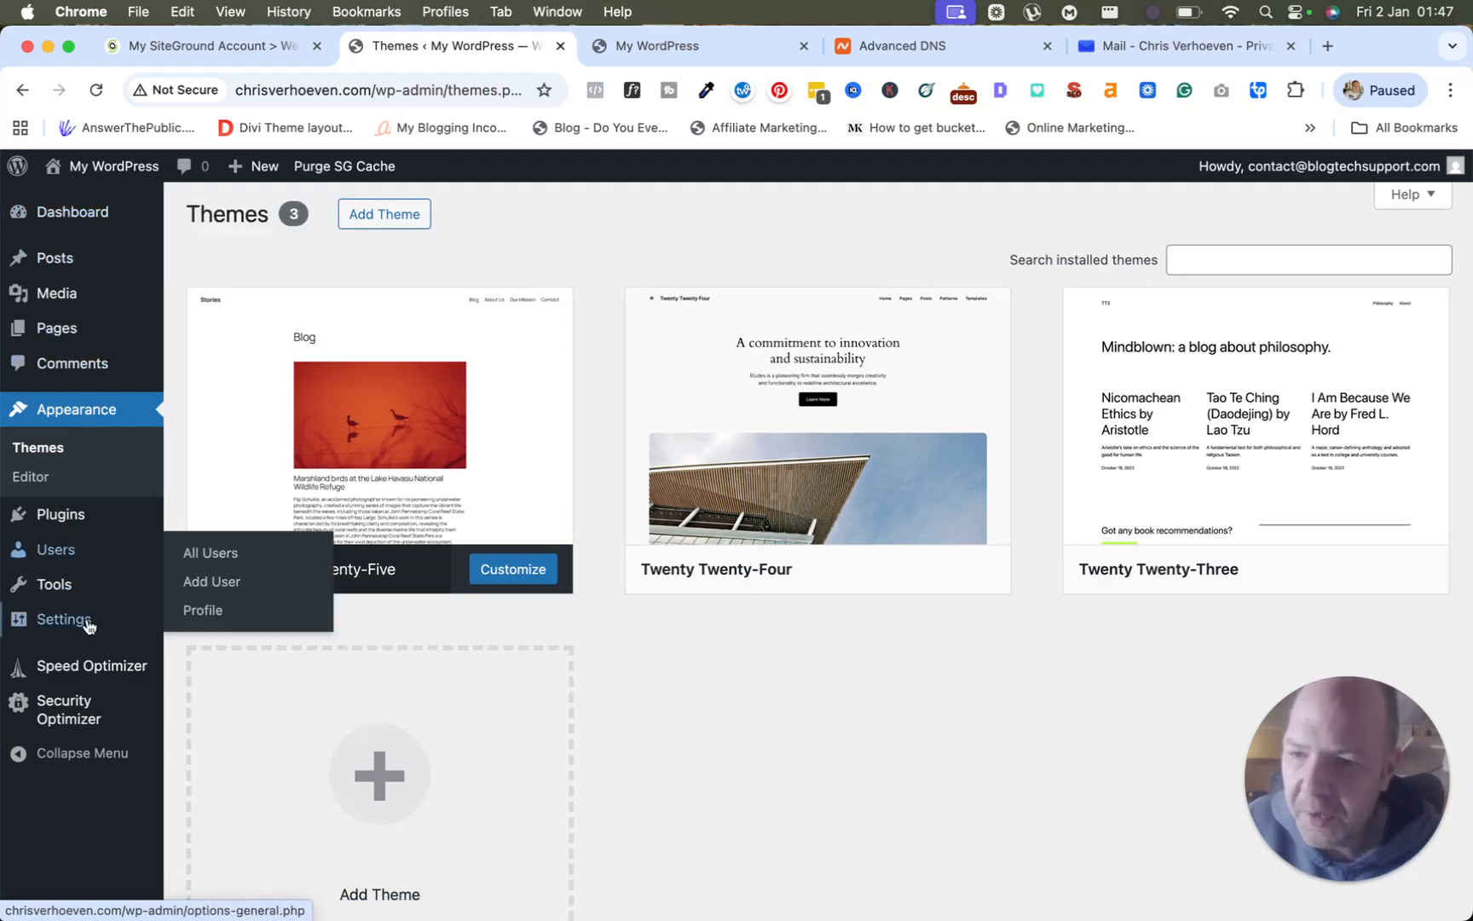
mouse_move(81, 629)
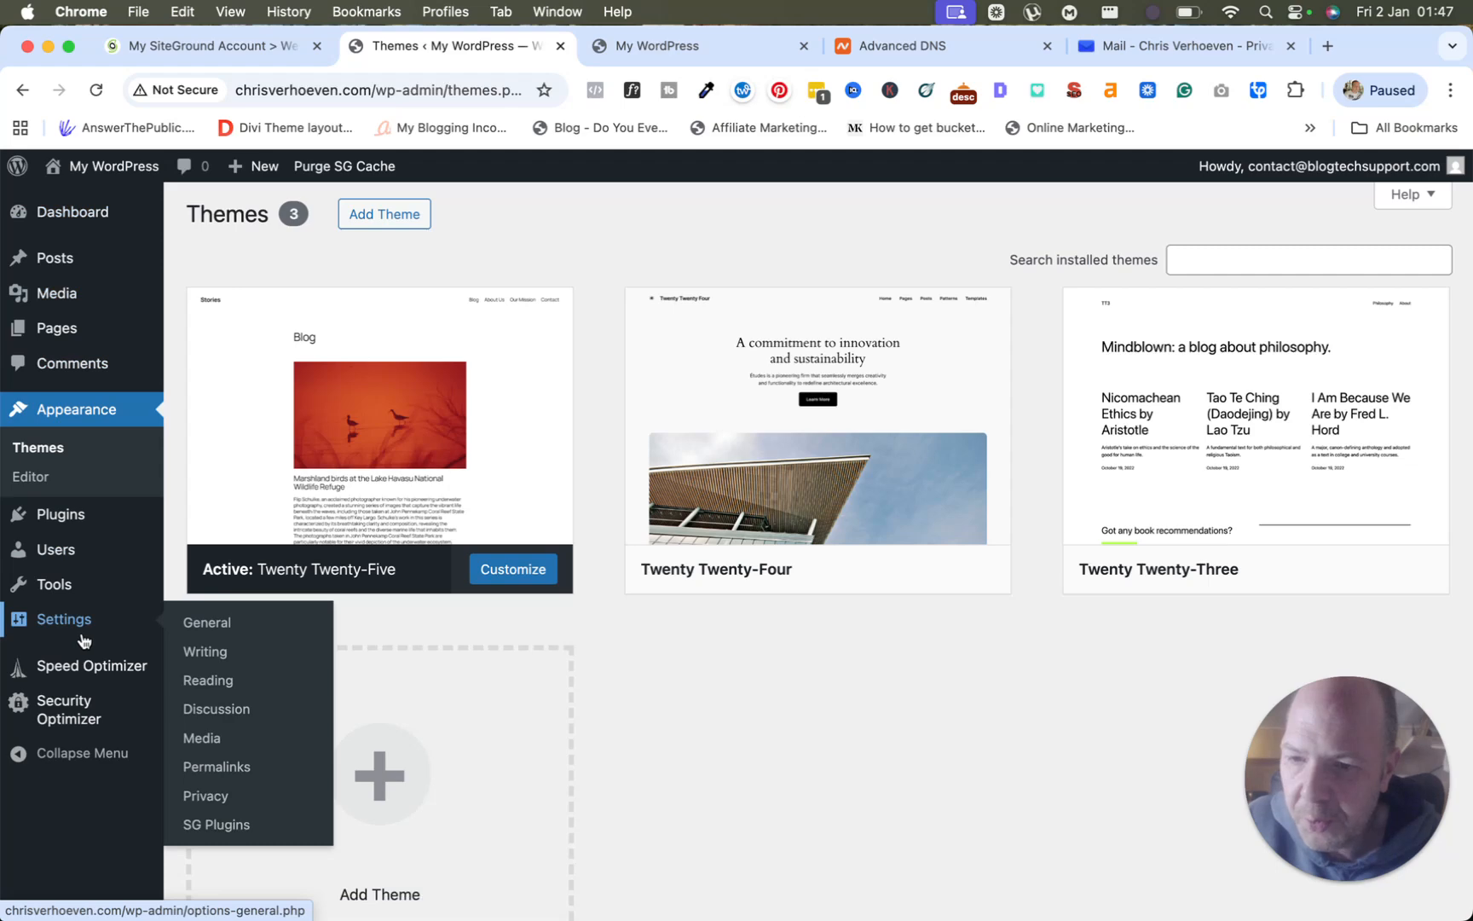
mouse_move(87, 673)
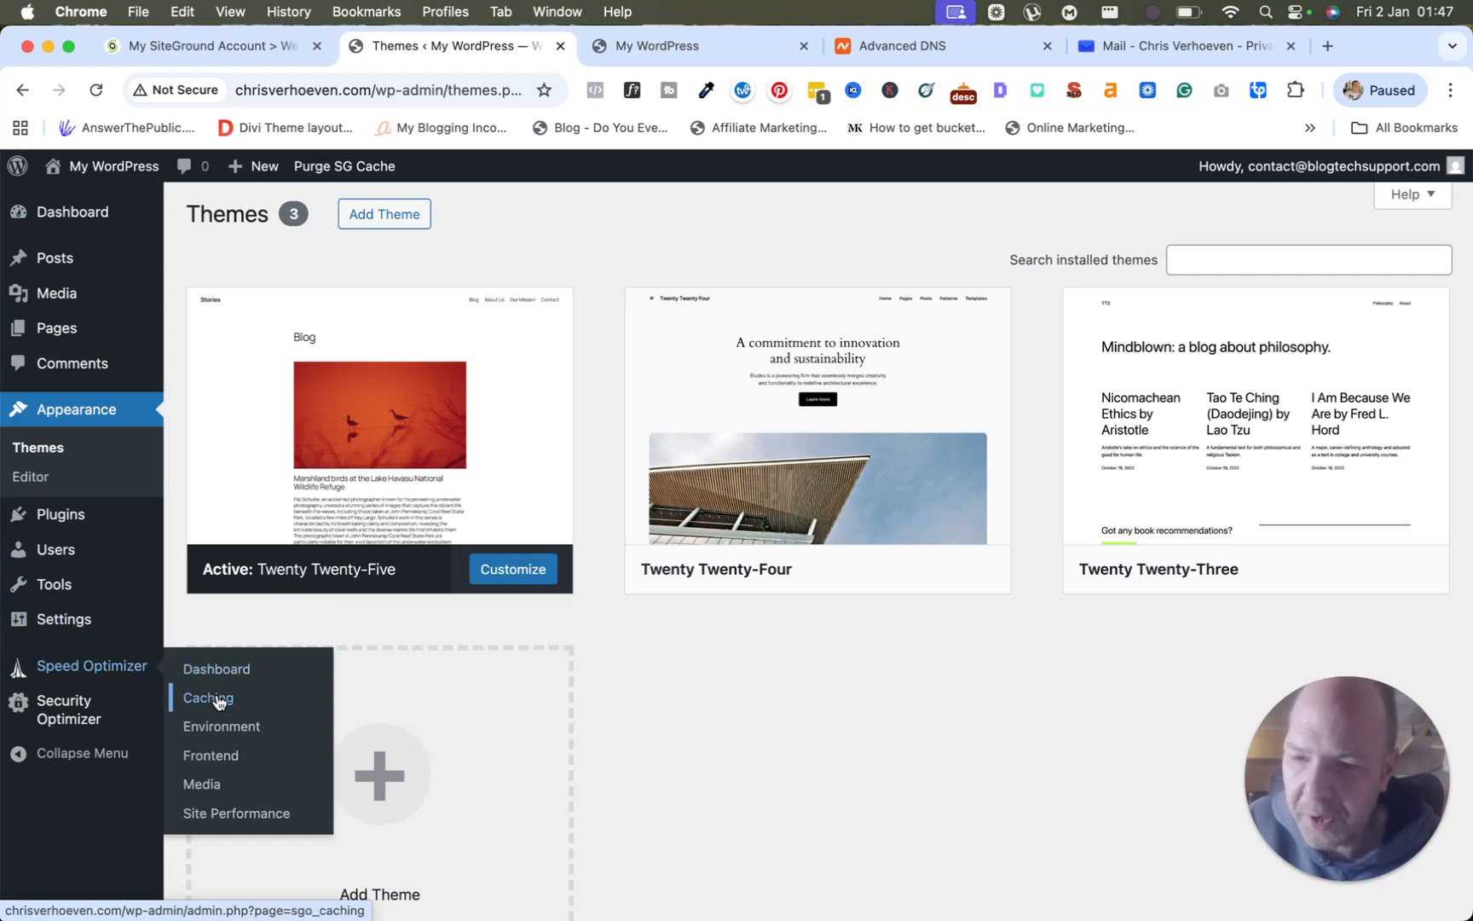
mouse_move(145, 705)
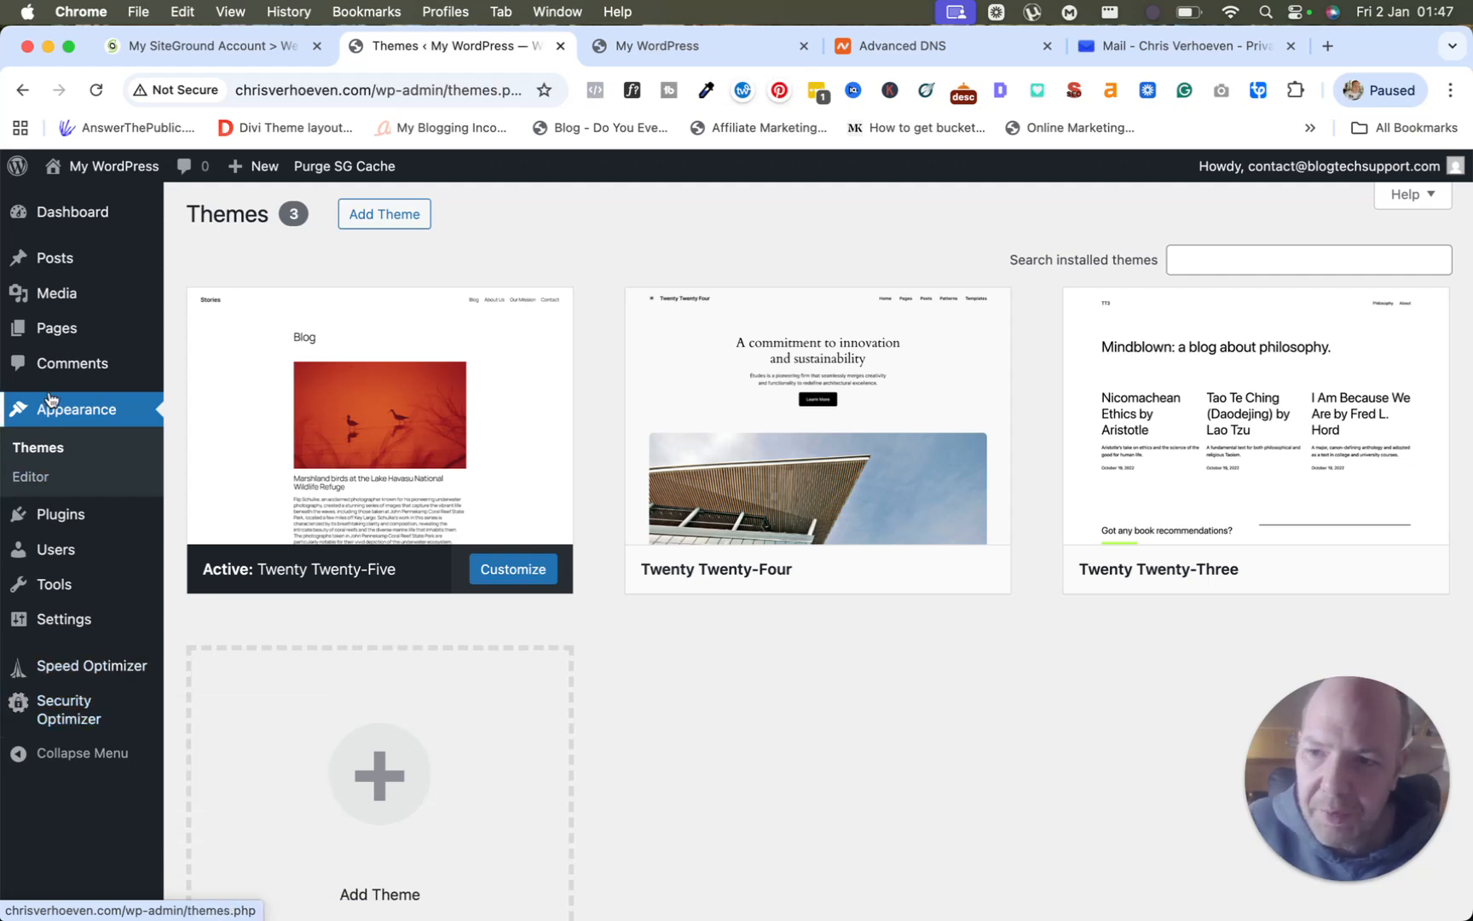
mouse_move(56, 341)
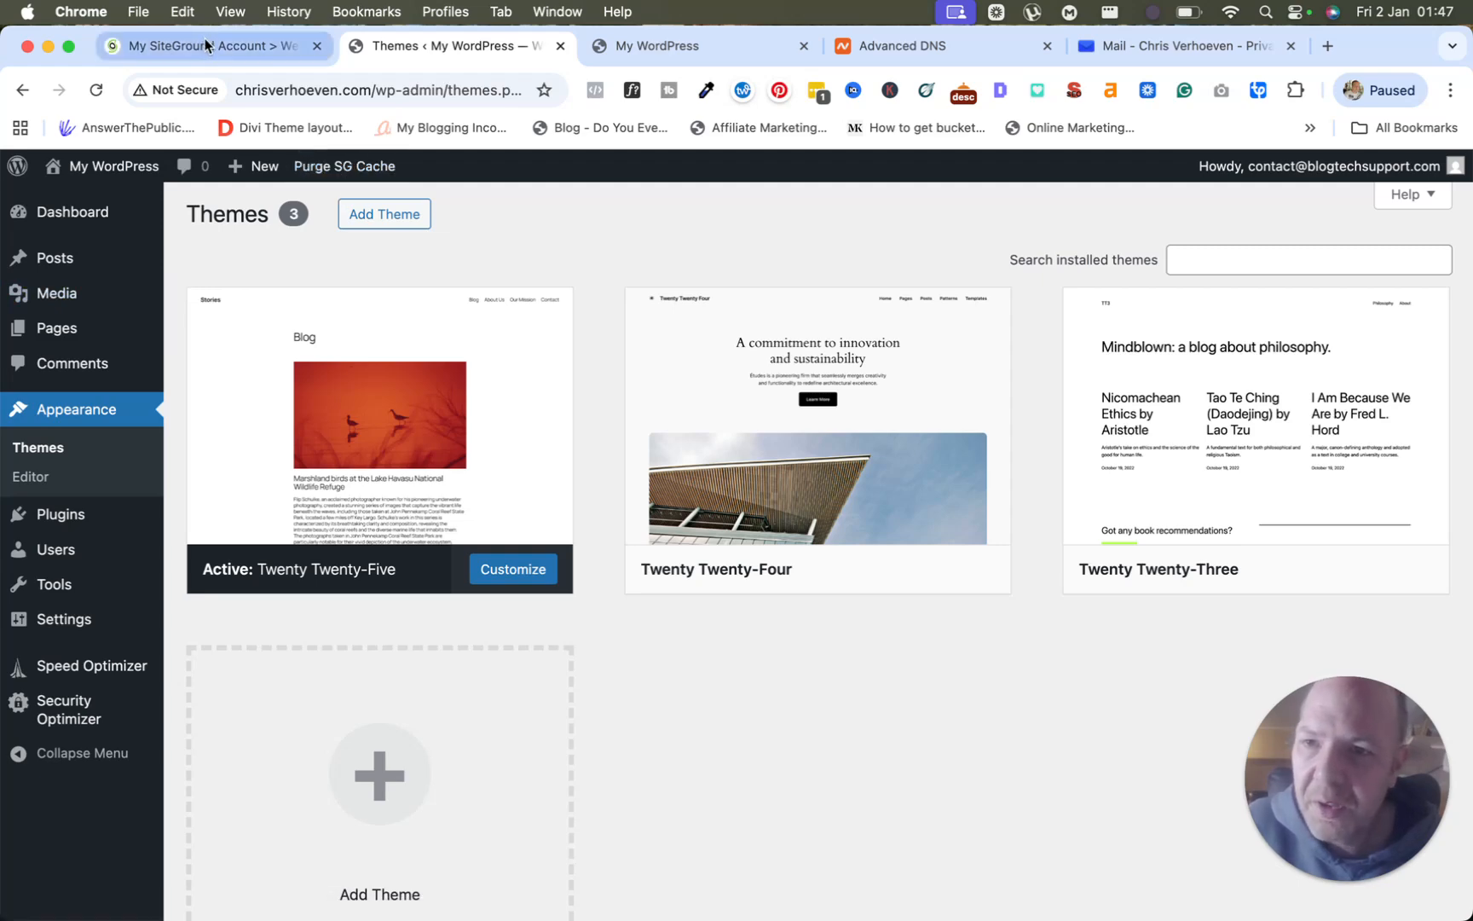
Switch back to the My SiteGround Account tab showing the domain's Website Details and extras.
click(206, 40)
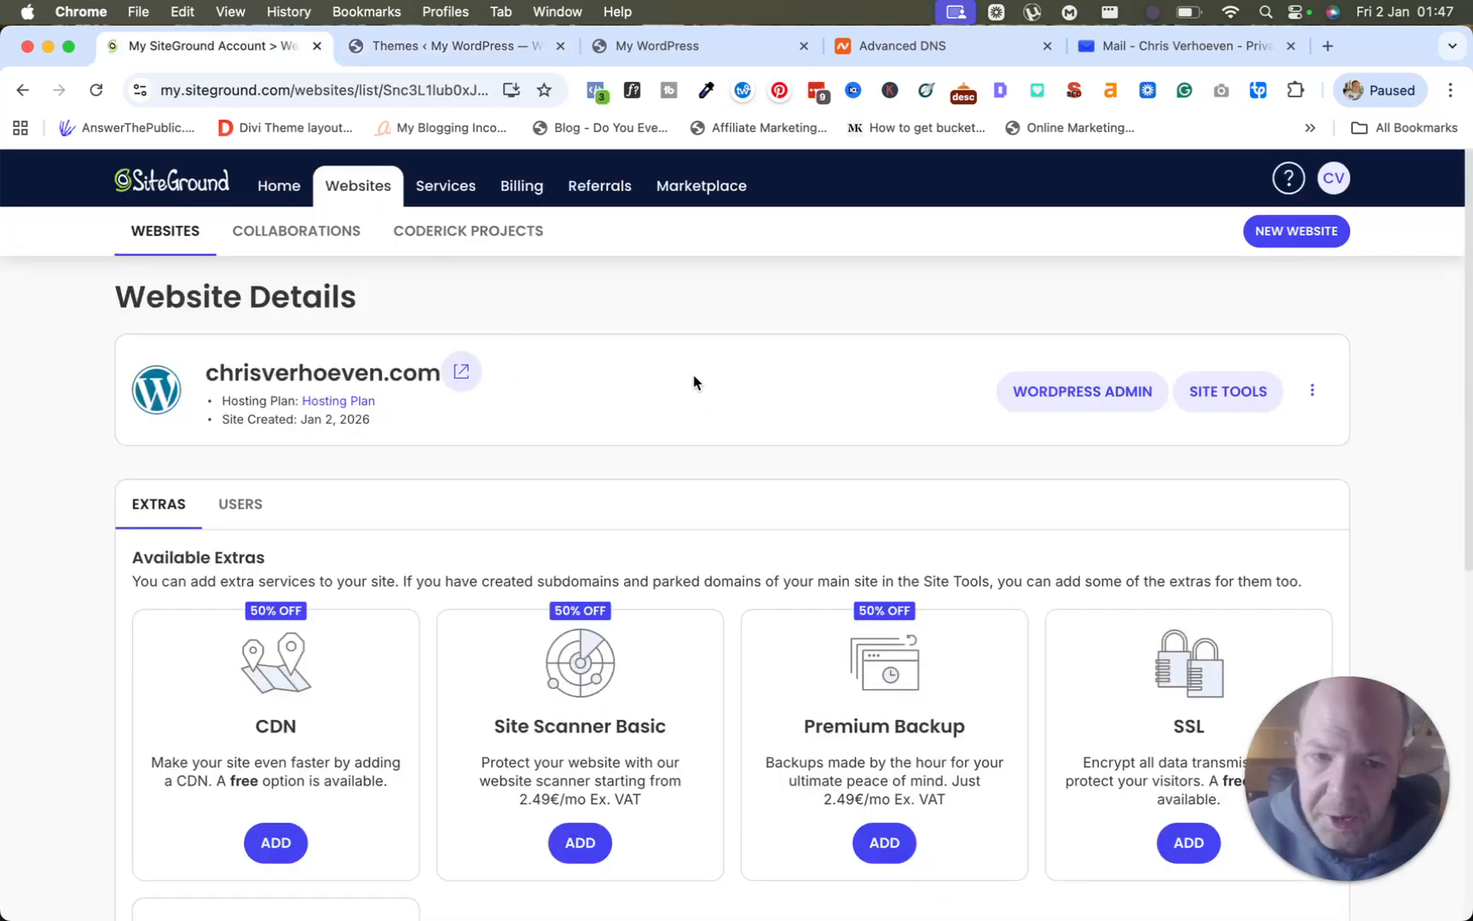